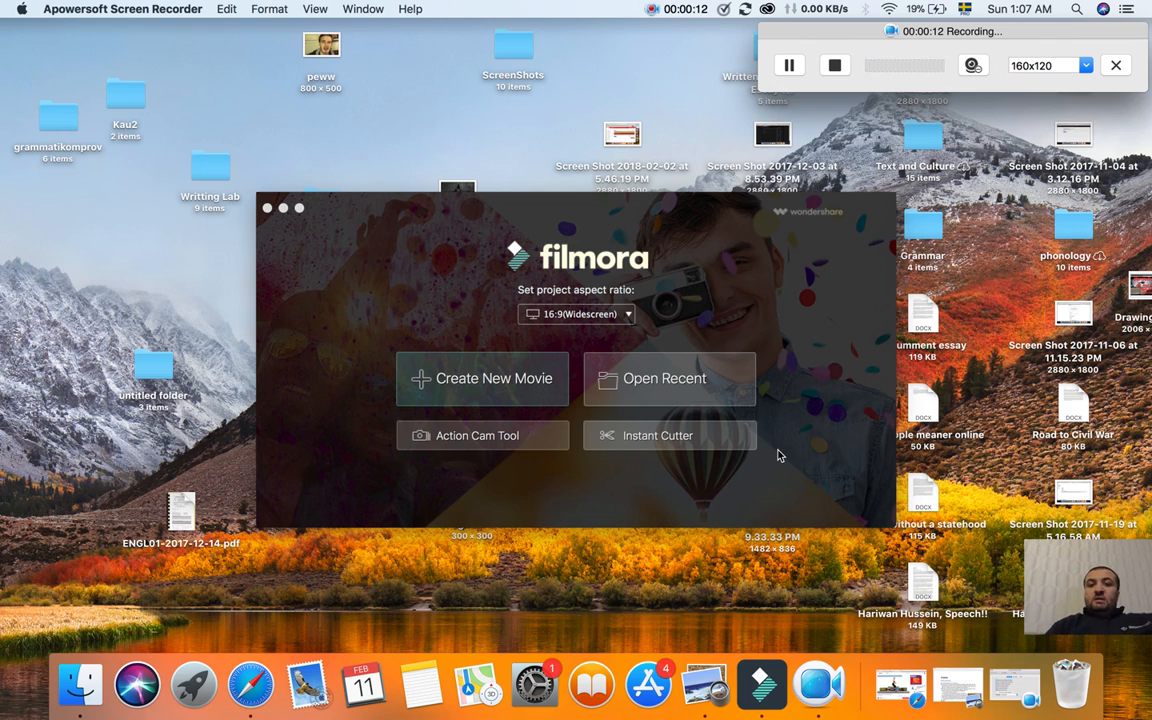
pyautogui.click(676, 237)
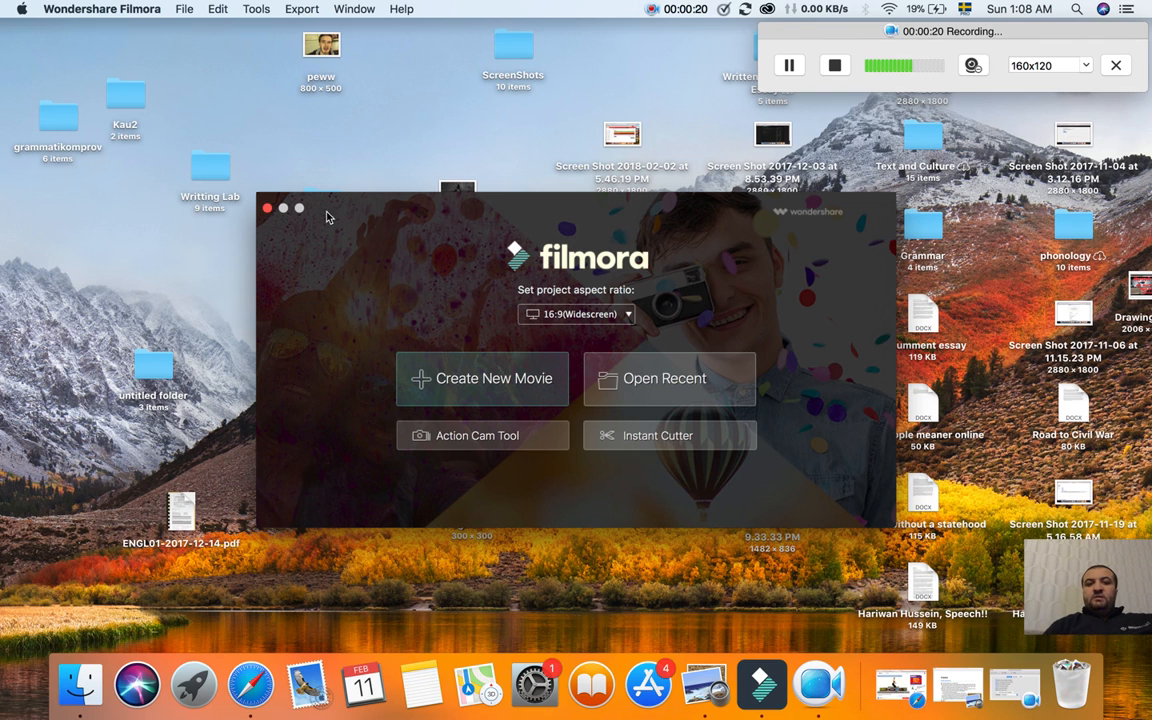
pyautogui.moveTo(373, 211)
pyautogui.mouseDown()
pyautogui.moveTo(406, 216)
pyautogui.moveTo(391, 218)
pyautogui.mouseUp()
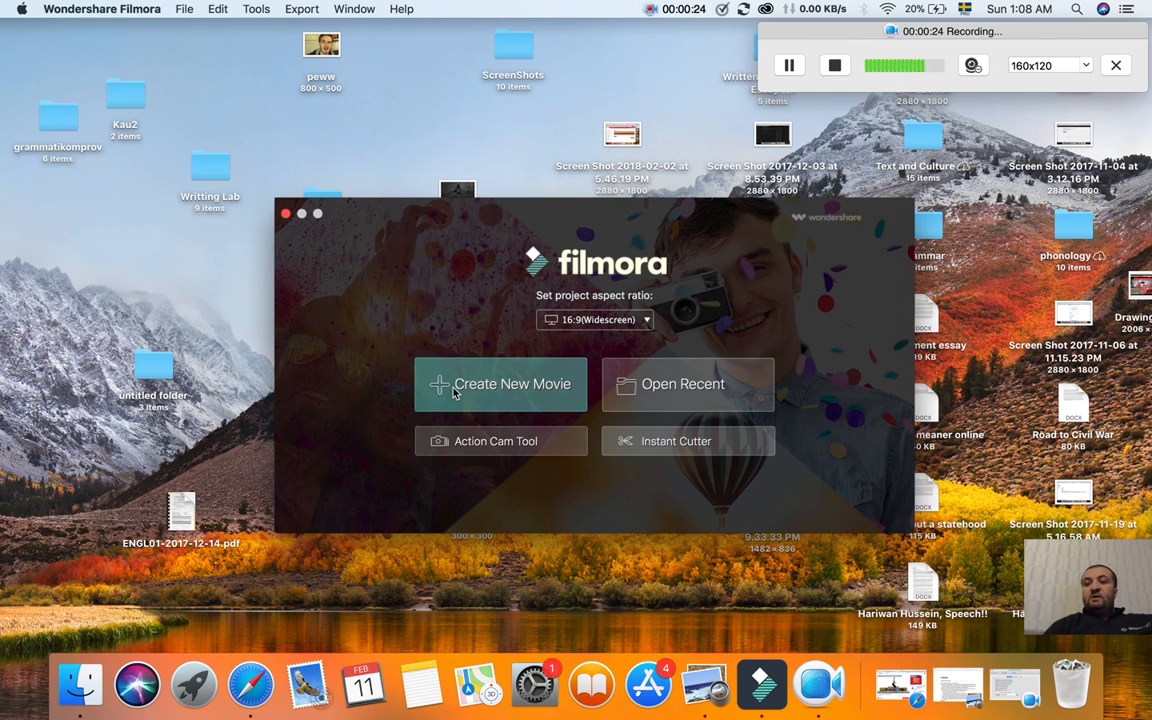
pyautogui.moveTo(388, 208); pyautogui.dragTo(357, 222)
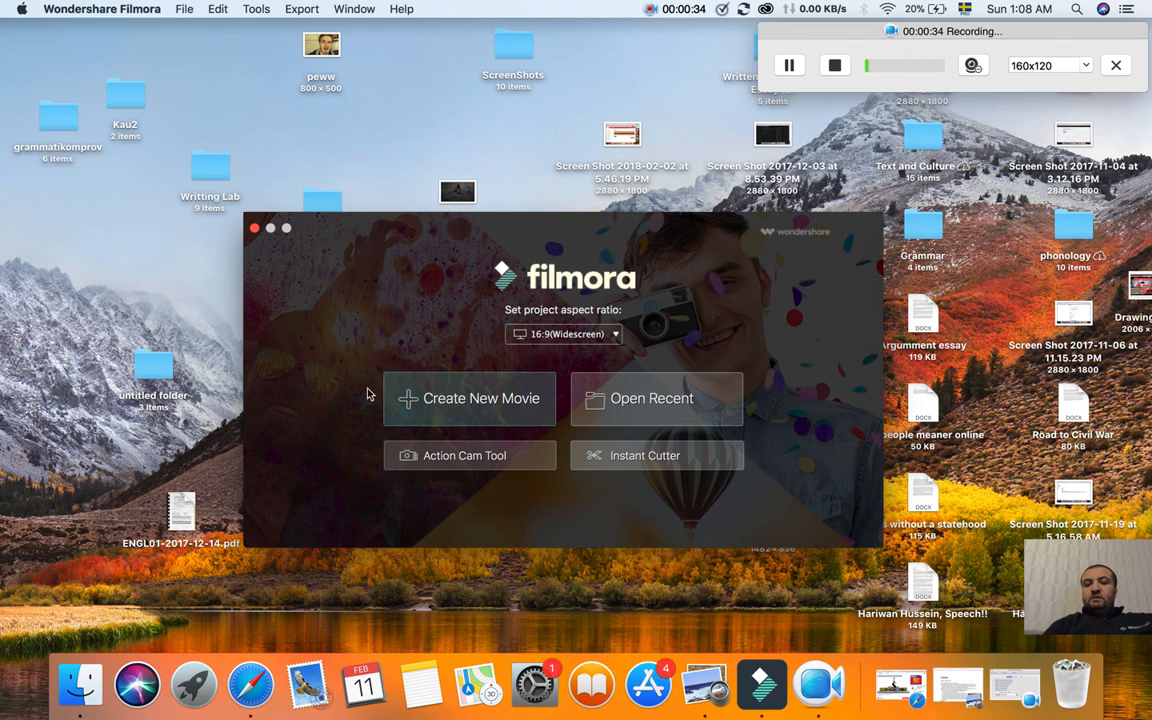
pyautogui.moveTo(377, 252); pyautogui.dragTo(446, 203)
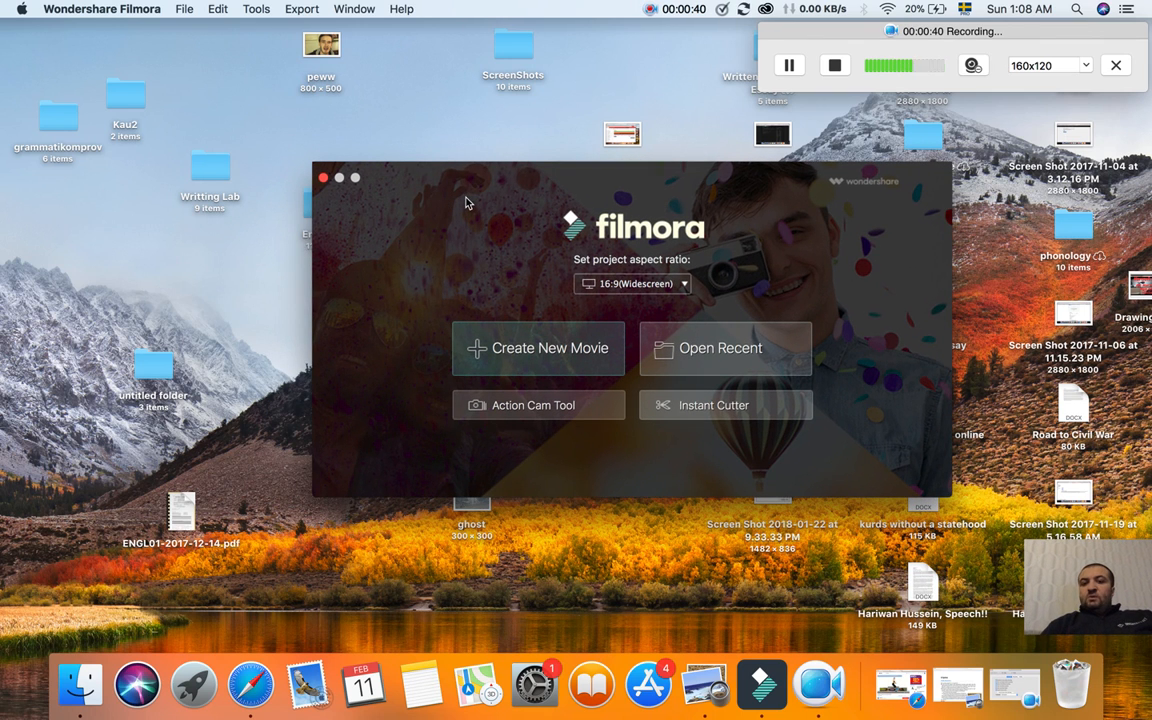
pyautogui.moveTo(463, 198); pyautogui.dragTo(487, 181)
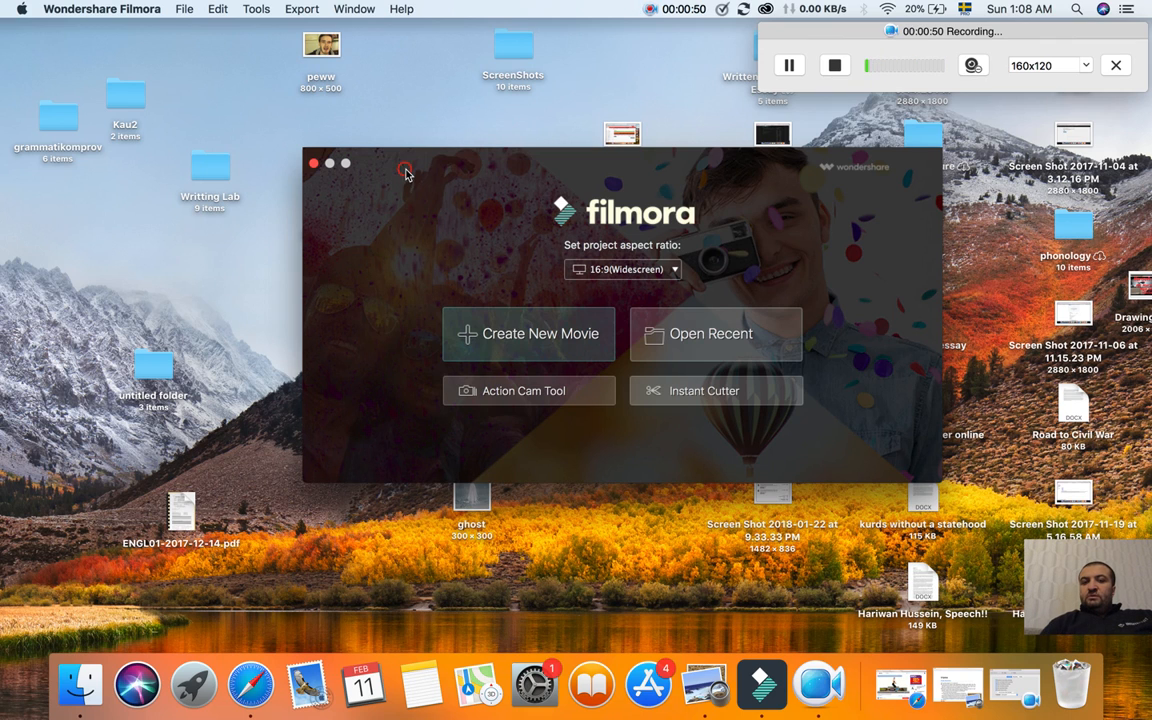
pyautogui.moveTo(405, 173); pyautogui.dragTo(410, 208)
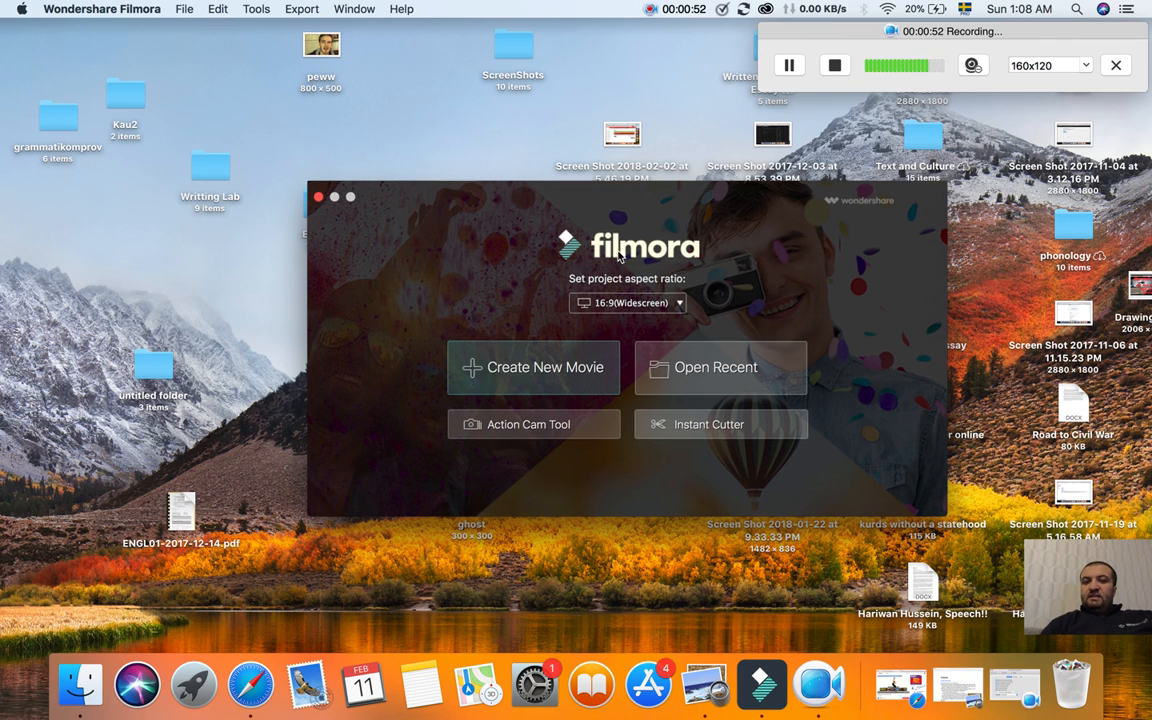
# Open the About information for Wondershare Filmora to check its version, and close it again.
pyautogui.click(21, 9)
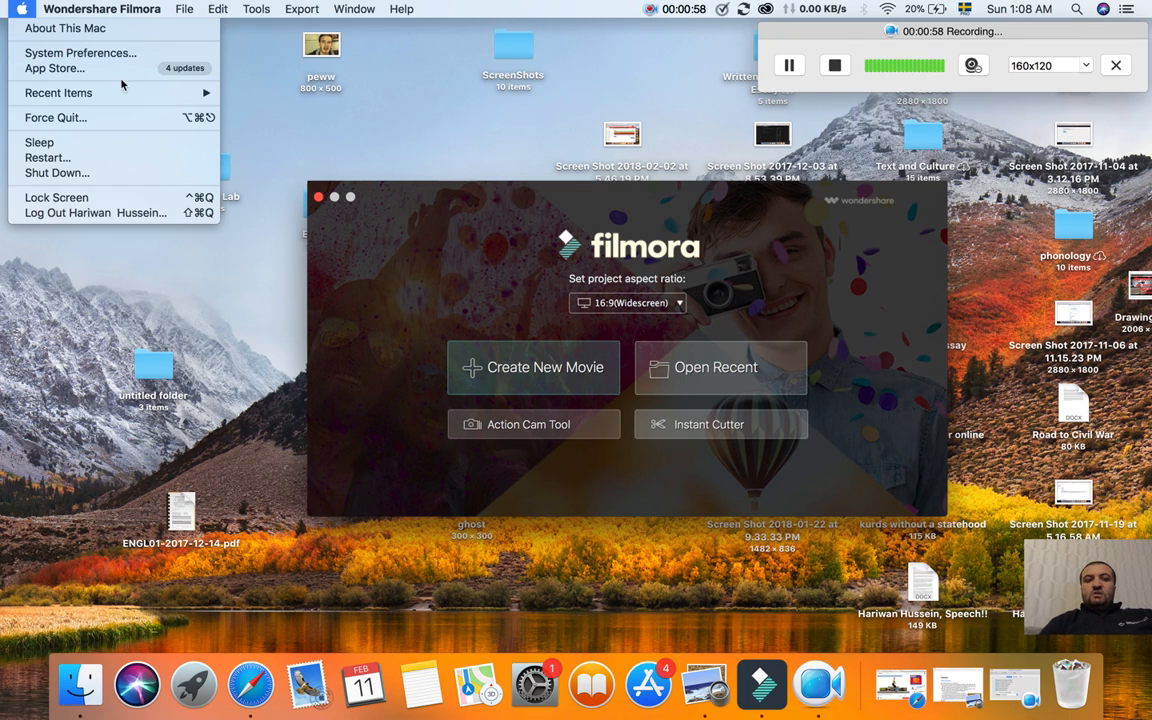
pyautogui.click(421, 249)
pyautogui.click(84, 9)
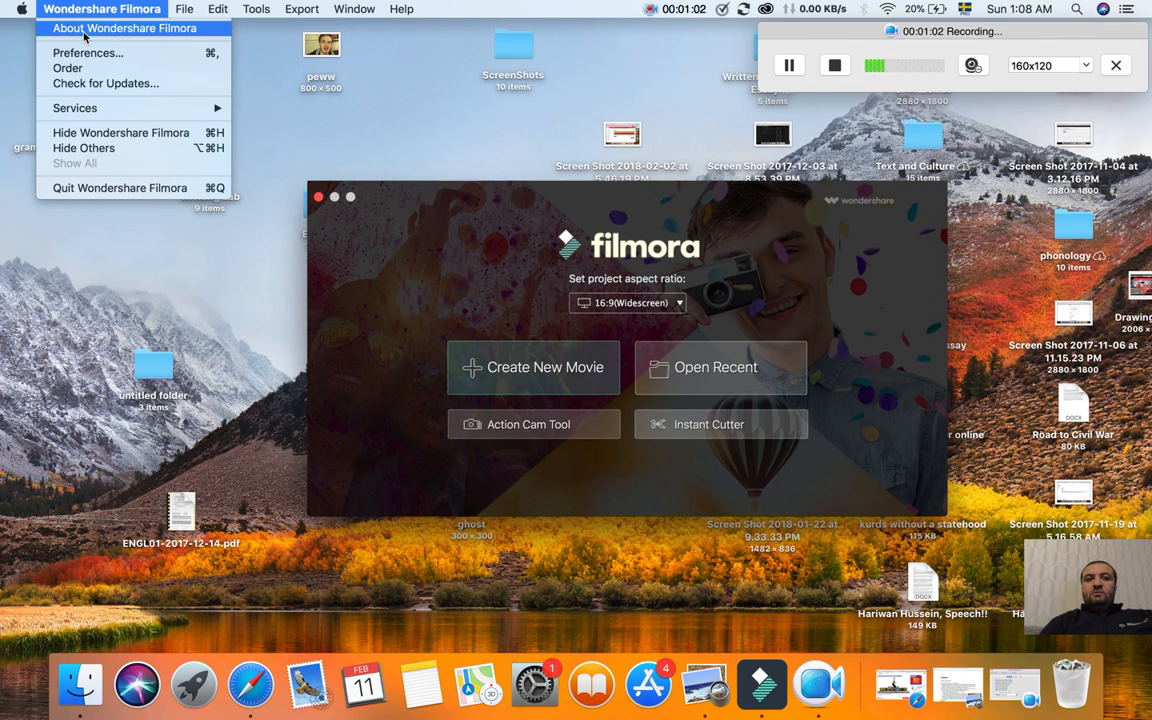
pyautogui.click(85, 36)
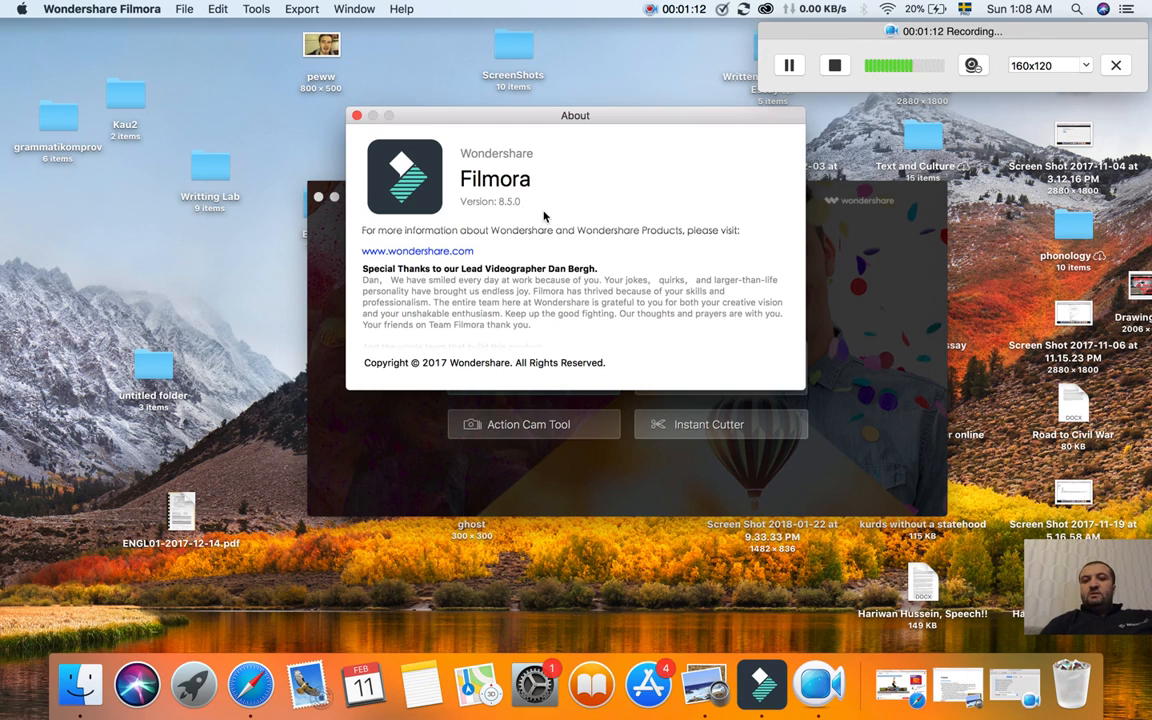
pyautogui.click(357, 117)
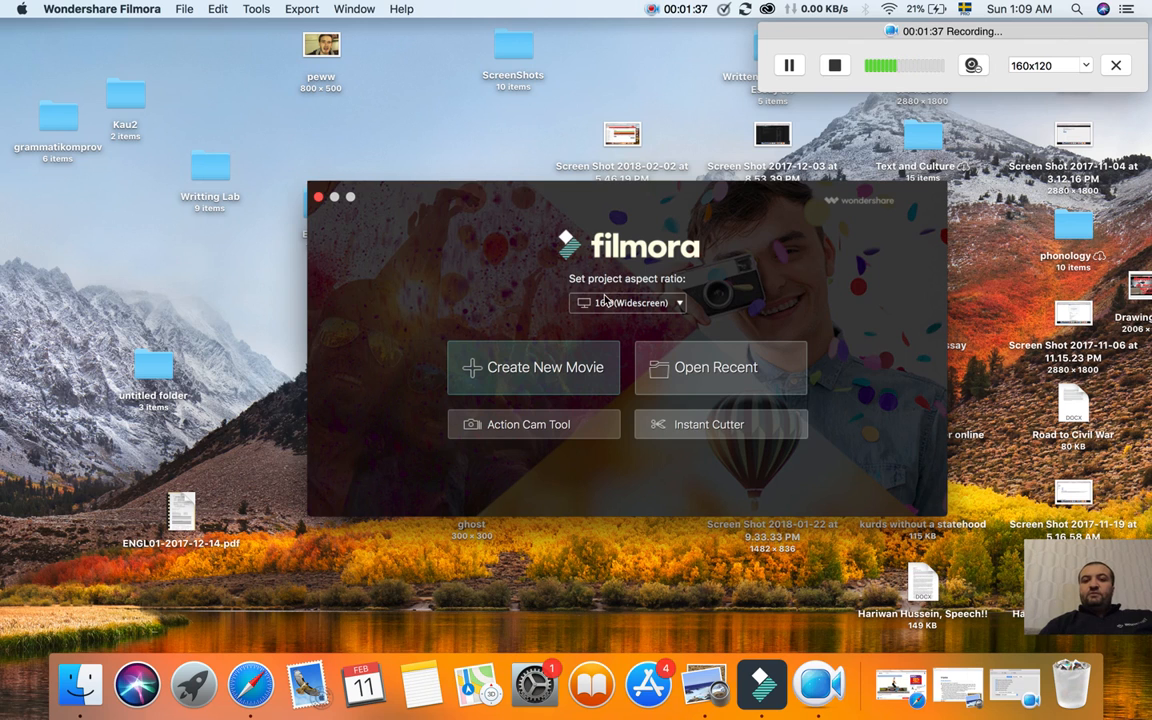
pyautogui.moveTo(592, 200); pyautogui.dragTo(666, 176)
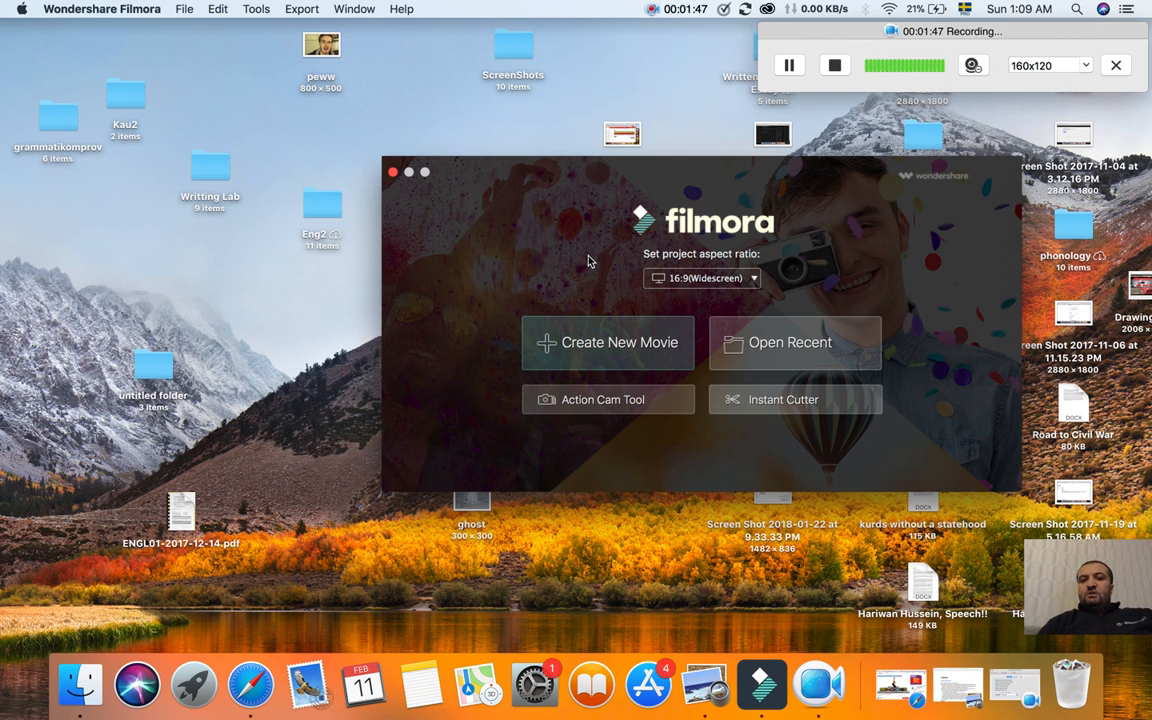
pyautogui.moveTo(517, 194); pyautogui.dragTo(570, 220)
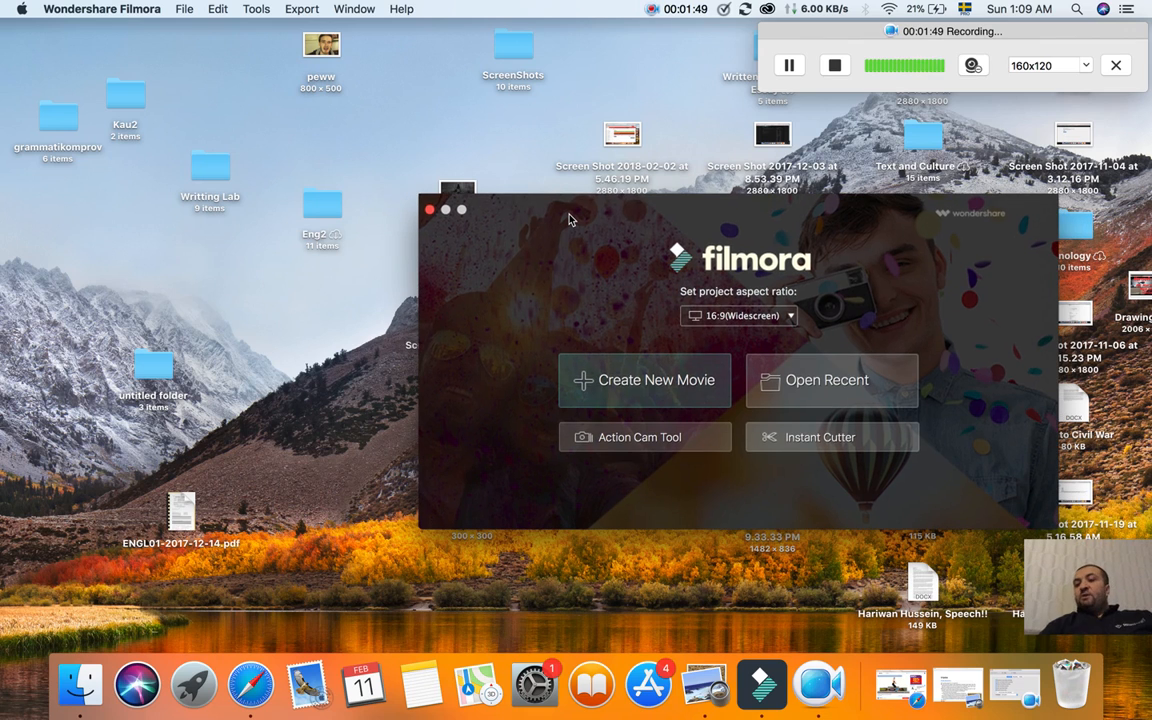
pyautogui.click(847, 33)
pyautogui.moveTo(847, 33); pyautogui.dragTo(1096, 26)
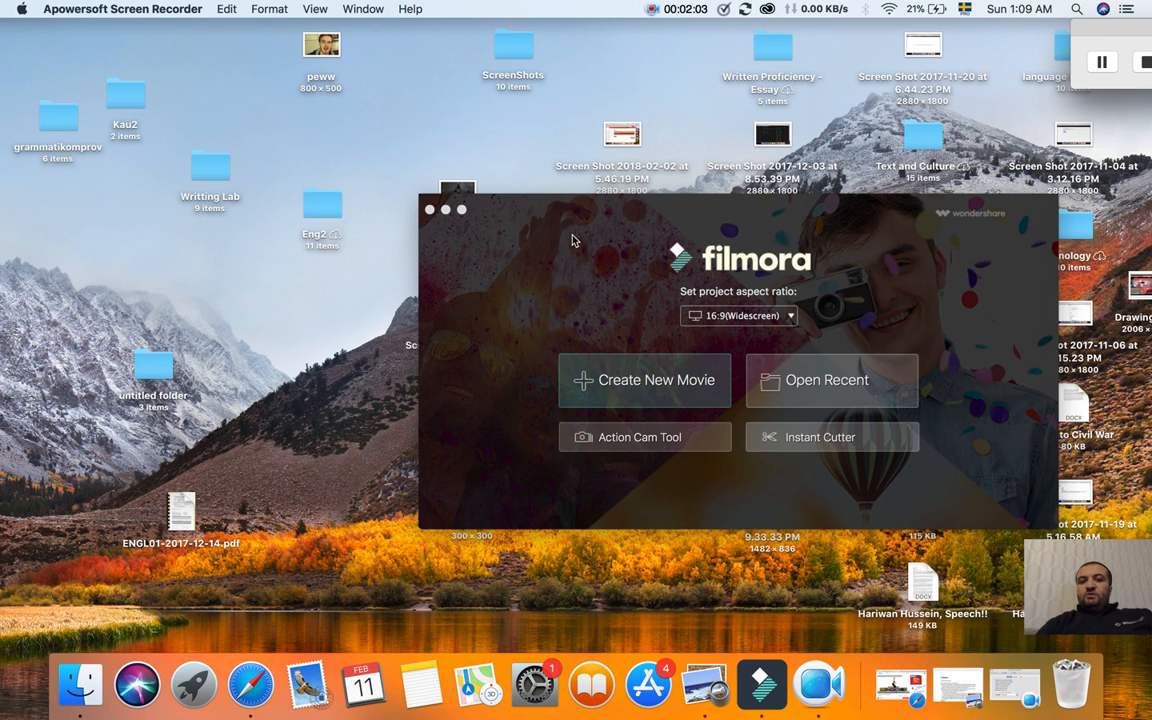
pyautogui.moveTo(571, 239)
pyautogui.mouseDown()
pyautogui.moveTo(602, 242)
pyautogui.moveTo(582, 233)
pyautogui.mouseUp()
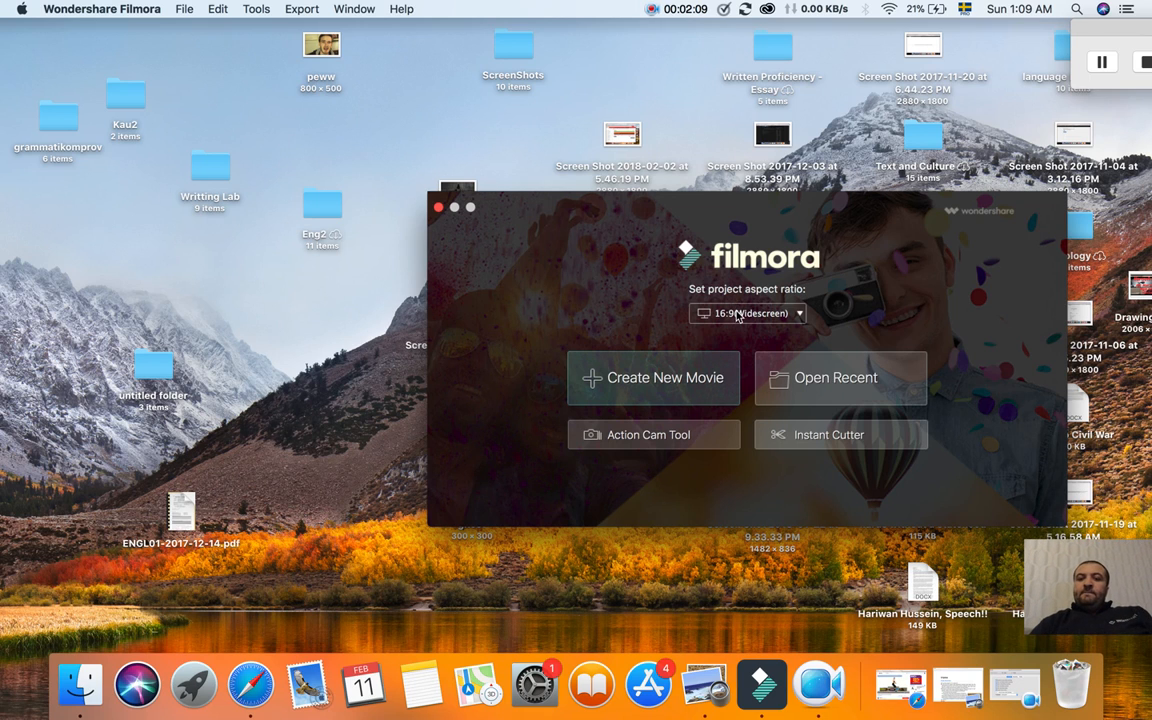
# Review the project aspect ratio options and choose 16:9 (Widescreen).
pyautogui.click(737, 314)
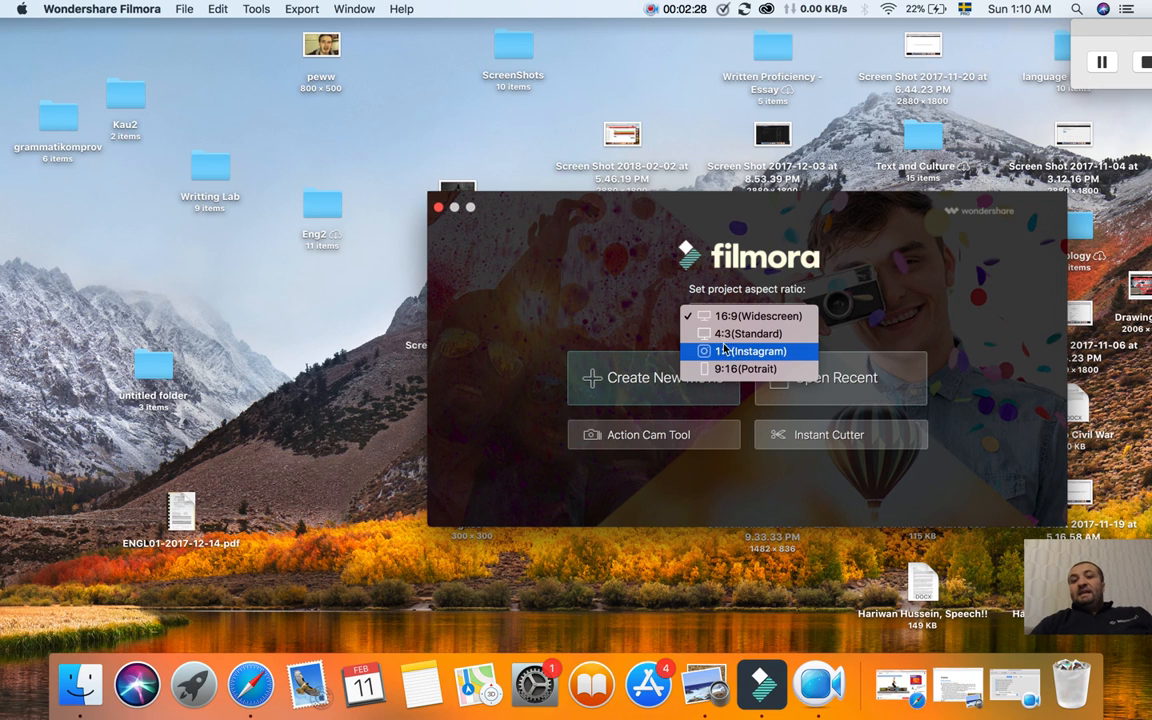
pyautogui.click(710, 316)
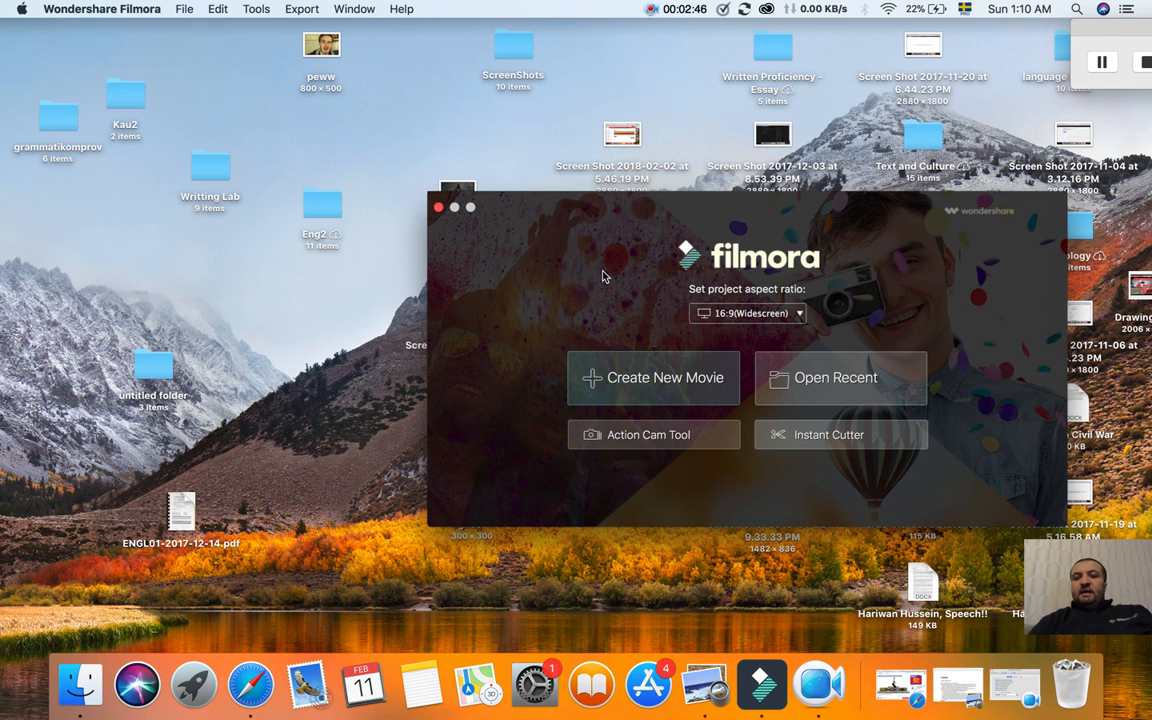
pyautogui.moveTo(612, 224); pyautogui.dragTo(612, 241)
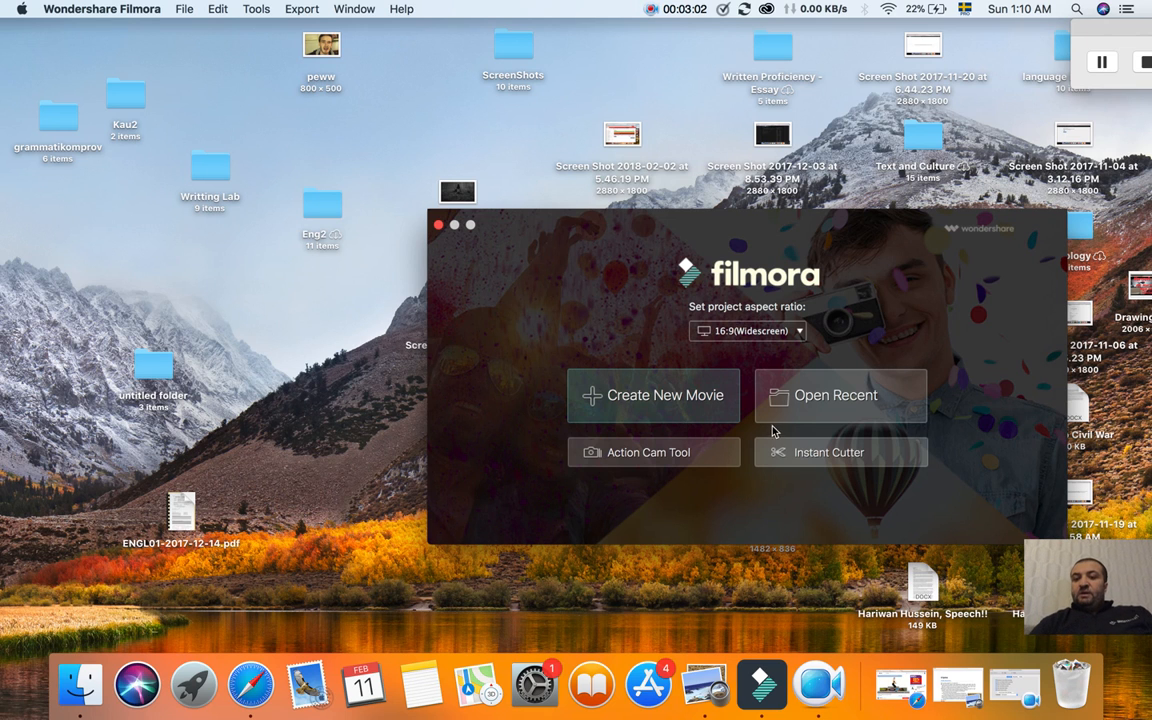
# Open the Instant Cutter to look at its trimming window, and close it again.
pyautogui.click(808, 461)
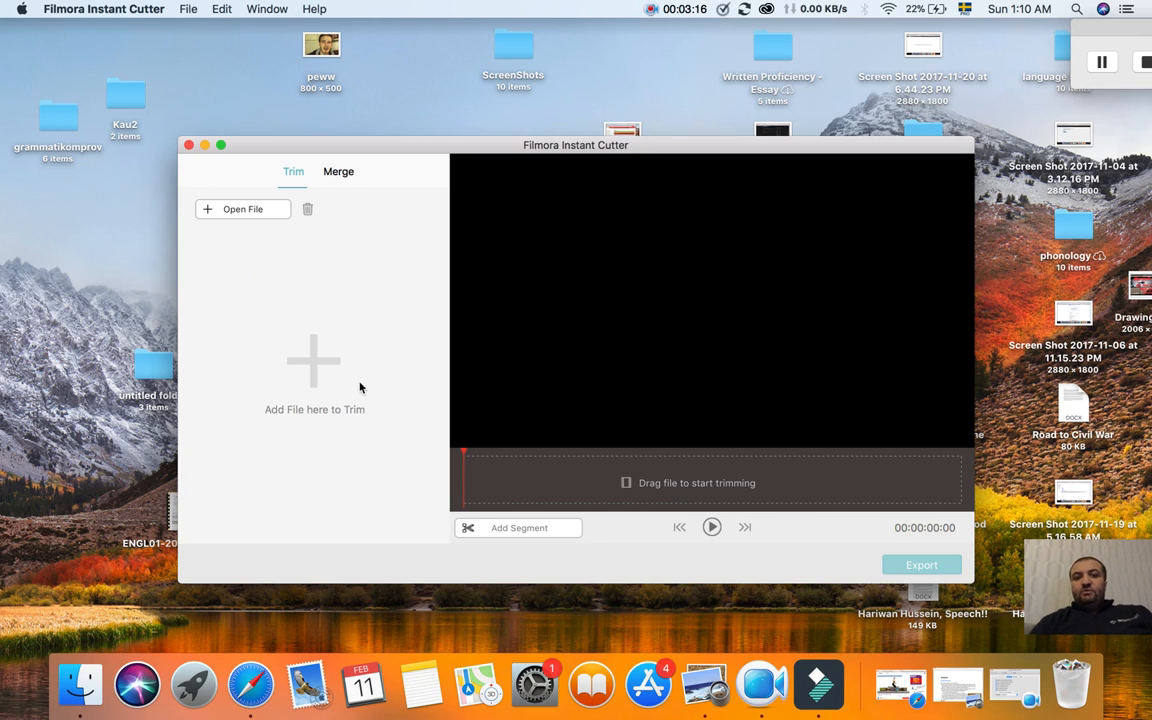
pyautogui.click(189, 146)
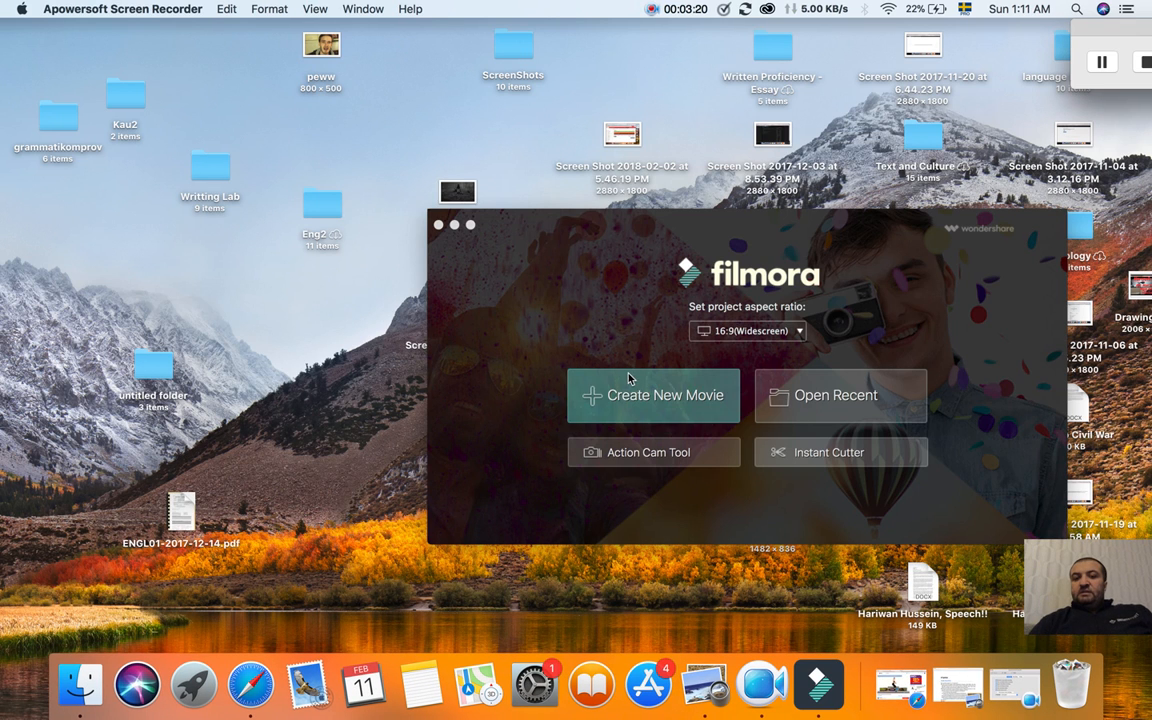
# Create a new movie project and preview the night street video from the media library.
pyautogui.click(647, 394)
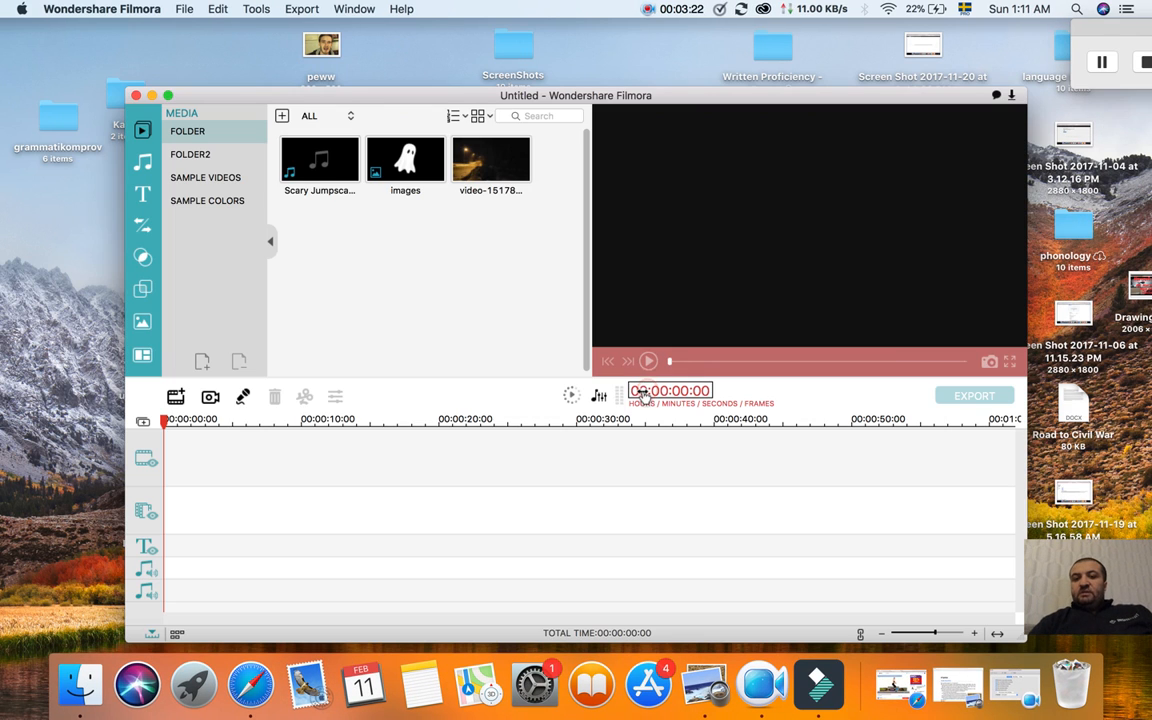
pyautogui.click(479, 173)
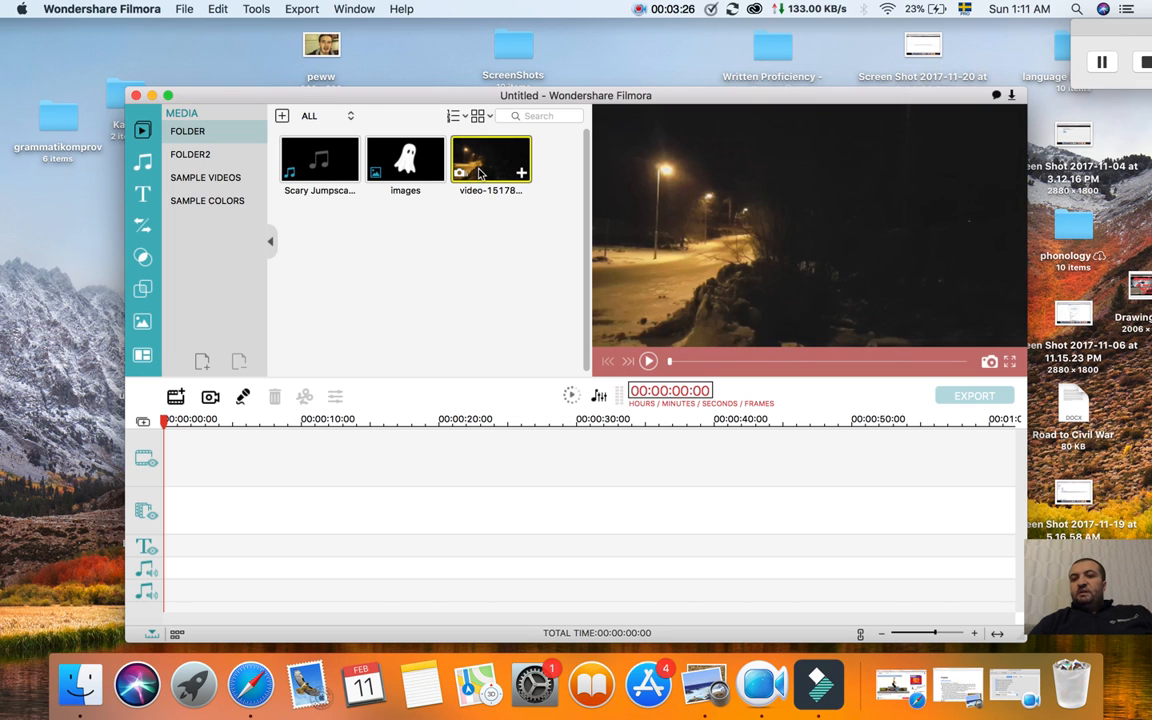
pyautogui.press('space')
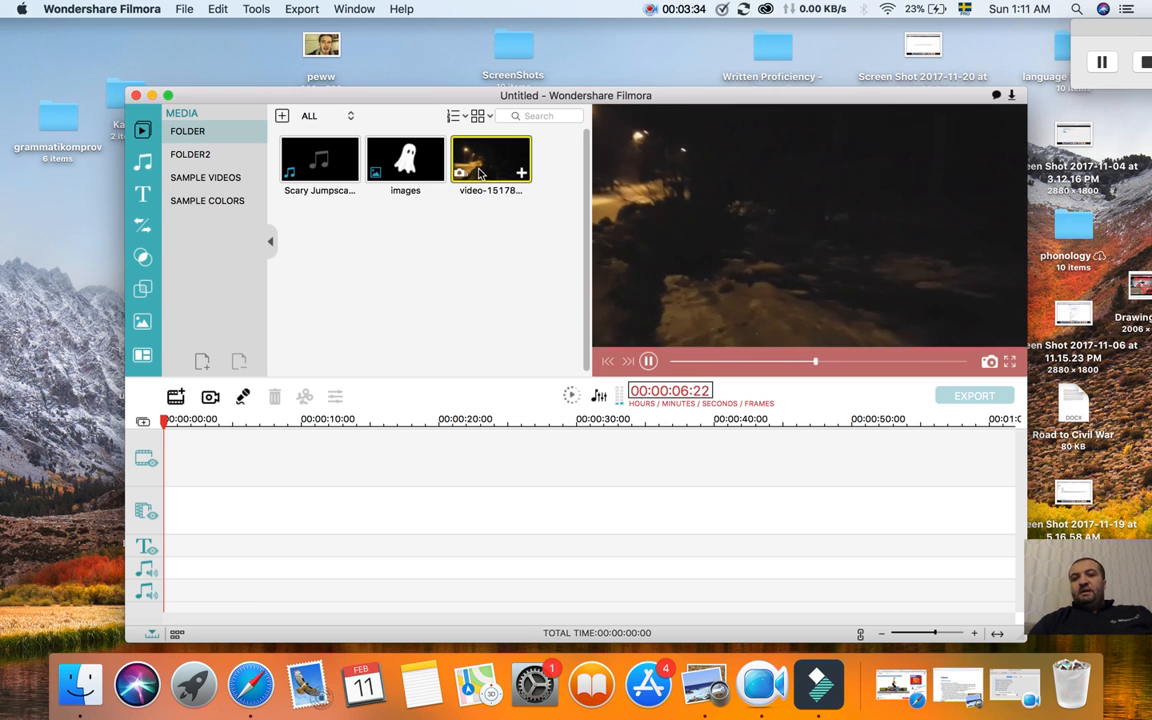
pyautogui.press('space')
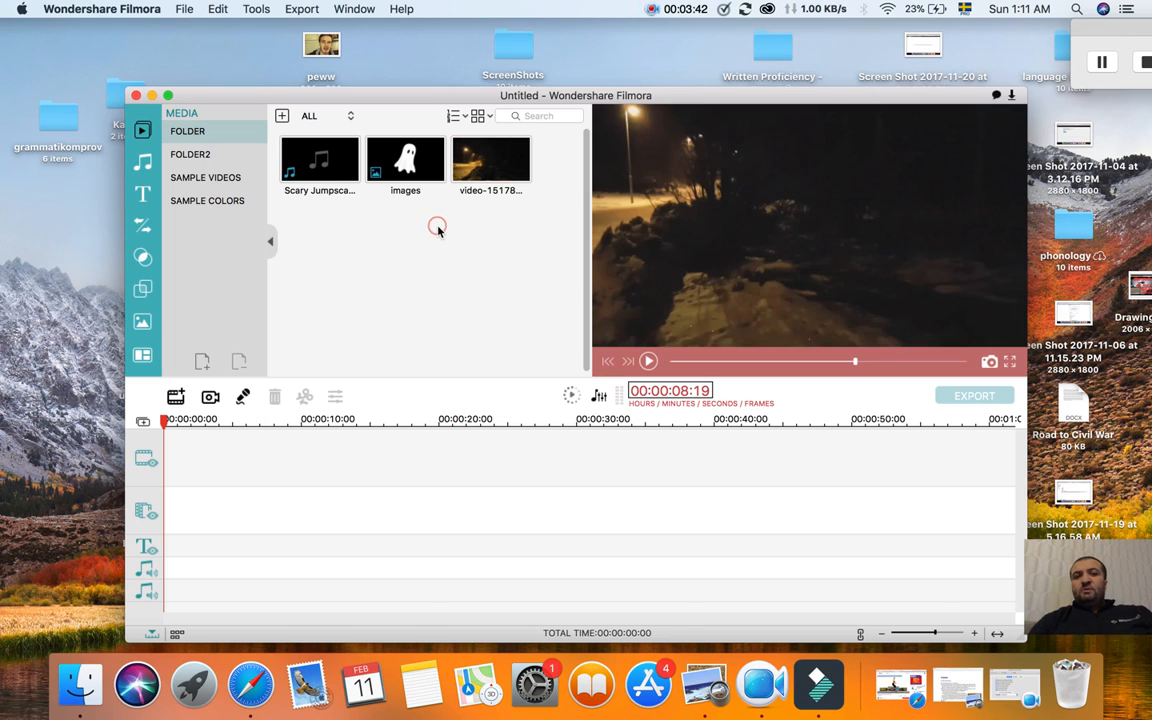
# Delete the ghost picture named images from the media library.
pyautogui.click(401, 154)
pyautogui.rightClick(401, 154)
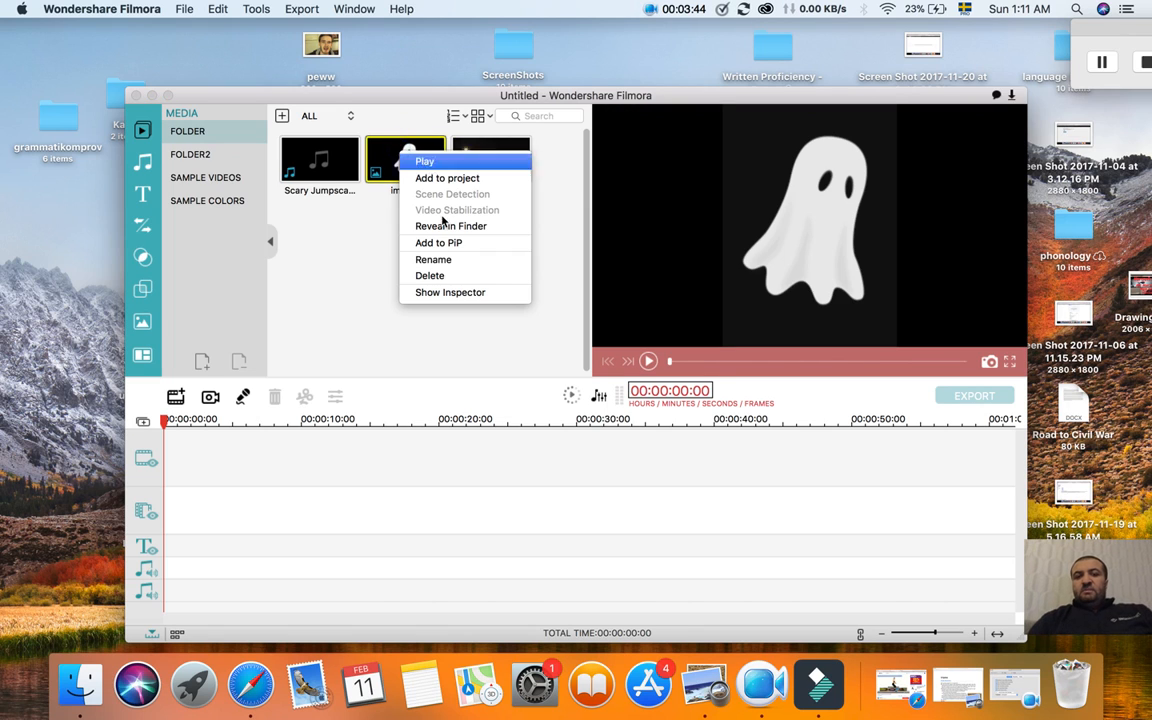
pyautogui.click(445, 272)
pyautogui.click(305, 160)
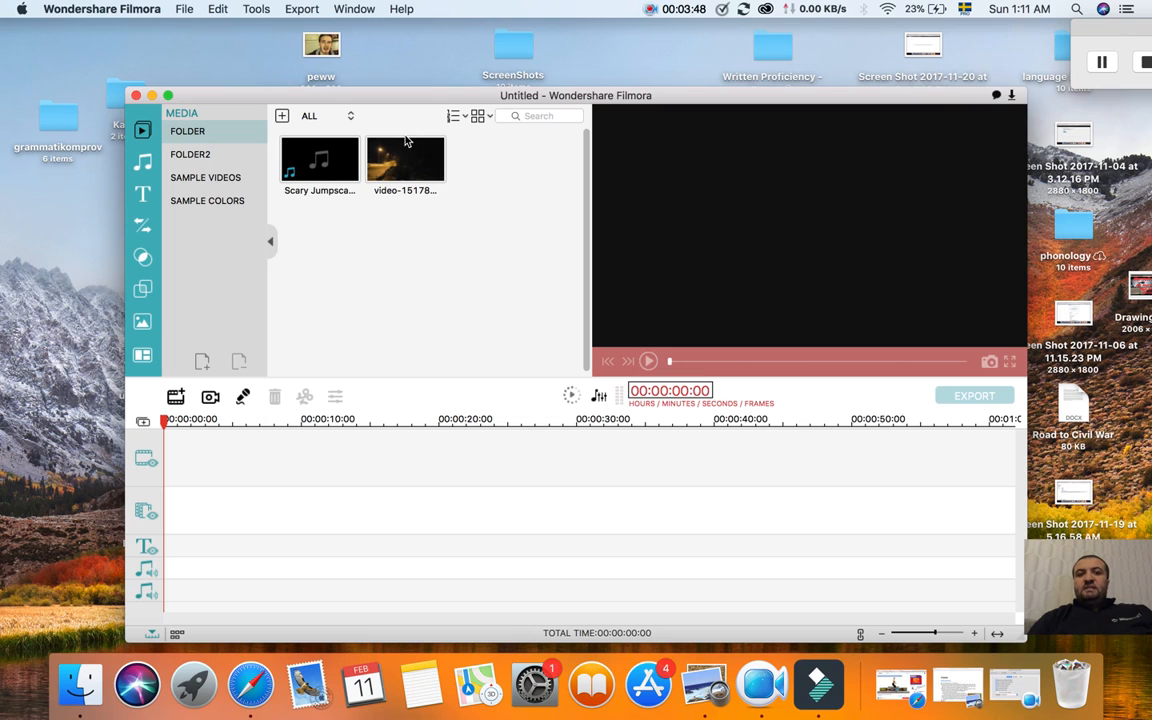
# Place the night street video at the start of the timeline's main video track.
pyautogui.click(397, 170)
pyautogui.rightClick(397, 170)
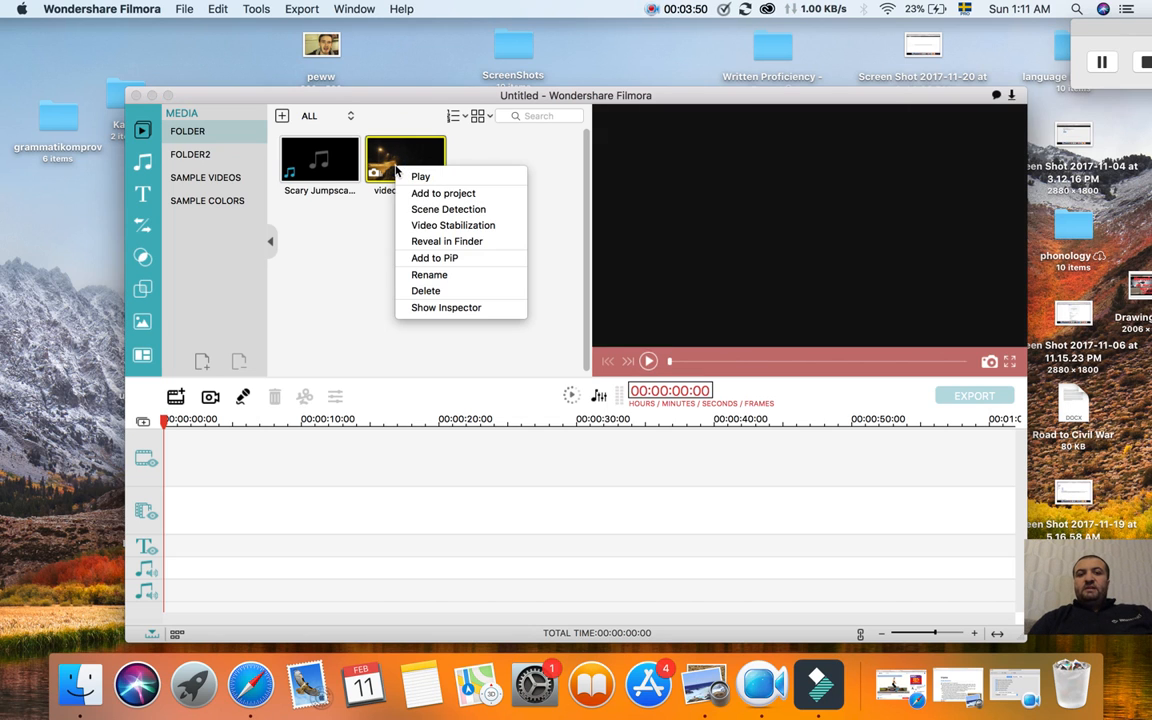
pyautogui.click(359, 265)
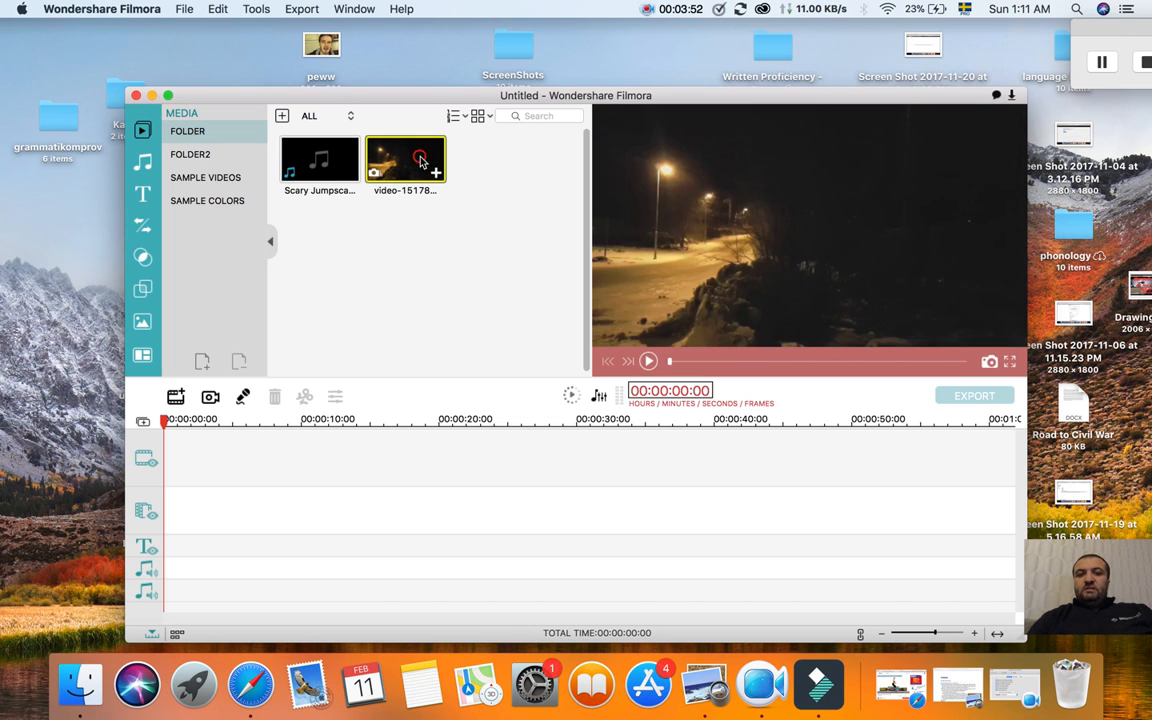
pyautogui.moveTo(380, 152); pyautogui.dragTo(192, 469)
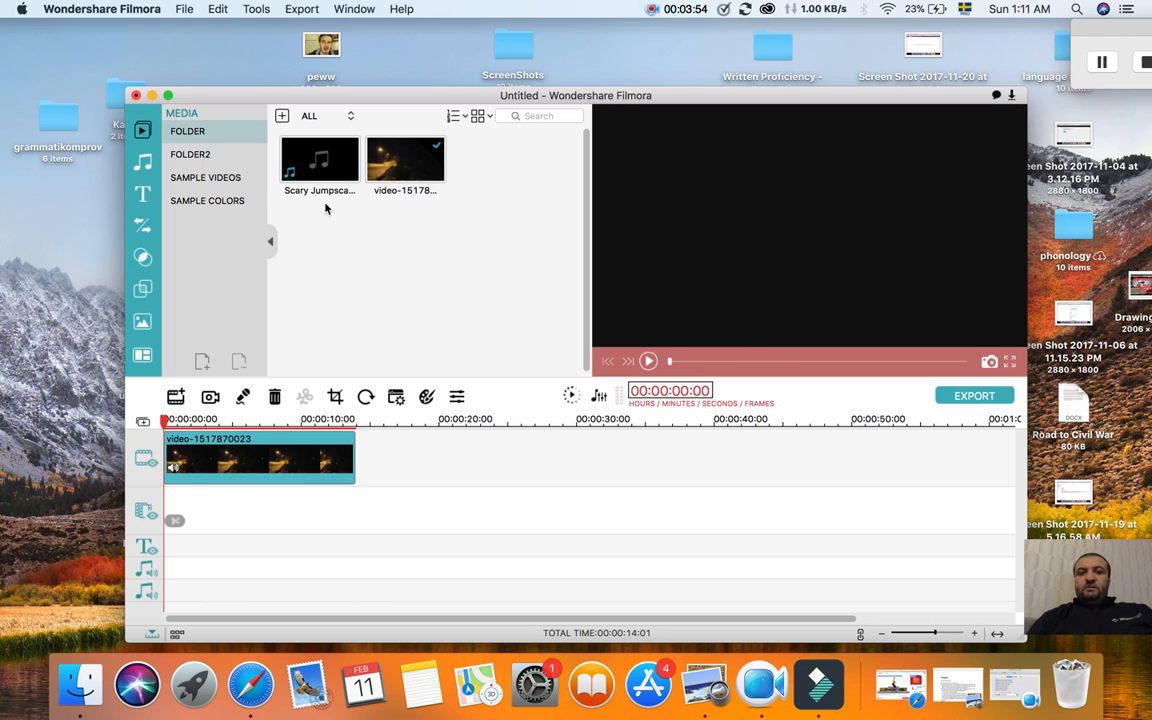
# Preview the Scary Jumpscare sound and place it at the start of the first audio track.
pyautogui.click(329, 178)
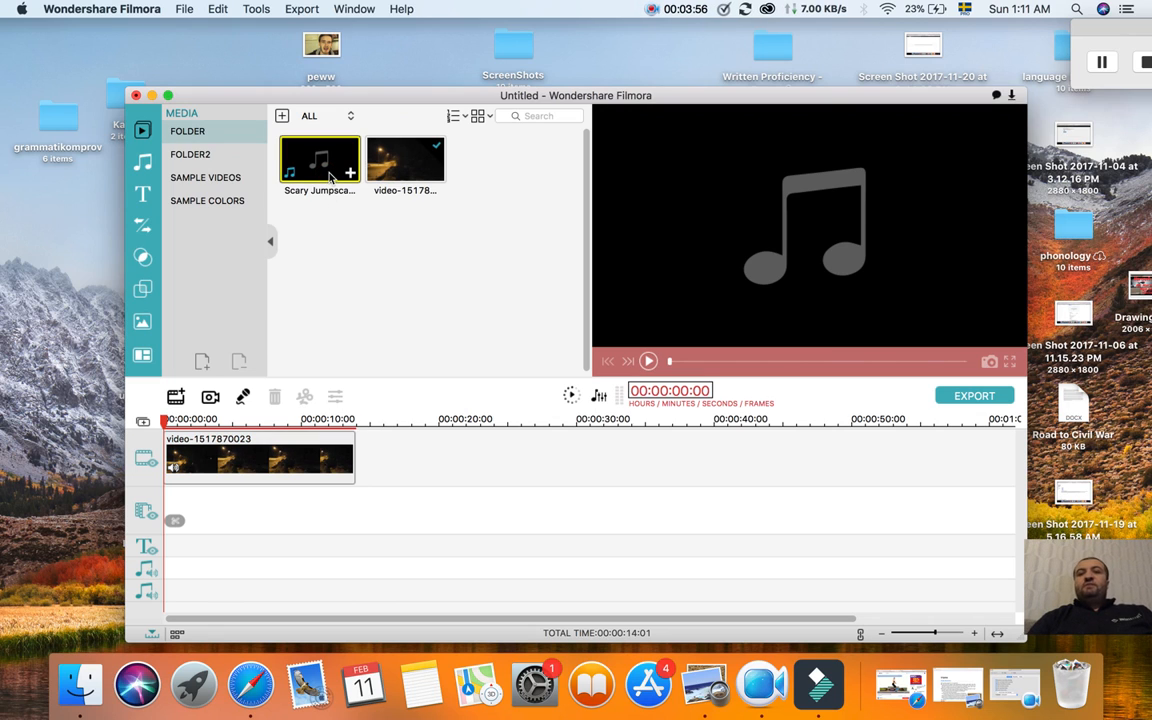
pyautogui.press('space')
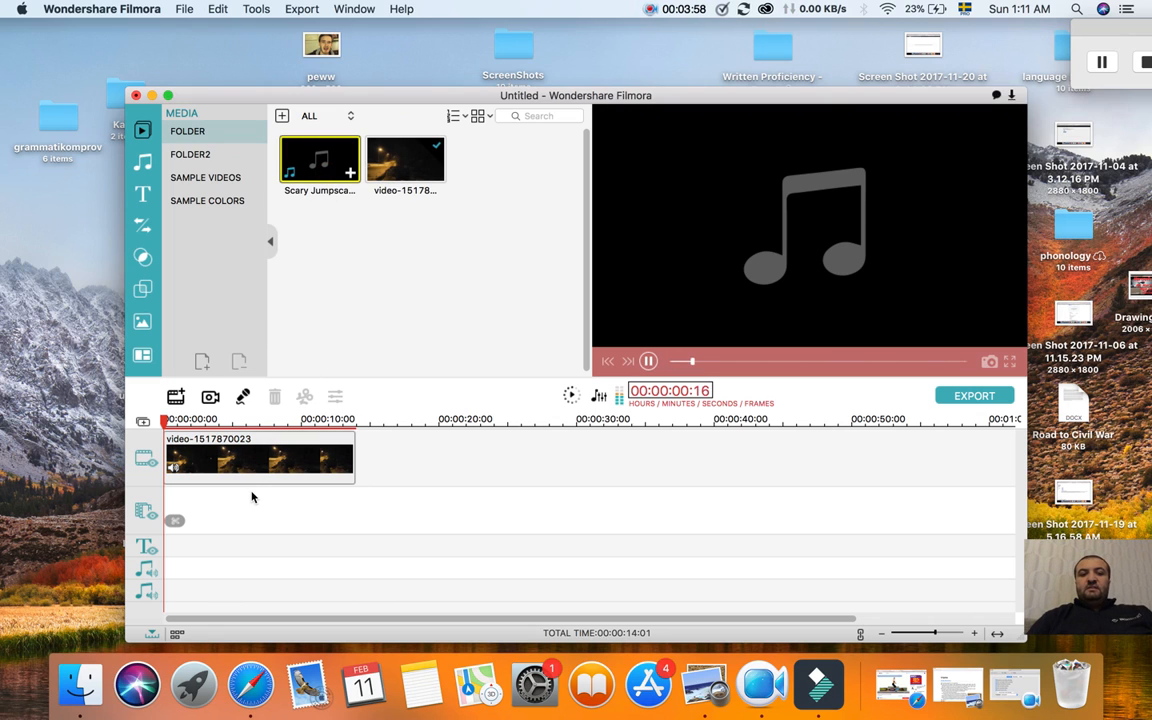
pyautogui.press('space')
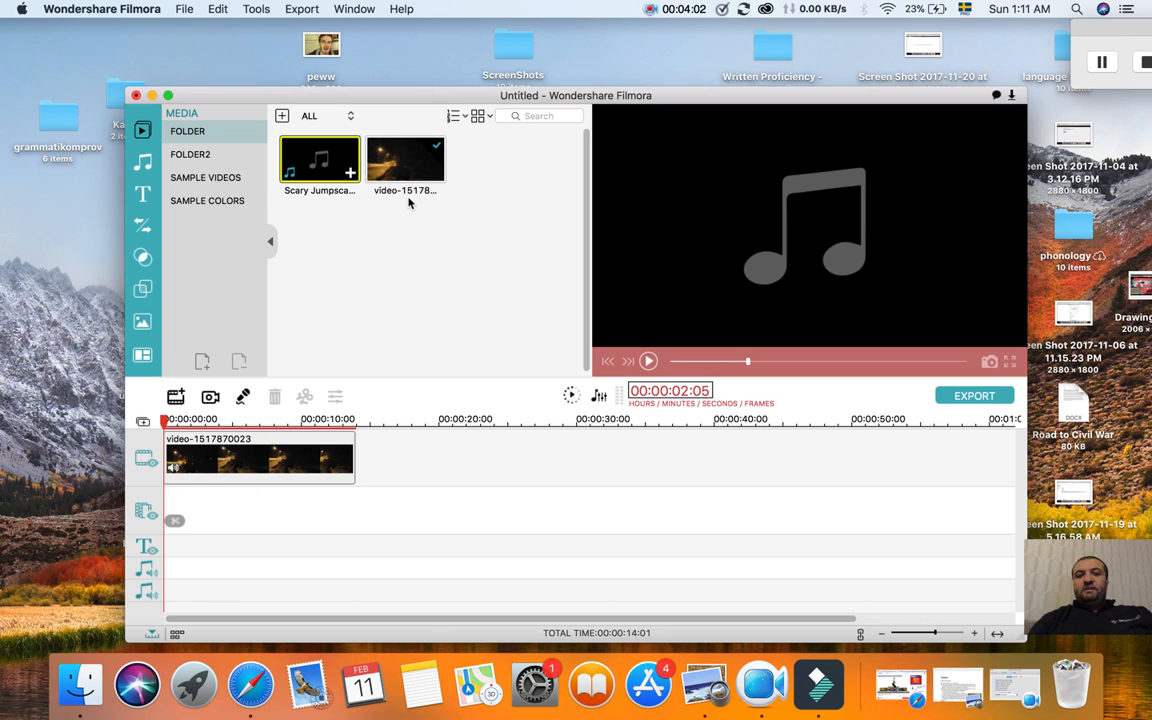
pyautogui.moveTo(300, 145); pyautogui.dragTo(170, 530)
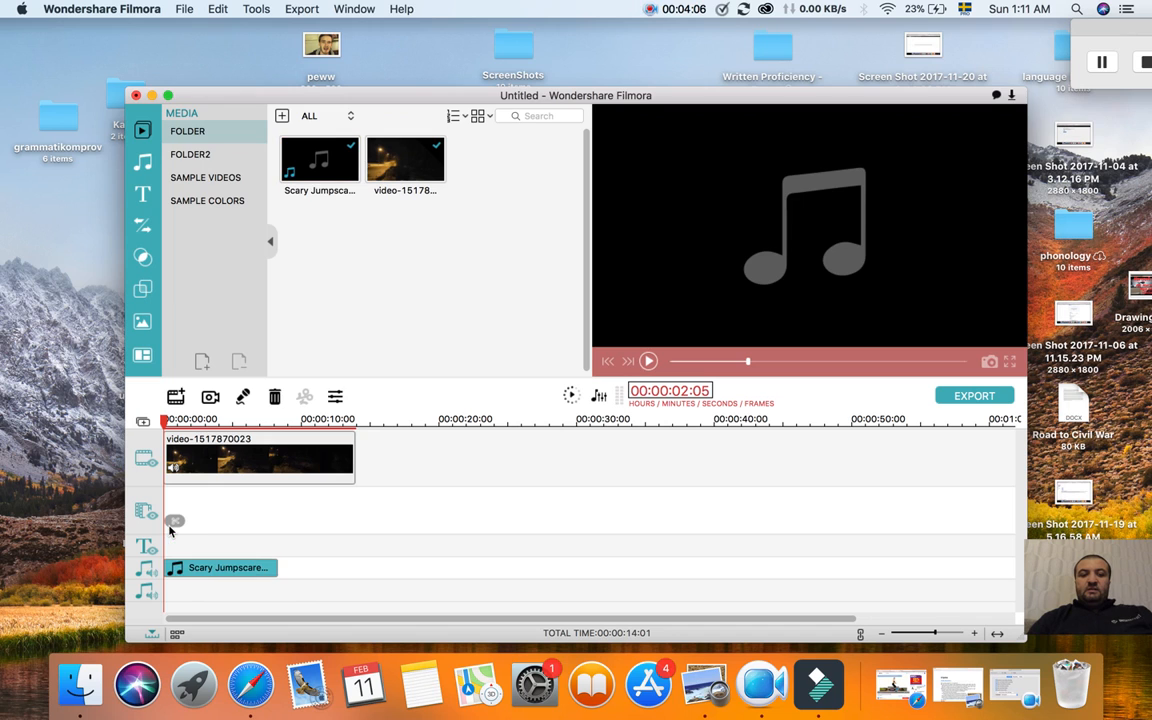
# Play the opening seconds of the timeline and shift the Scary Jumpscare clip to start at about 00:00:02:13.
pyautogui.press('space')
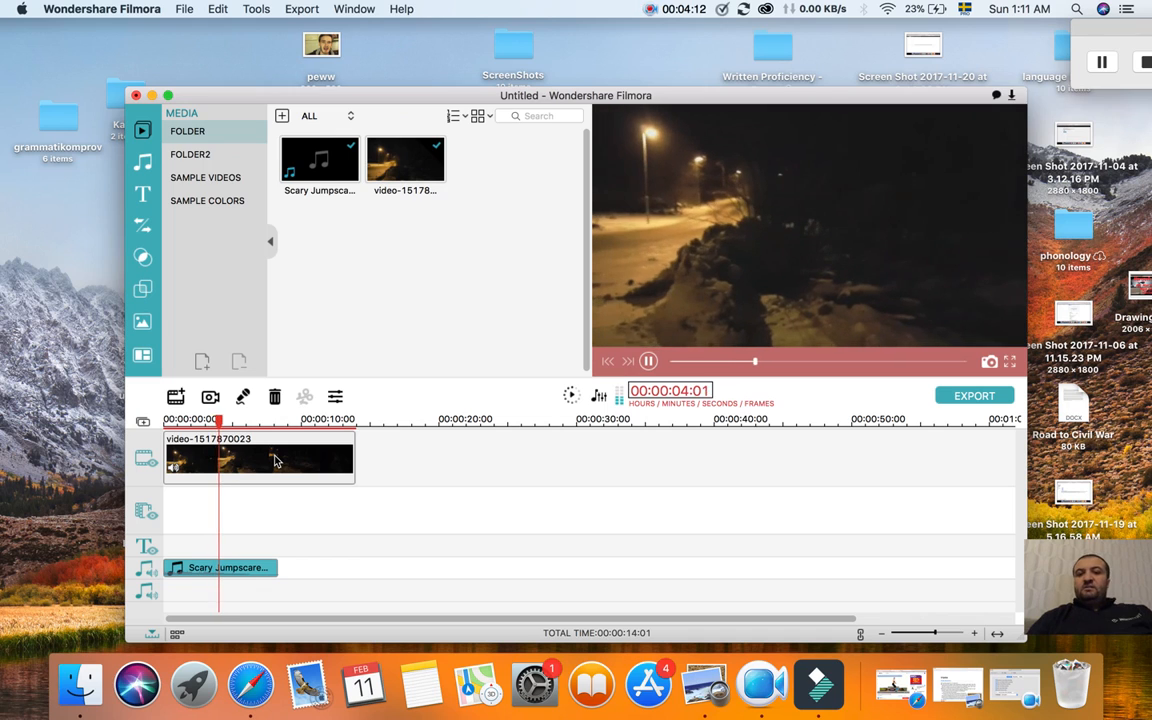
pyautogui.press('space')
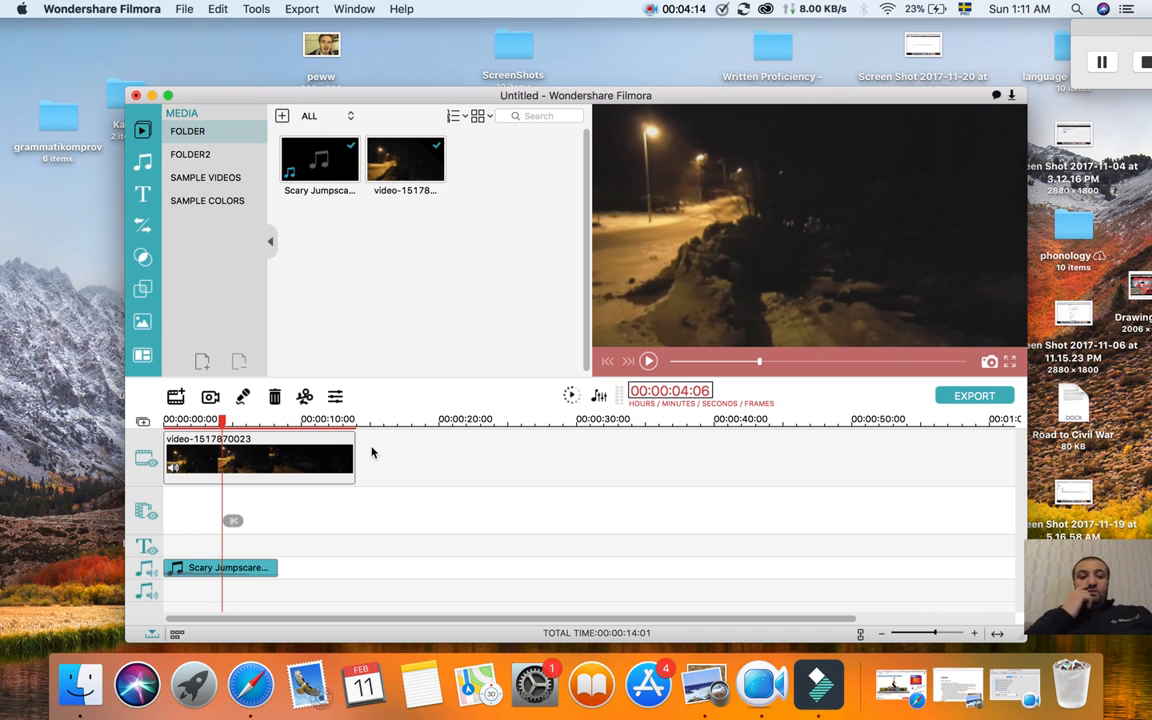
pyautogui.moveTo(228, 571); pyautogui.dragTo(262, 568)
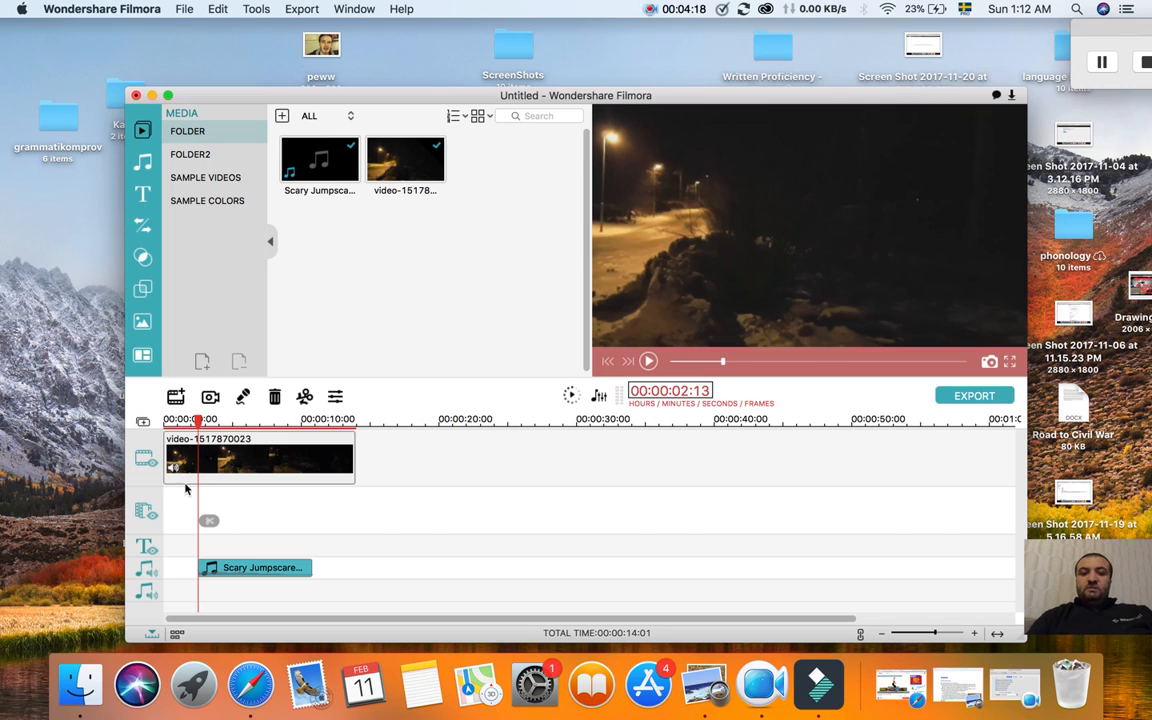
# Skim the first seconds of the timeline and move the Scary Jumpscare clip back to the start of the first audio track.
pyautogui.click(167, 424)
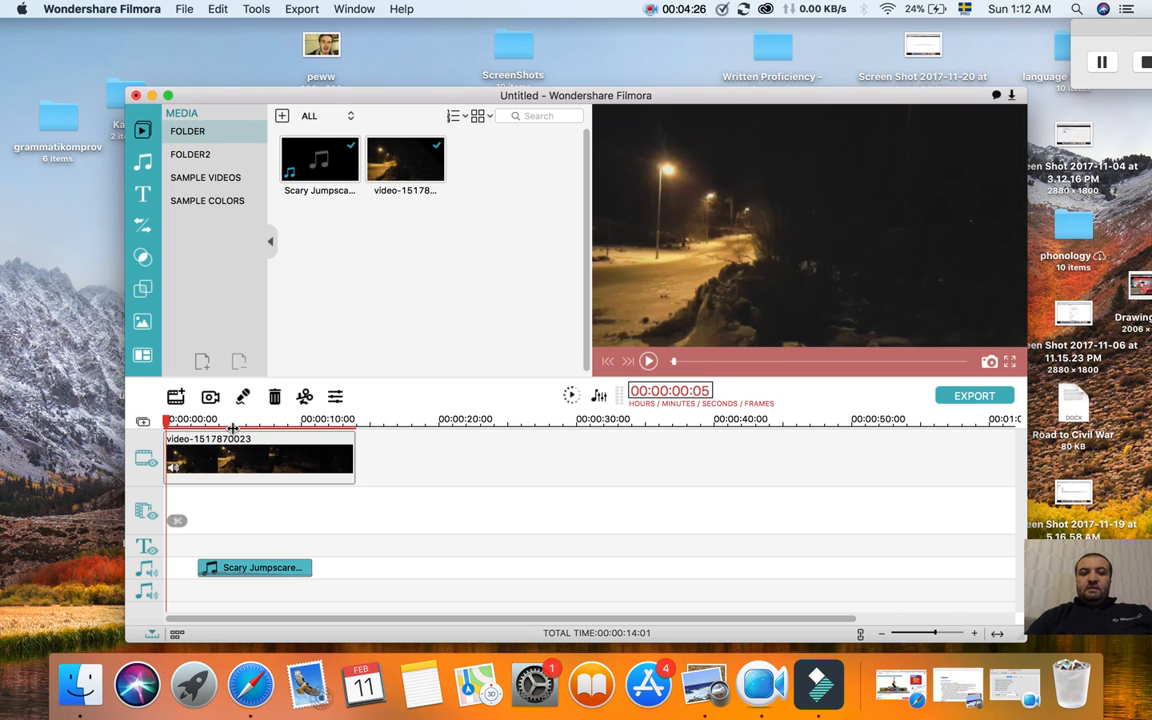
pyautogui.moveTo(208, 428); pyautogui.dragTo(187, 428)
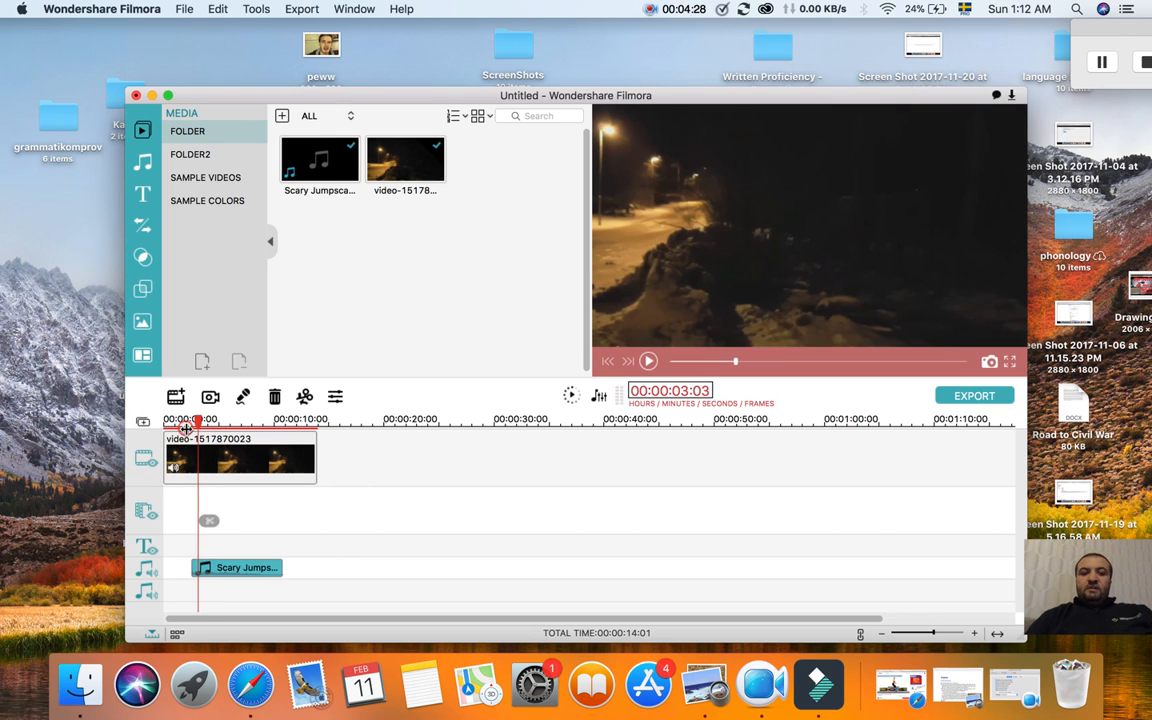
pyautogui.click(225, 428)
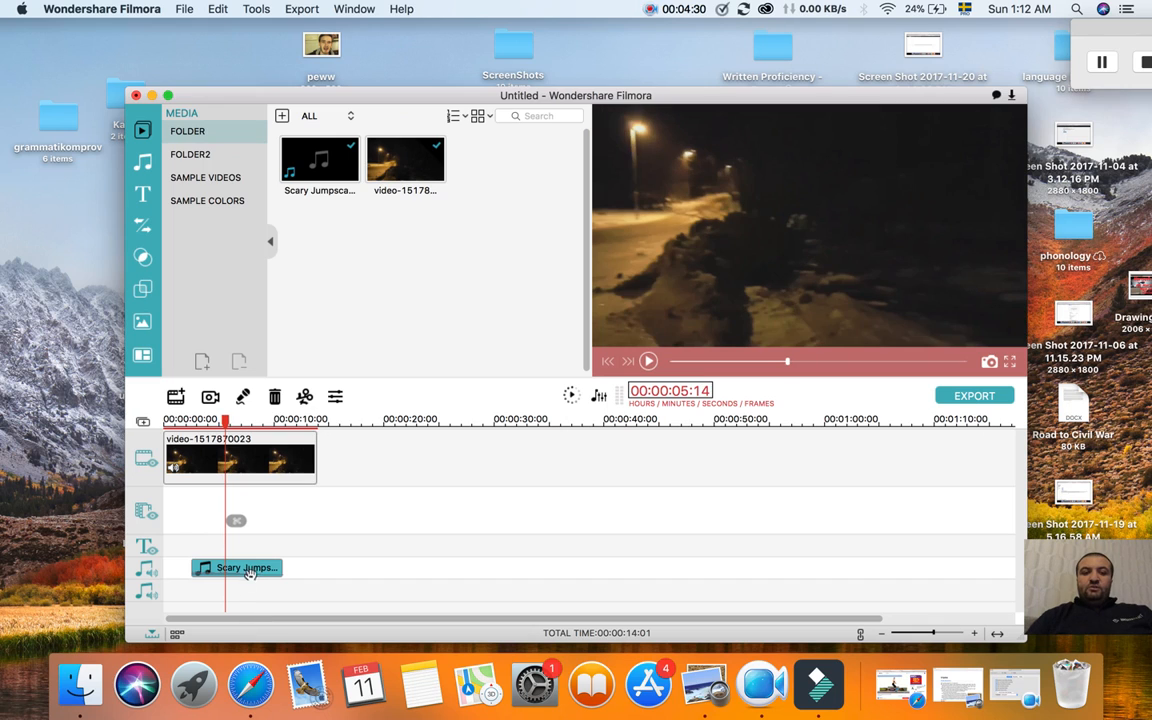
pyautogui.moveTo(256, 567); pyautogui.dragTo(203, 567)
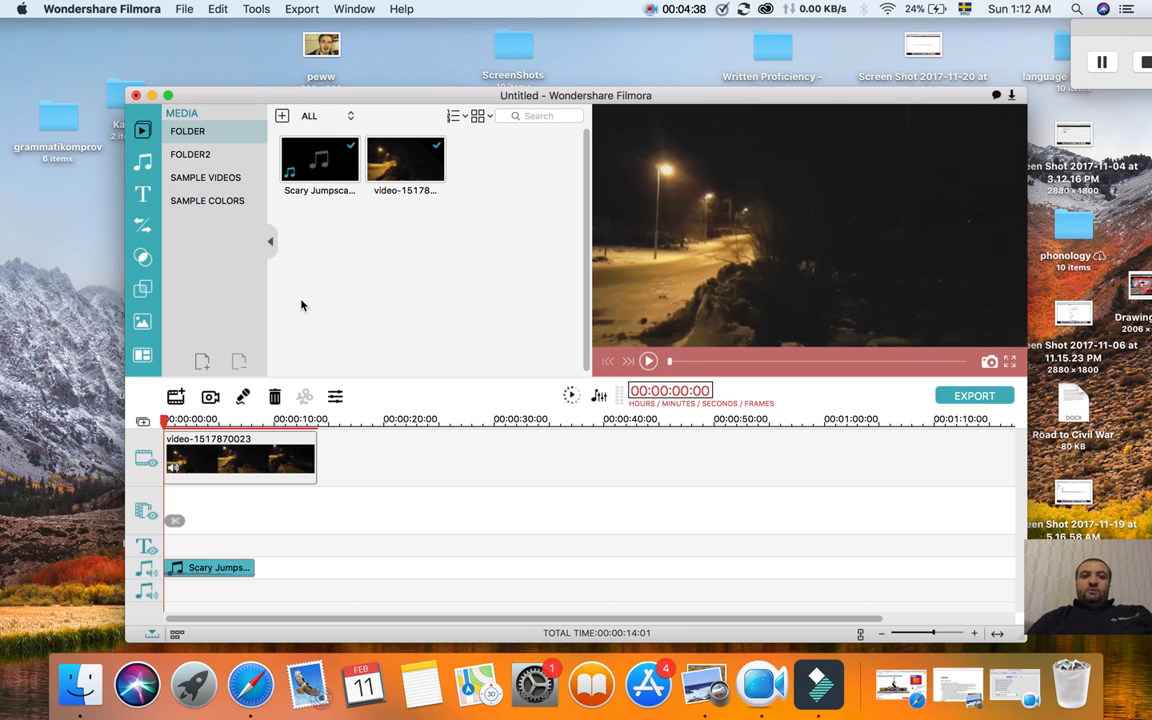
# Browse the built-in Rock music and preview the Living Pulse track briefly.
pyautogui.click(143, 158)
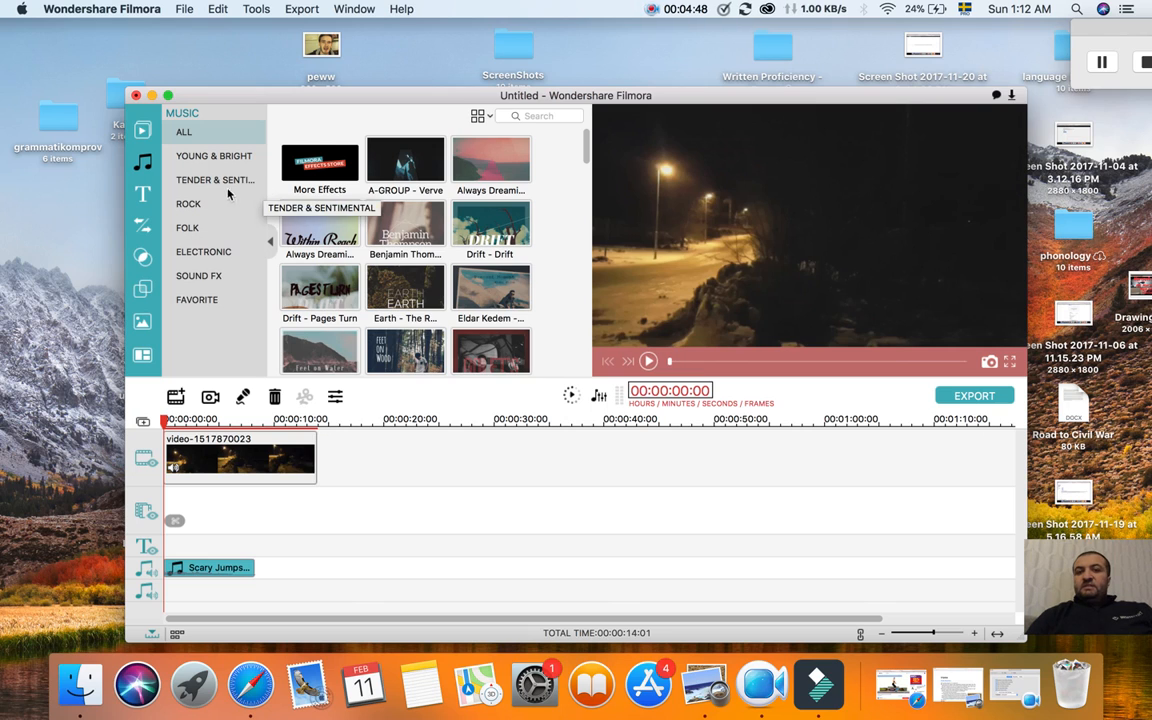
pyautogui.click(187, 202)
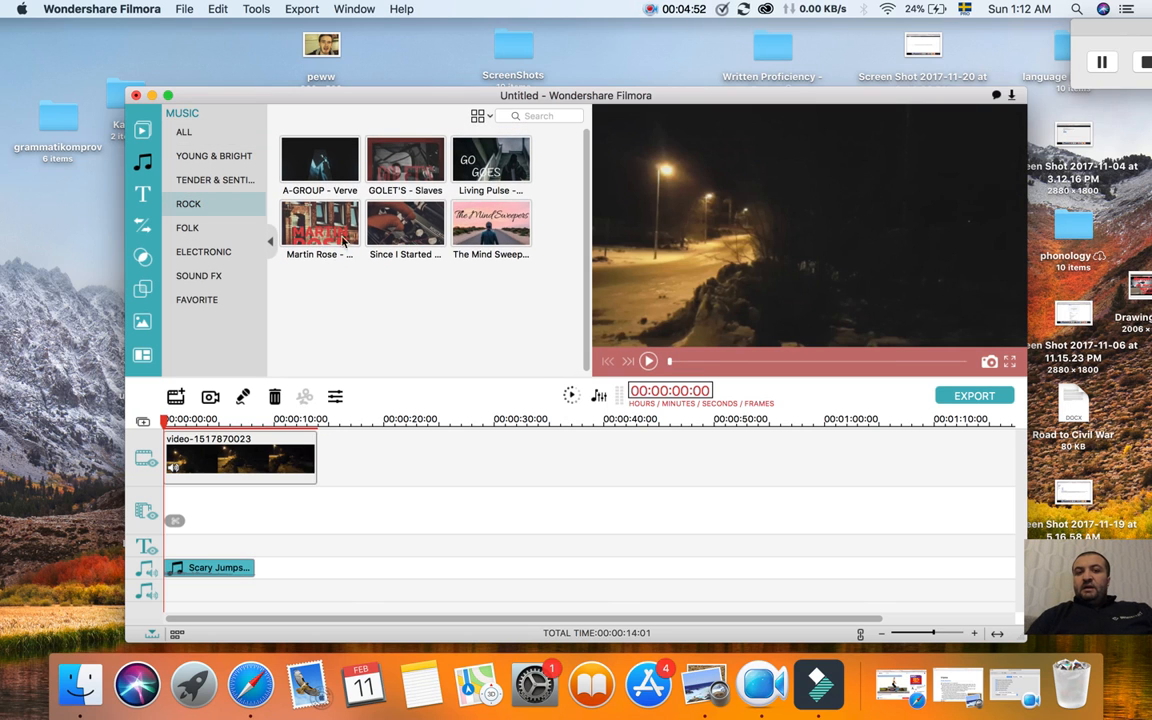
pyautogui.click(478, 160)
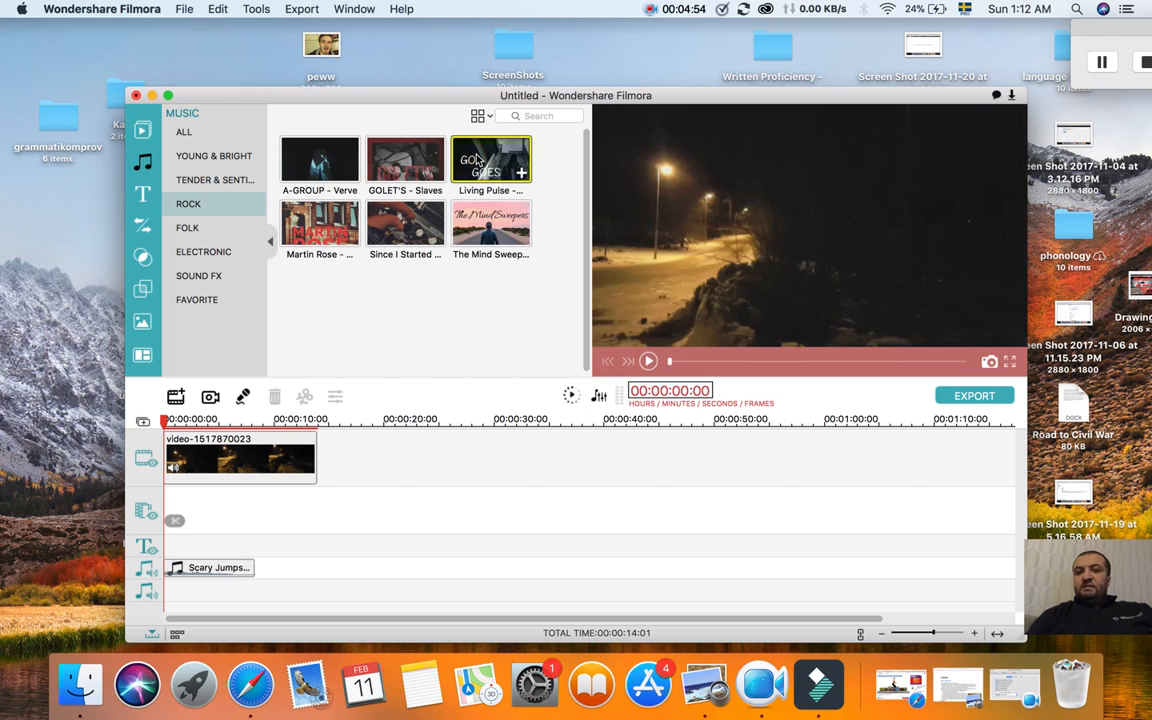
pyautogui.press('space')
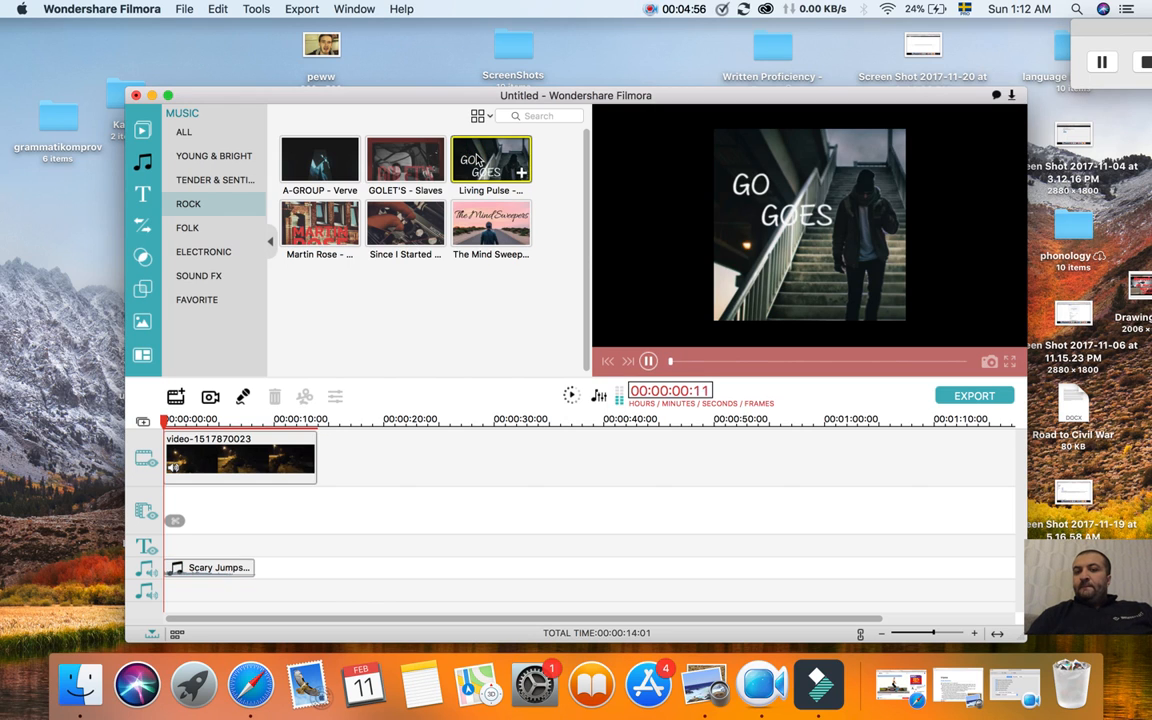
pyautogui.press('space')
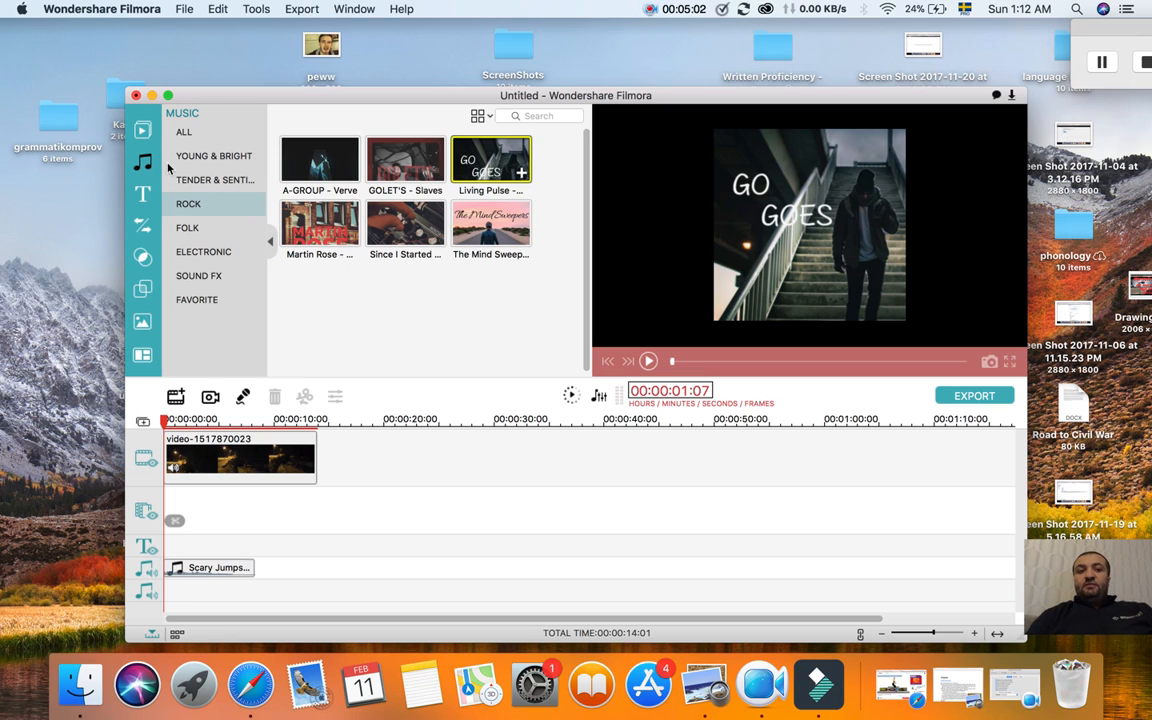
# Return to the media library, browse the Creative Cloud Files and Documents folders for importable media, and leave without loading a file.
pyautogui.click(144, 133)
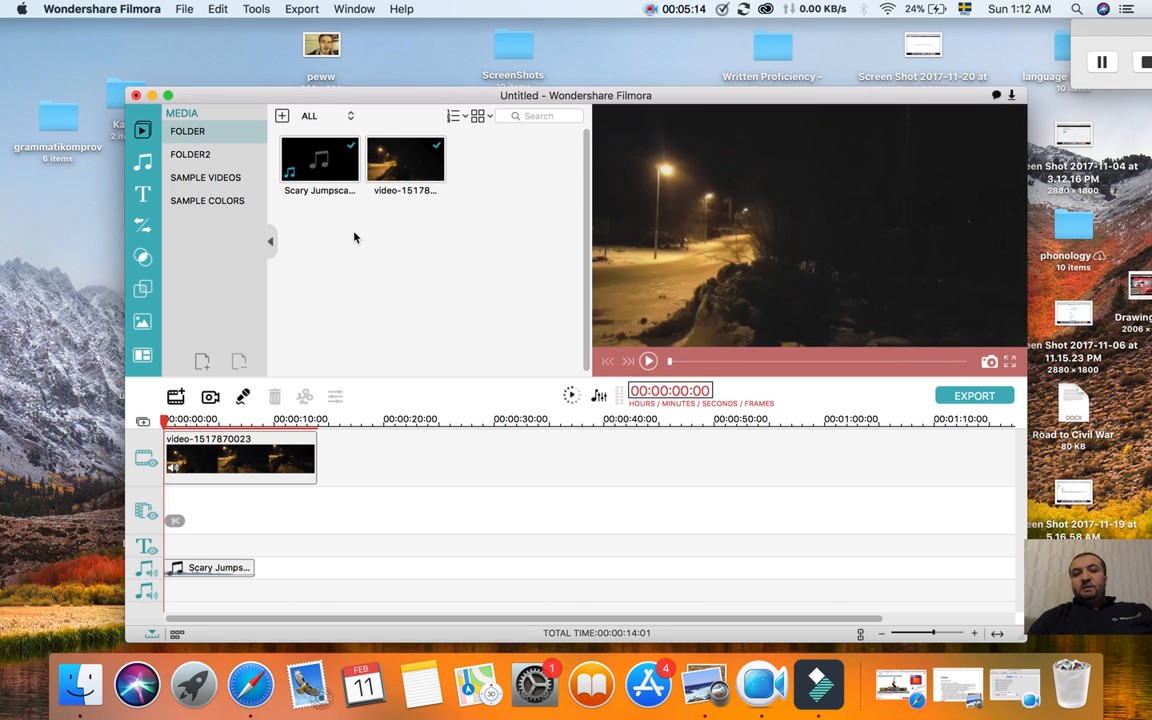
pyautogui.click(143, 168)
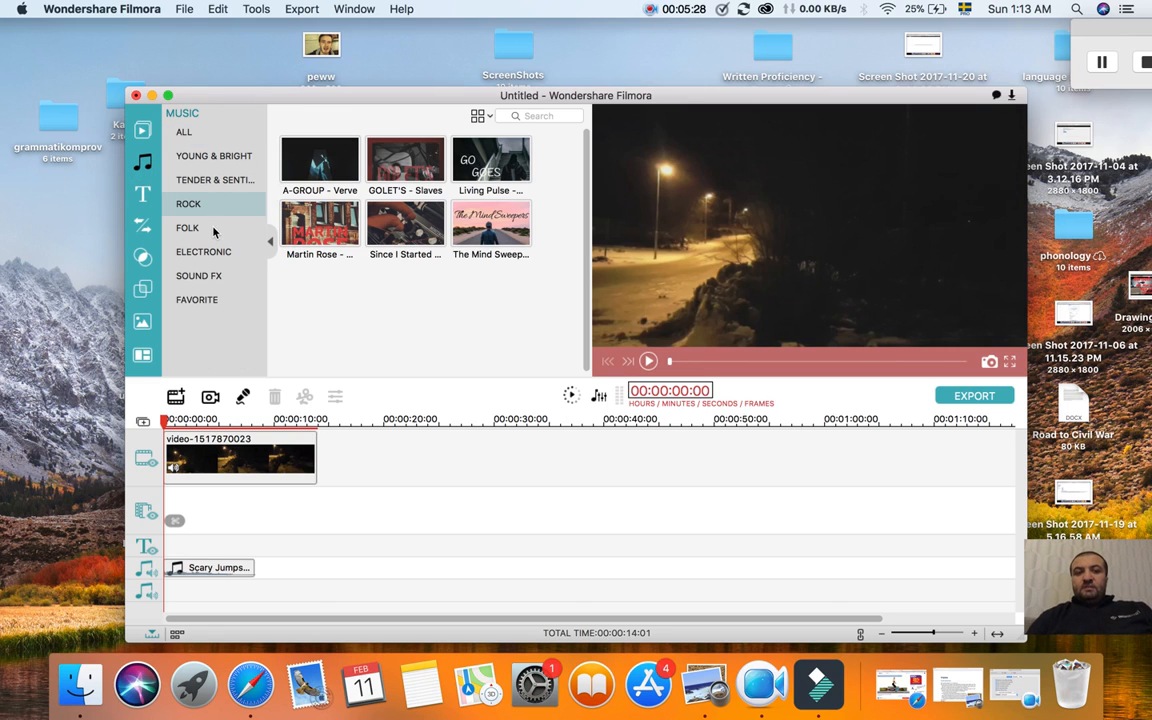
pyautogui.click(133, 129)
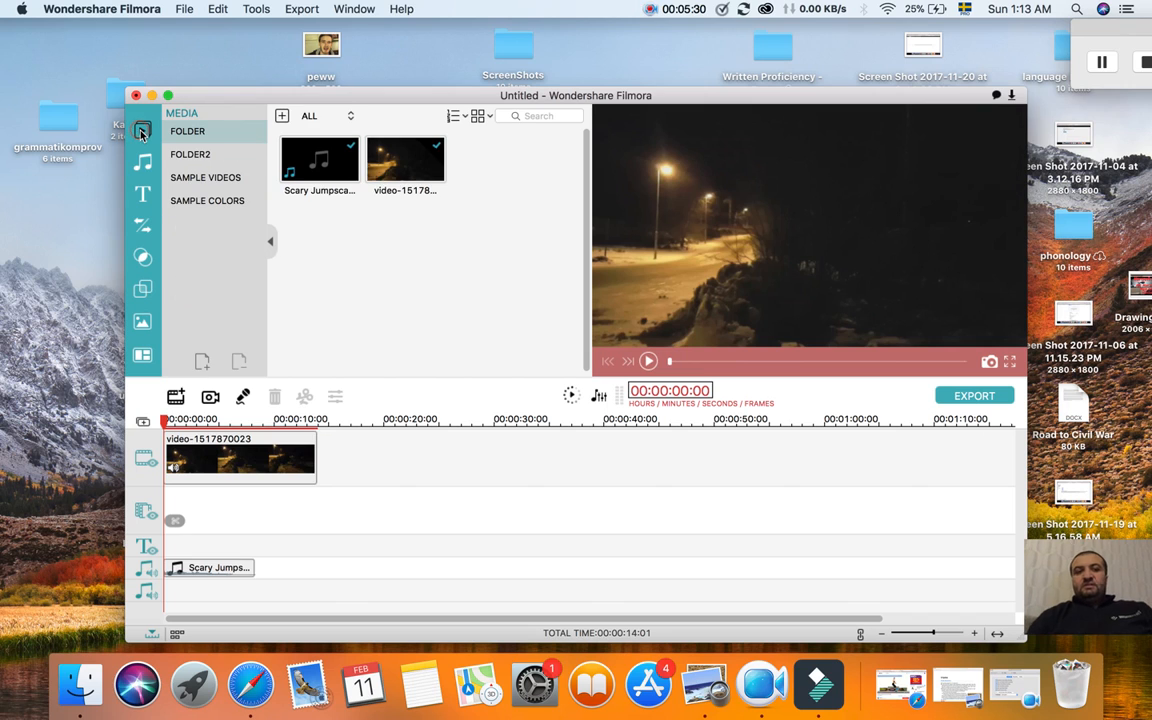
pyautogui.click(282, 117)
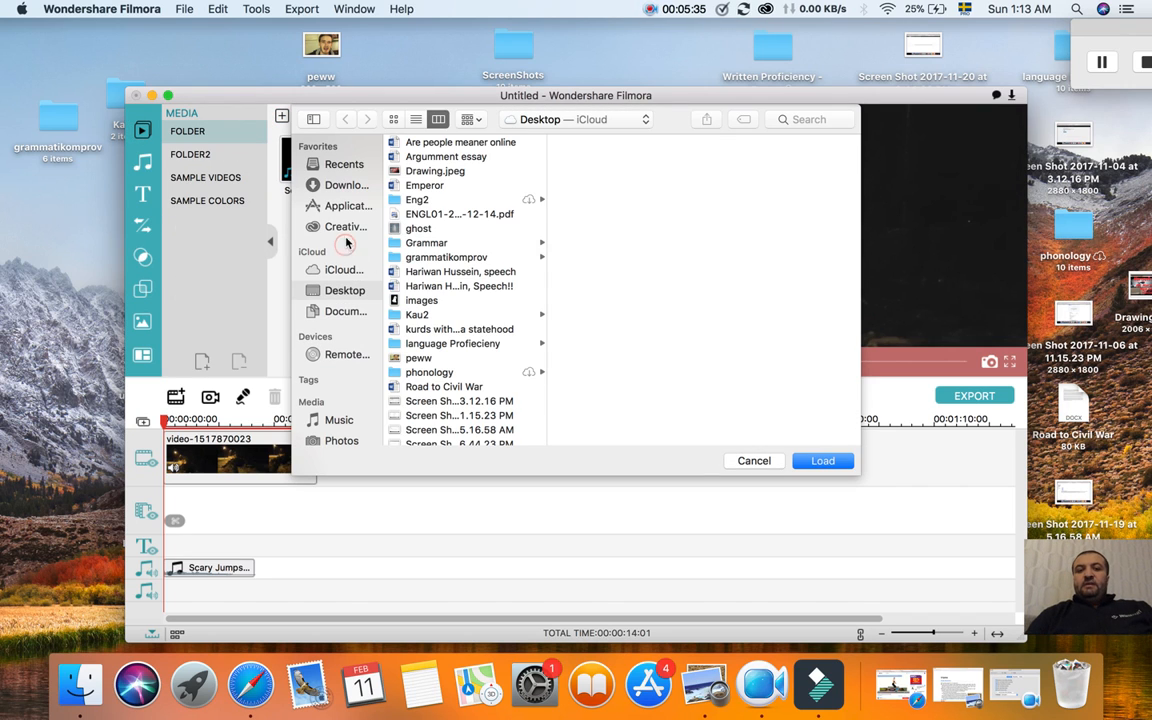
pyautogui.click(345, 228)
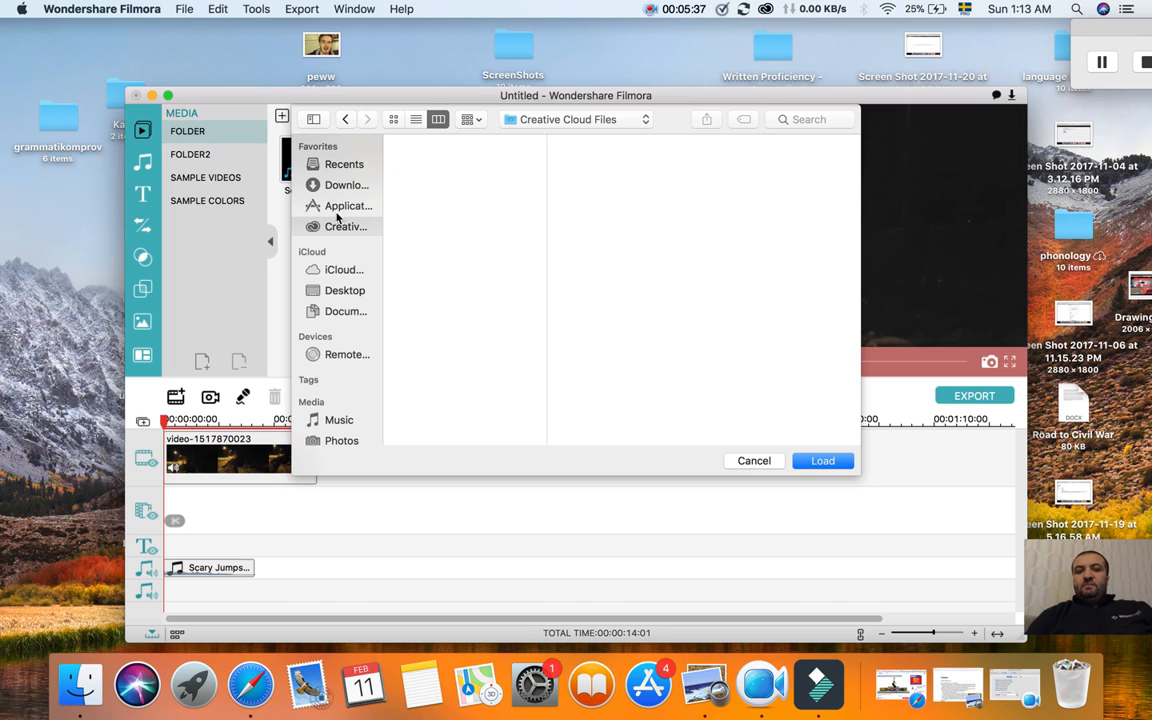
pyautogui.click(334, 312)
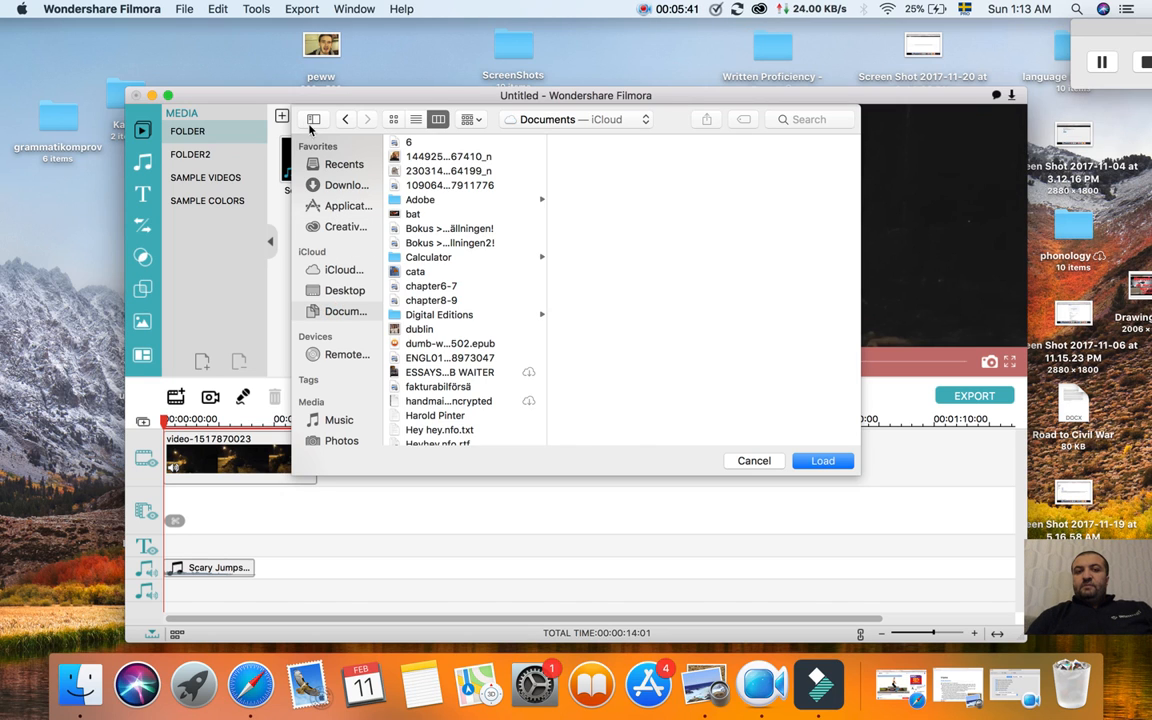
pyautogui.click(745, 460)
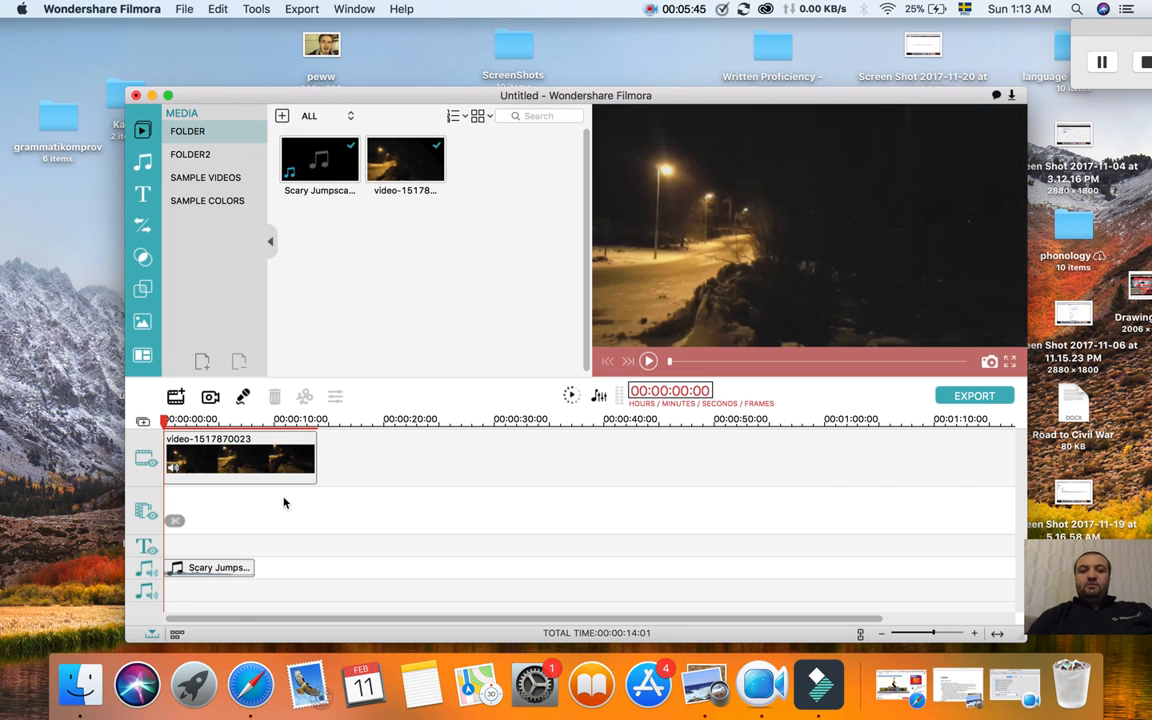
# Look through the Titles text presets, preview Title 2, and place it at the start of the timeline's text track.
pyautogui.click(142, 192)
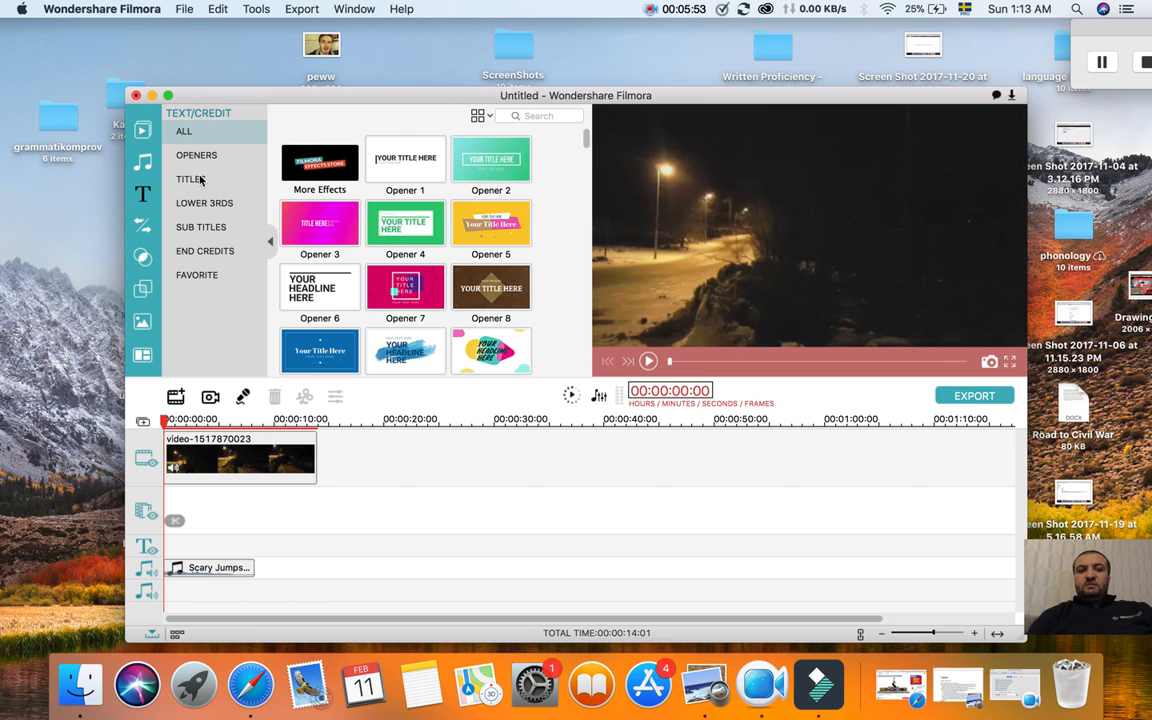
pyautogui.click(174, 455)
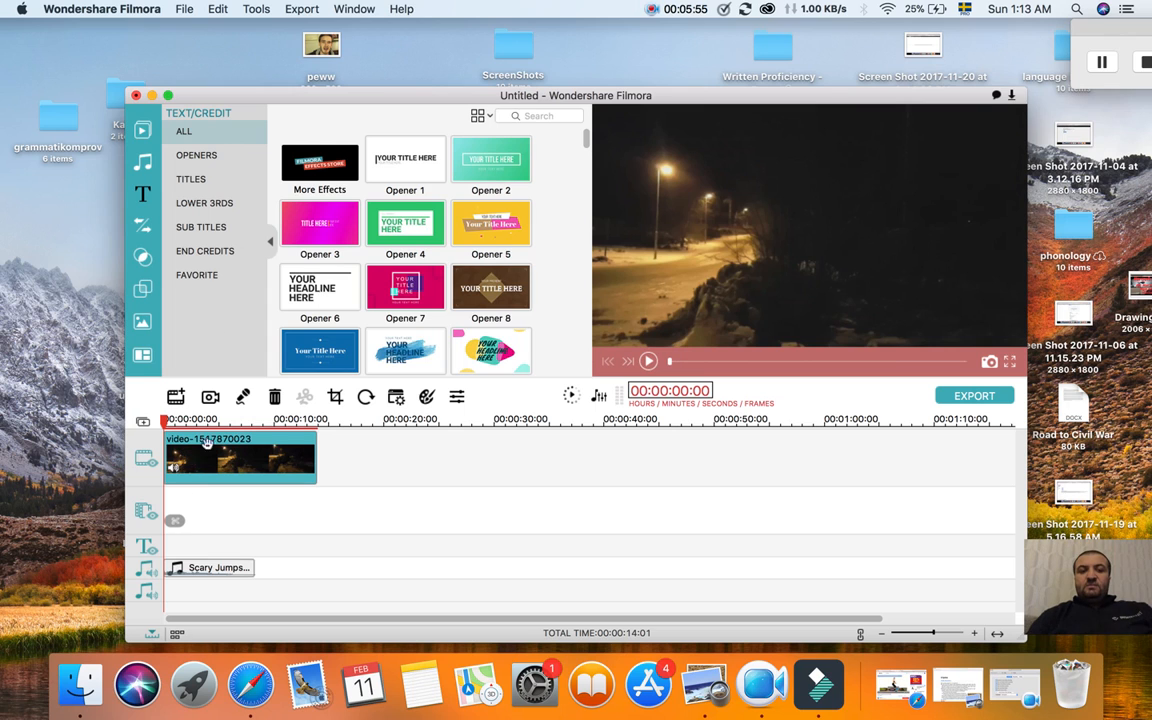
pyautogui.click(206, 182)
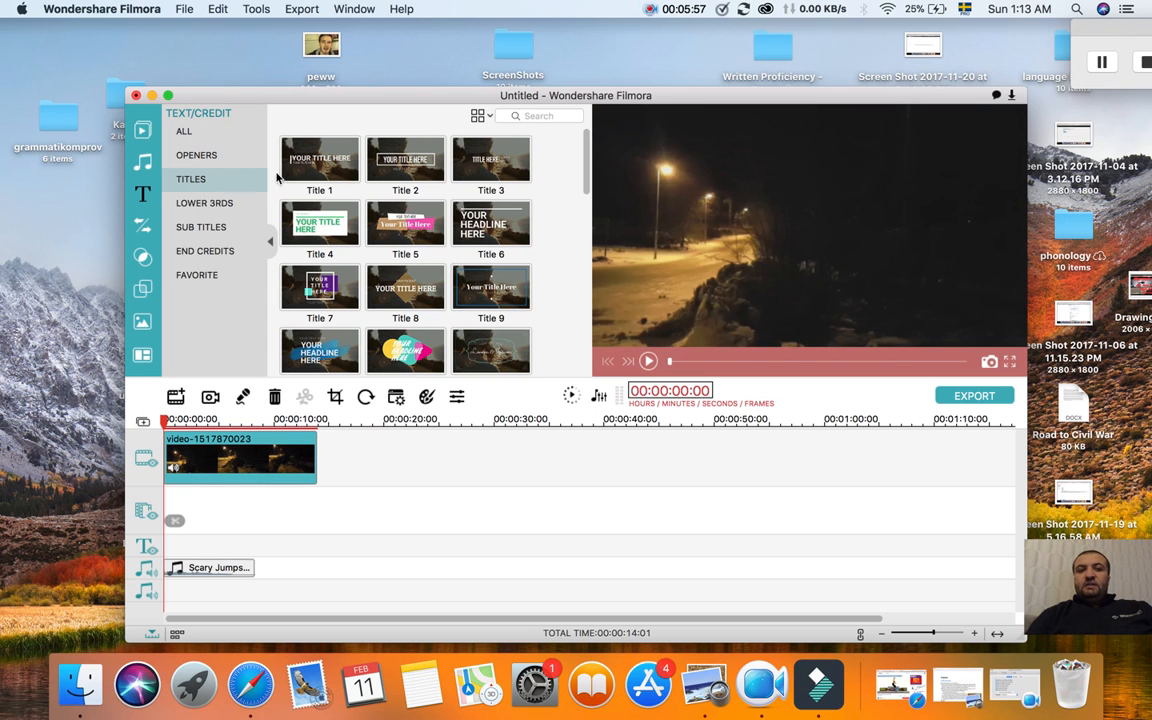
pyautogui.scroll(-10, 372, 224)
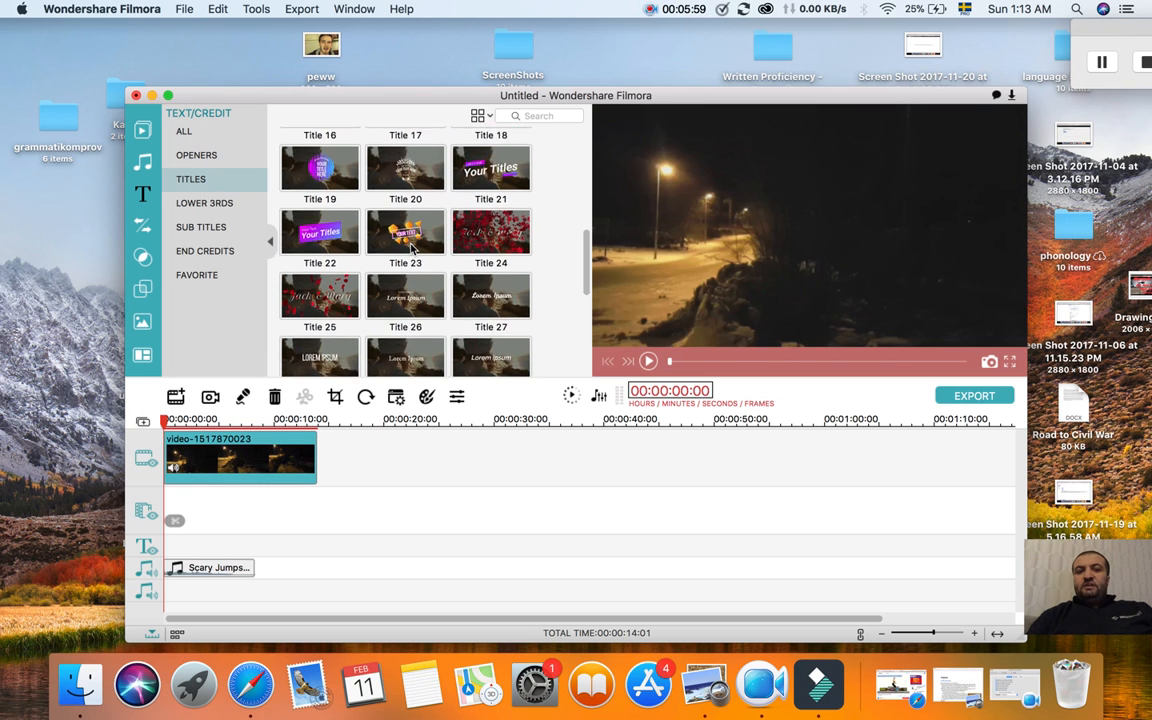
pyautogui.scroll(10, 410, 248)
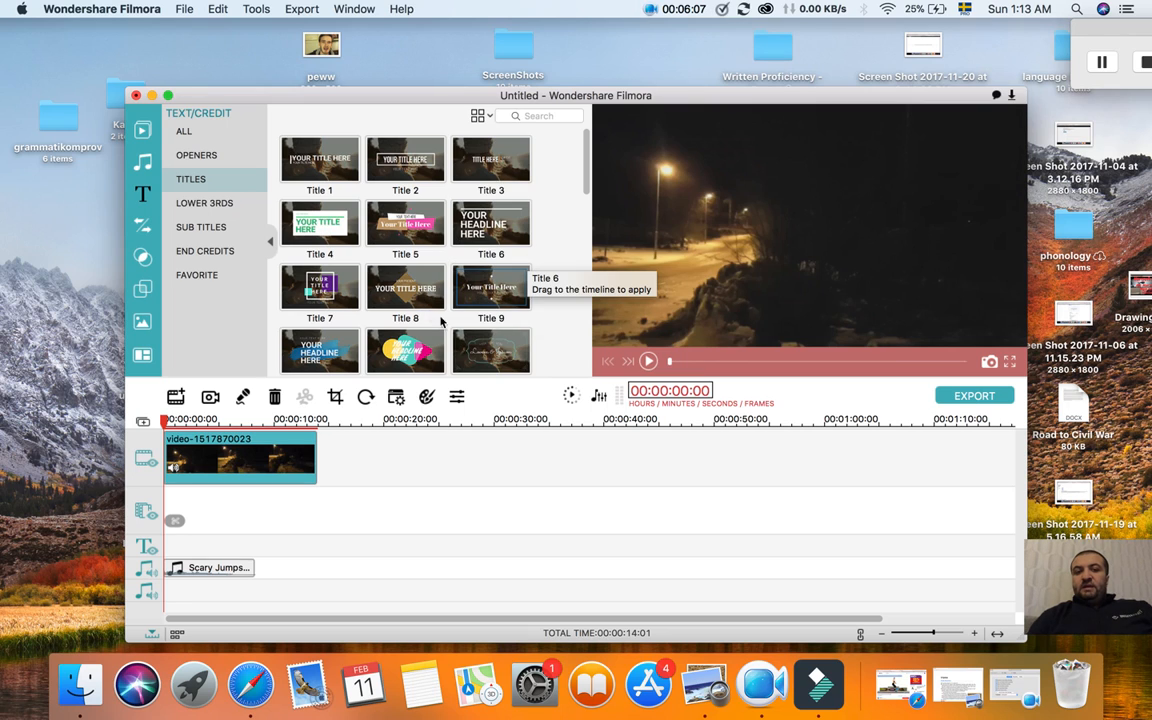
pyautogui.click(412, 172)
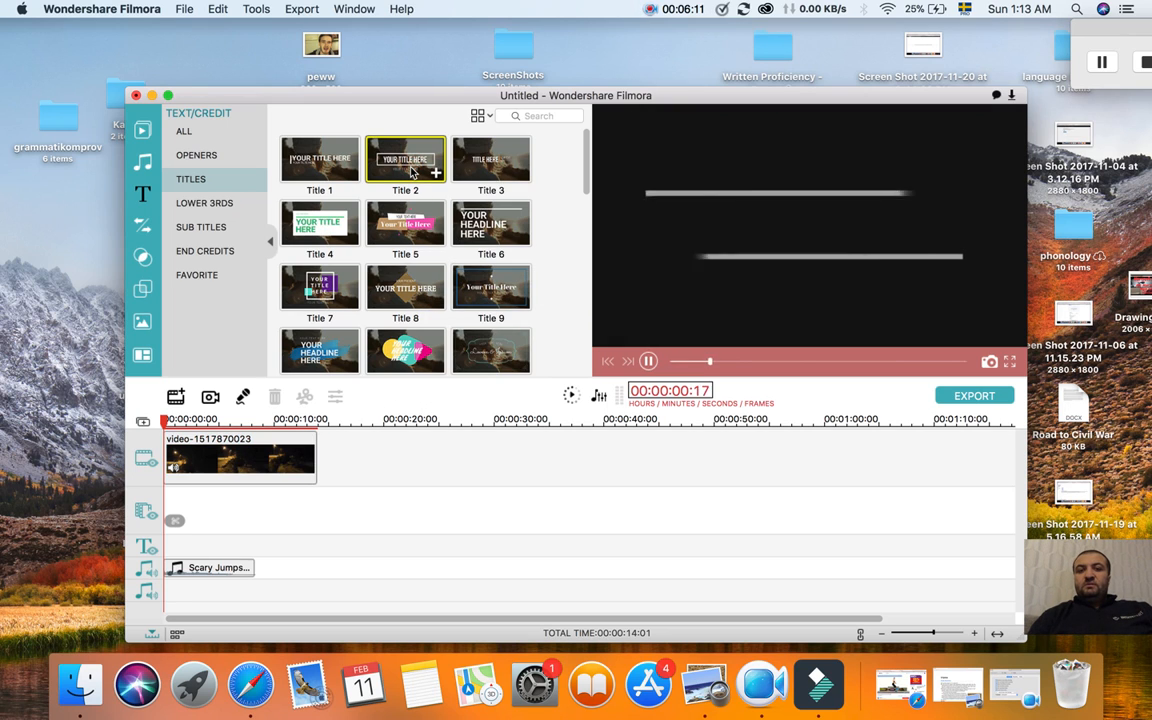
pyautogui.moveTo(437, 172); pyautogui.dragTo(176, 548)
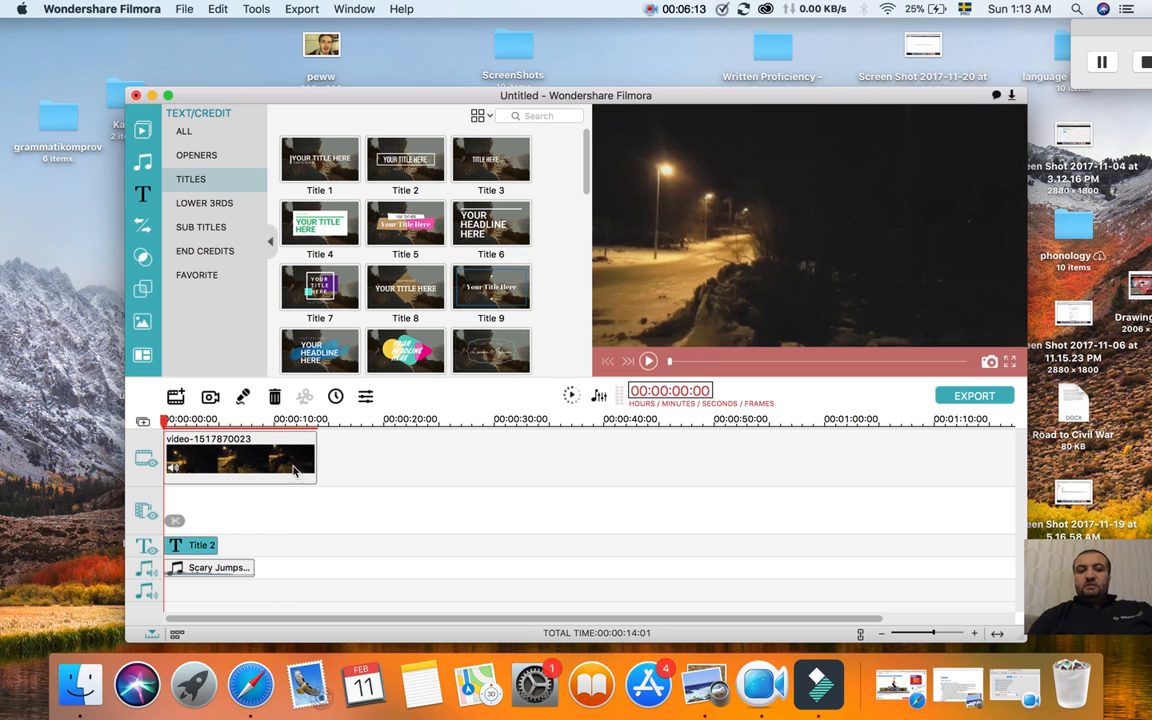
# Open the Title 2 clip for editing, try several text presets on its main title, and apply Text style 19.
pyautogui.doubleClick(192, 546)
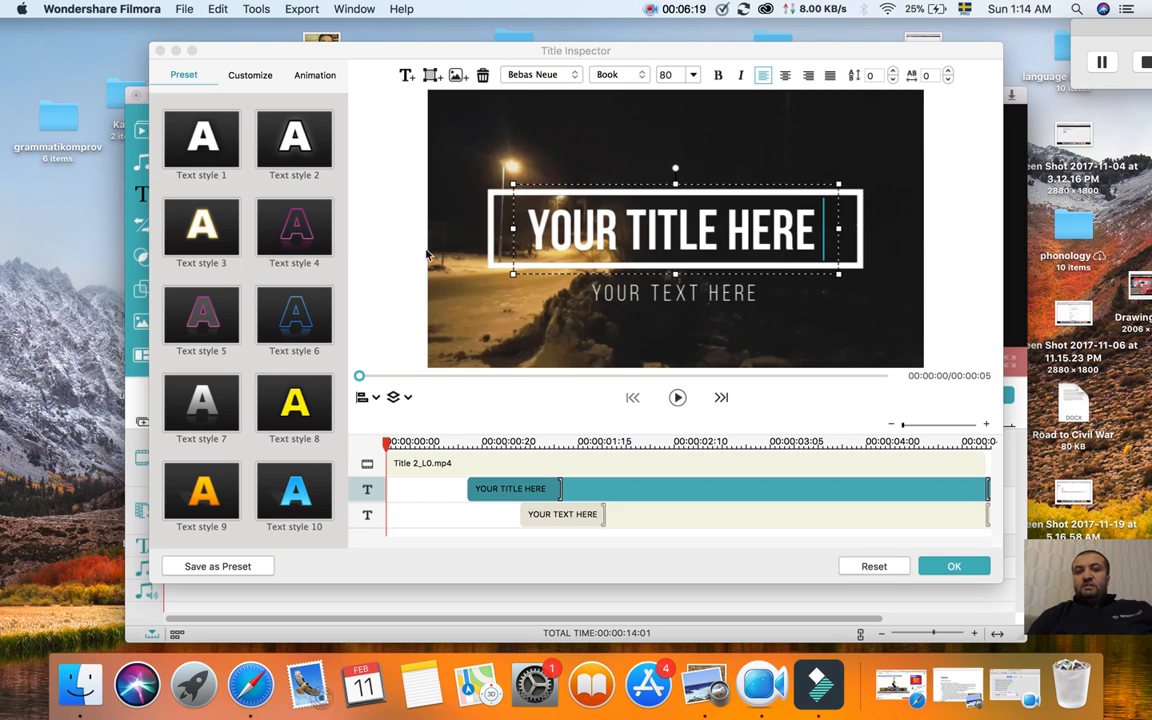
pyautogui.scroll(-10, 243, 284)
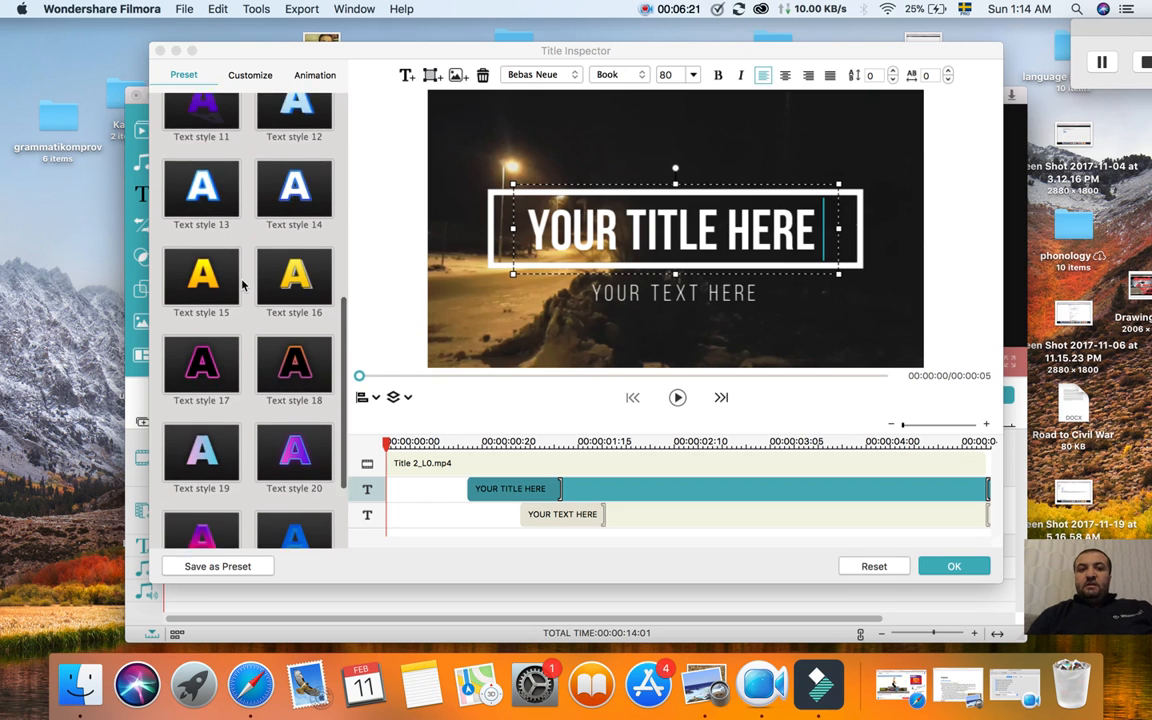
pyautogui.scroll(10, 243, 284)
pyautogui.scroll(-5, 250, 285)
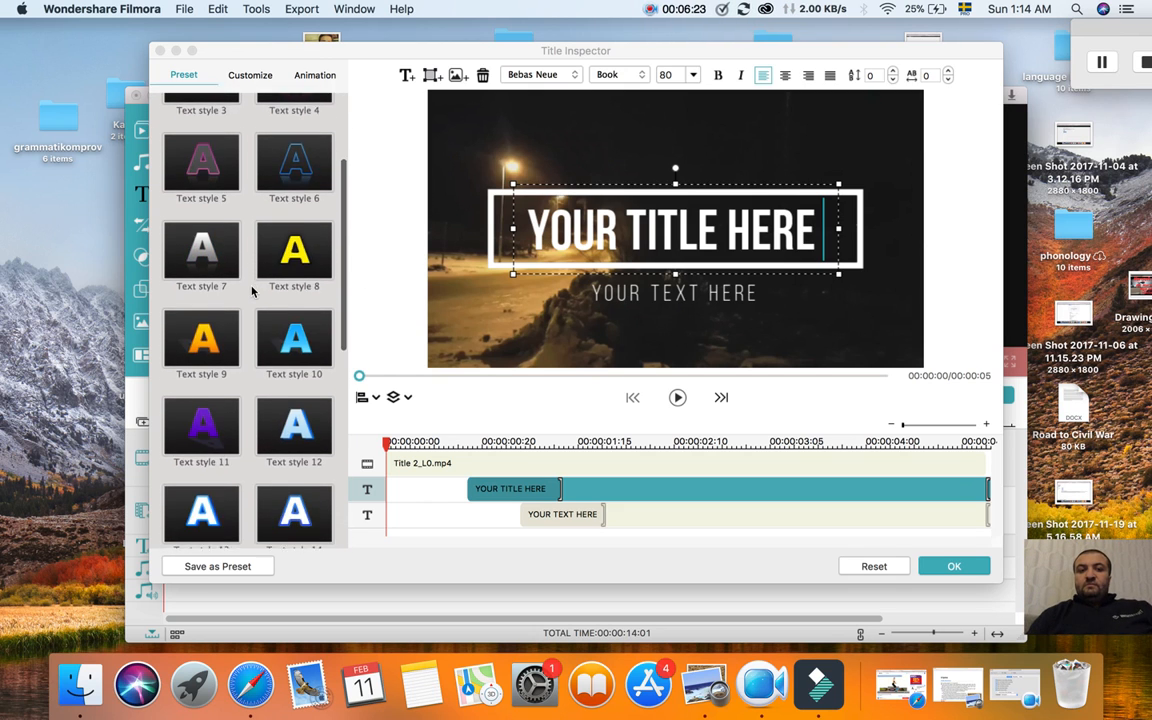
pyautogui.scroll(-5, 253, 289)
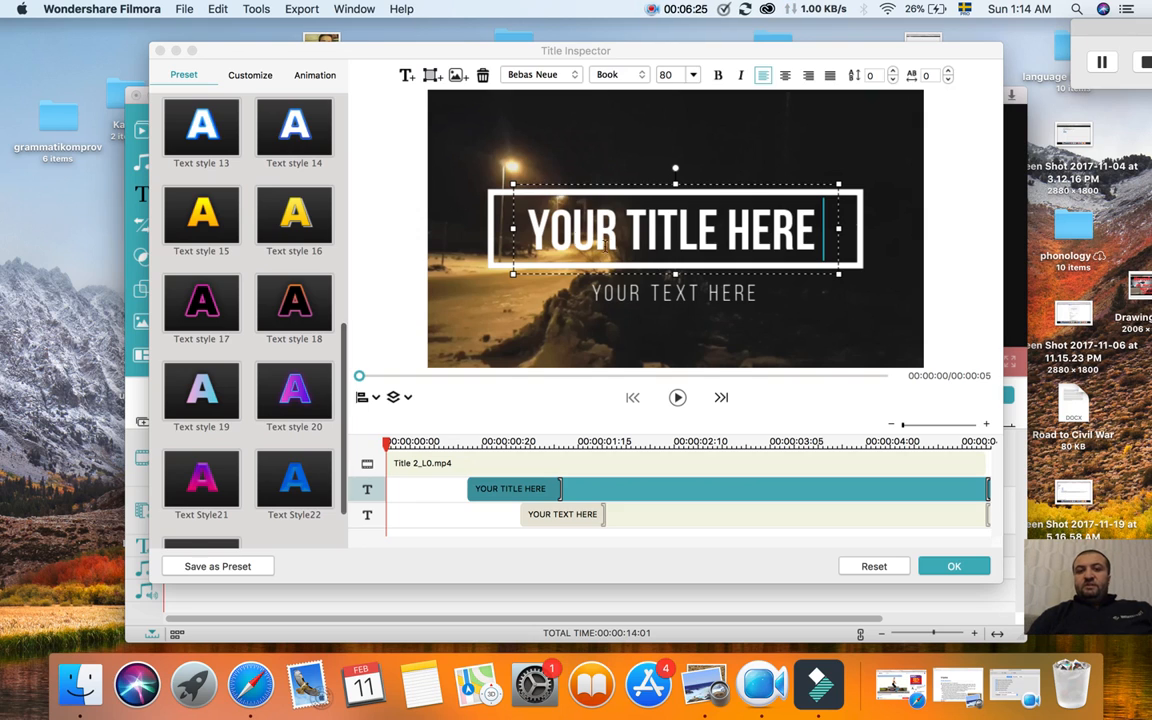
pyautogui.click(296, 218)
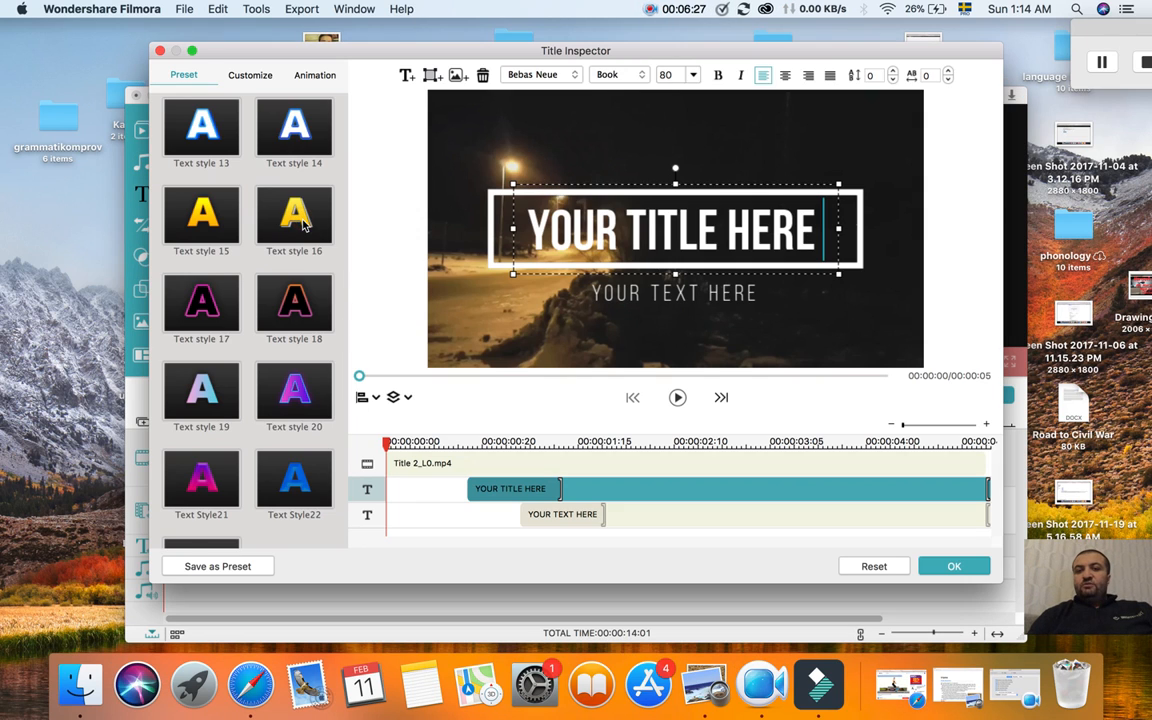
pyautogui.click(296, 302)
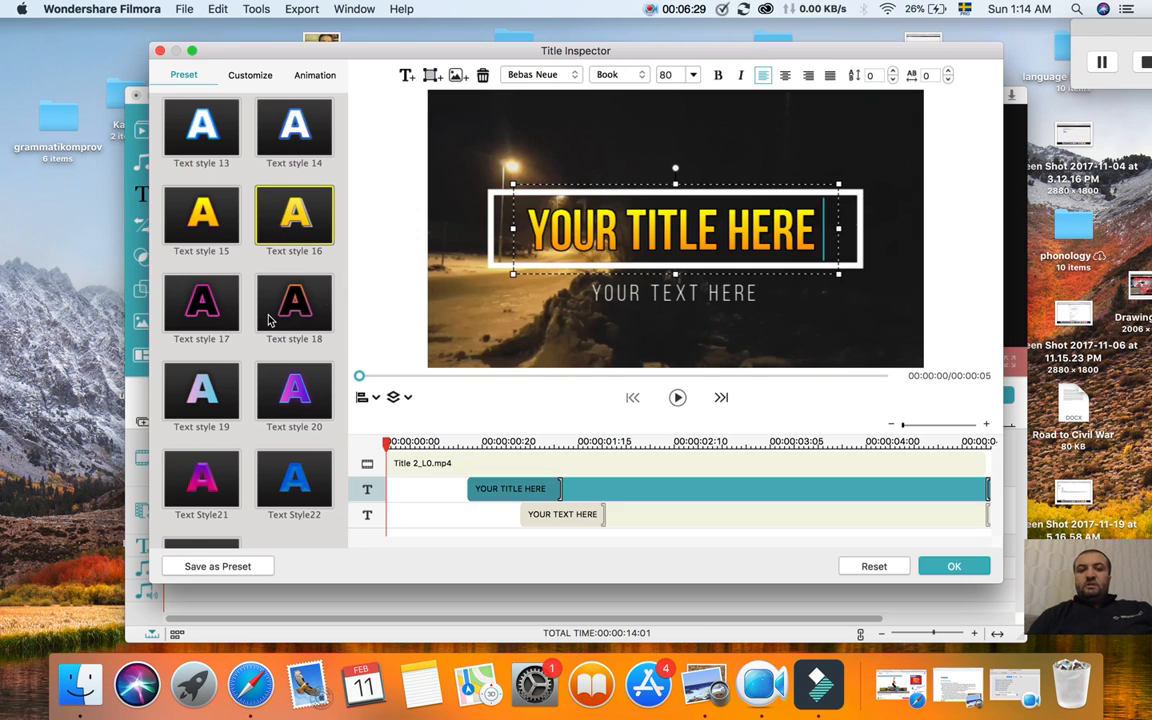
pyautogui.click(214, 317)
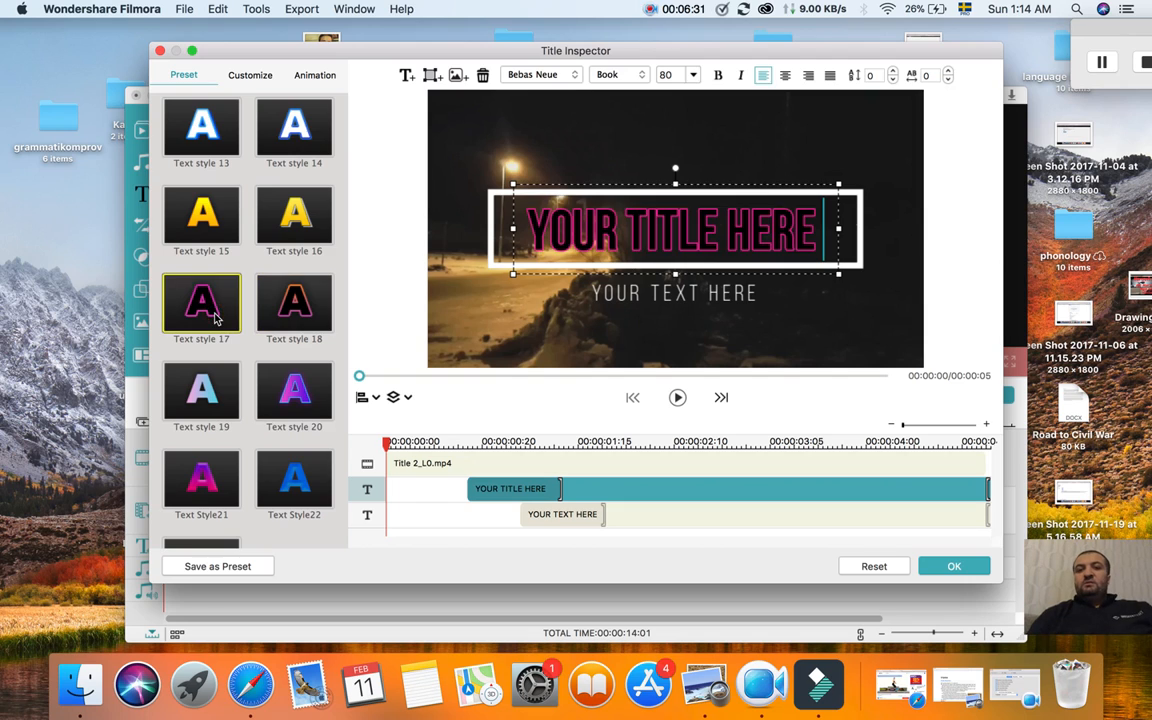
pyautogui.click(197, 385)
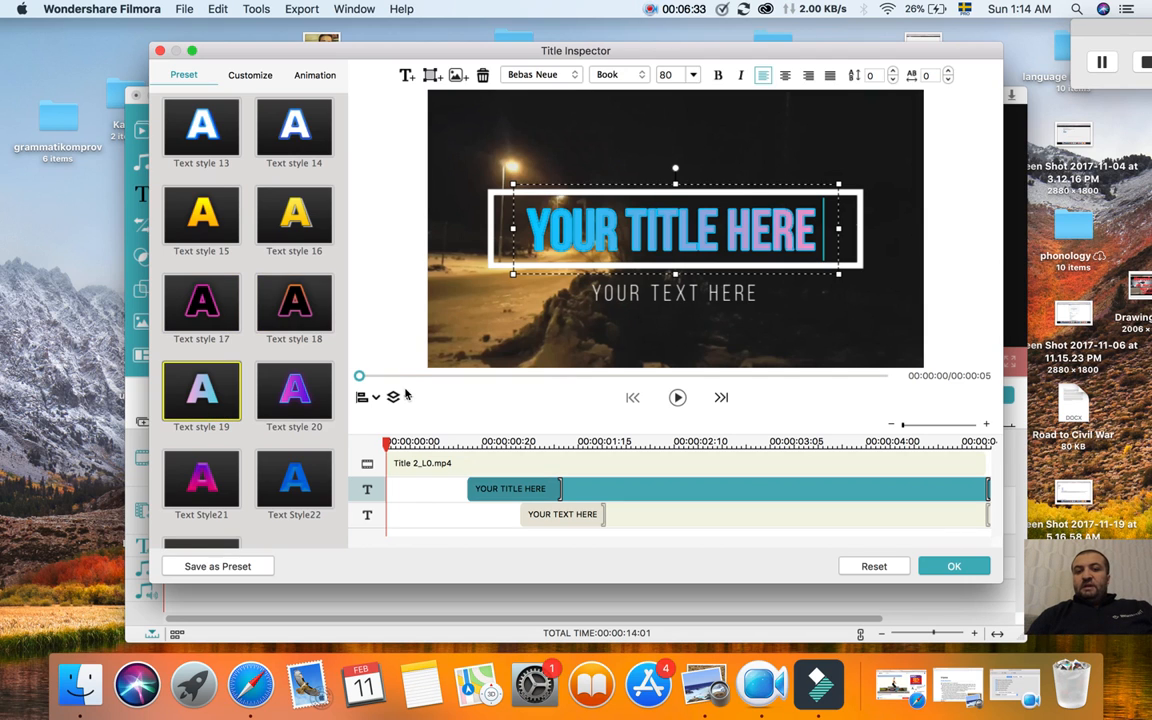
# Replace the main title's placeholder text inside the white frame with "Intro".
pyautogui.click(488, 245)
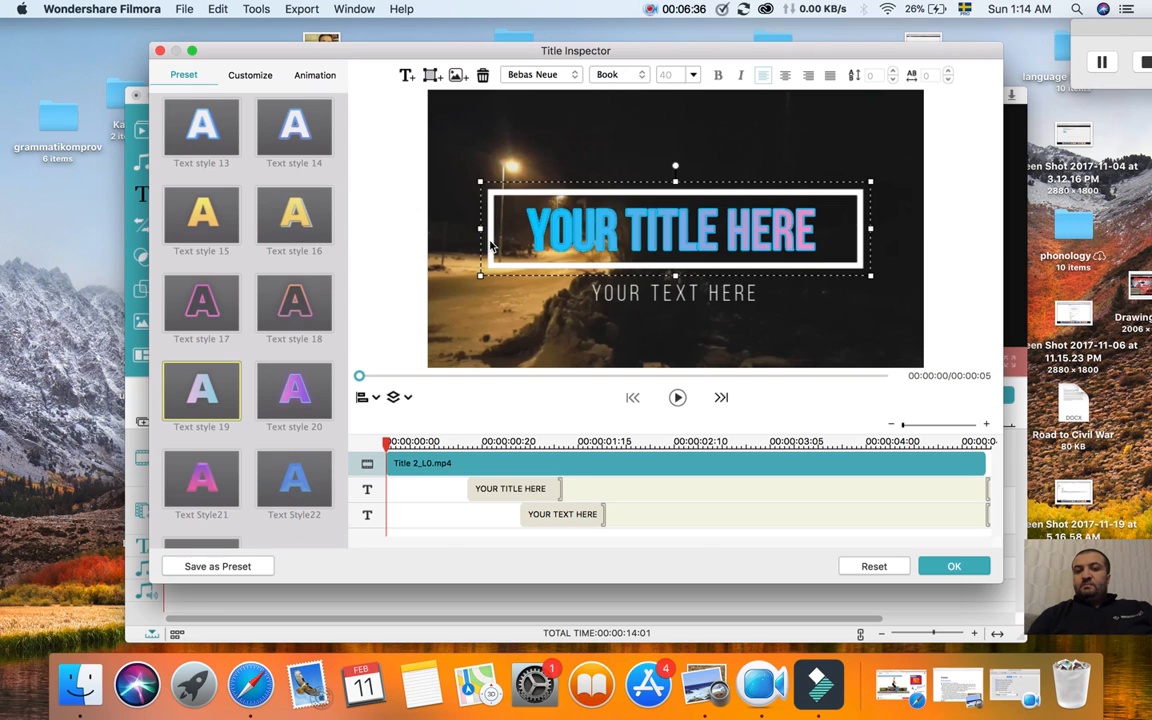
pyautogui.click(598, 228)
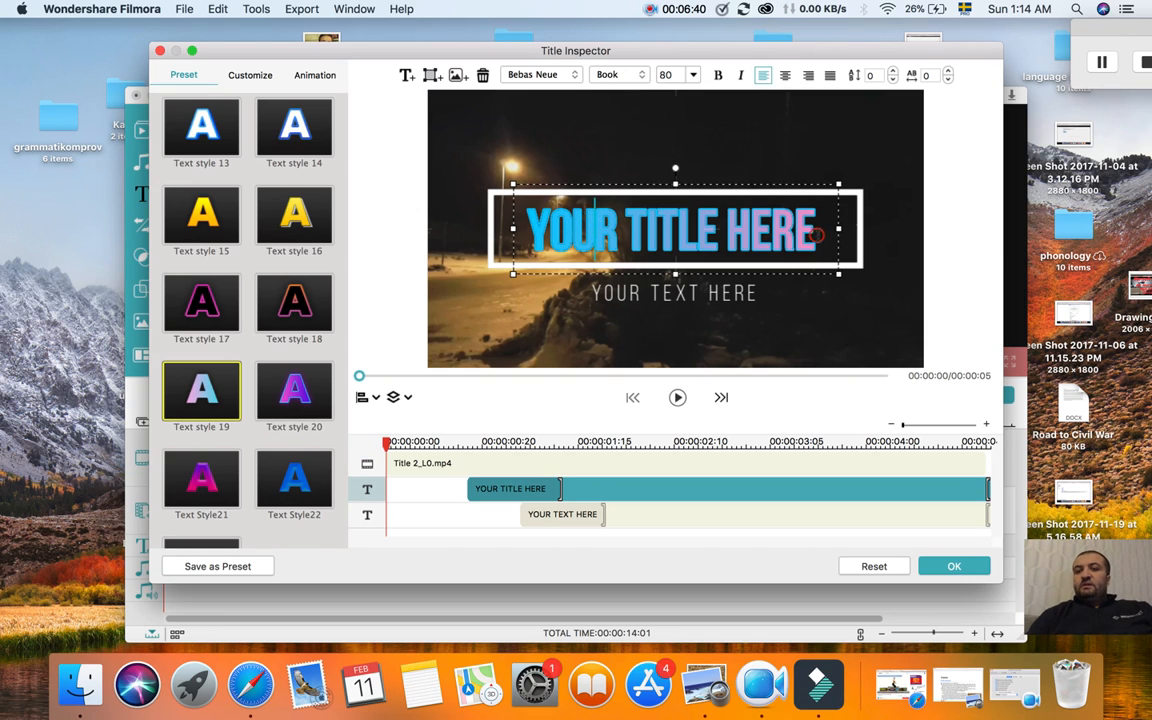
pyautogui.moveTo(817, 235); pyautogui.dragTo(418, 219)
pyautogui.press('BackSpace')
pyautogui.press('BackSpace')
pyautogui.press('BackSpace')
pyautogui.press('BackSpace')
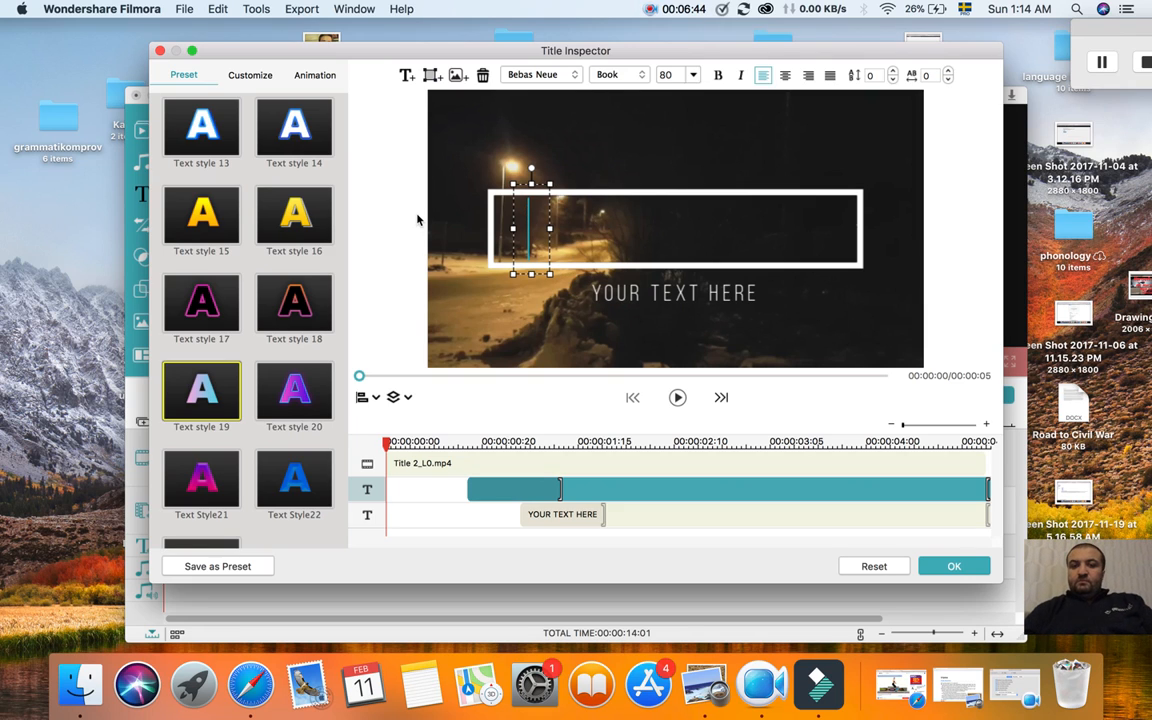
pyautogui.write('Intro')
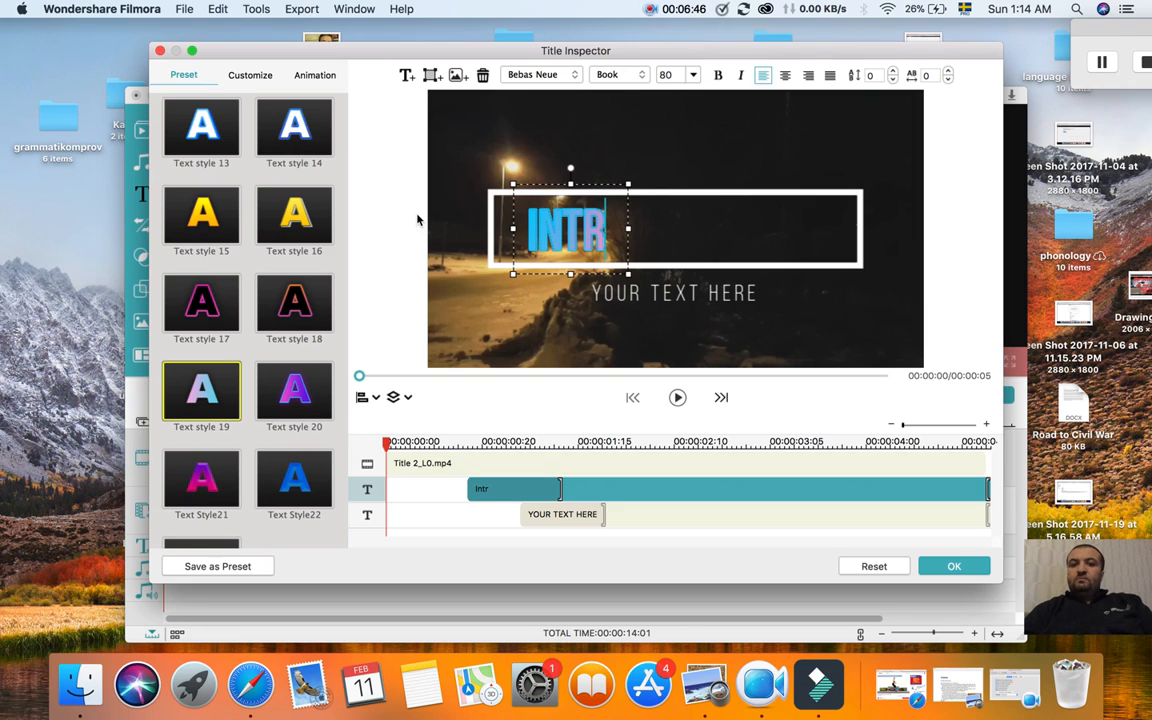
# Delete all of the placeholder text in the smaller subtitle line below the white frame, leaving that line empty.
pyautogui.click(636, 299)
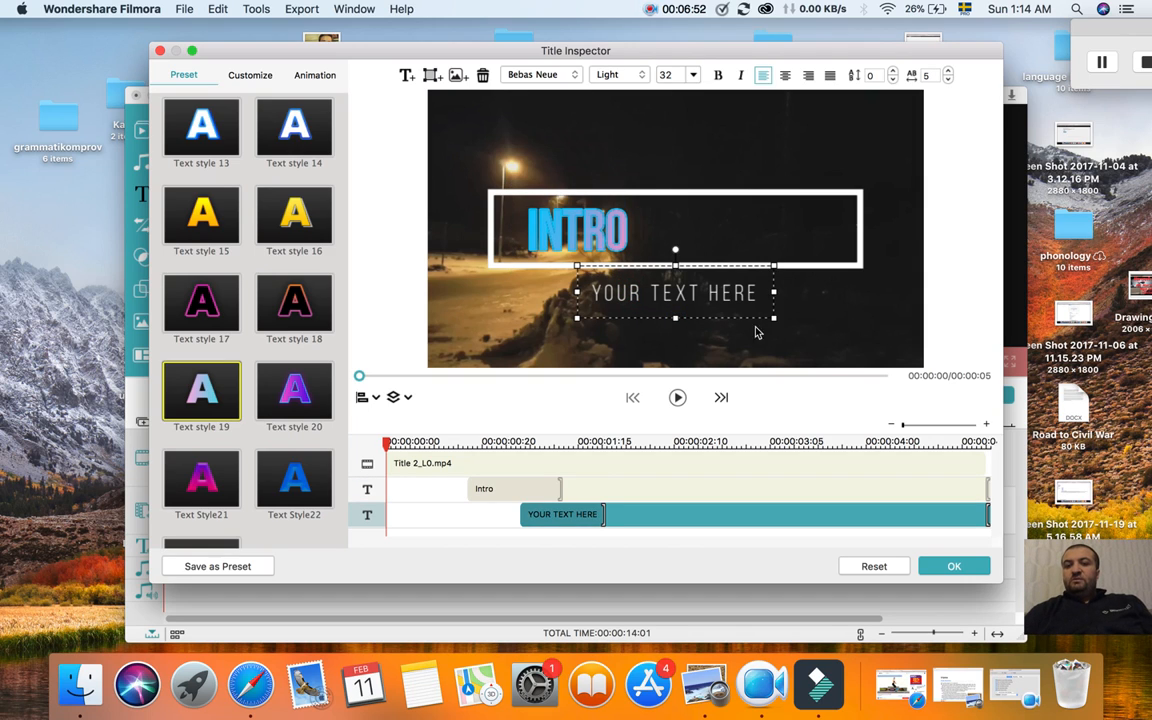
pyautogui.moveTo(776, 292); pyautogui.dragTo(540, 293)
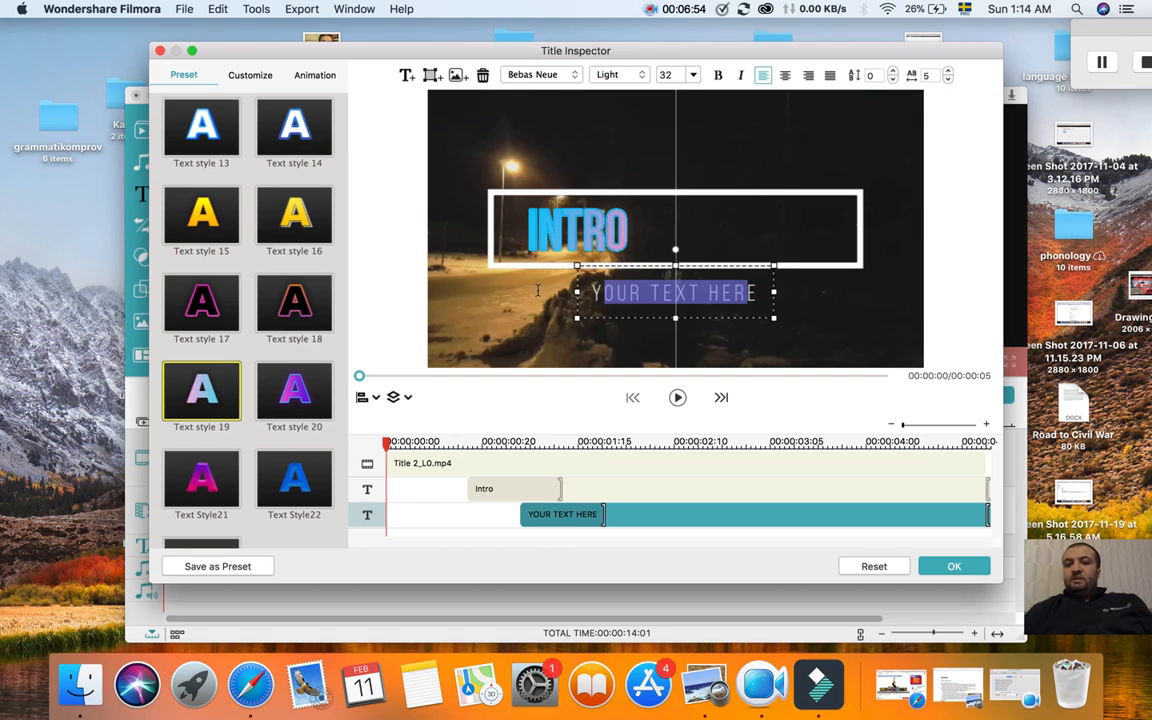
pyautogui.write('YE')
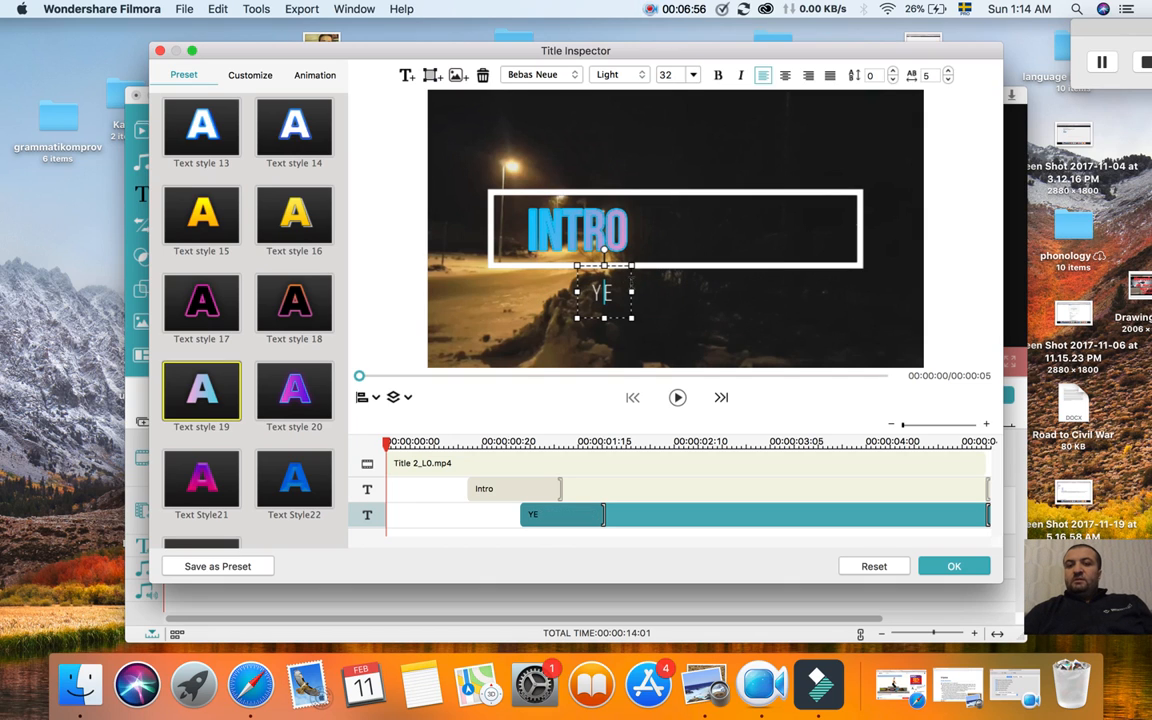
pyautogui.moveTo(628, 291); pyautogui.dragTo(540, 290)
pyautogui.press('BackSpace')
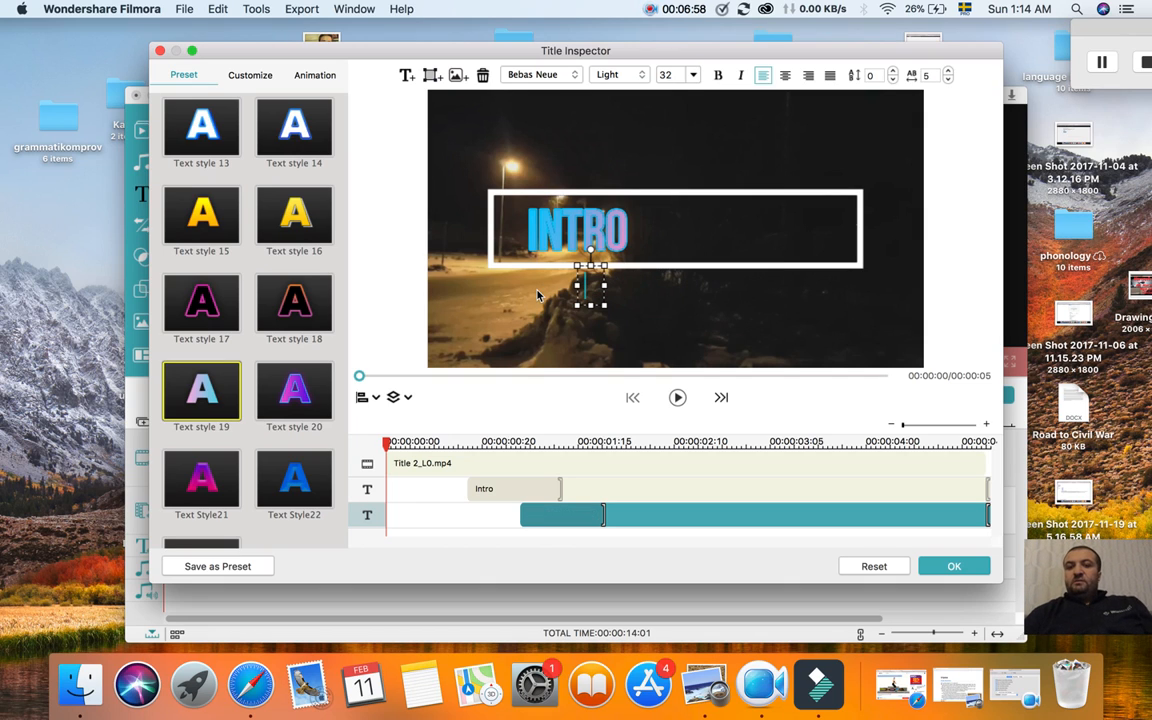
pyautogui.click(505, 320)
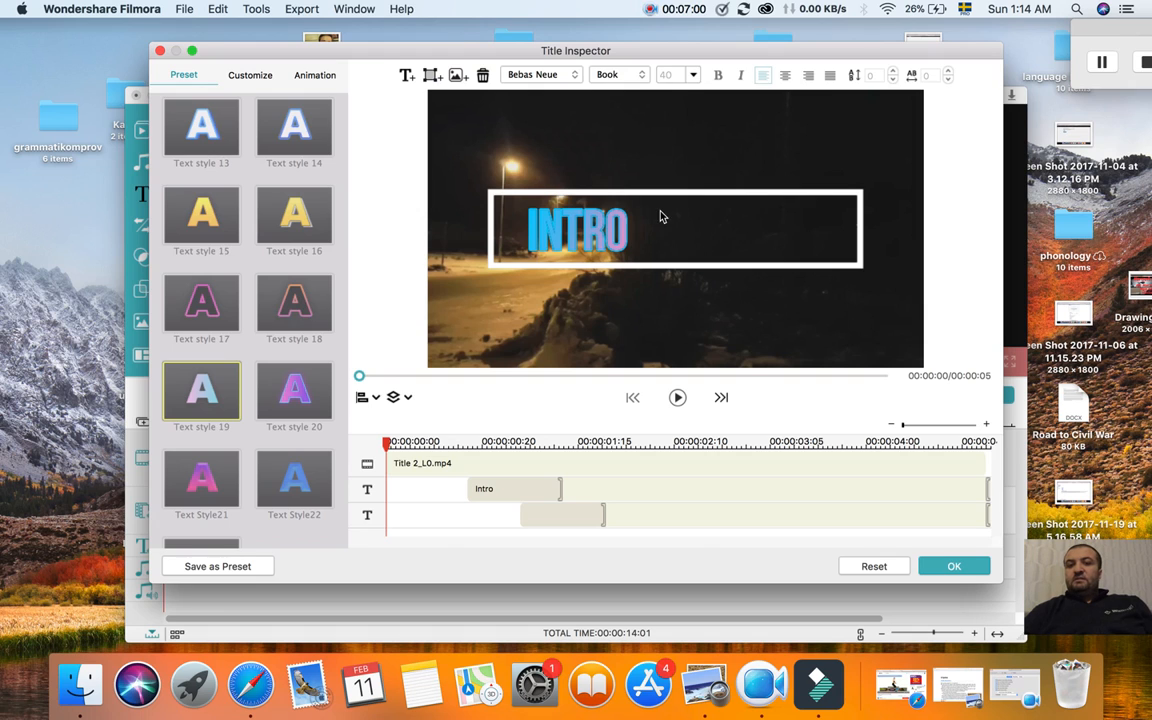
# Reselect the Intro title, look through the text style presets, and try the Center object alignment.
pyautogui.click(597, 197)
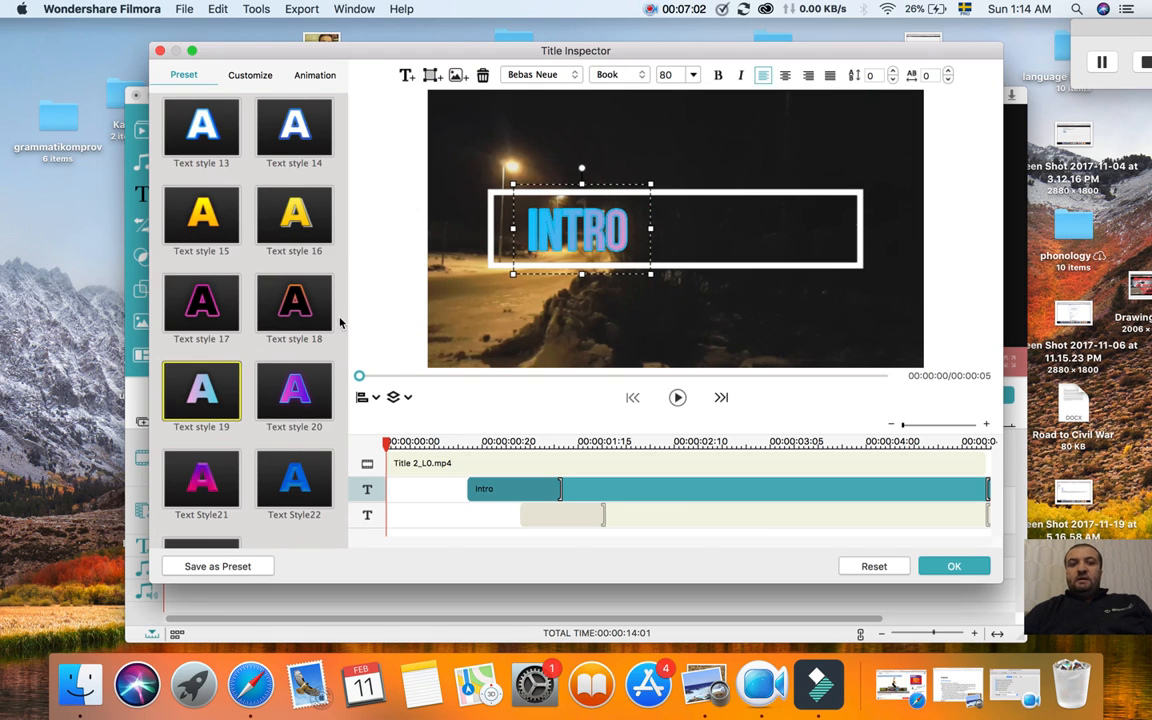
pyautogui.scroll(-2, 320, 318)
pyautogui.scroll(10, 330, 290)
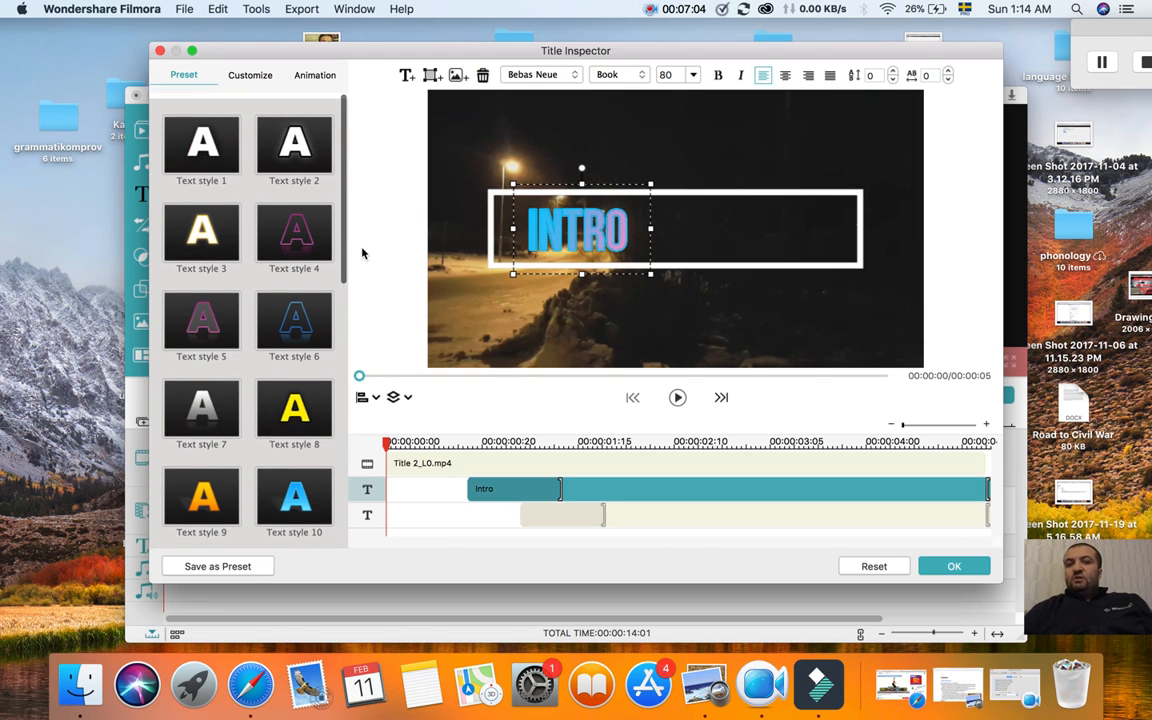
pyautogui.scroll(-5, 200, 372)
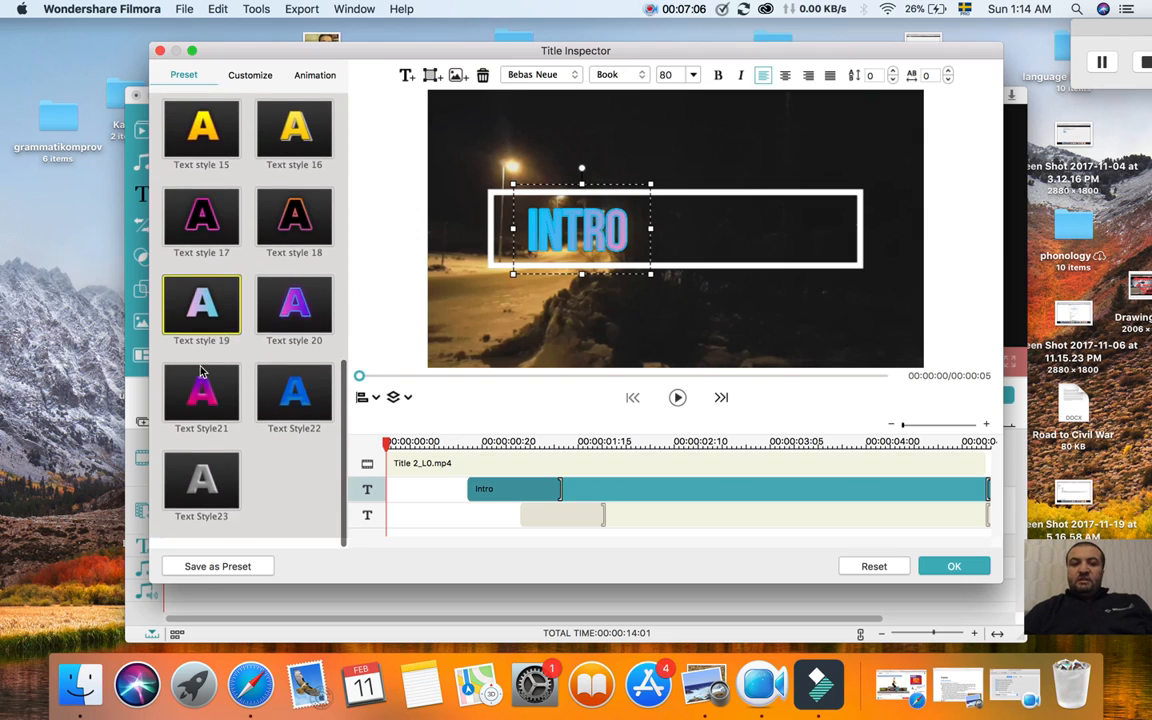
pyautogui.scroll(8, 200, 372)
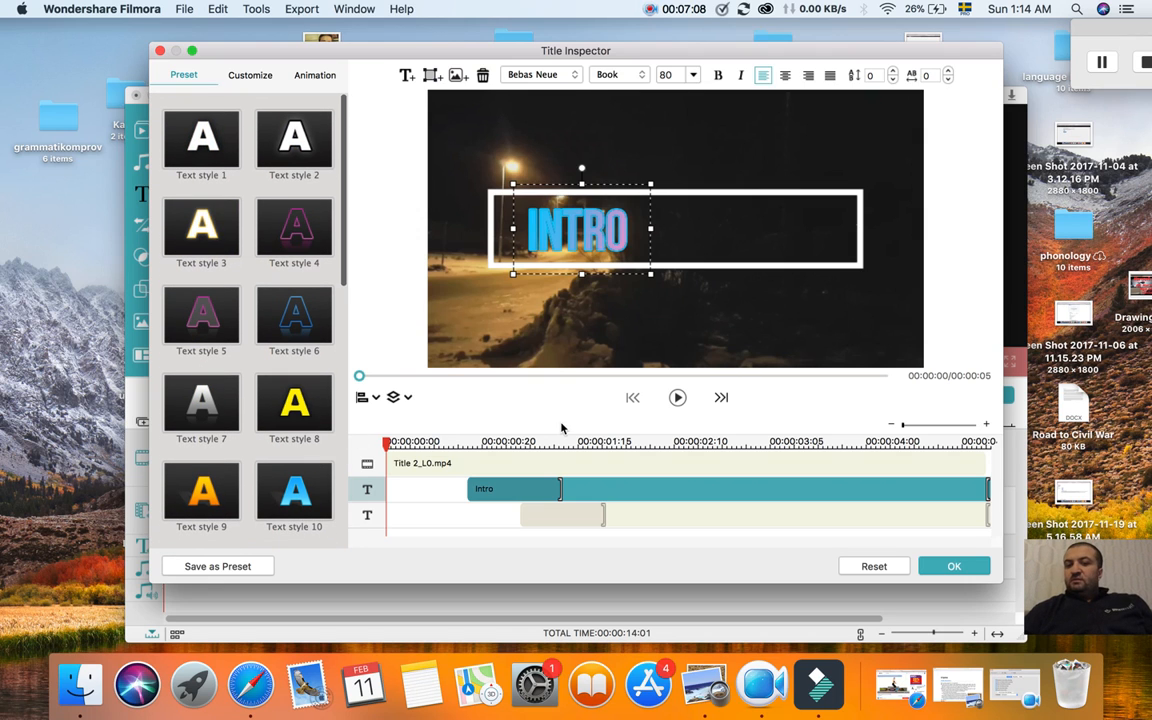
pyautogui.click(377, 397)
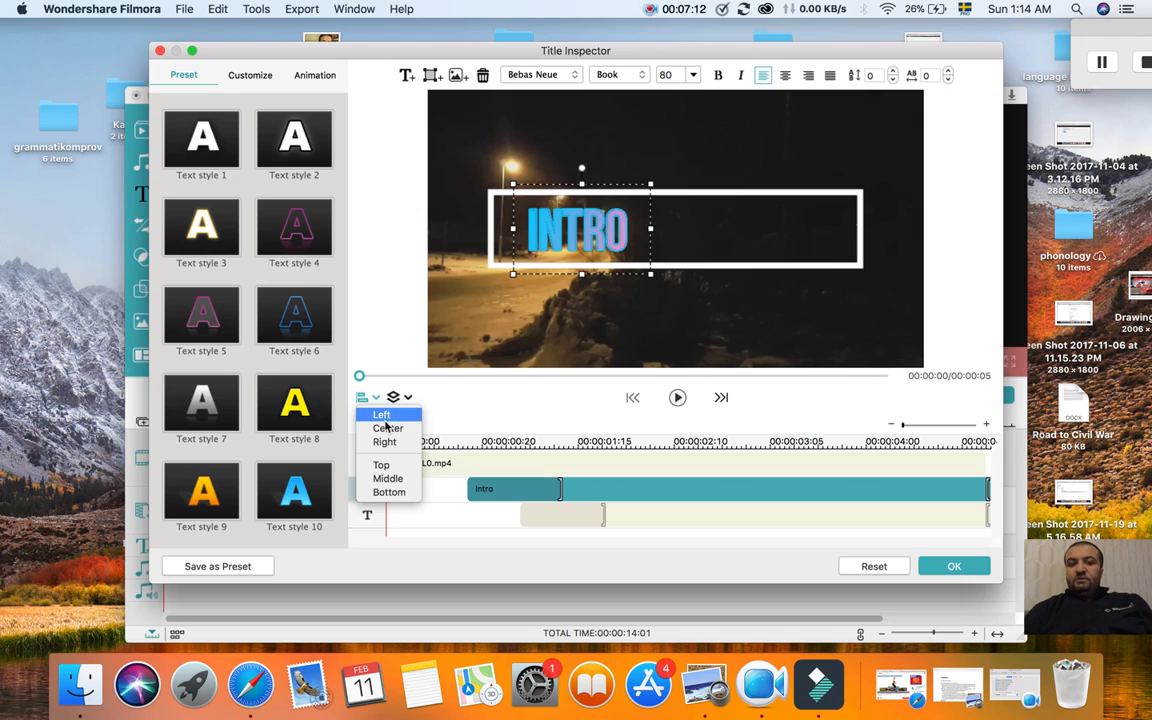
pyautogui.click(387, 427)
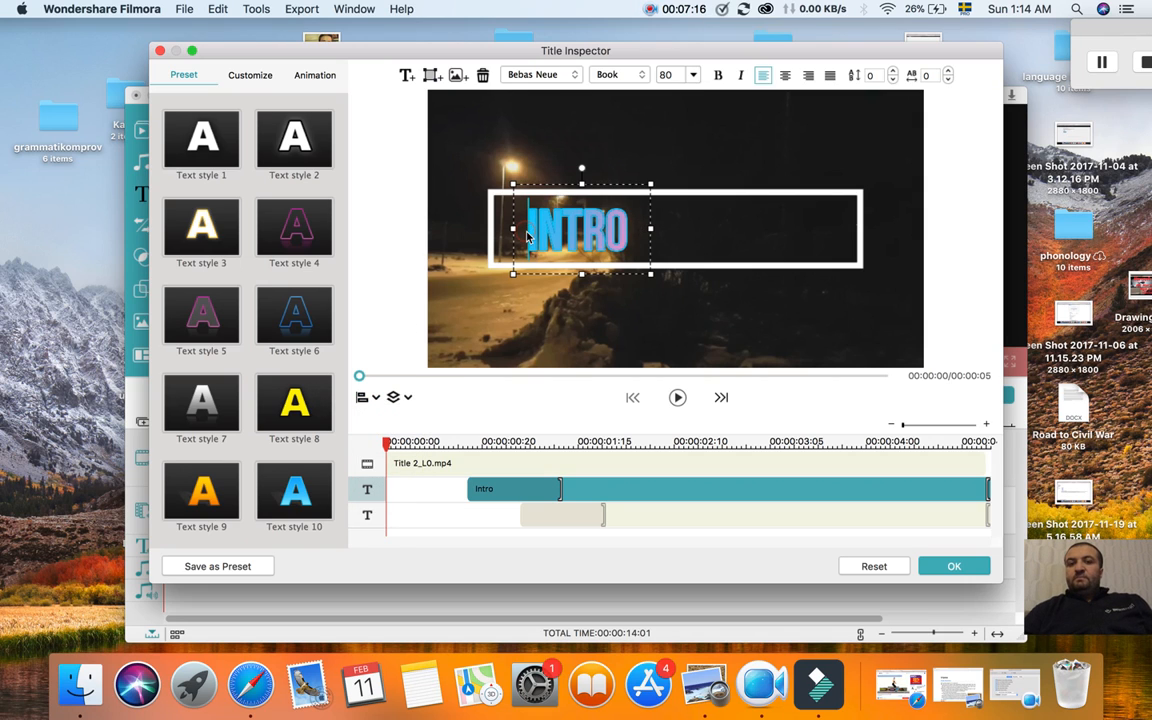
# Change the first gradient fill color of the Intro title to pinkish red.
pyautogui.click(250, 76)
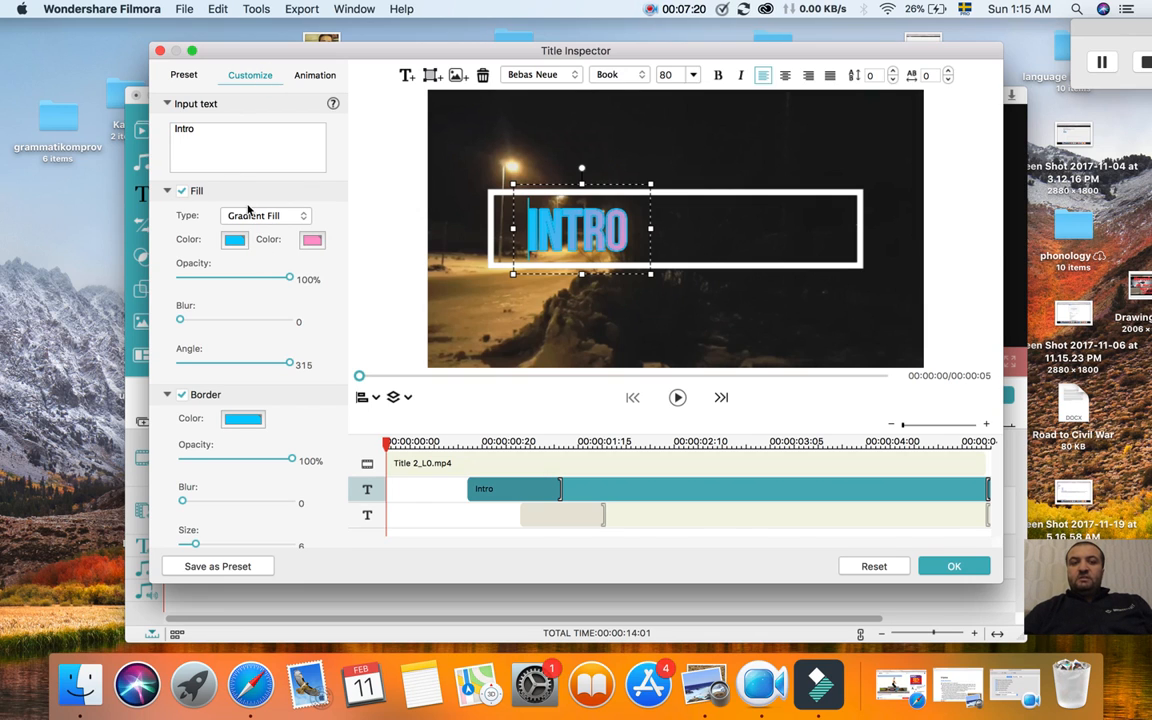
pyautogui.click(234, 241)
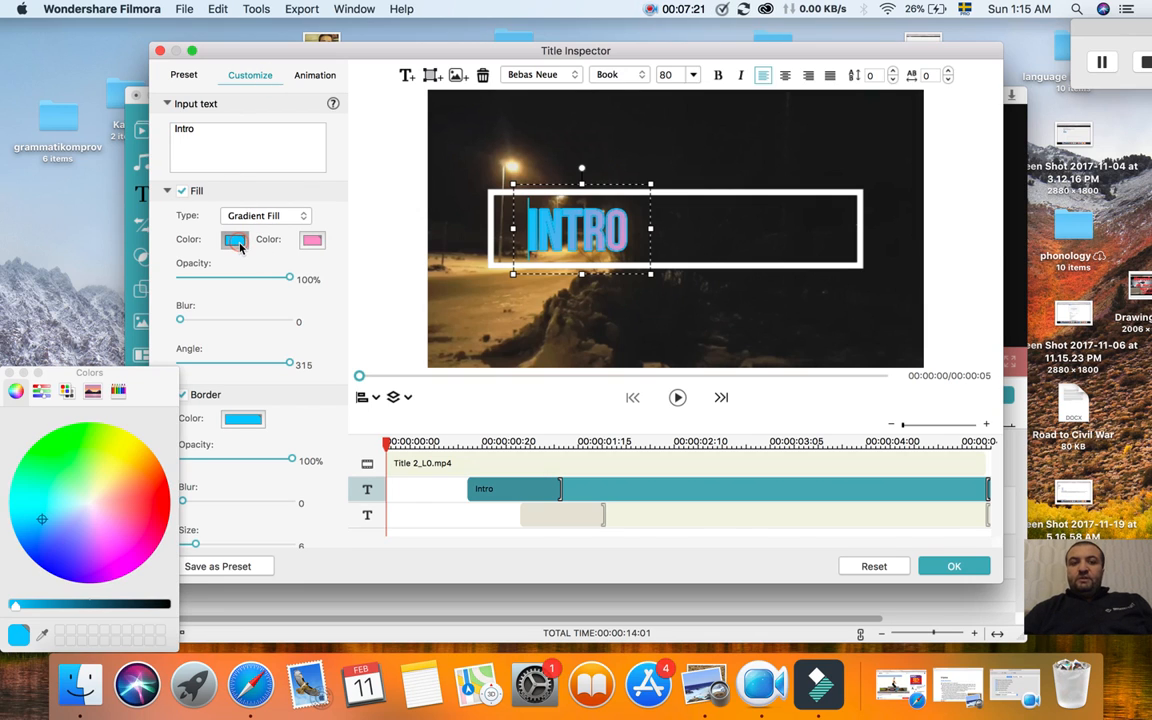
pyautogui.click(148, 516)
pyautogui.click(10, 372)
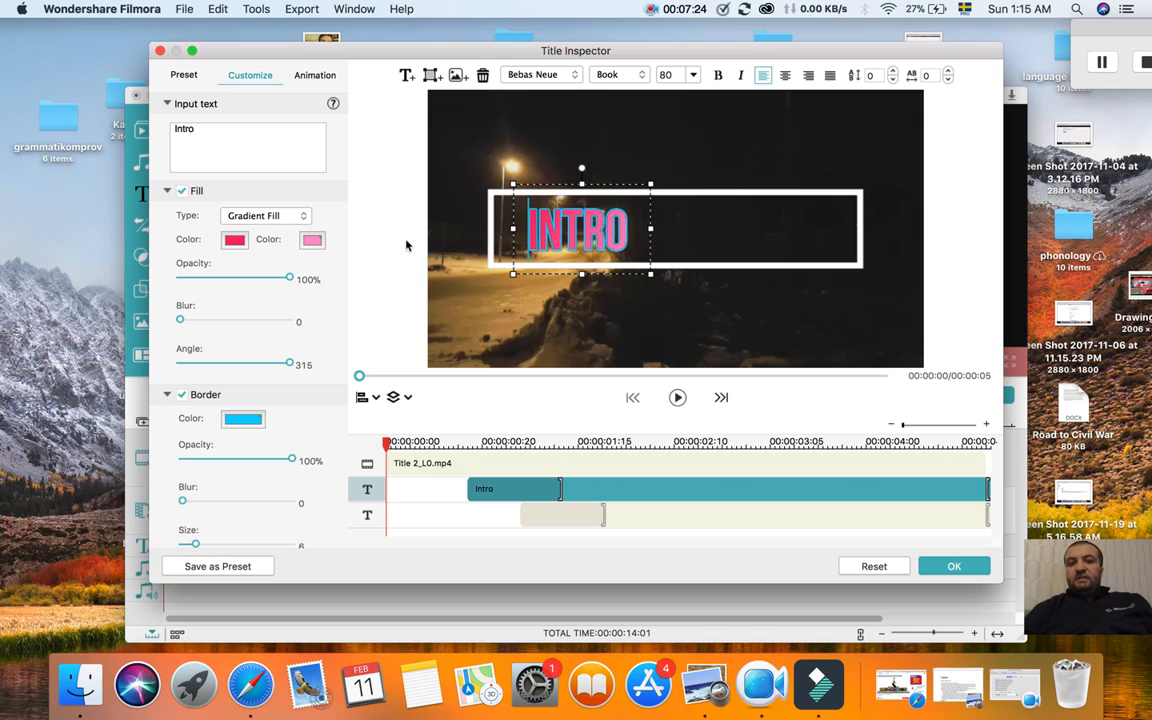
# Change the Intro title's border color to pure red.
pyautogui.scroll(-2, 241, 458)
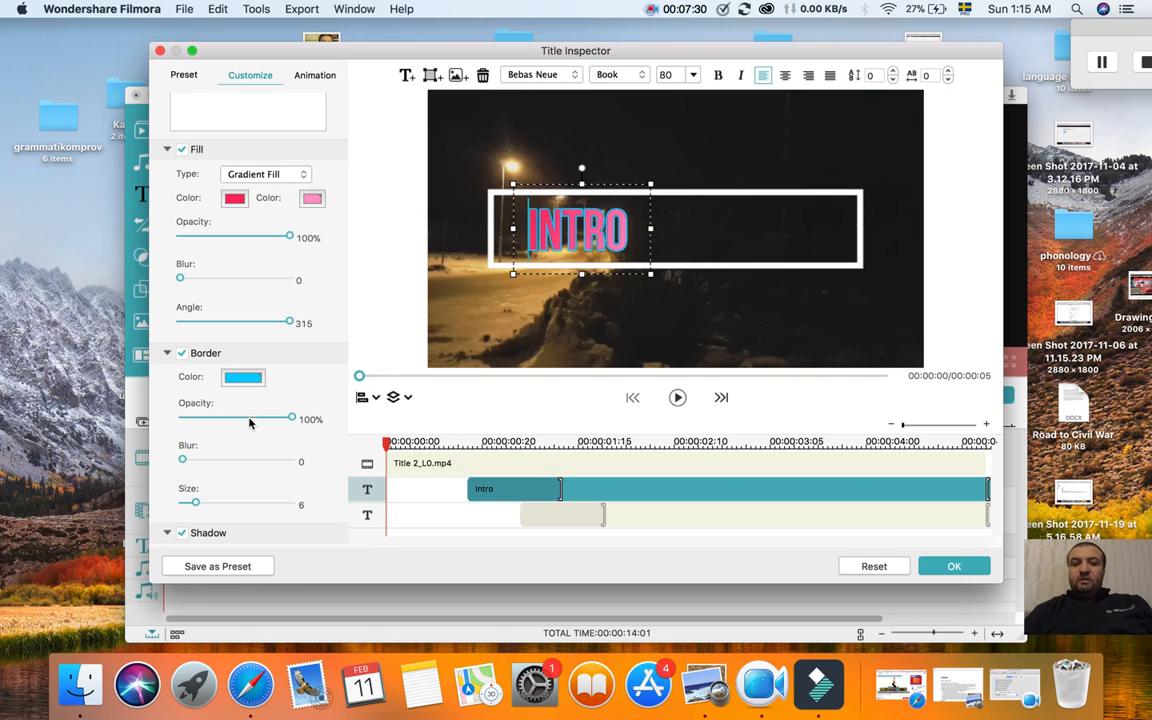
pyautogui.click(232, 380)
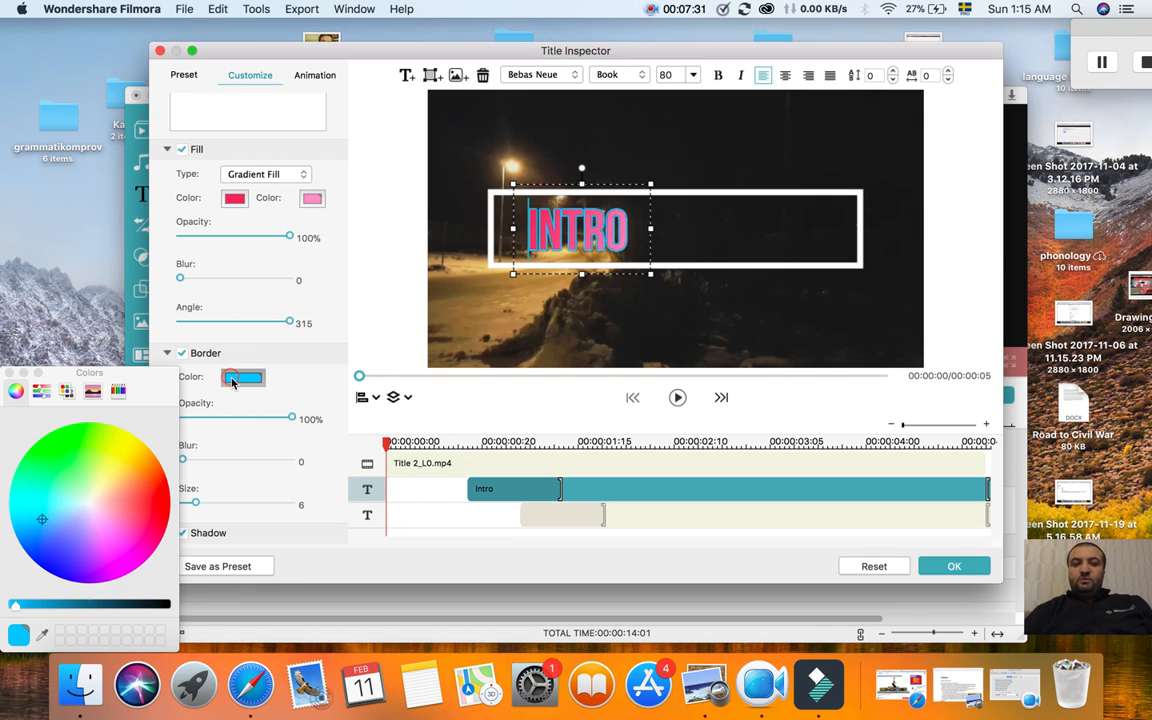
pyautogui.click(162, 512)
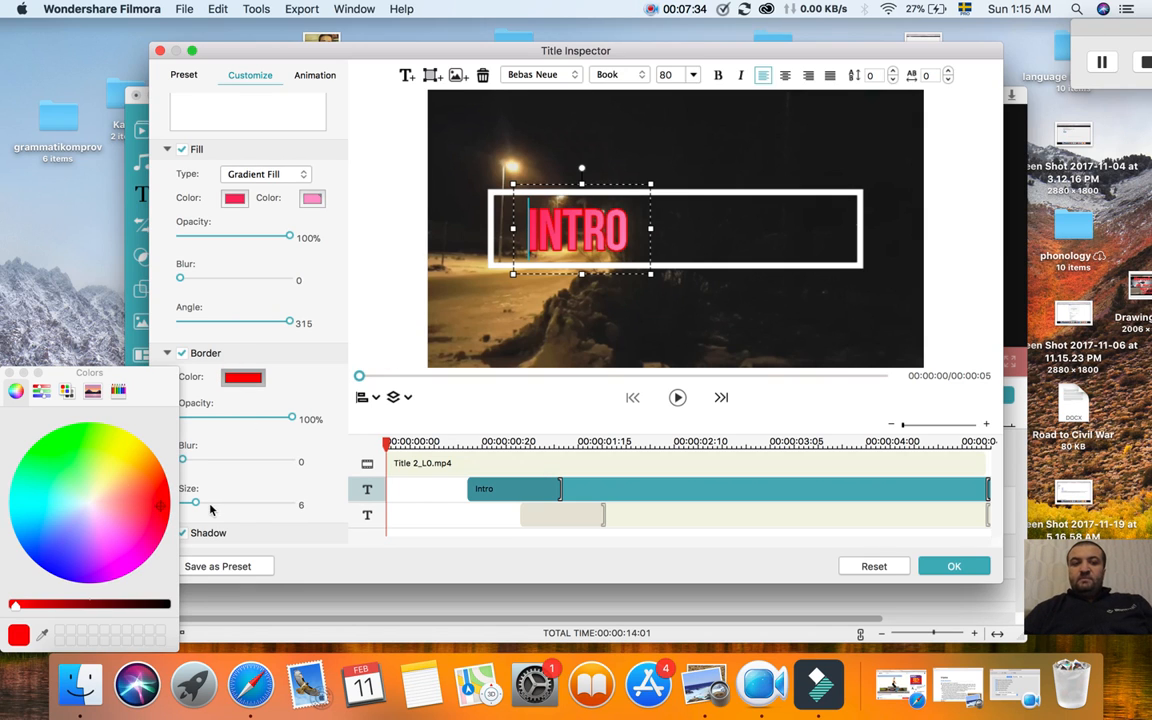
pyautogui.click(9, 371)
# Set the Intro title's border blur to 0 and its border size to 10, and review the fill and shadow settings.
pyautogui.scroll(-5, 265, 444)
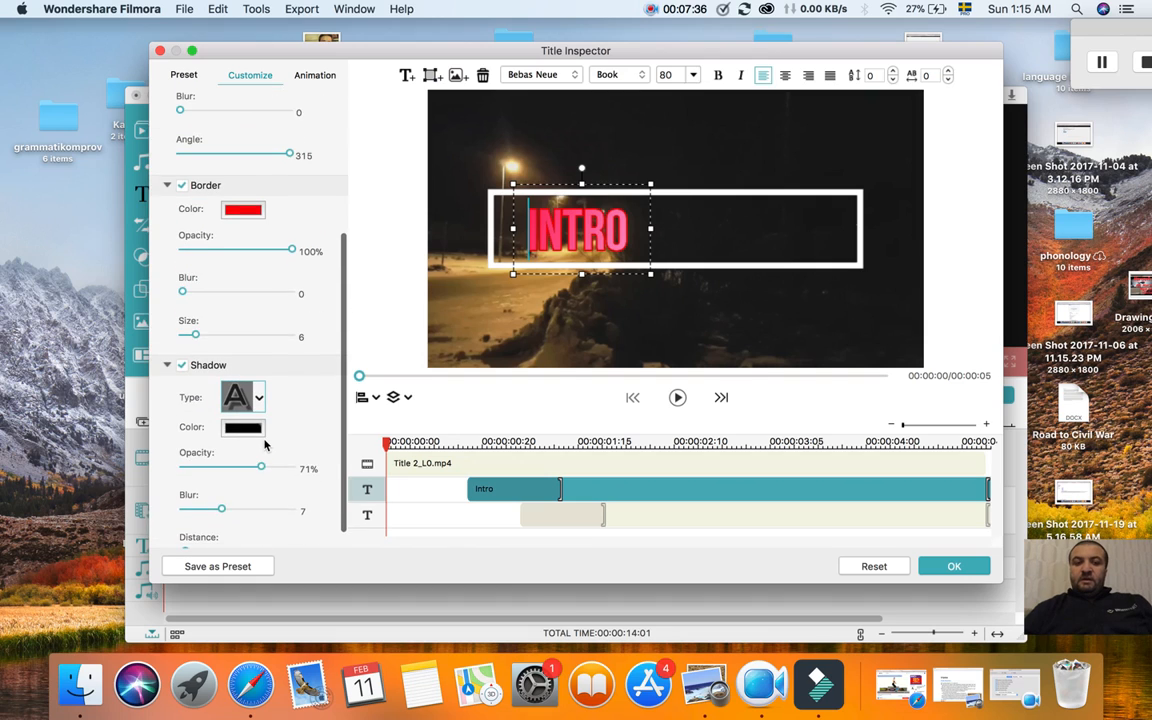
pyautogui.scroll(2, 265, 444)
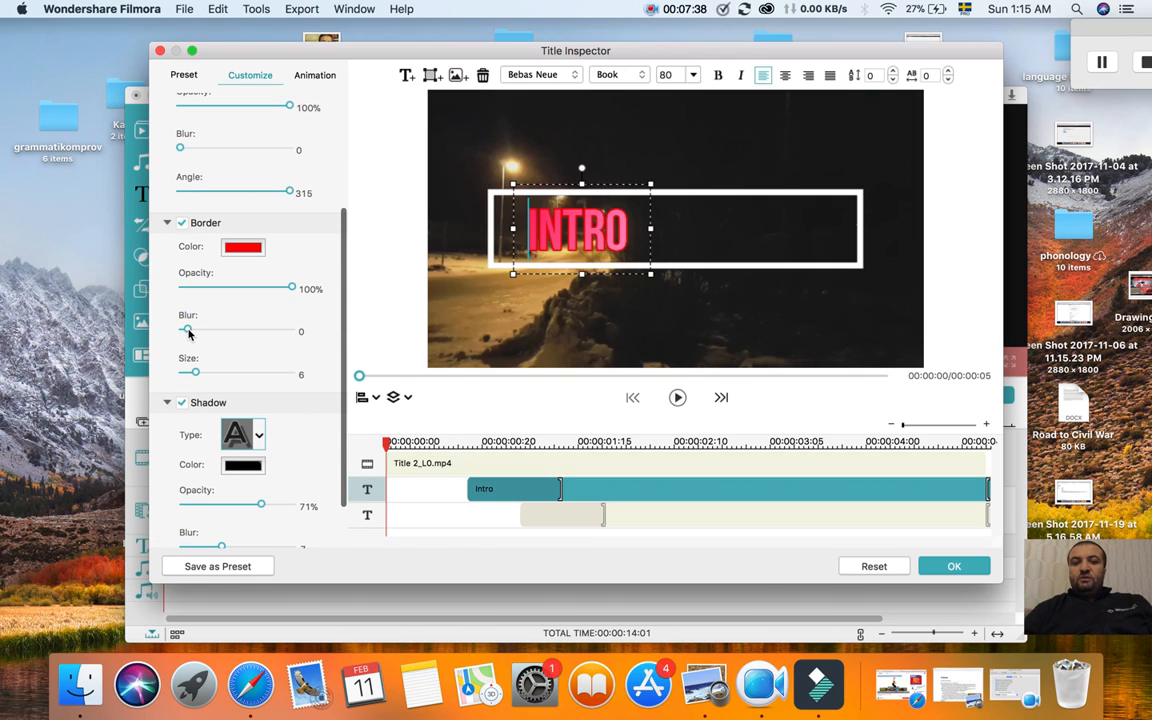
pyautogui.moveTo(188, 330); pyautogui.dragTo(161, 331)
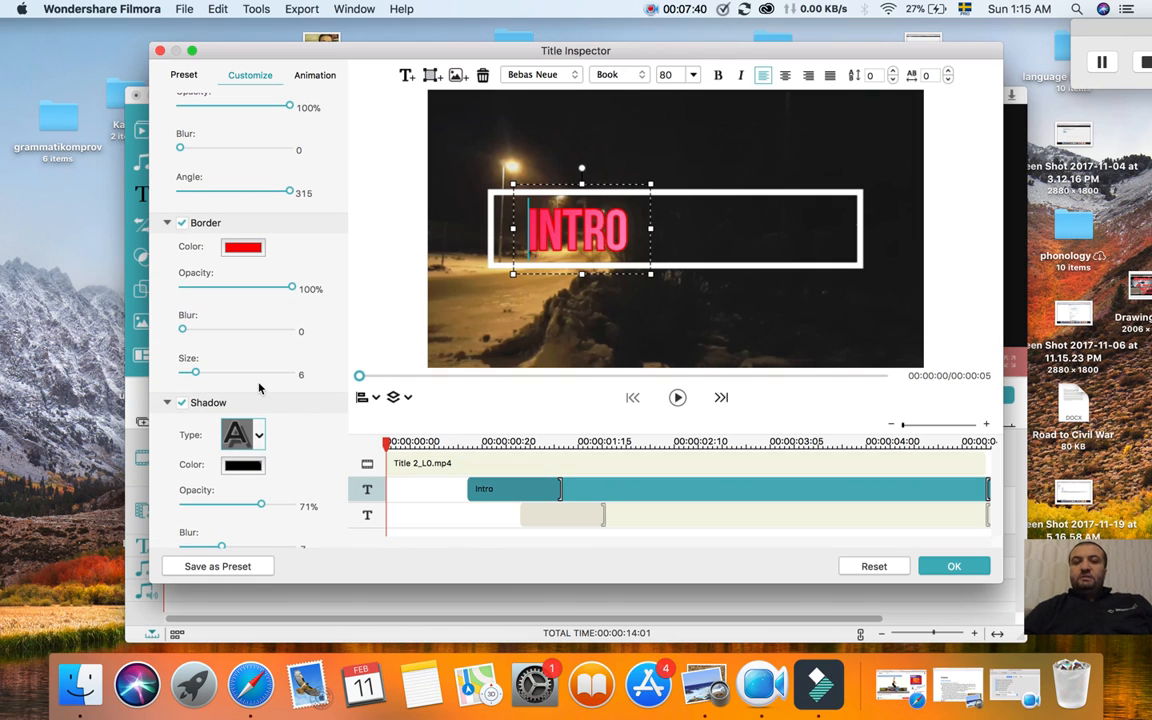
pyautogui.scroll(-3, 258, 388)
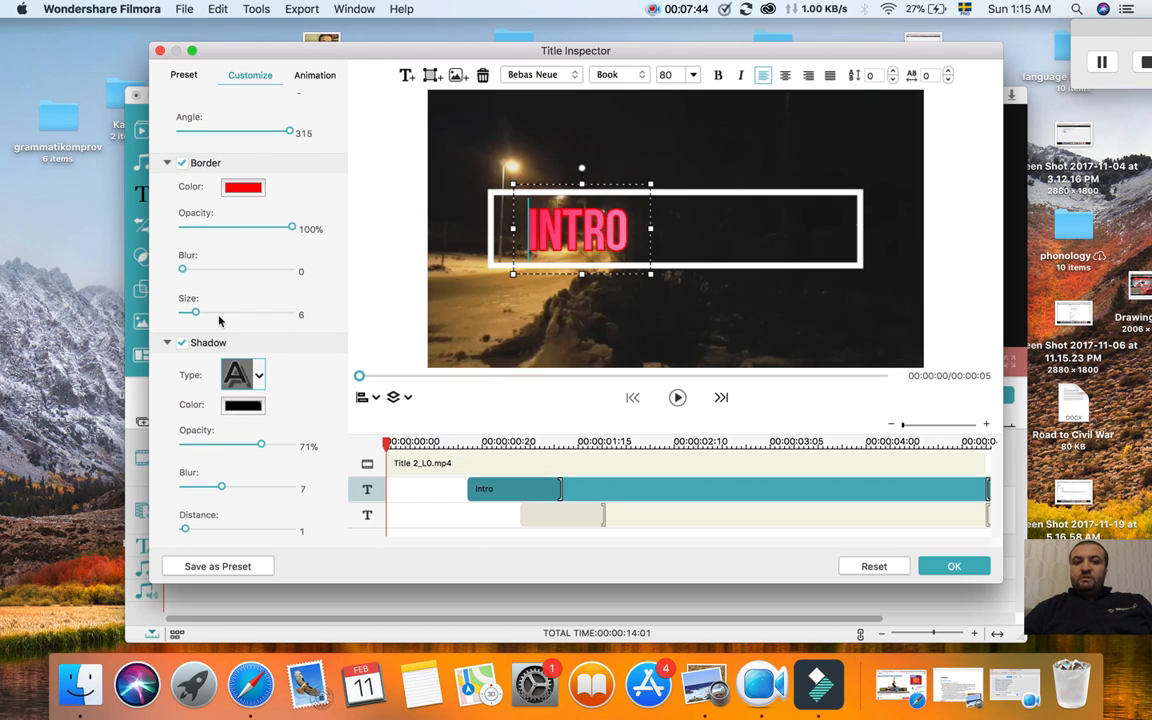
pyautogui.moveTo(195, 312); pyautogui.dragTo(172, 296)
pyautogui.scroll(5, 208, 314)
pyautogui.scroll(1, 171, 297)
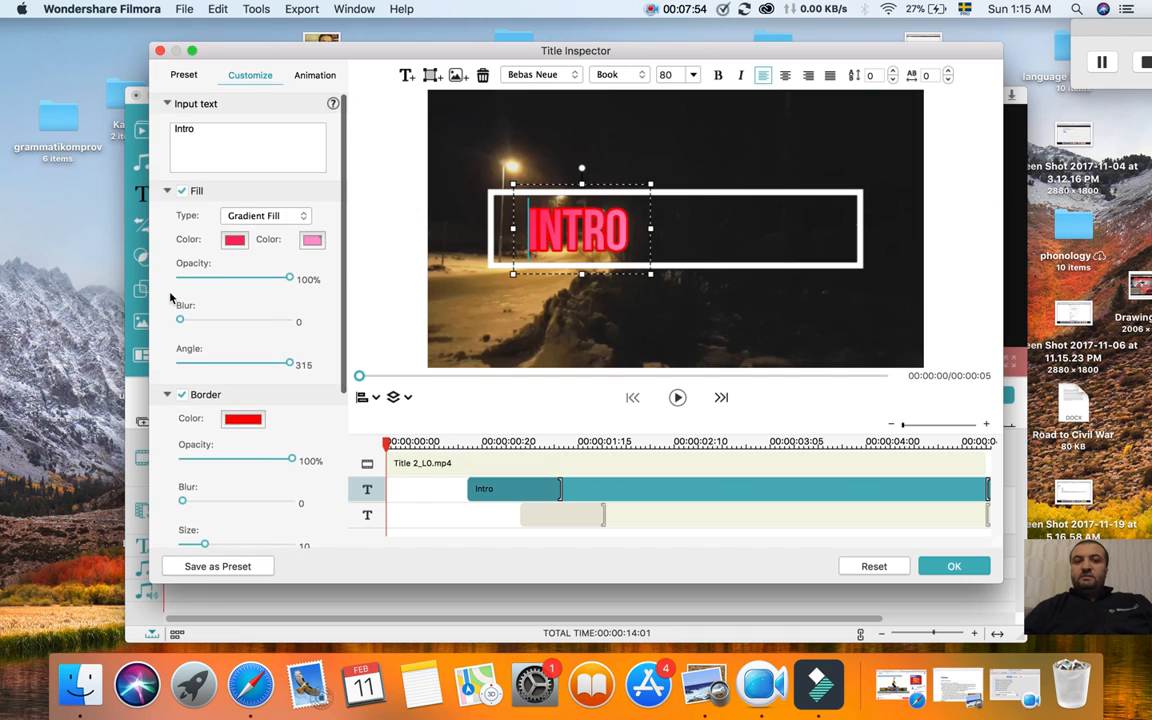
pyautogui.scroll(-5, 171, 297)
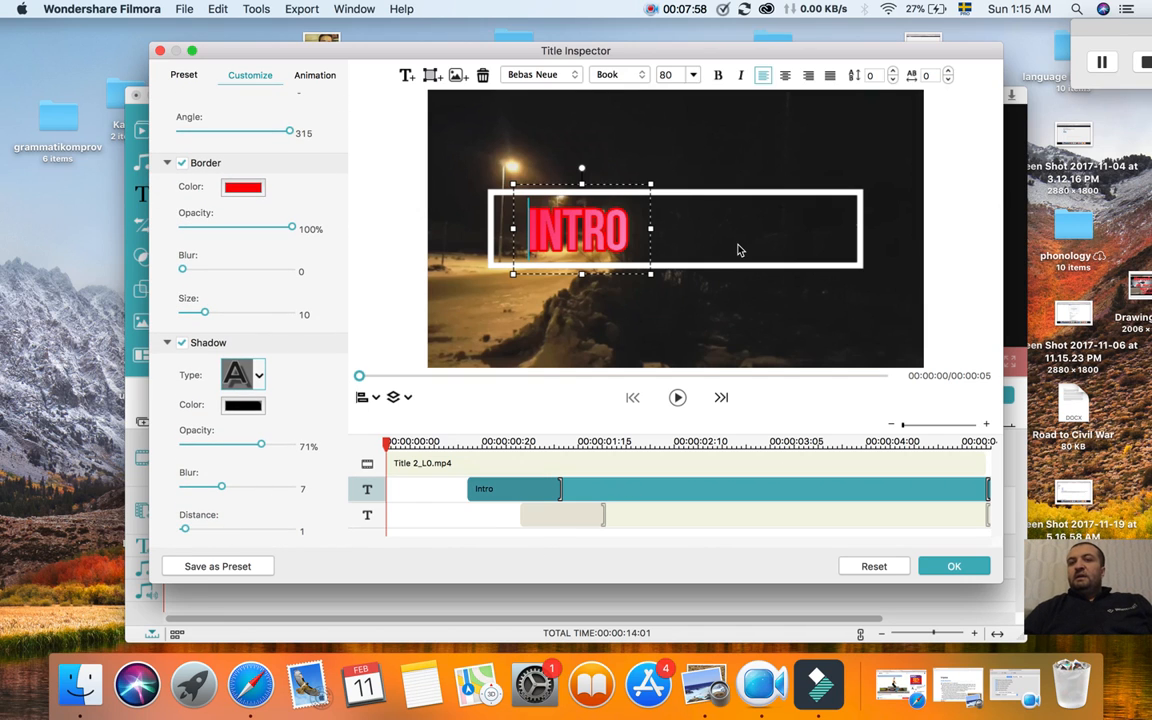
# Browse the text animations, apply the Random animation to the Intro title, and confirm the title edits.
pyautogui.click(282, 70)
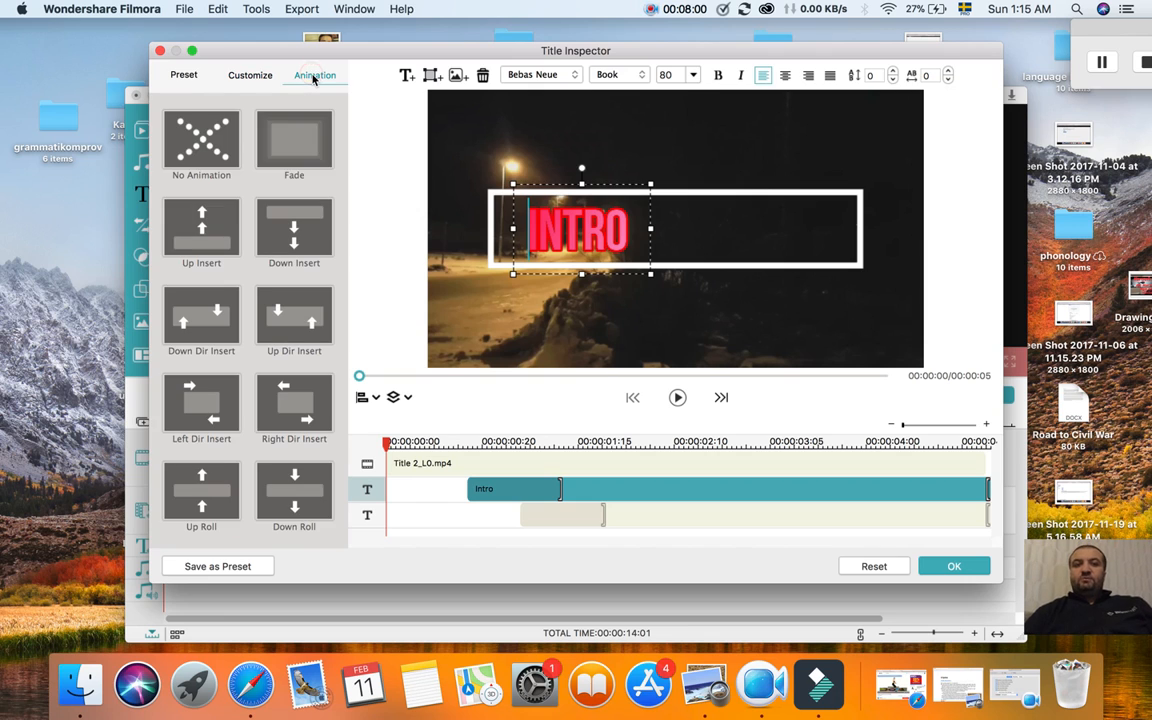
pyautogui.scroll(-3, 236, 219)
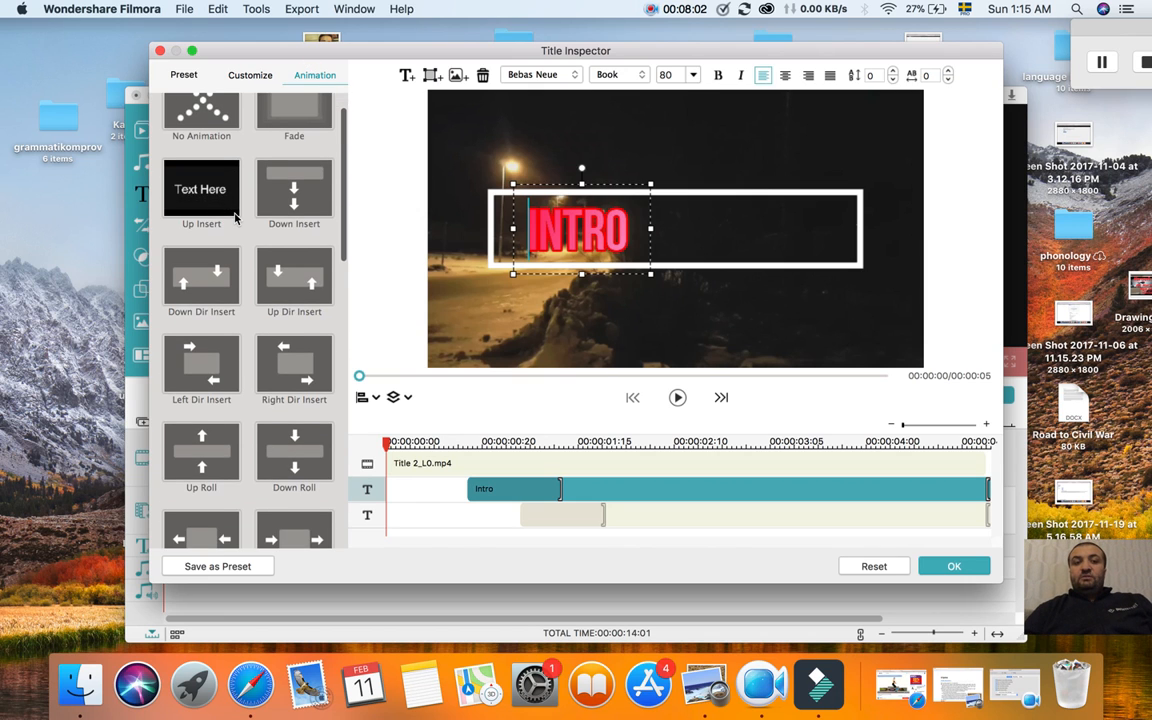
pyautogui.scroll(-10, 236, 219)
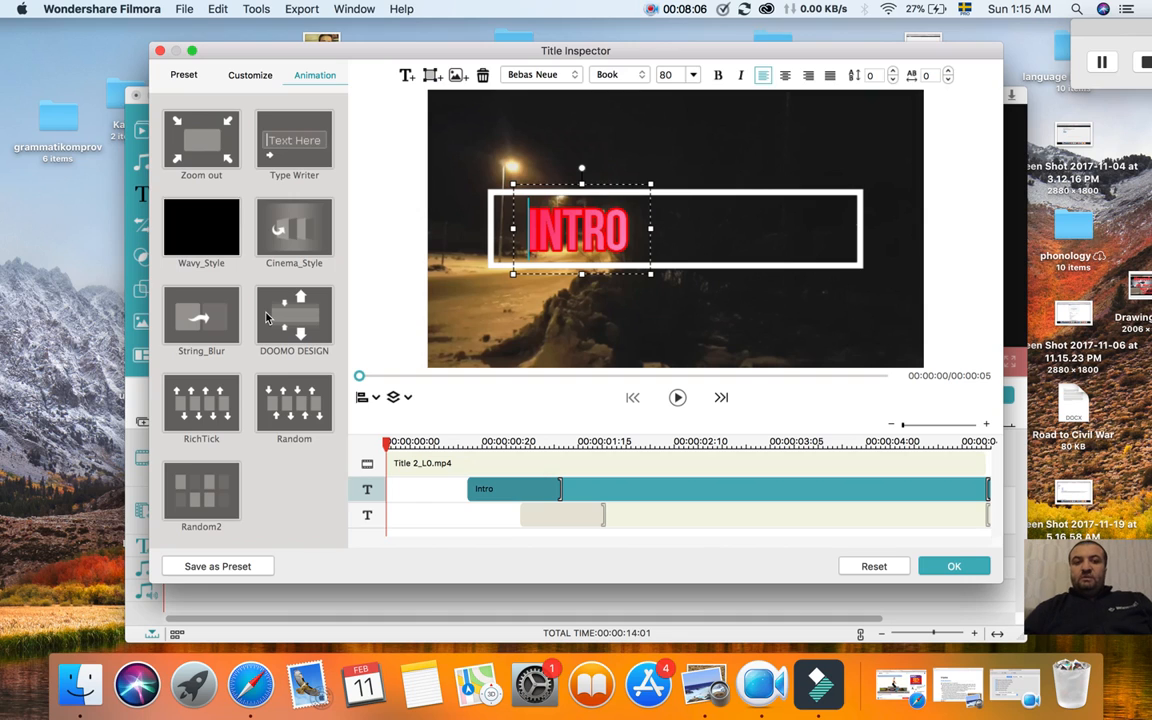
pyautogui.scroll(2, 266, 318)
pyautogui.click(294, 476)
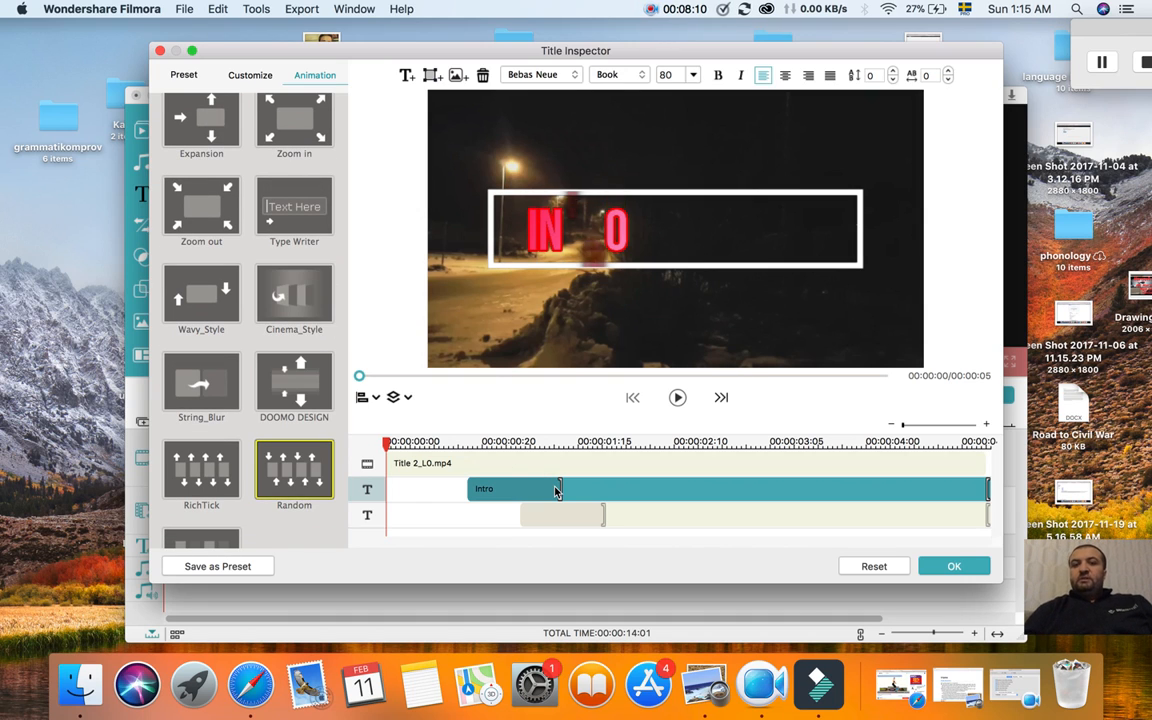
pyautogui.click(955, 566)
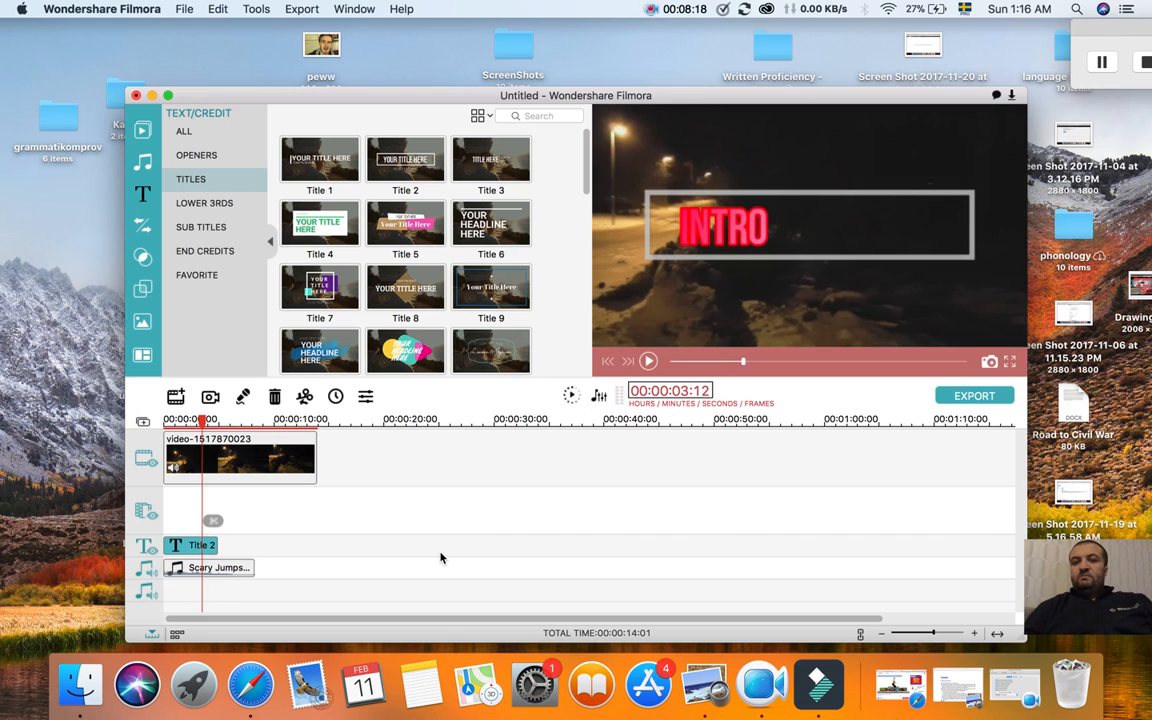
# Stop the preview playback, view the street video clip's available editing commands without applying any, and reselect the Title 2 clip.
pyautogui.press('space')
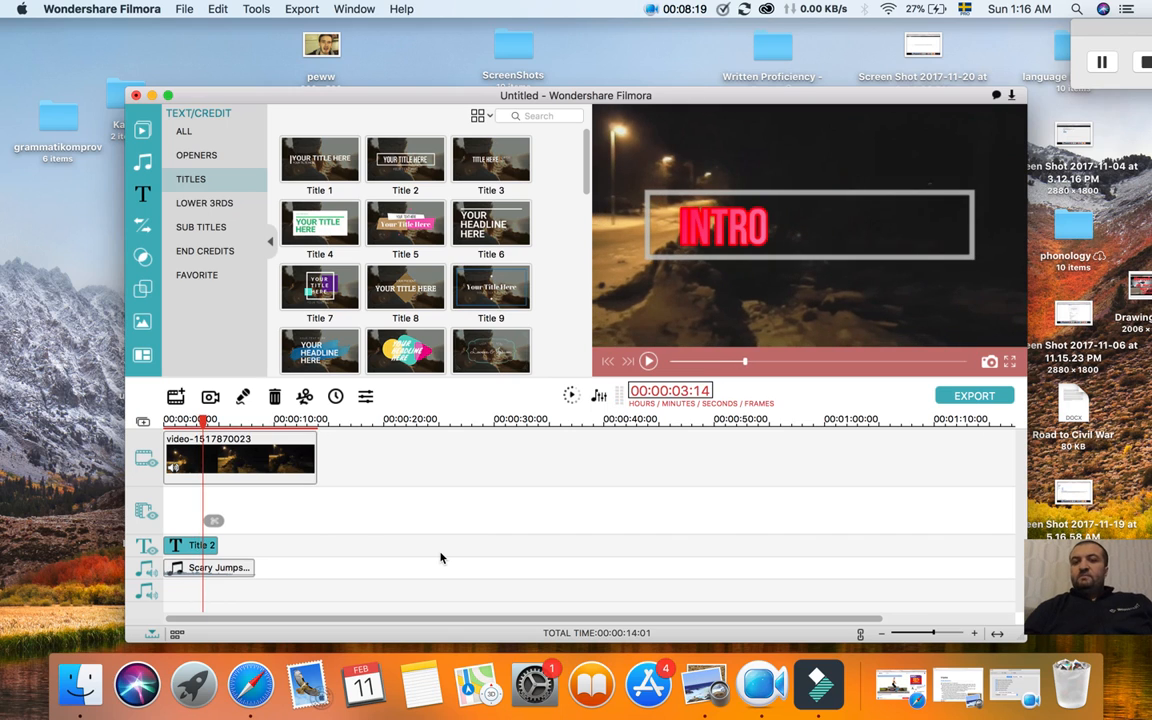
pyautogui.click(251, 457)
pyautogui.rightClick(249, 455)
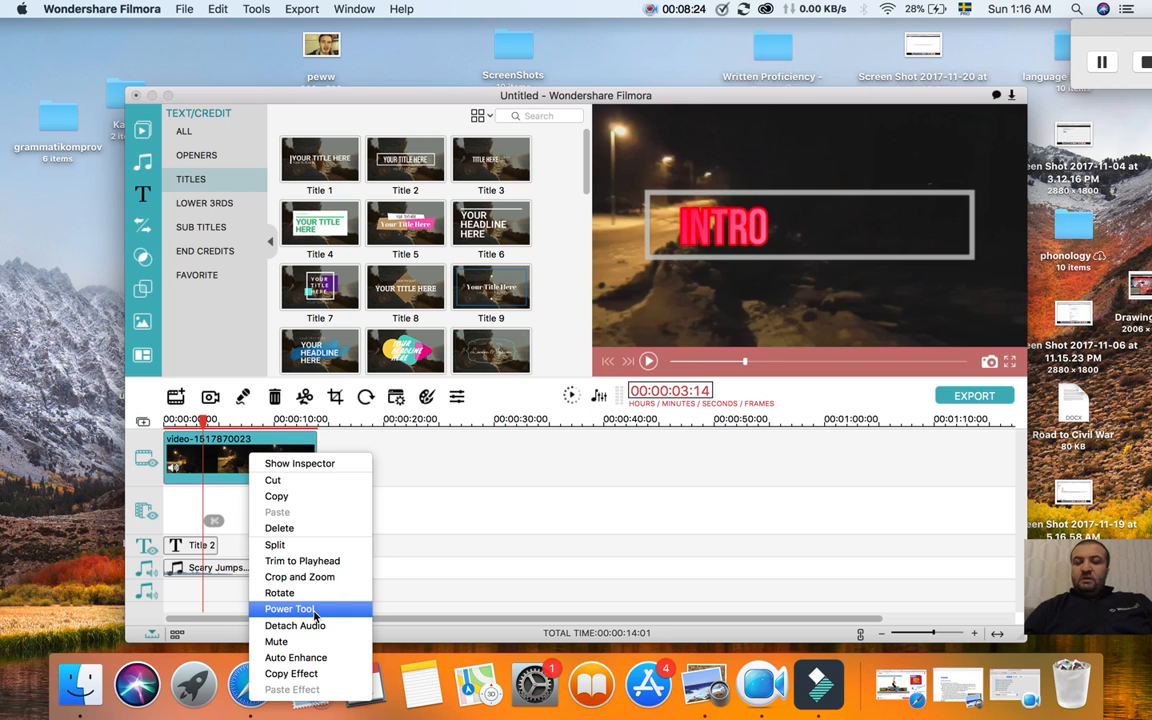
pyautogui.click(367, 511)
pyautogui.click(196, 544)
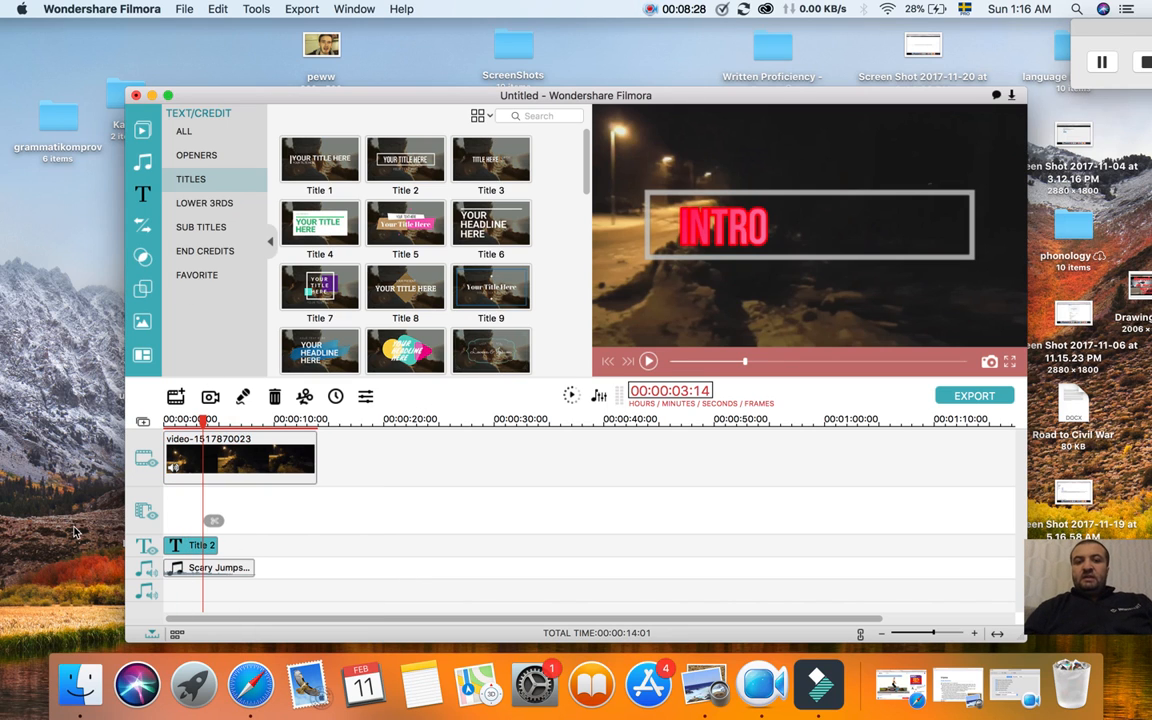
# Browse the subtitle presets in the text library, from Subtitles 1 through Subtitles 15.
pyautogui.click(231, 228)
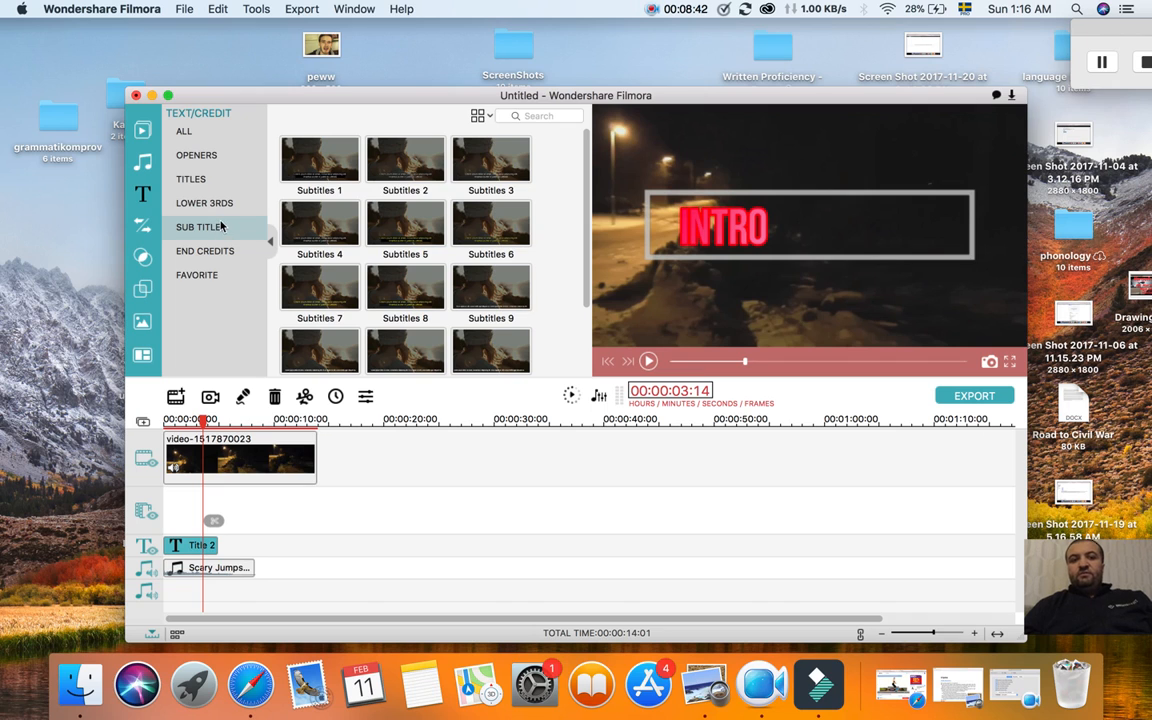
pyautogui.scroll(-2, 386, 286)
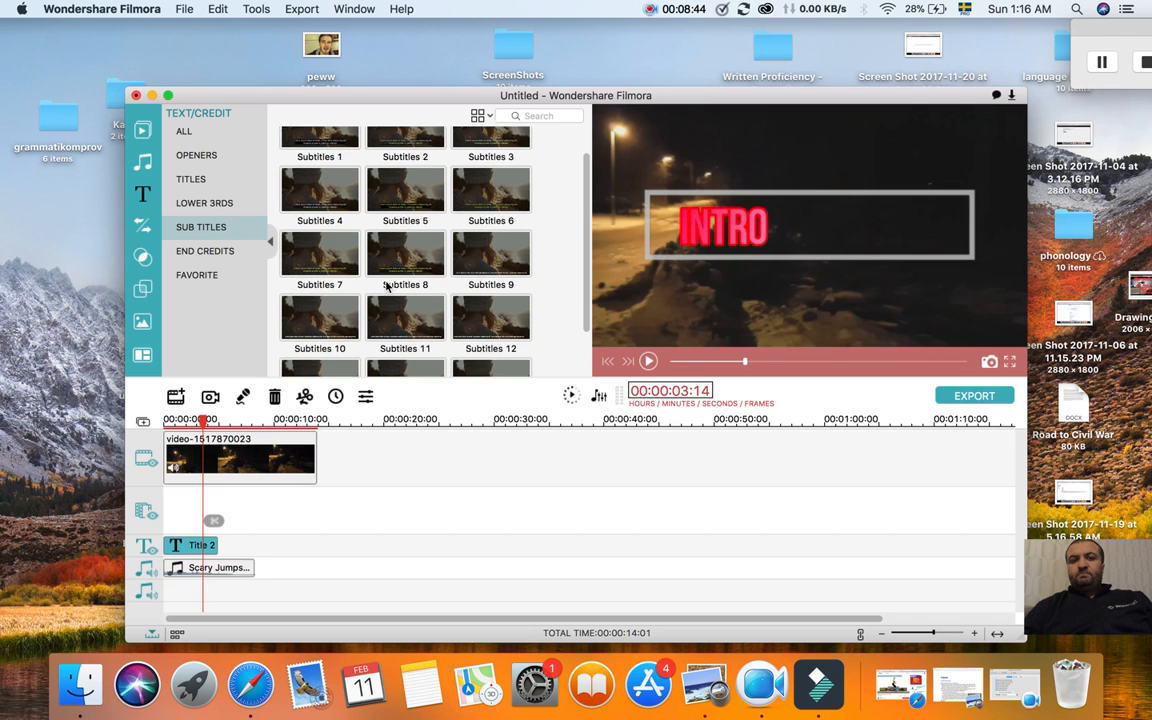
pyautogui.scroll(2, 386, 286)
pyautogui.scroll(-3, 455, 230)
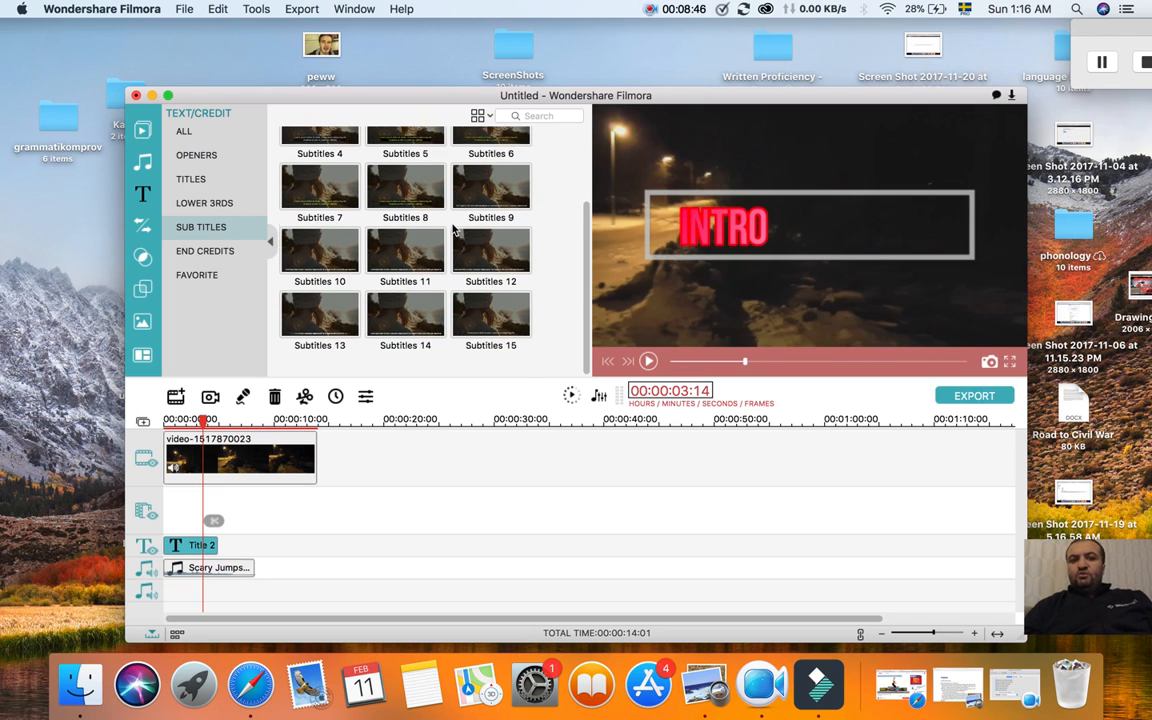
pyautogui.scroll(3, 334, 258)
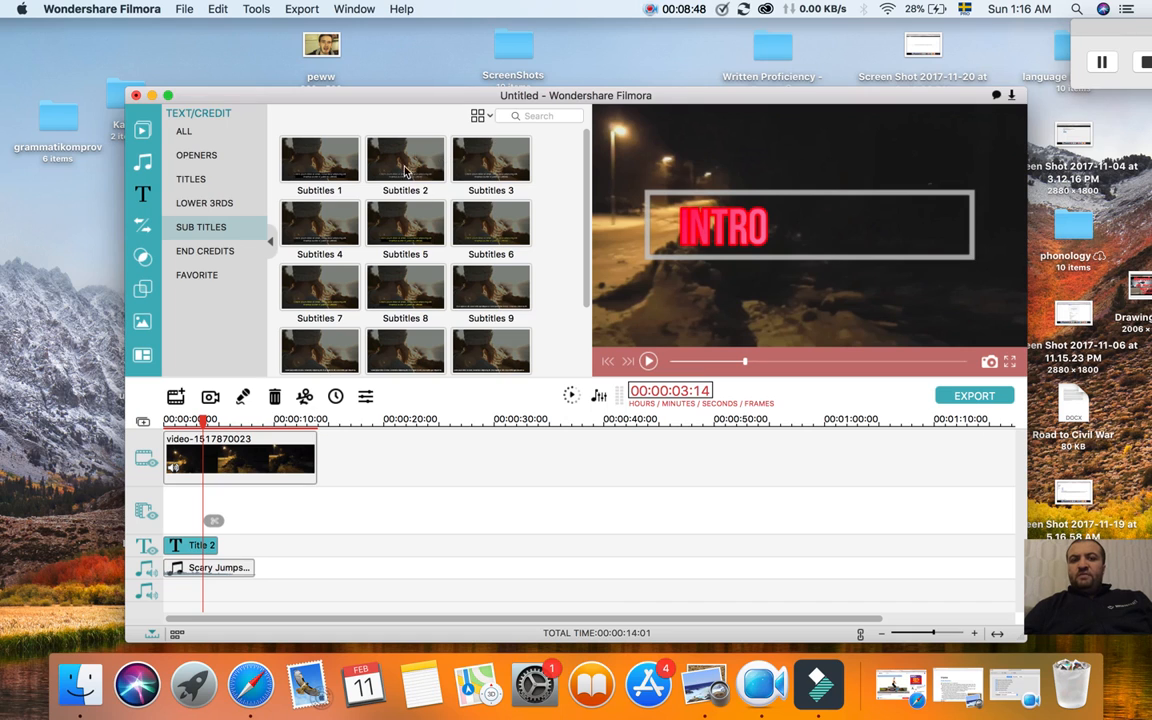
# Place the Subtitles 2 preset on the text track at the playhead, after the Intro title, and open it for editing.
pyautogui.click(378, 142)
pyautogui.moveTo(436, 174); pyautogui.dragTo(232, 545)
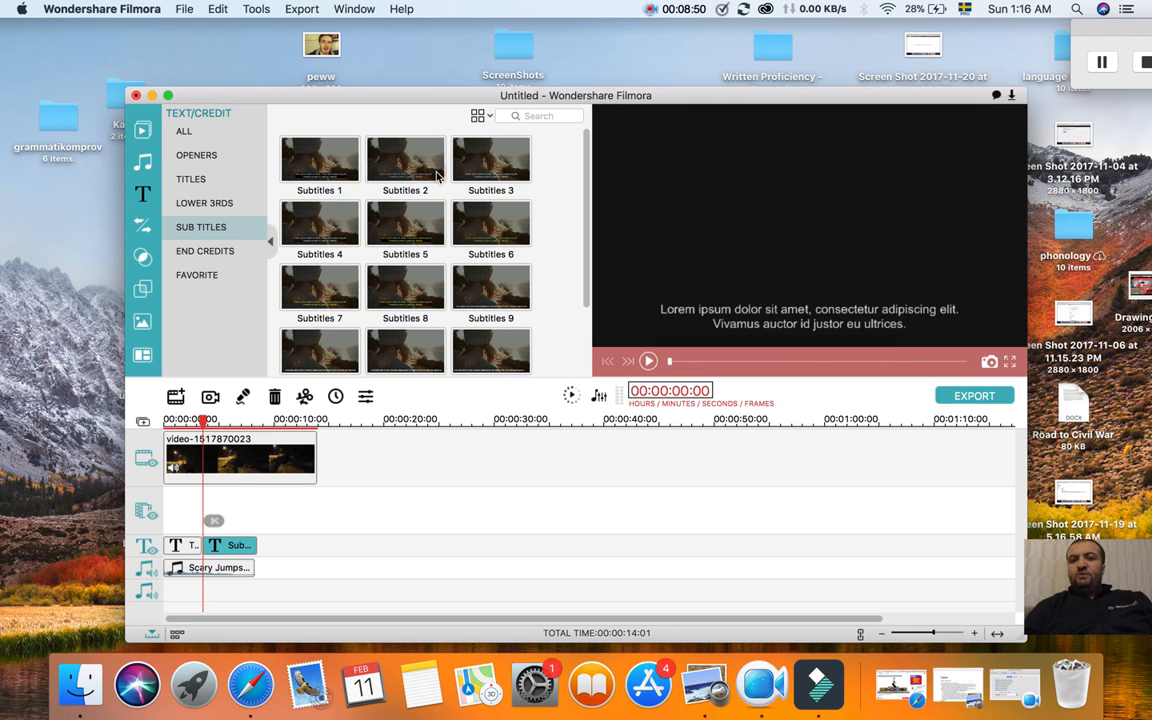
pyautogui.doubleClick(232, 547)
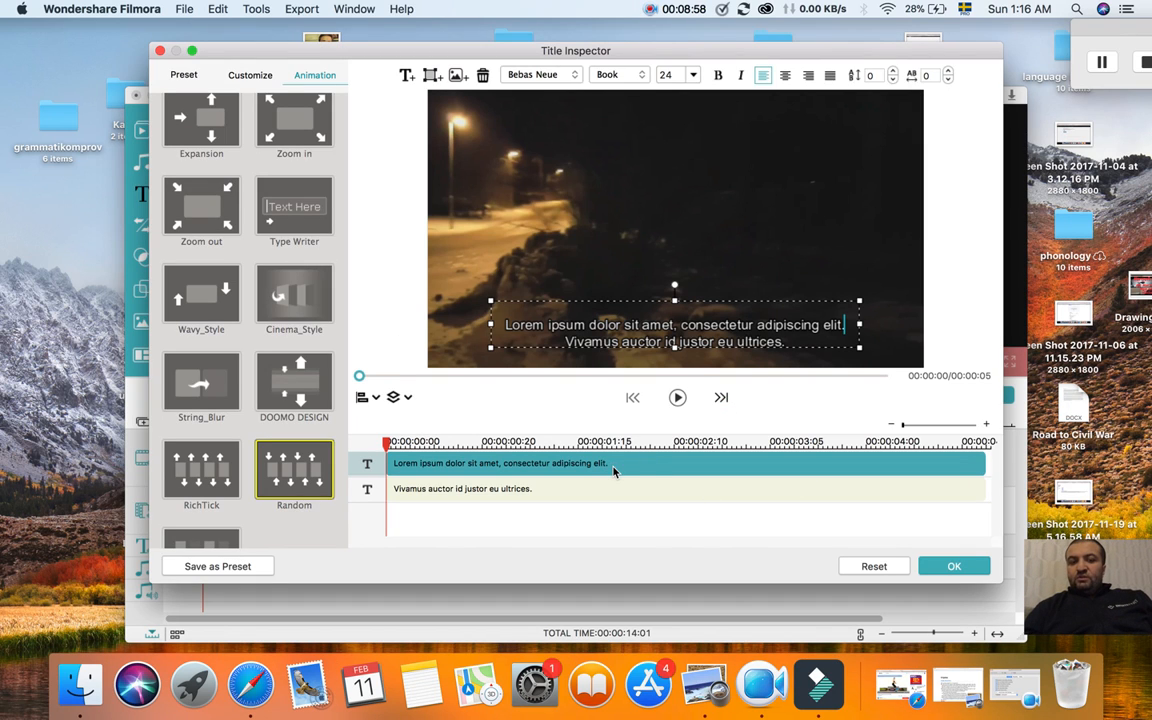
# Replace the second subtitle line with "Hi! I saw a ghost over there.".
pyautogui.click(645, 330)
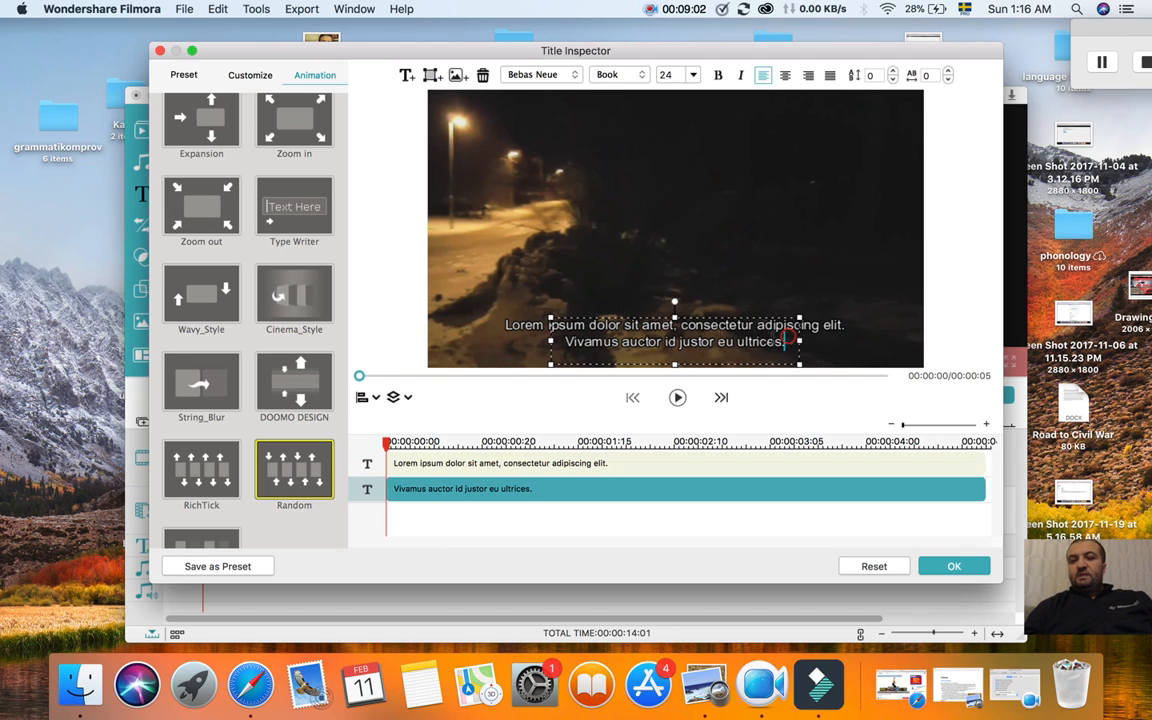
pyautogui.moveTo(786, 340); pyautogui.dragTo(622, 341)
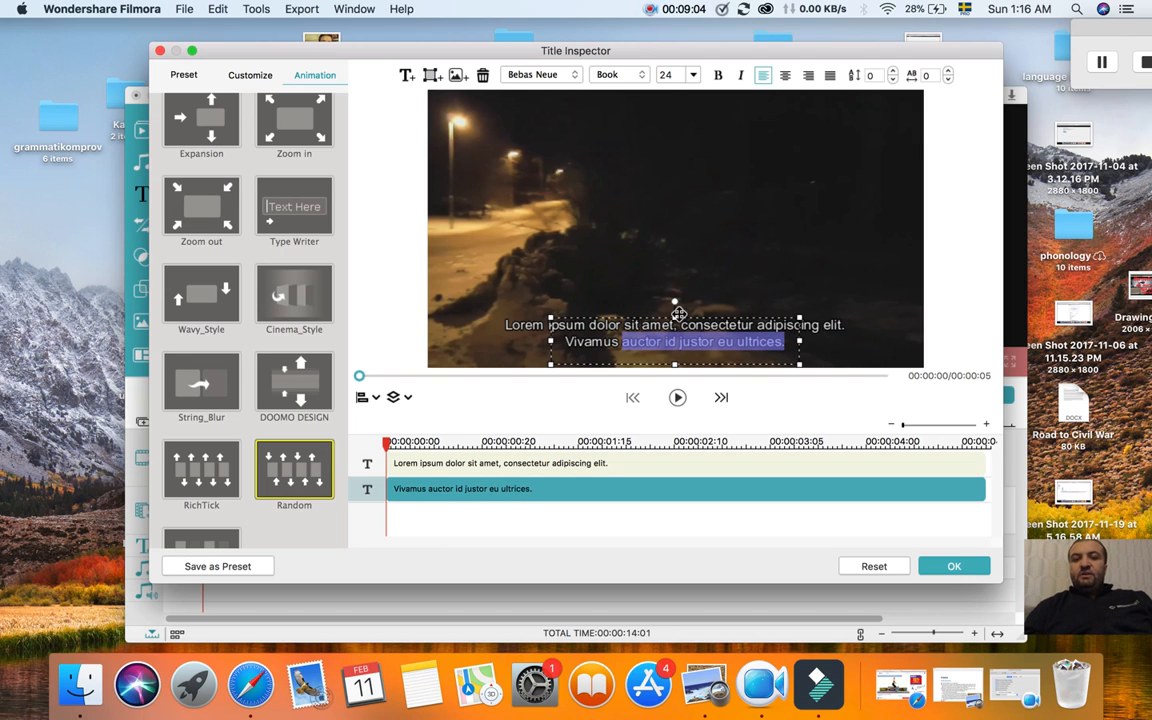
pyautogui.click(172, 72)
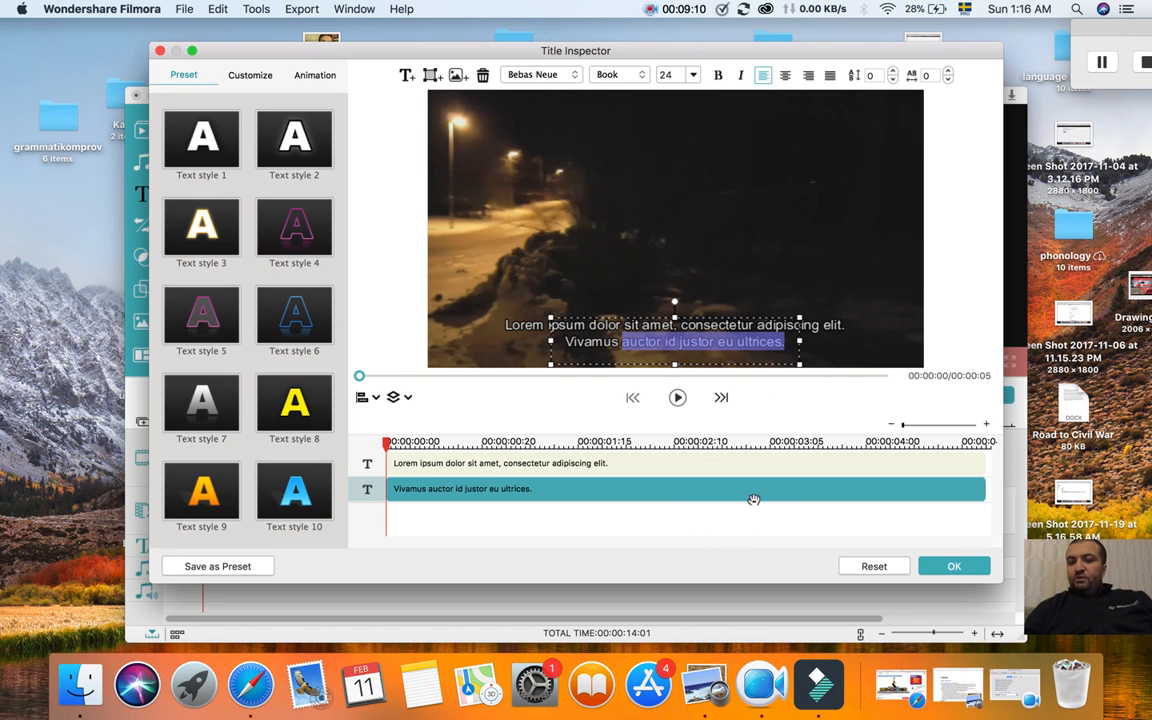
pyautogui.click(728, 348)
pyautogui.moveTo(788, 343); pyautogui.dragTo(563, 342)
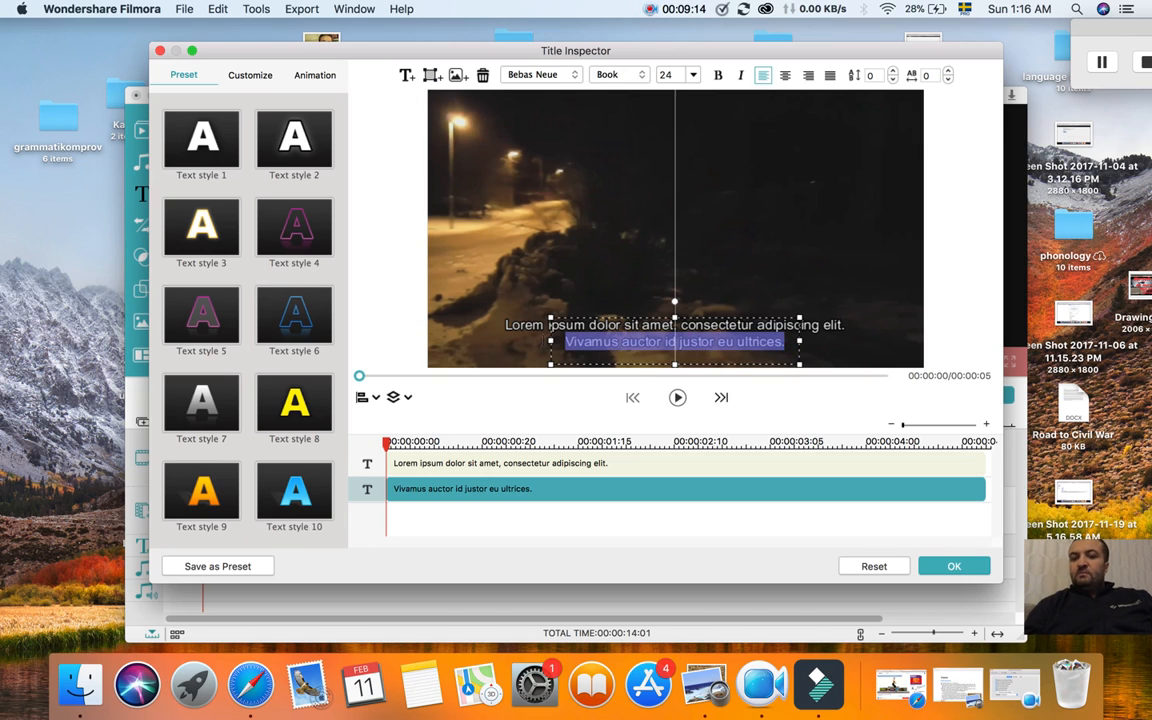
pyautogui.press('BackSpace')
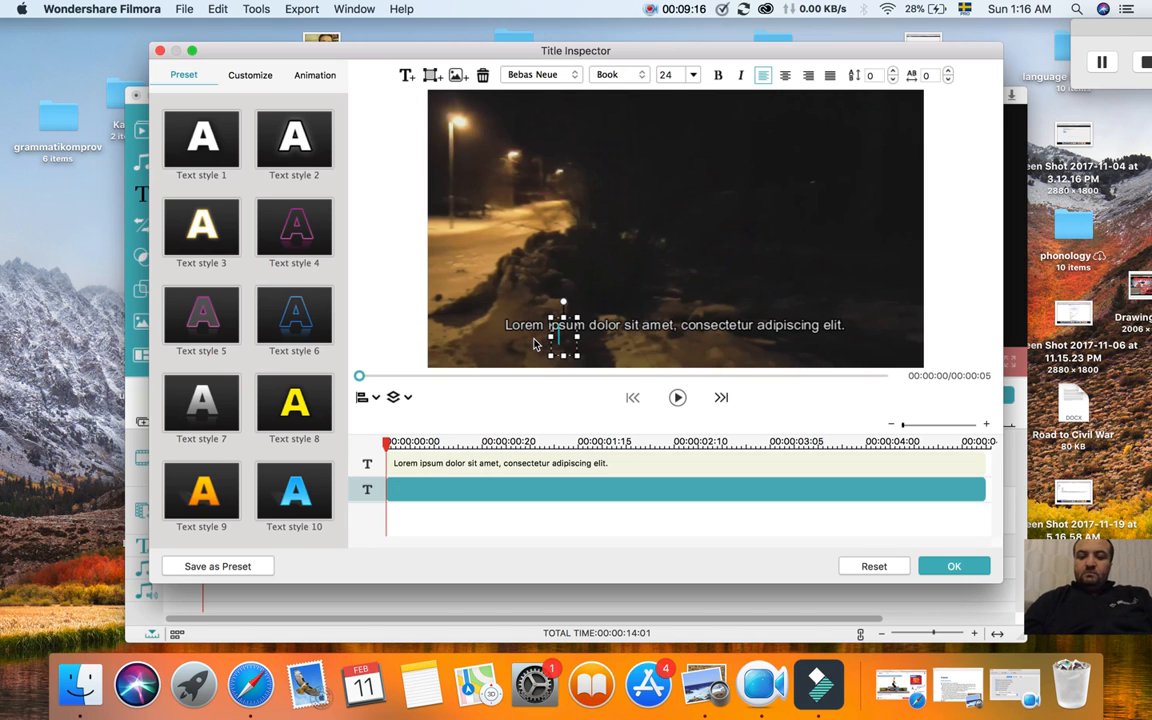
pyautogui.write('Hi im')
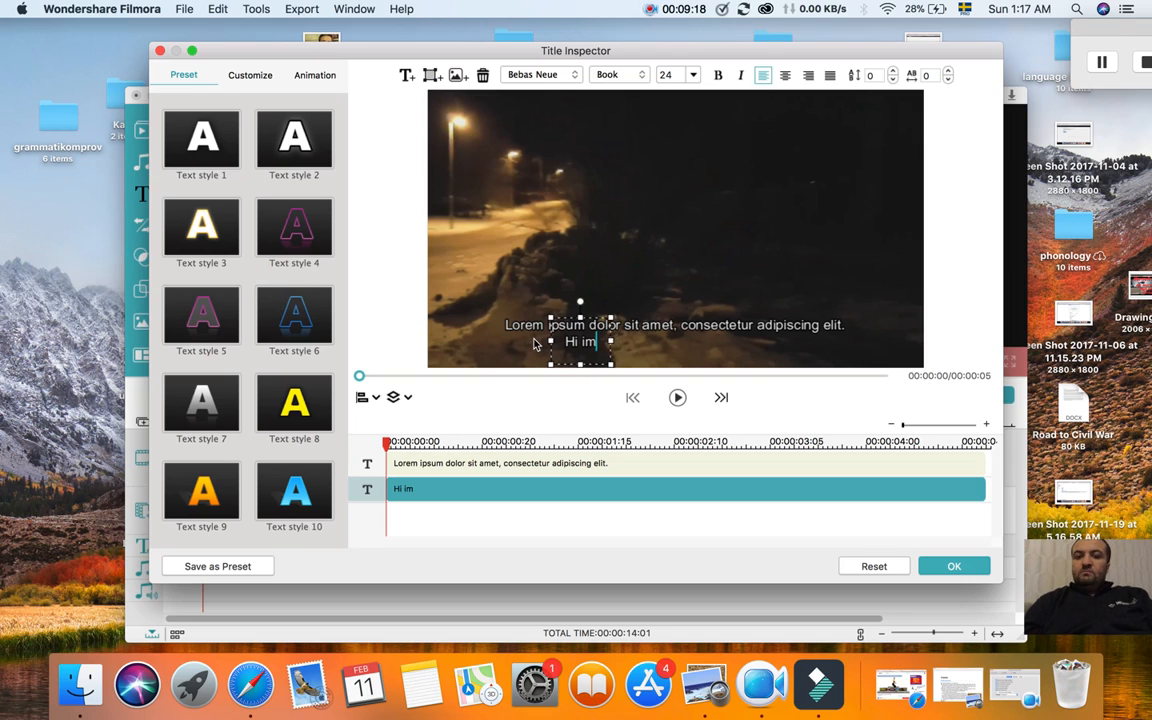
pyautogui.press('BackSpace')
pyautogui.press('BackSpace')
pyautogui.press('BackSpace')
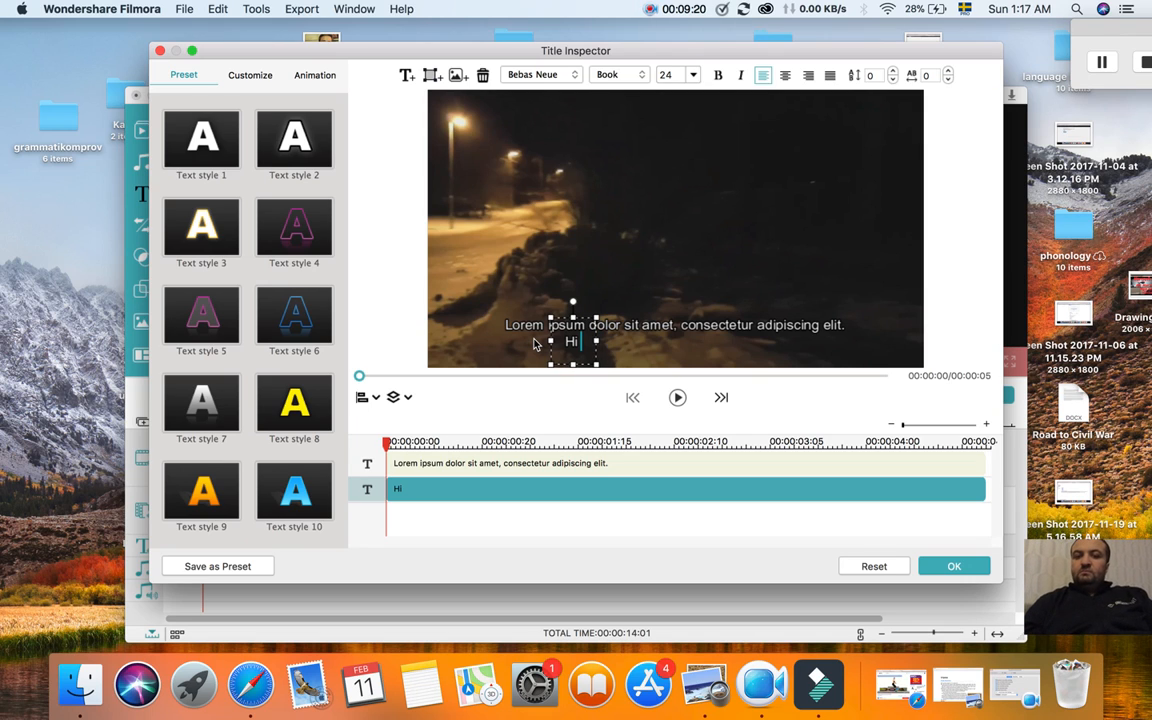
pyautogui.write('! I s')
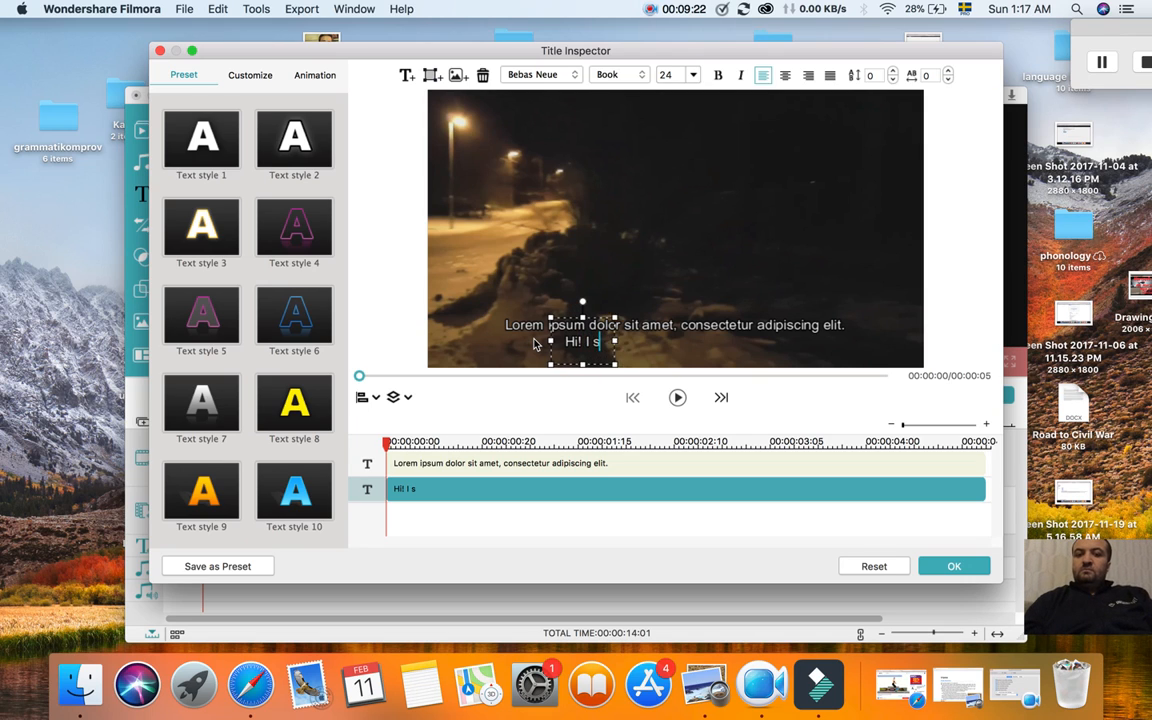
pyautogui.write('aw')
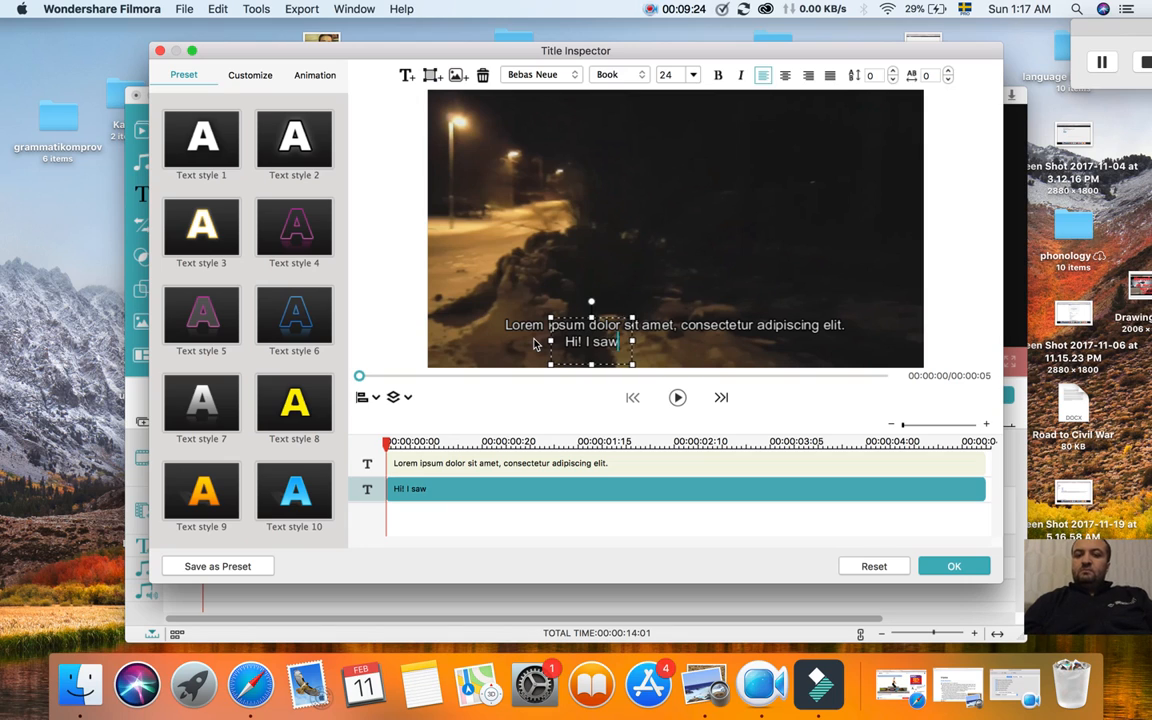
pyautogui.write(' a ghostr')
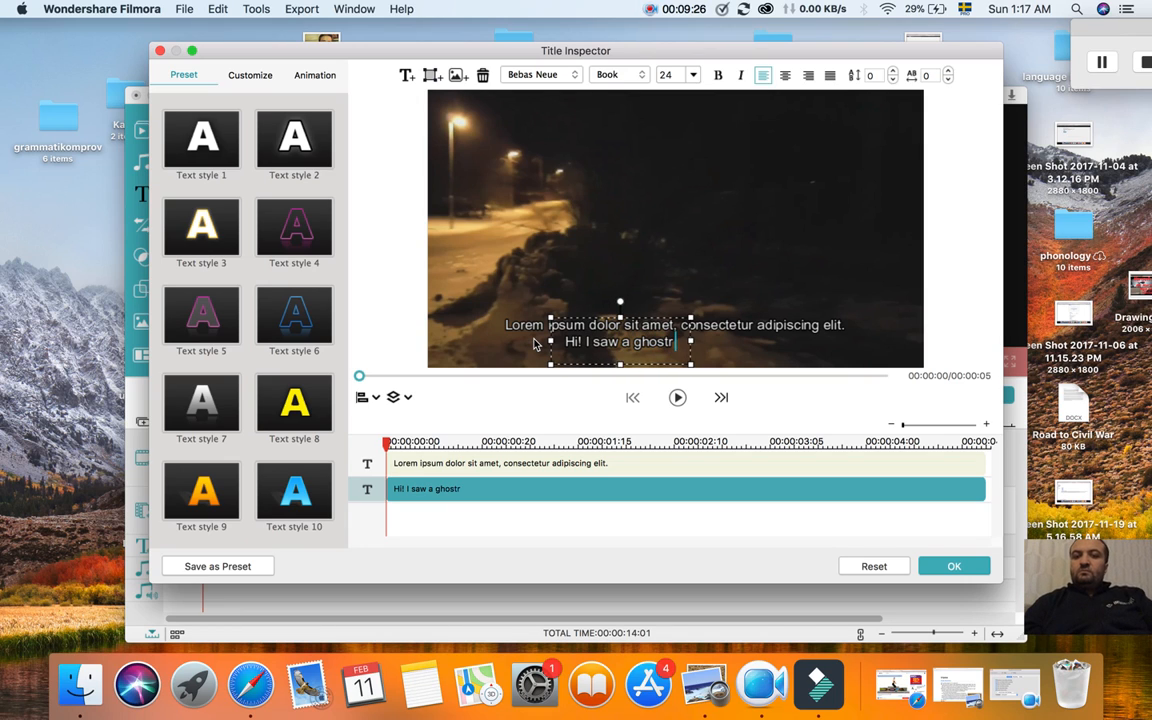
pyautogui.press('BackSpace')
pyautogui.write('over t')
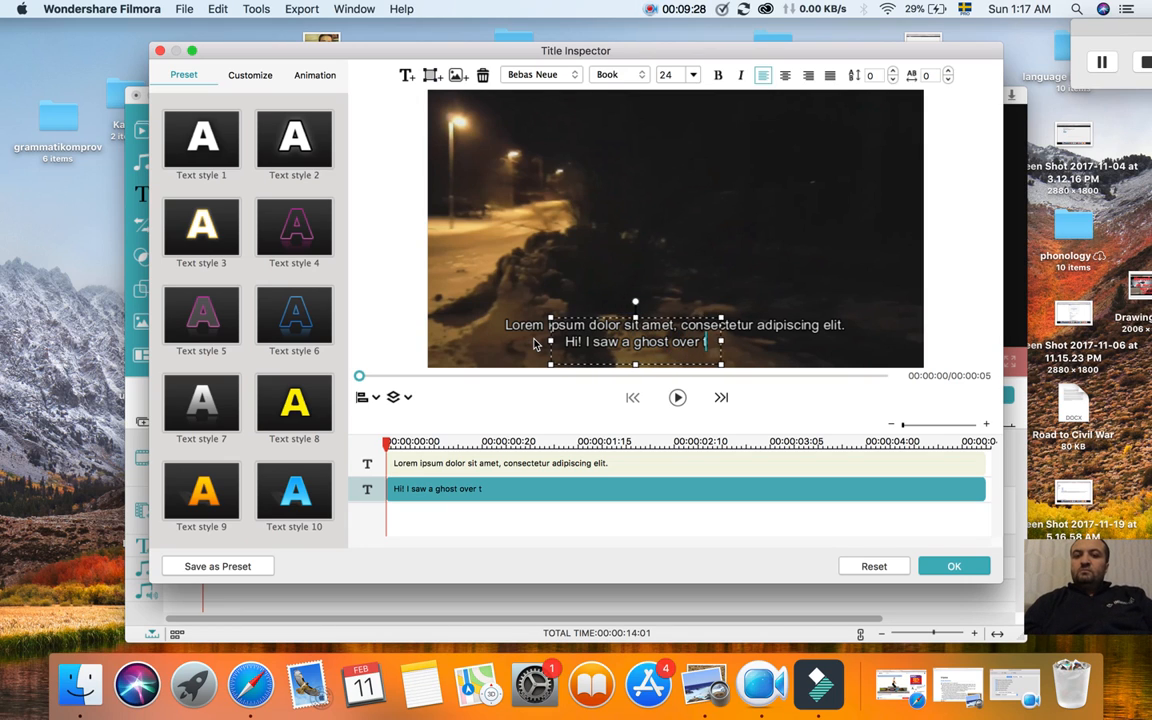
pyautogui.write('here')
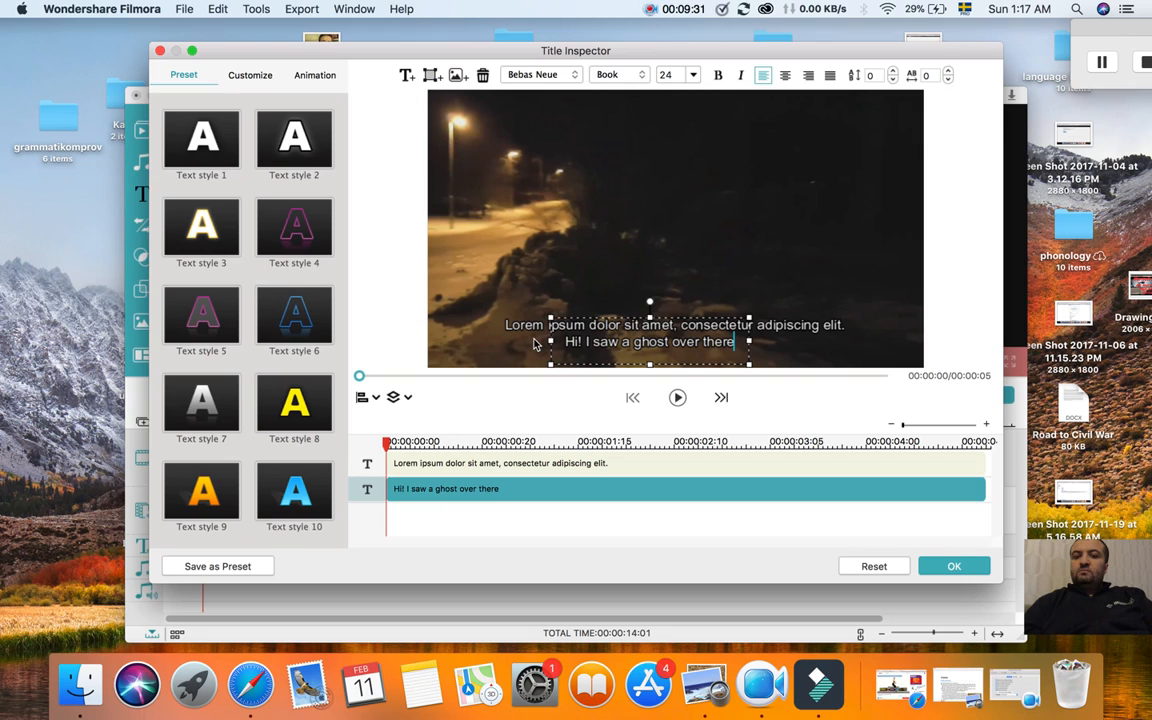
pyautogui.write('.')
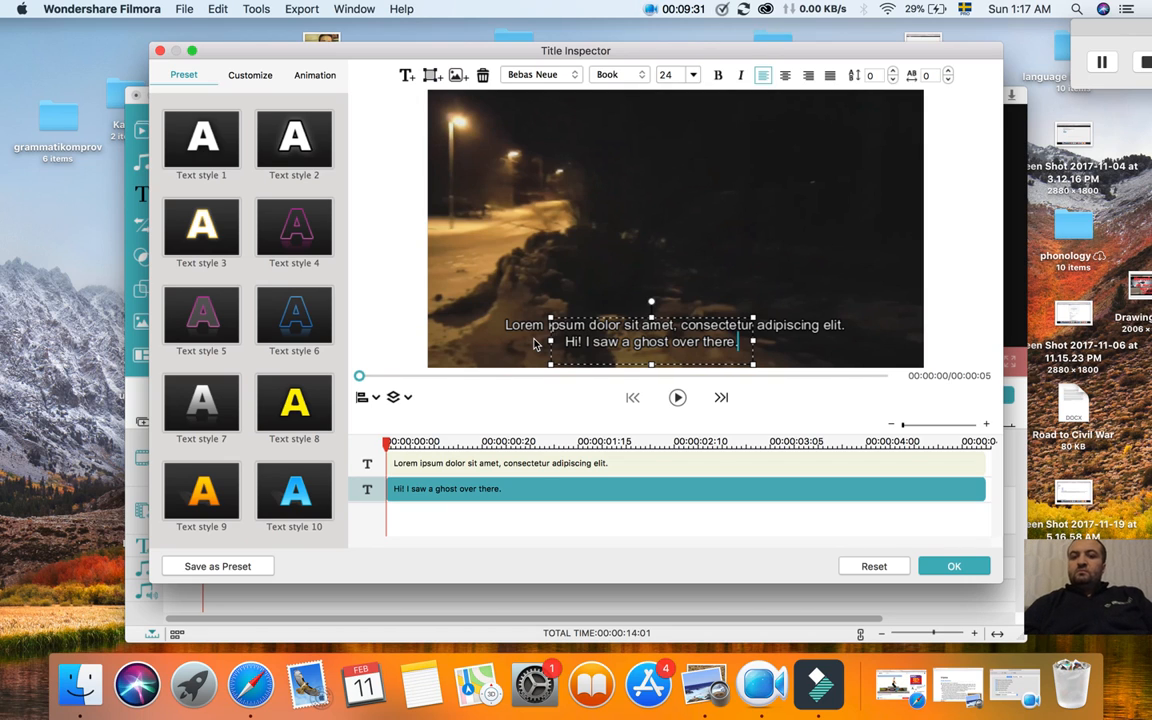
# Replace the first subtitle line with "Who is it?" followed by a line break.
pyautogui.click(788, 325)
pyautogui.click(810, 330)
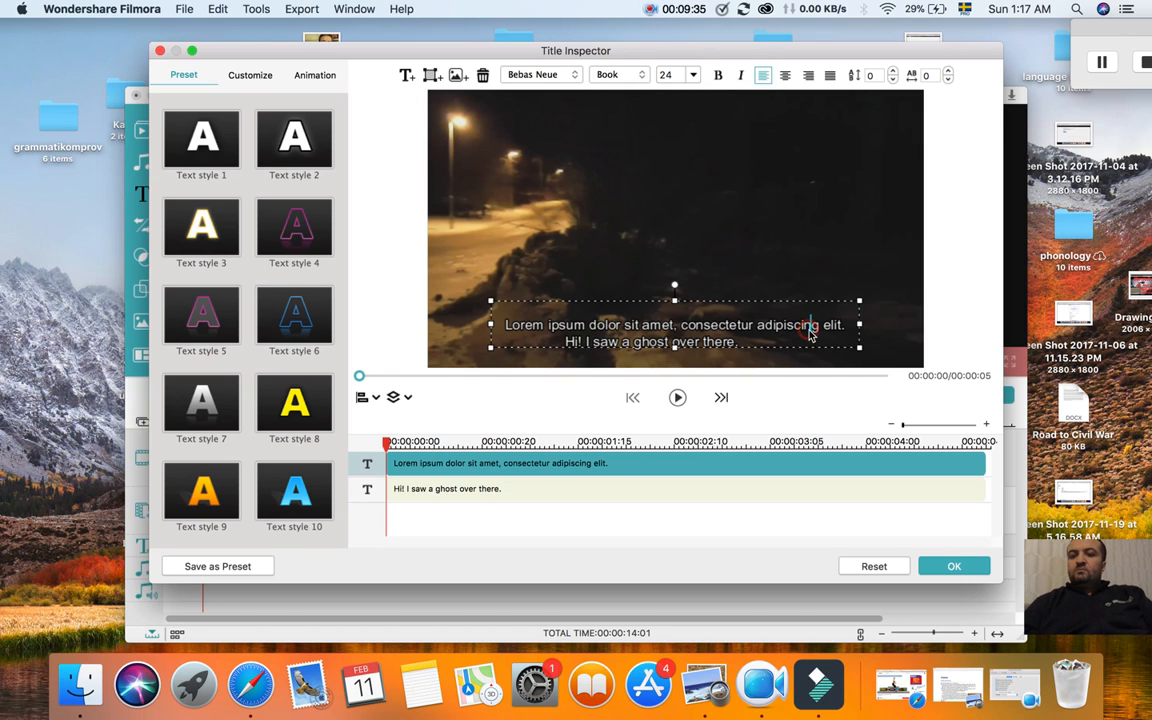
pyautogui.moveTo(848, 326); pyautogui.dragTo(477, 333)
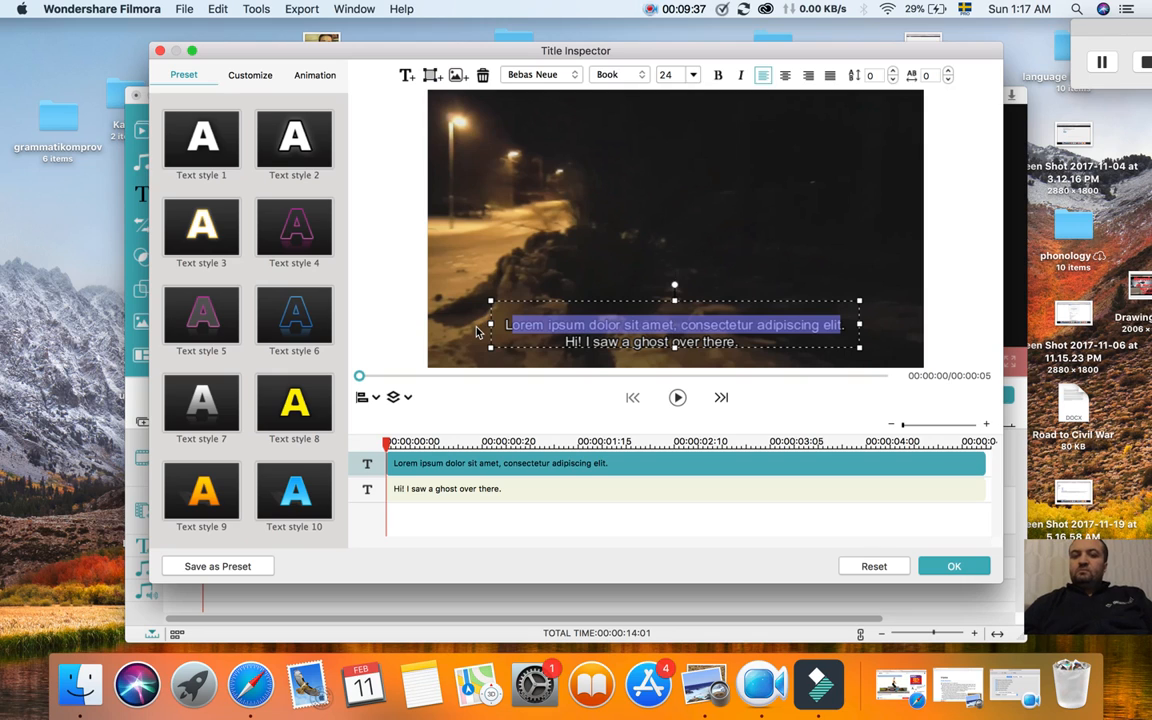
pyautogui.write('LWho i')
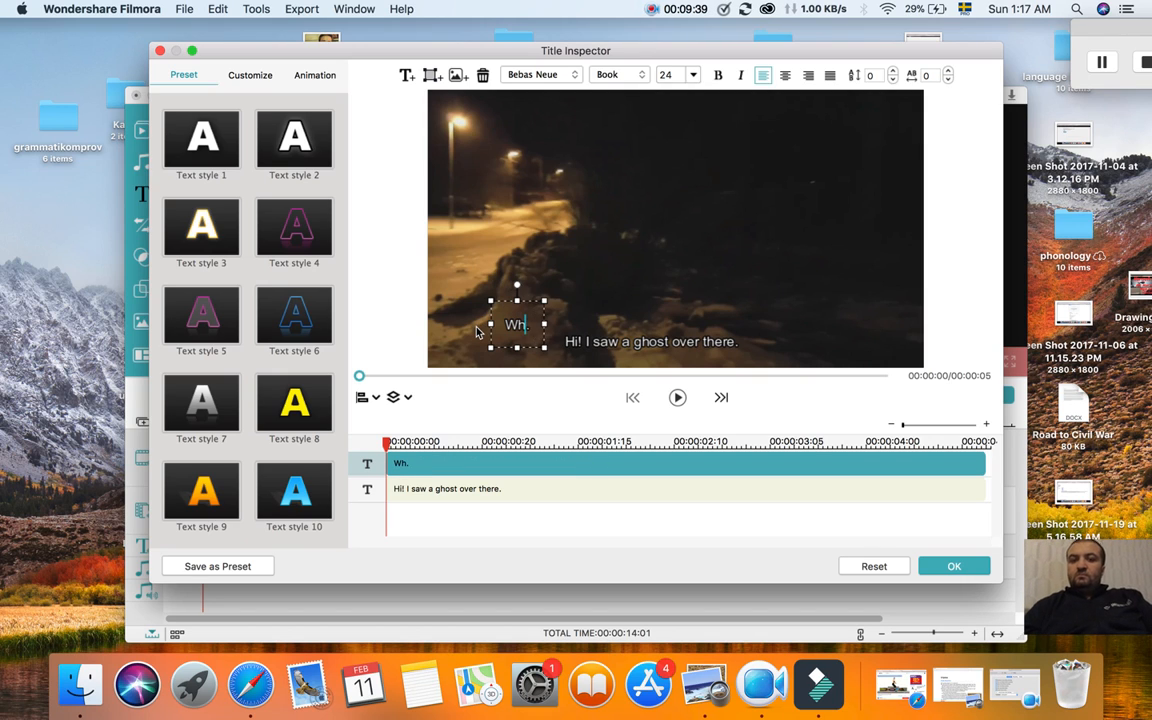
pyautogui.write('s it')
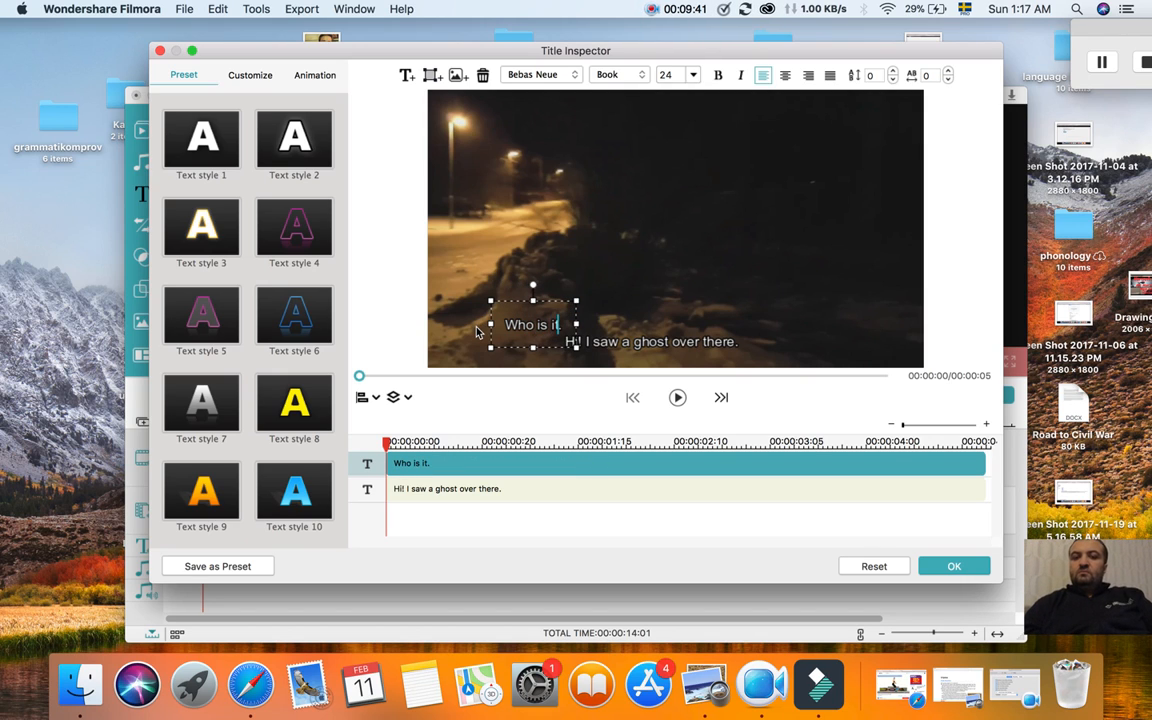
pyautogui.write('.')
pyautogui.press('BackSpace')
pyautogui.write('?')
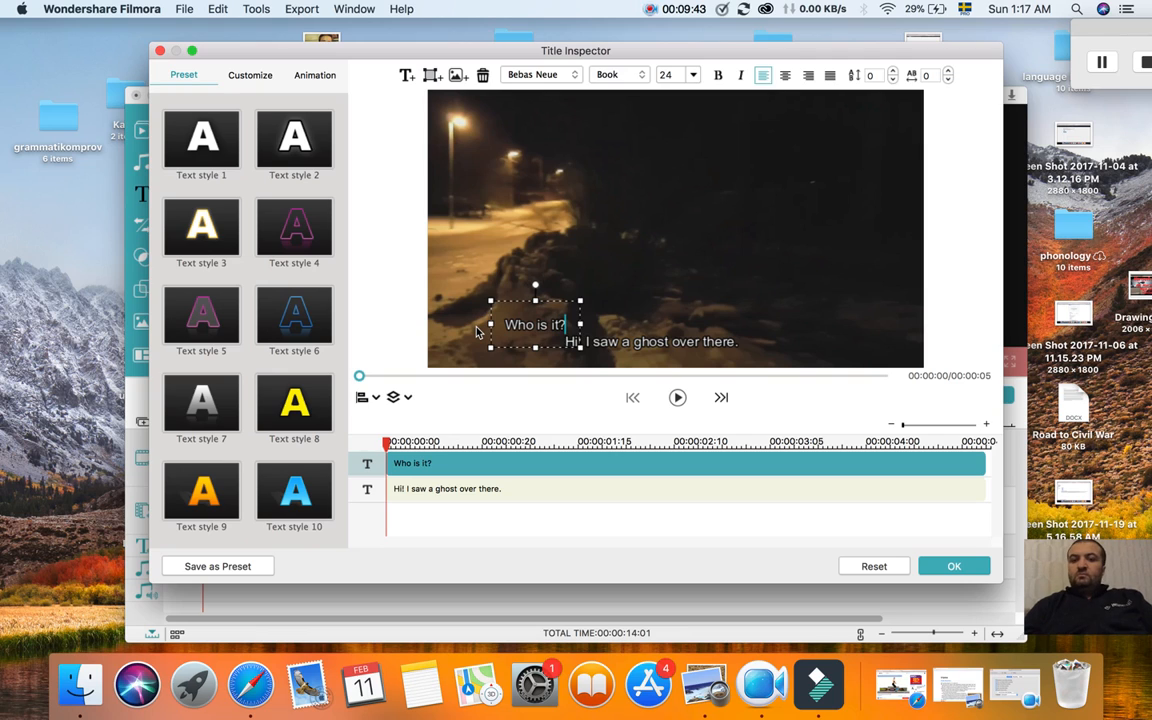
pyautogui.press('Return')
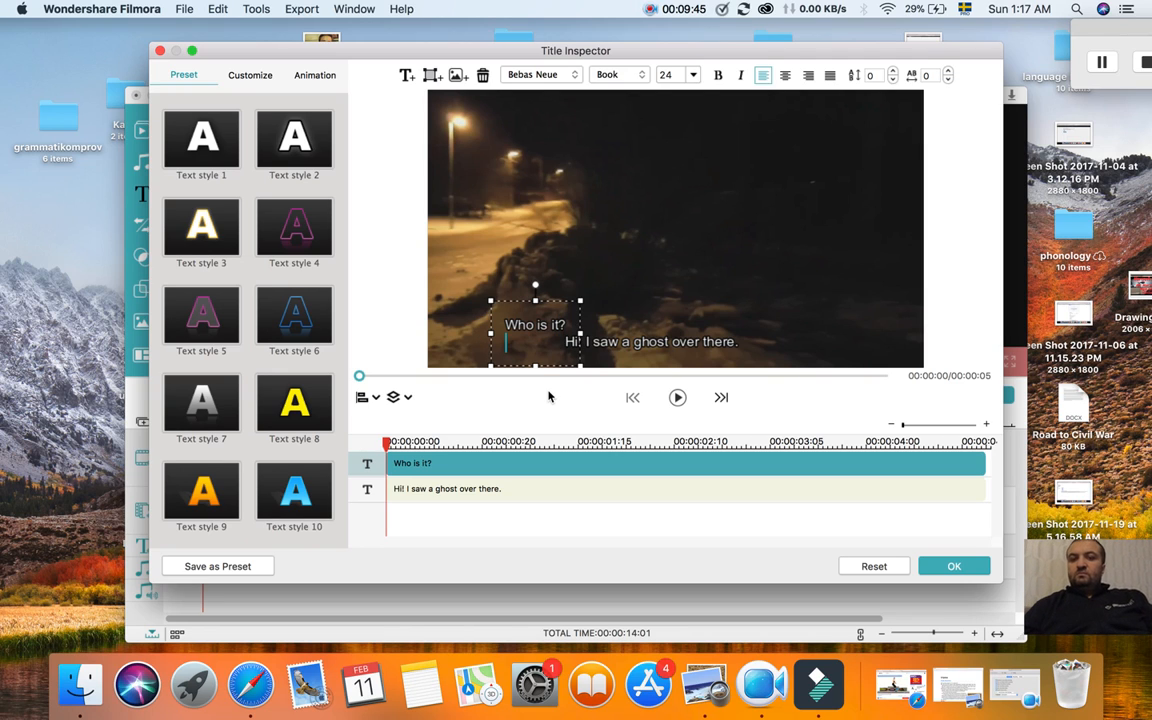
# Resize the "Who is it?" text slightly wider, centre it above the ghost line, and confirm the subtitle edits.
pyautogui.click(658, 320)
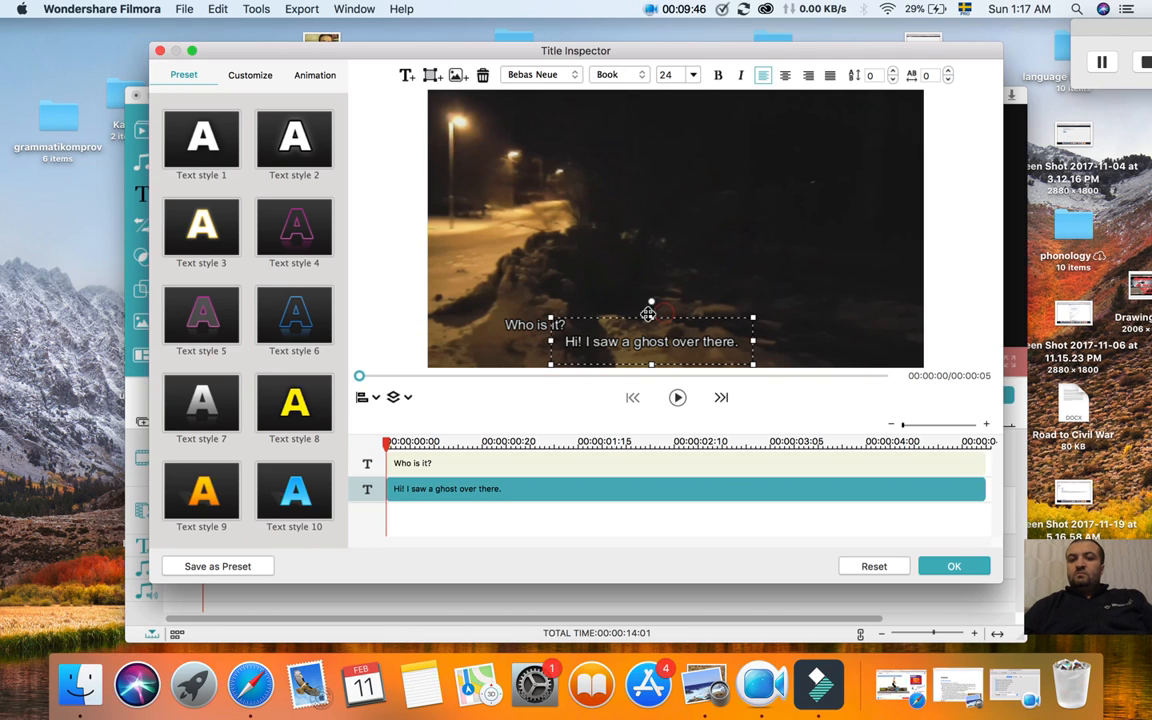
pyautogui.click(516, 323)
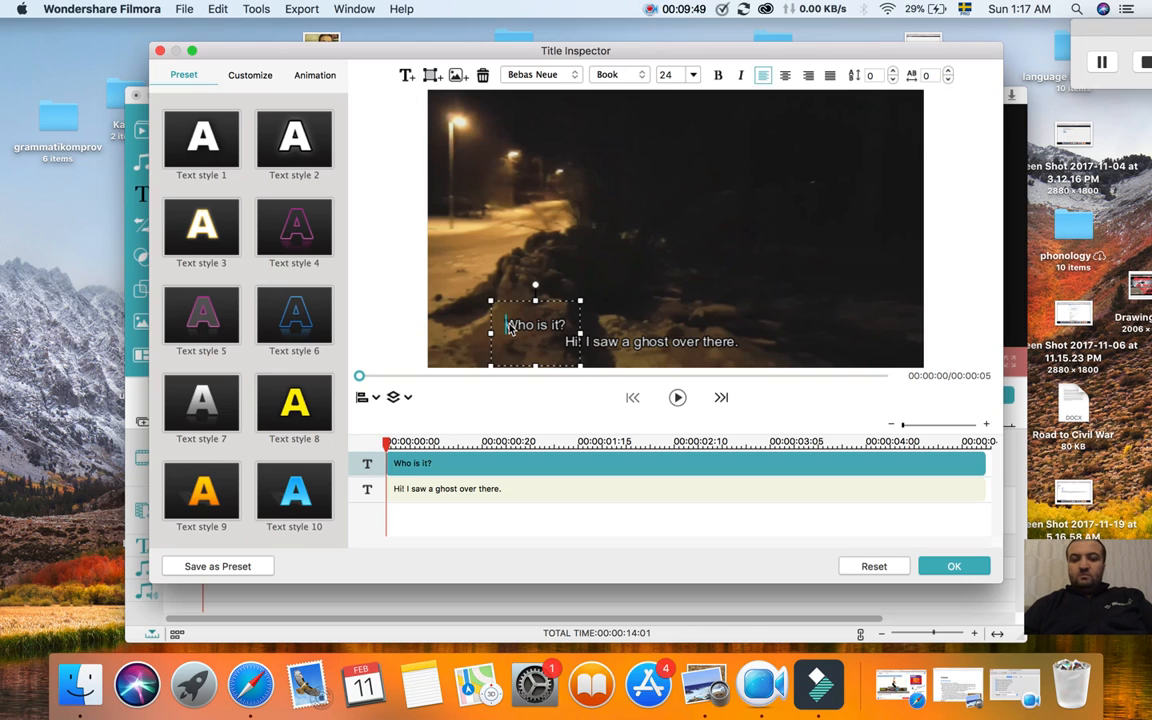
pyautogui.moveTo(580, 333); pyautogui.dragTo(809, 328)
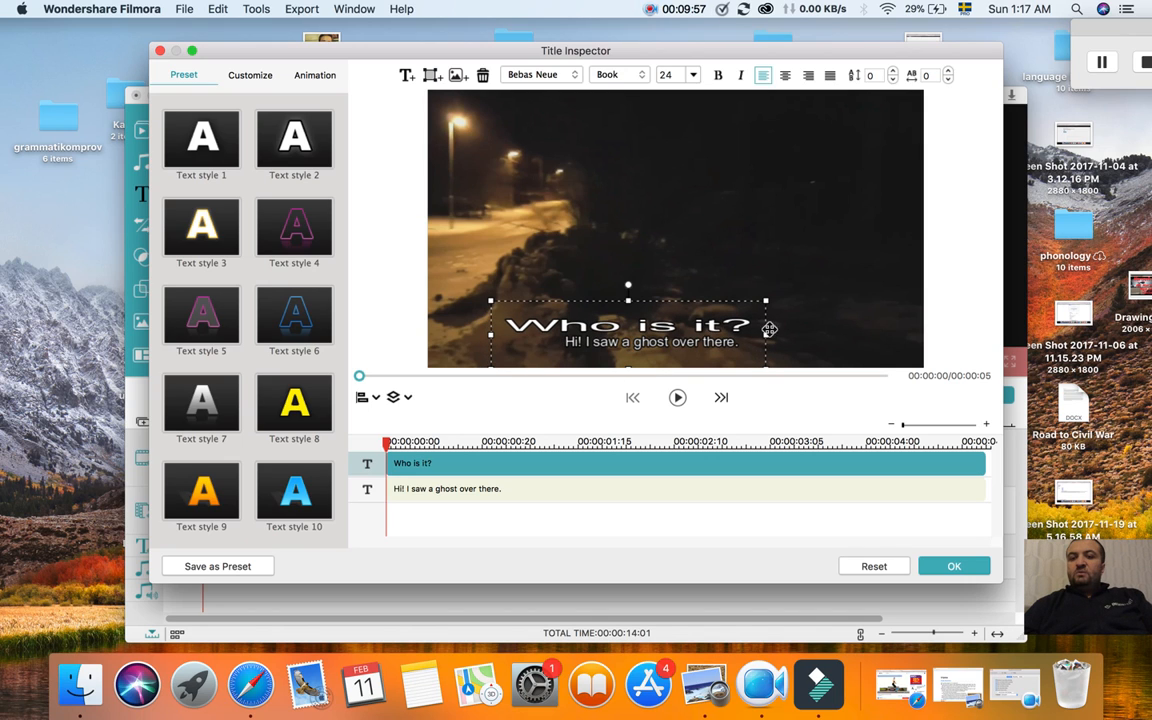
pyautogui.moveTo(767, 336); pyautogui.dragTo(698, 292)
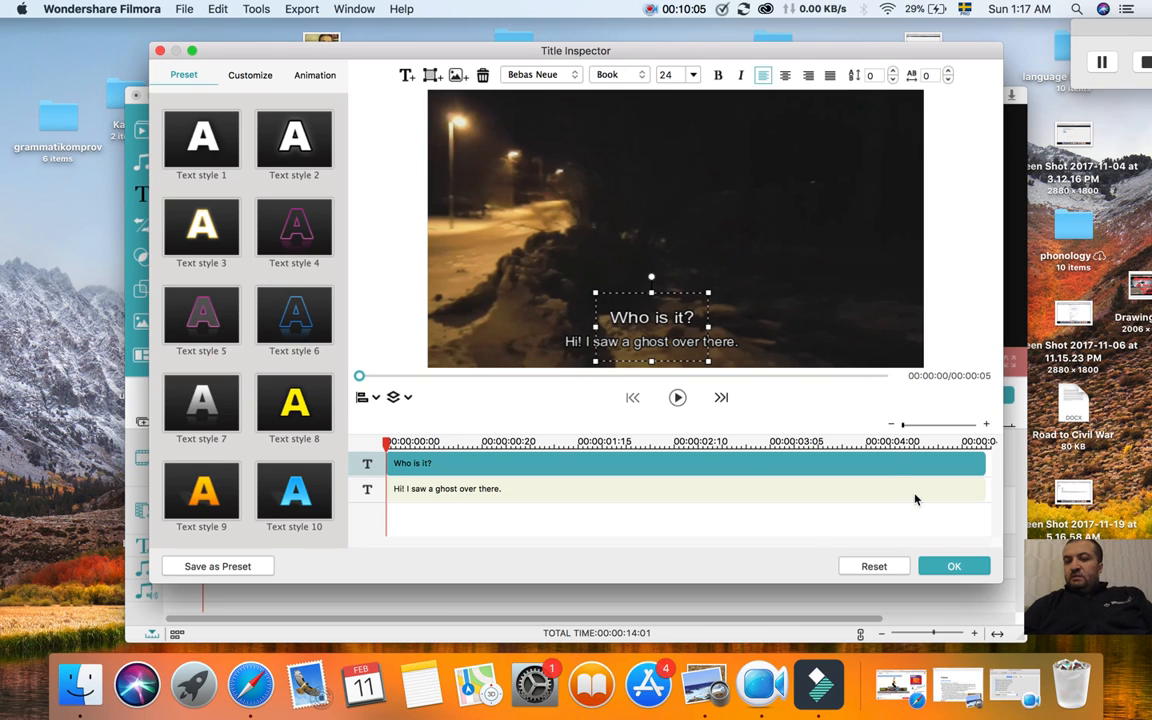
pyautogui.click(952, 566)
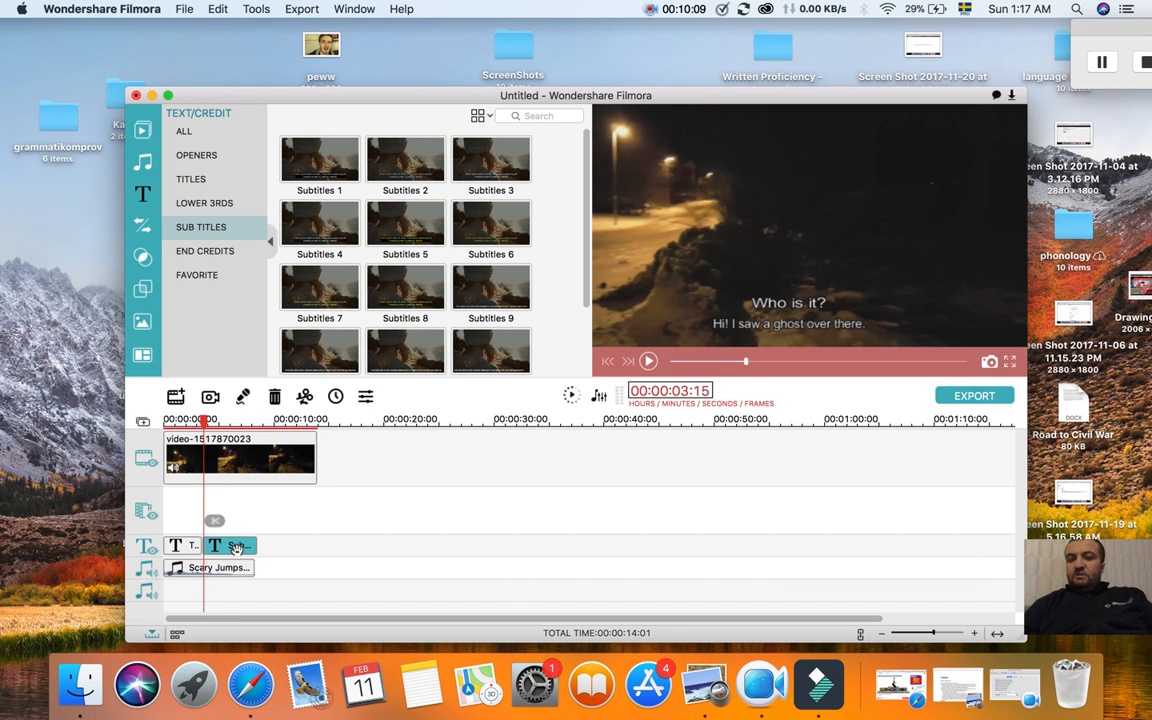
# Play the project from the beginning to review the title and subtitle, and pause after the subtitle ends.
pyautogui.click(165, 420)
pyautogui.press('space')
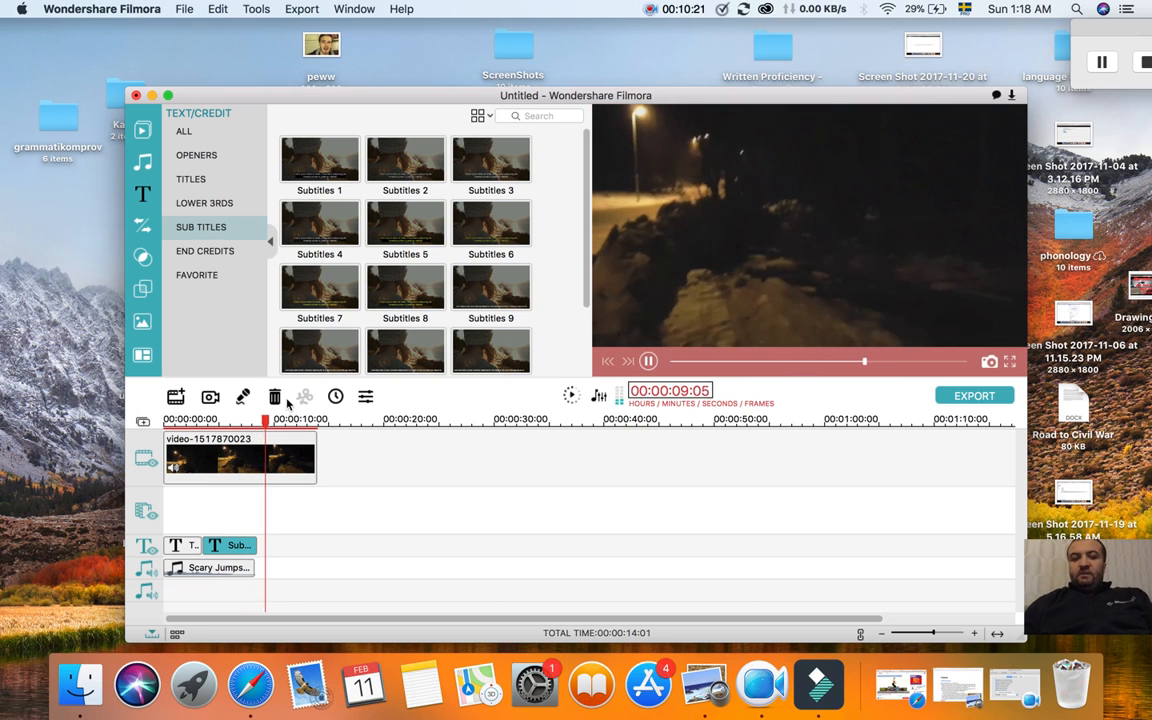
pyautogui.press('space')
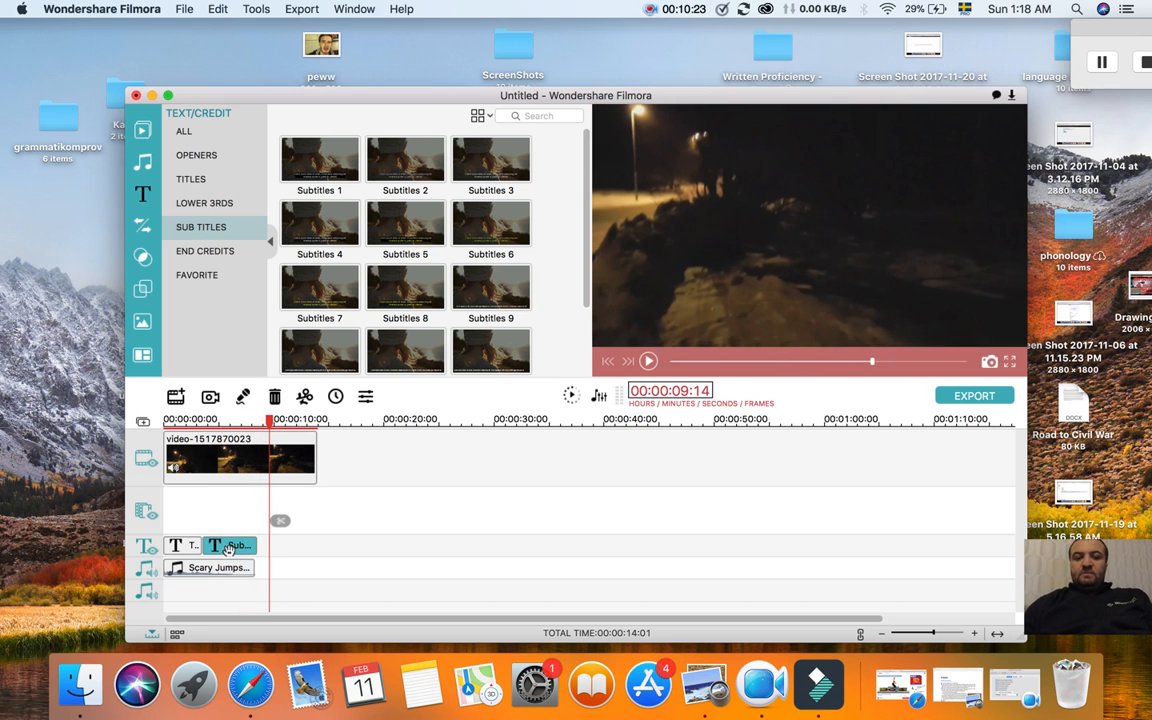
# Adjust the duration of the Subtitles 2 clip, trimming its end on the timeline to about 00:00:06:23.
pyautogui.click(204, 494)
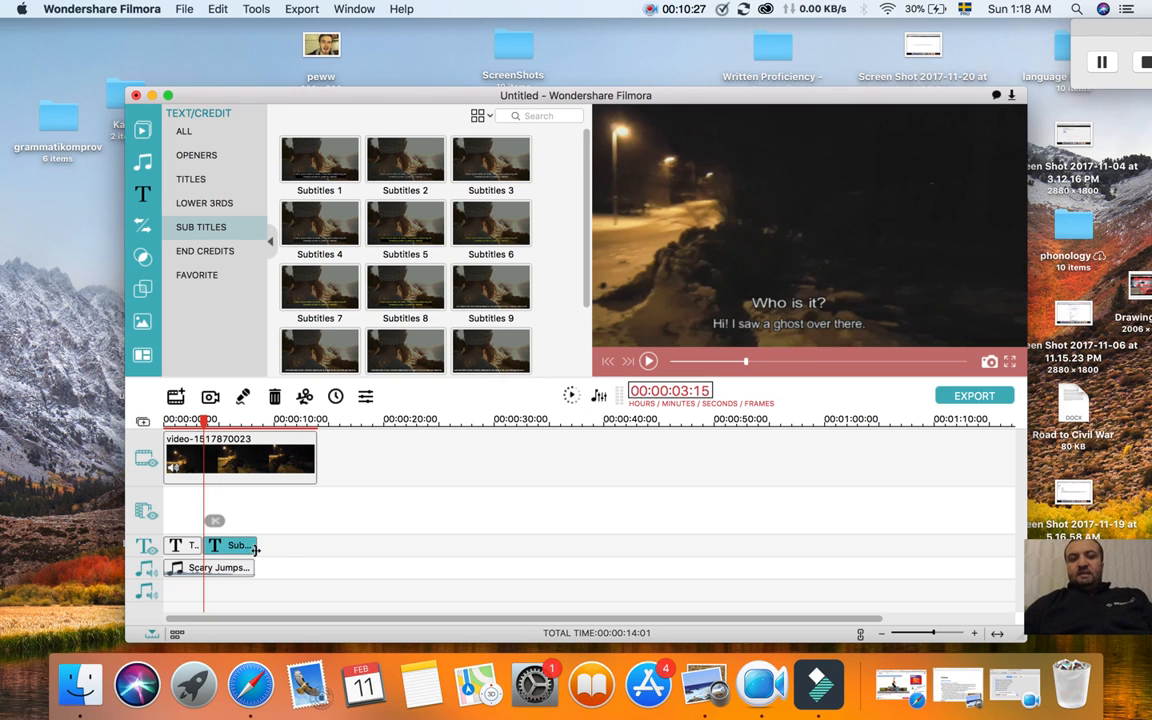
pyautogui.moveTo(253, 547); pyautogui.dragTo(288, 548)
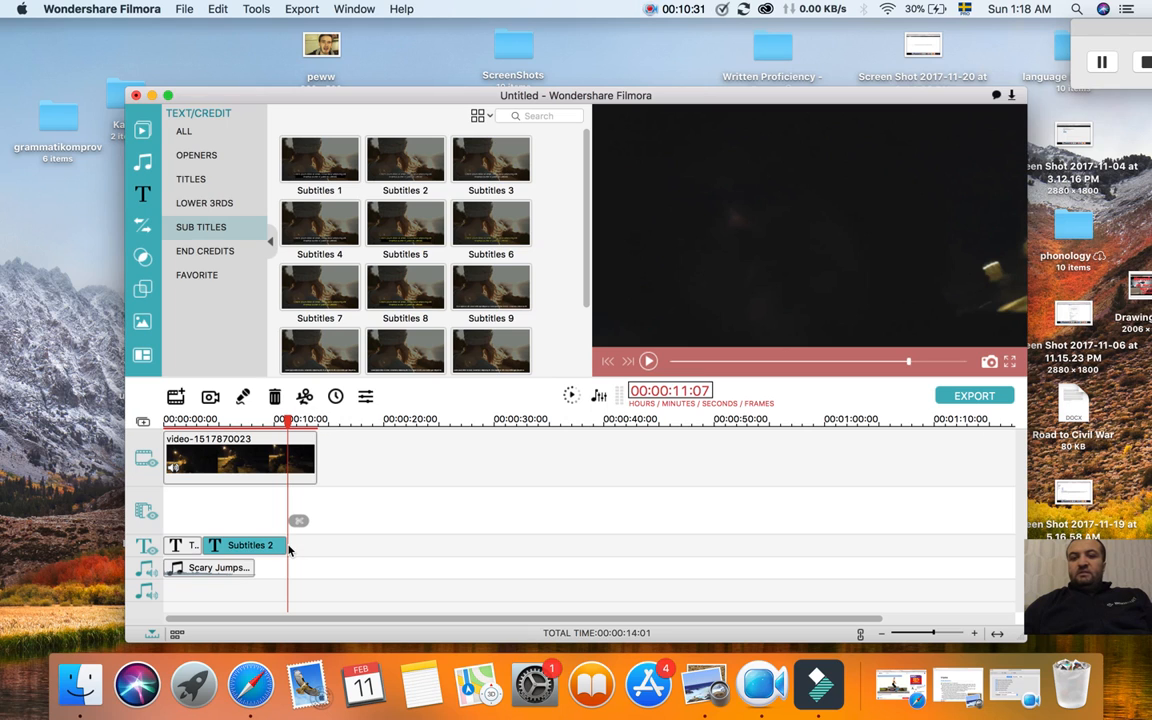
pyautogui.click(295, 548)
pyautogui.click(283, 548)
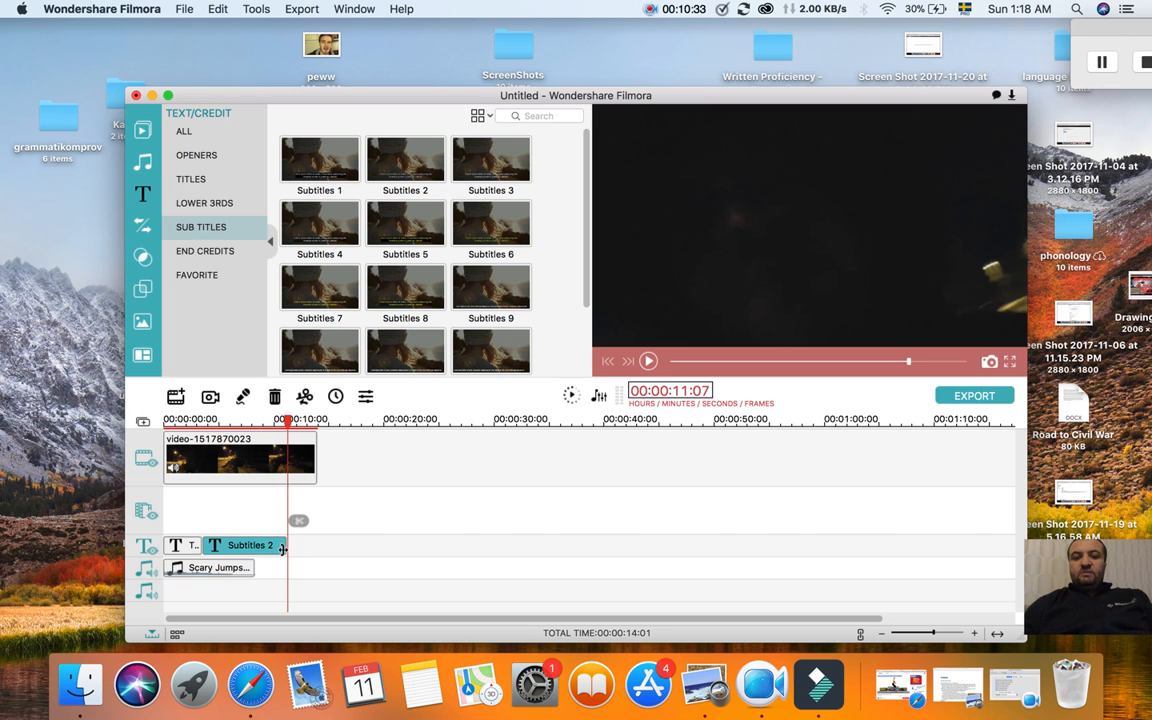
pyautogui.moveTo(283, 548); pyautogui.dragTo(239, 545)
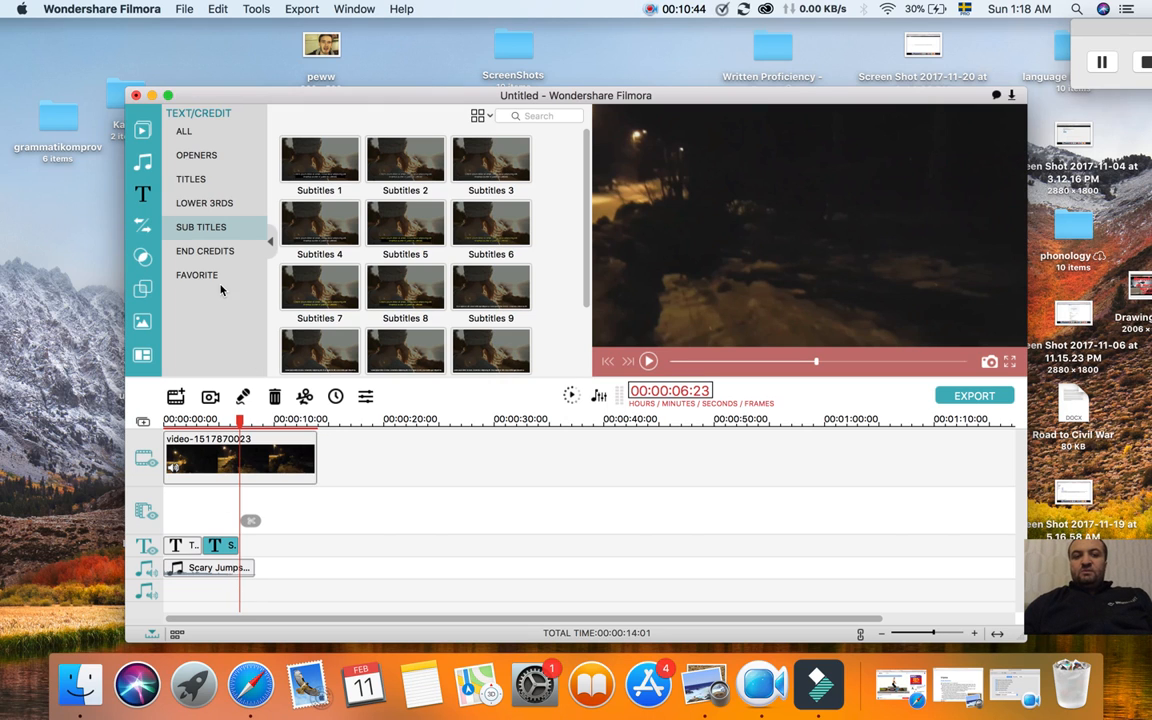
# Browse the end credits presets through Credits 14 and the opener presets in the text library.
pyautogui.click(206, 252)
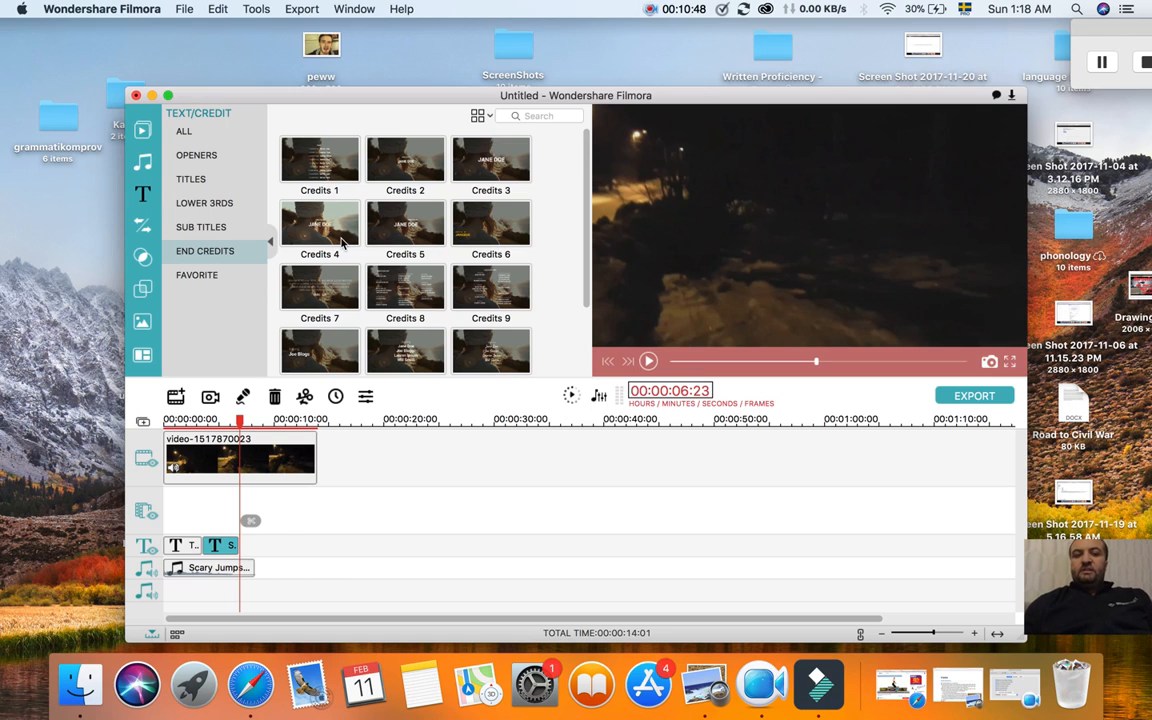
pyautogui.scroll(-3, 341, 242)
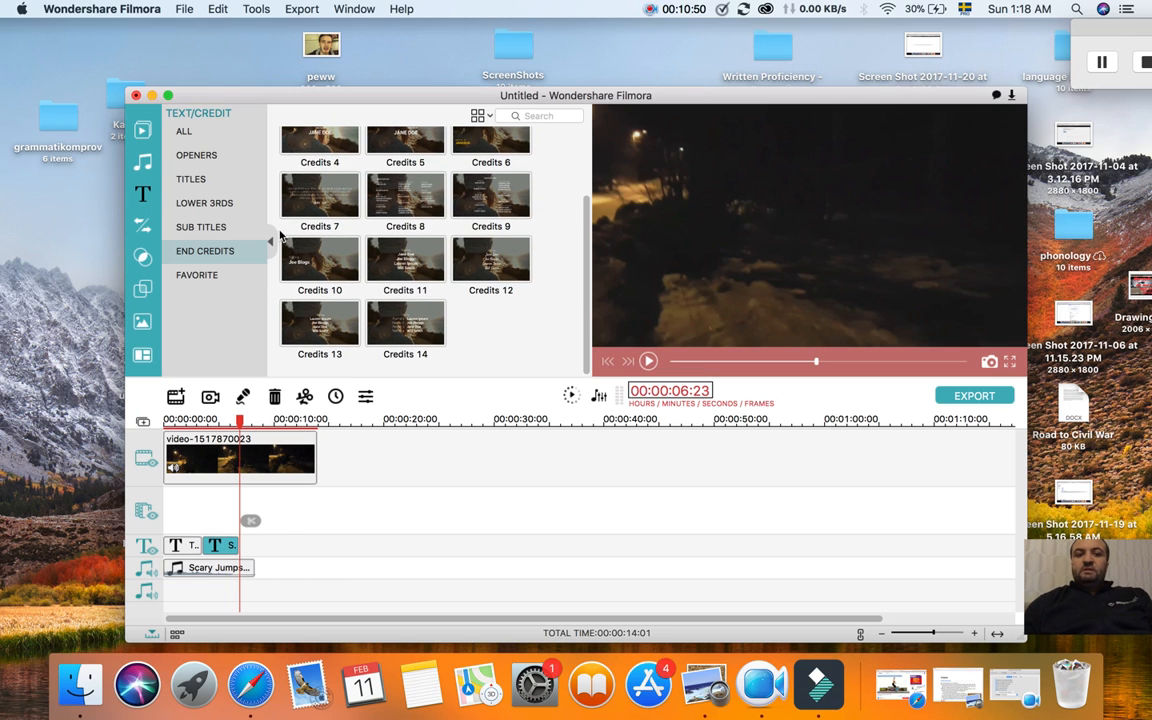
pyautogui.click(220, 156)
pyautogui.scroll(3, 331, 228)
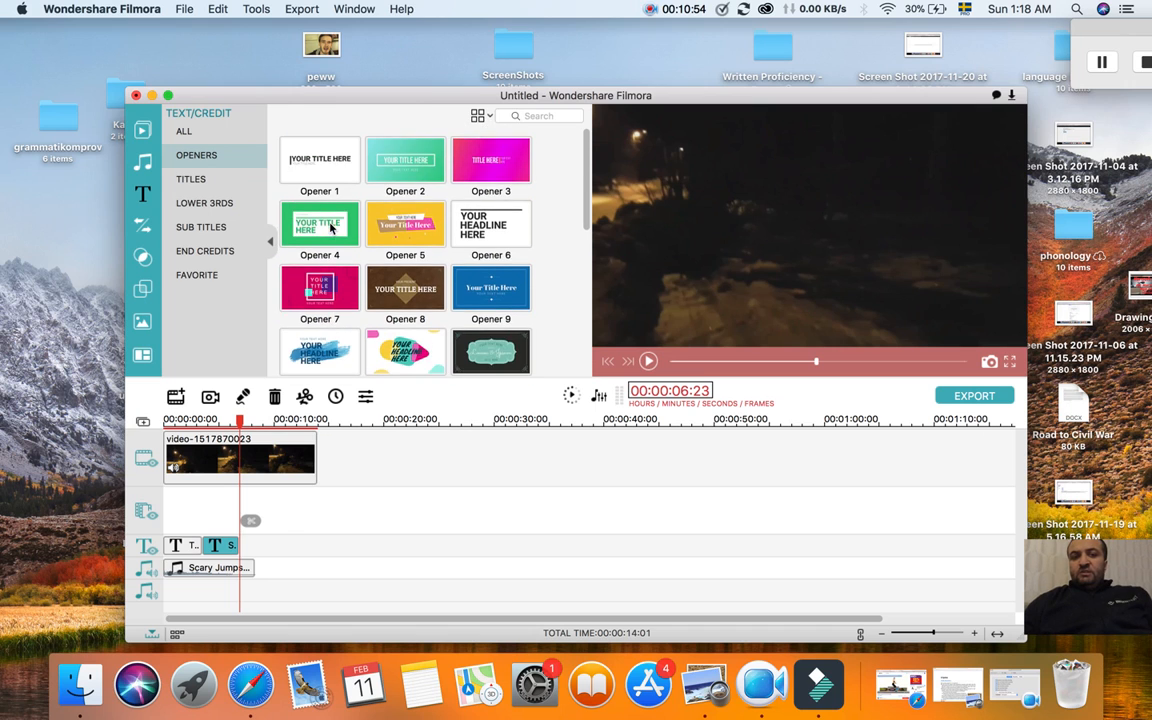
# Browse the opener presets through Opener 25 and the full text library, then open and close the Filmora Effects Store.
pyautogui.scroll(-5, 415, 320)
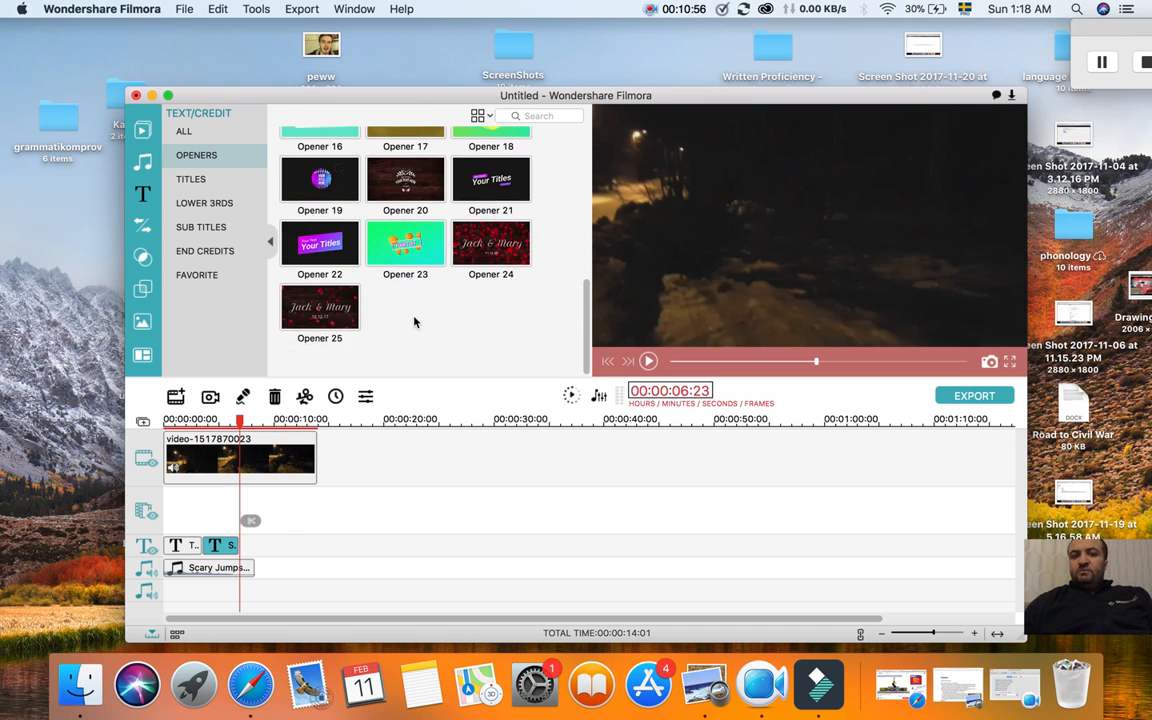
pyautogui.scroll(5, 415, 320)
pyautogui.scroll(-5, 360, 318)
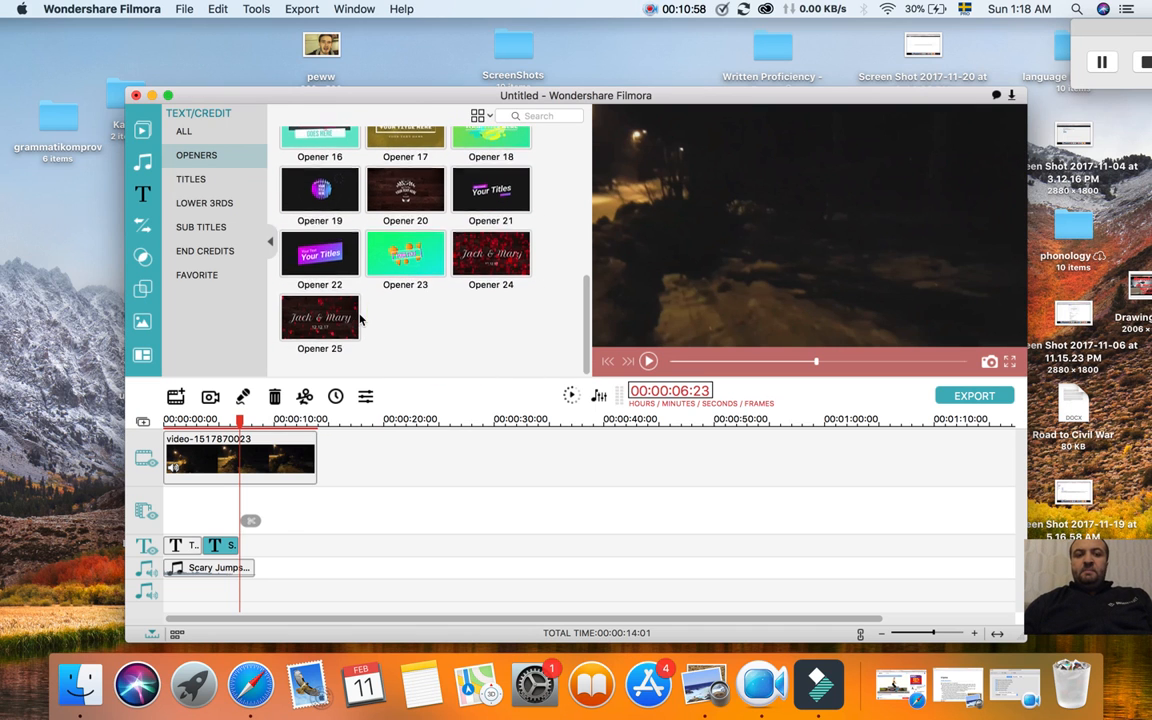
pyautogui.click(210, 275)
pyautogui.click(188, 133)
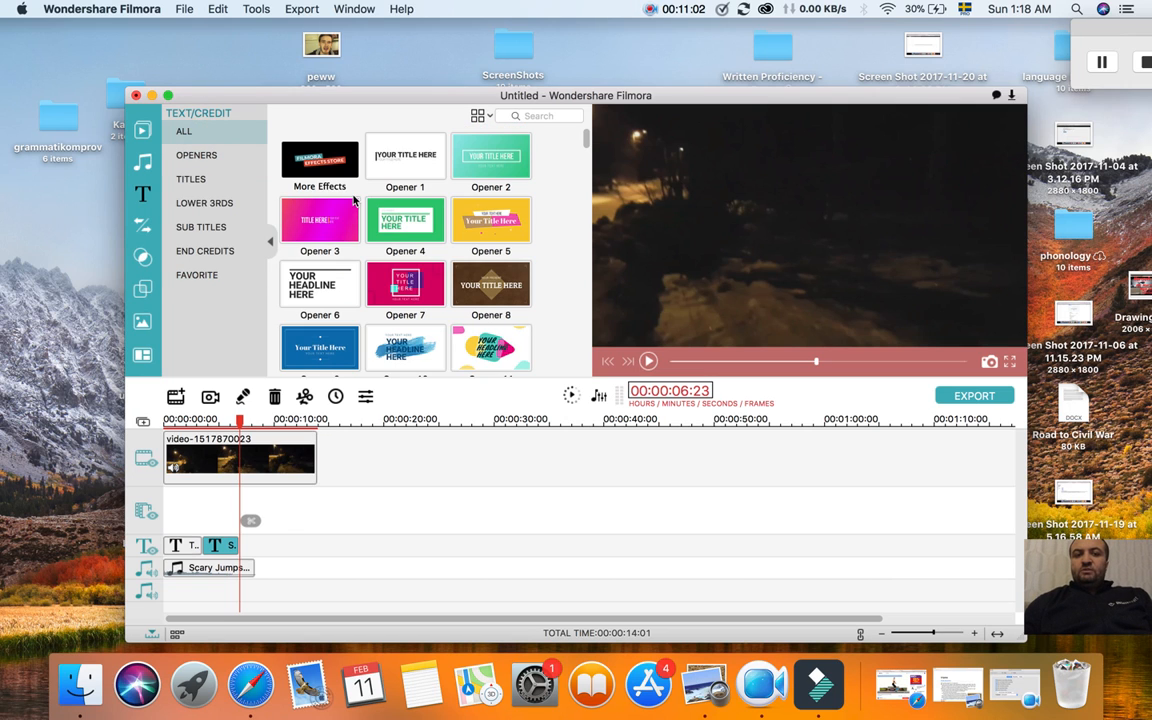
pyautogui.click(326, 173)
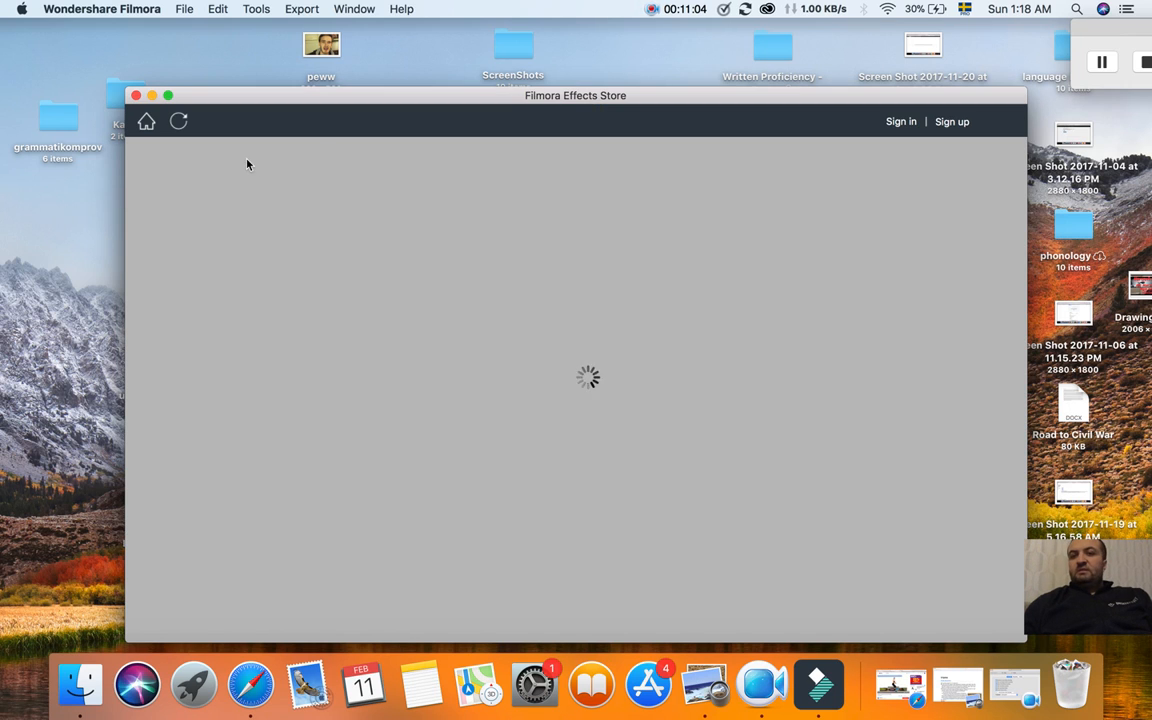
pyautogui.click(136, 95)
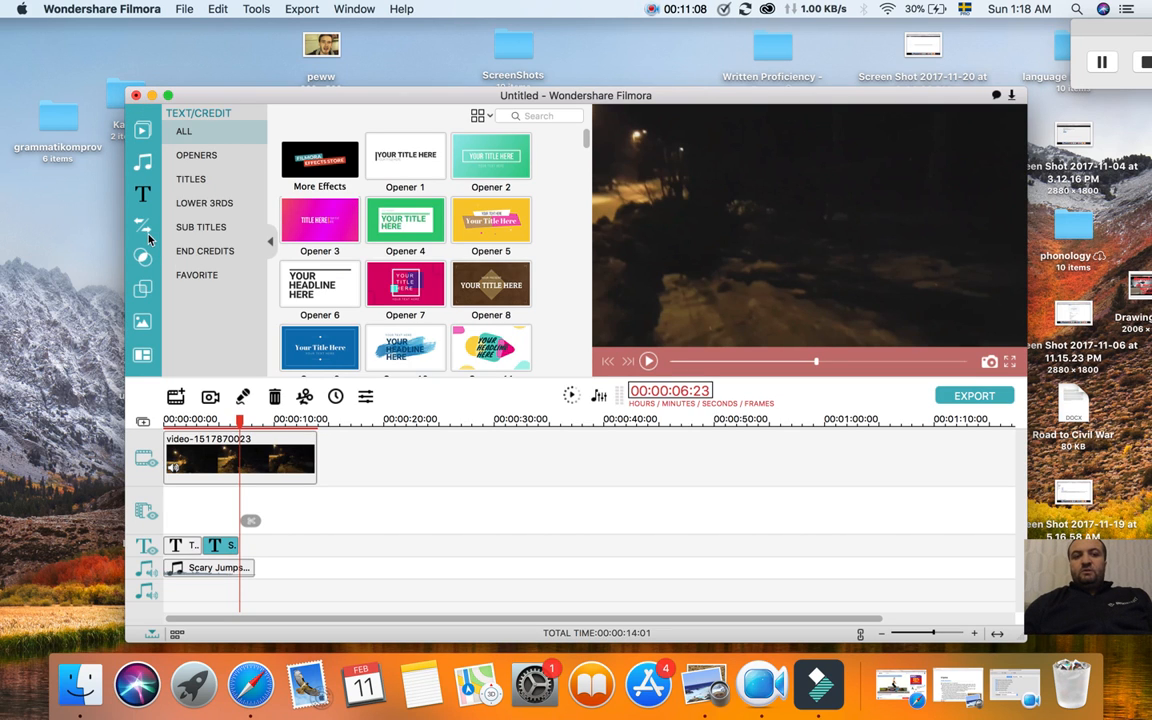
# Browse the full transitions library and preview the Cube transition.
pyautogui.click(142, 222)
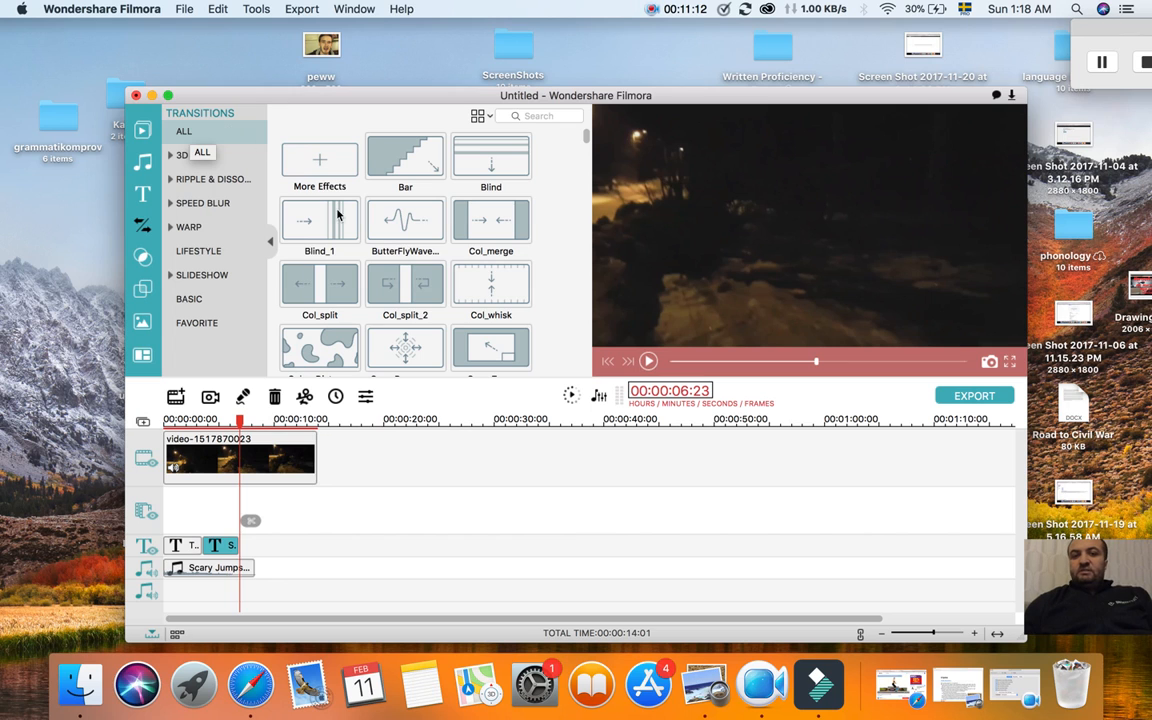
pyautogui.scroll(-5, 400, 260)
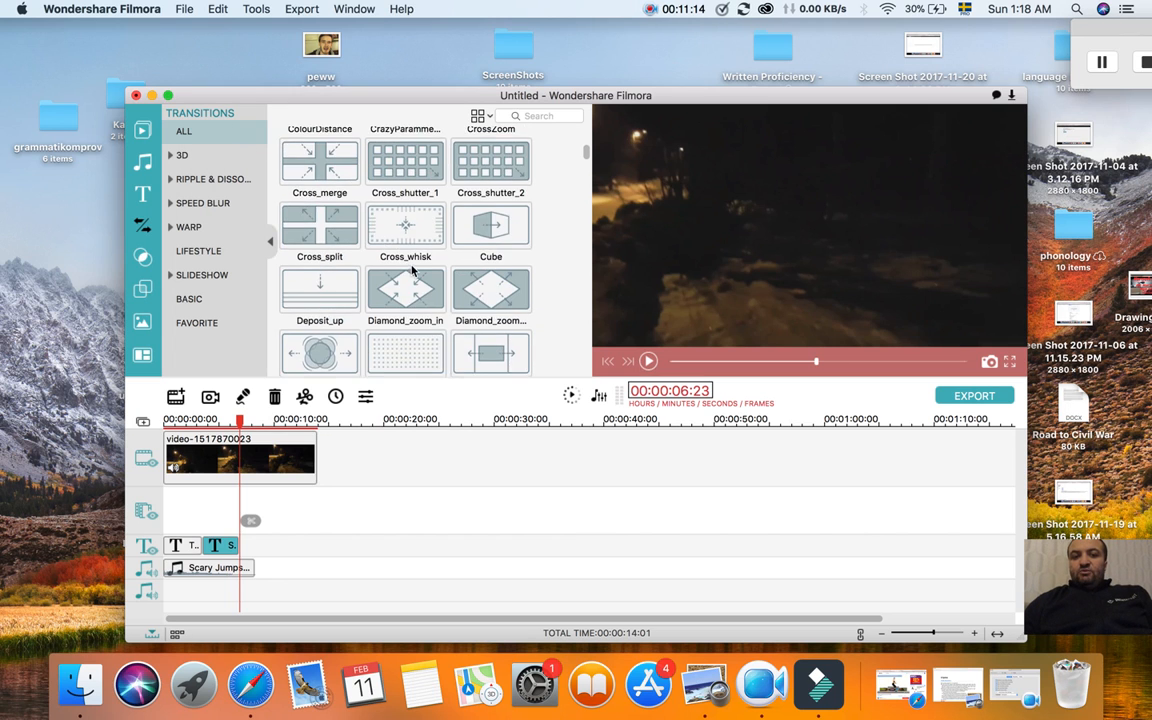
pyautogui.scroll(5, 411, 250)
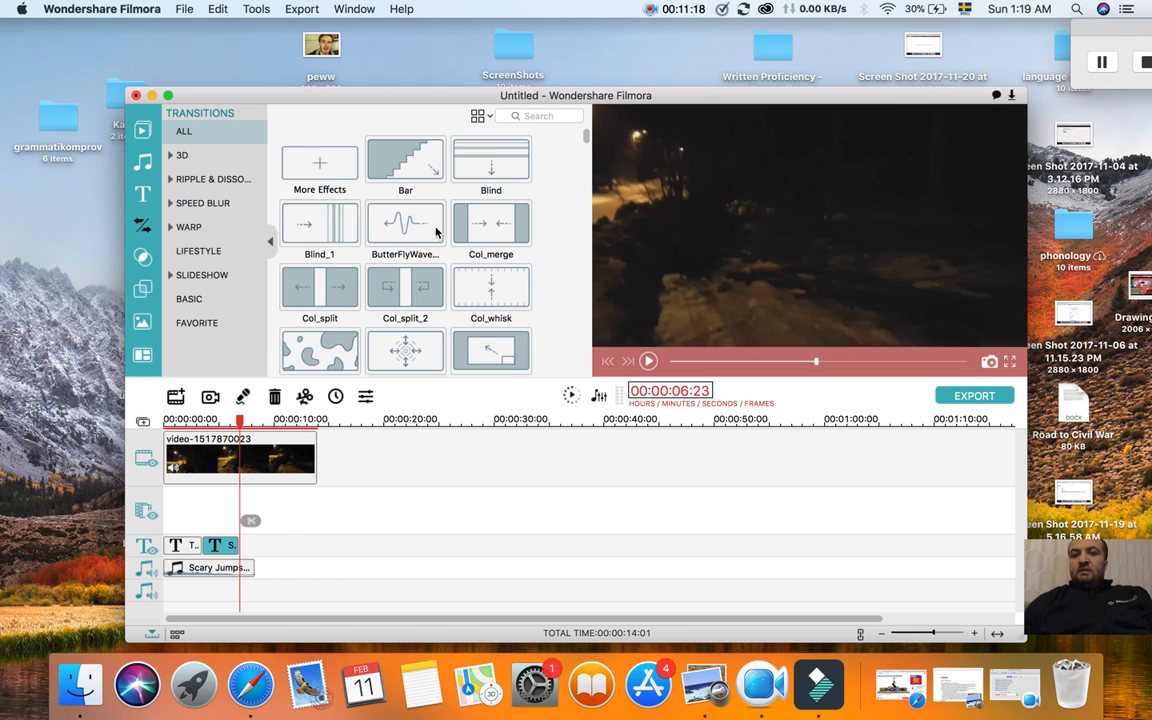
pyautogui.scroll(-3, 436, 232)
pyautogui.scroll(2, 468, 222)
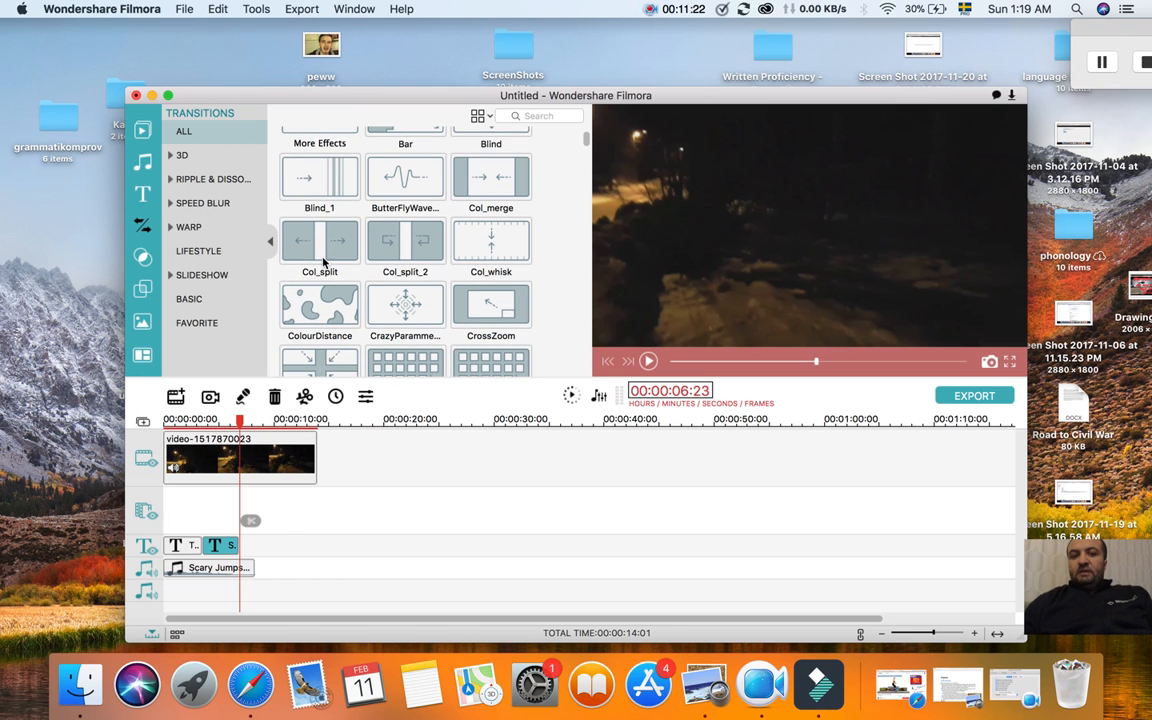
pyautogui.scroll(-5, 322, 262)
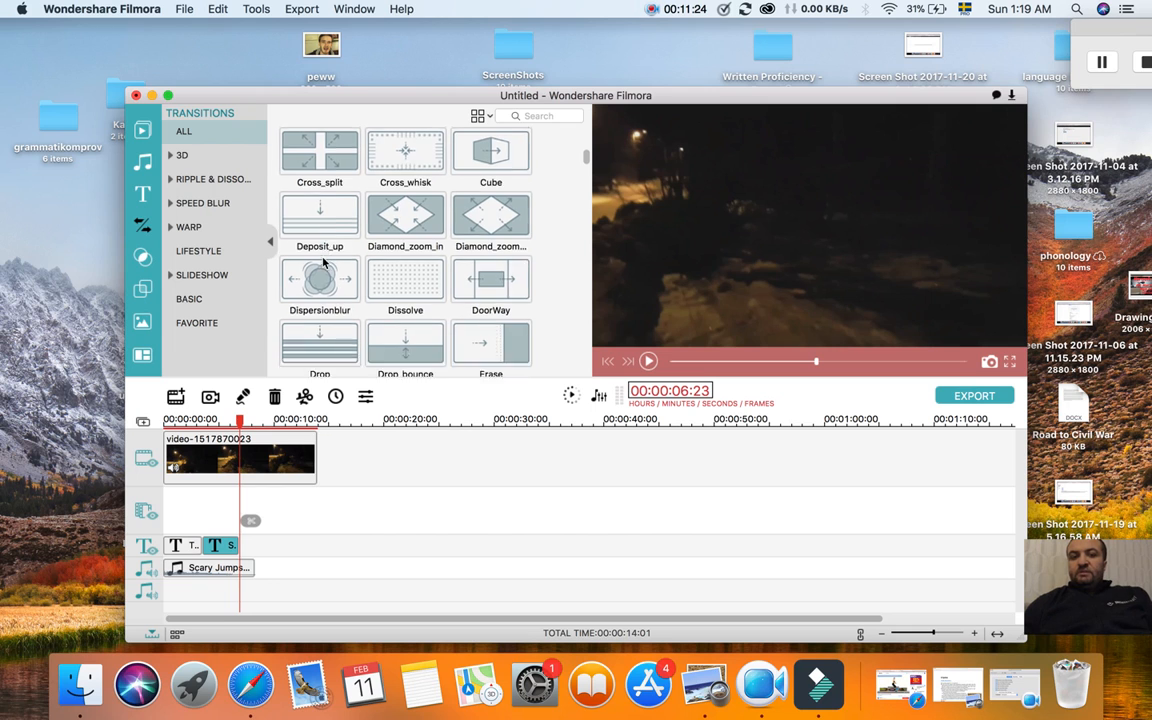
pyautogui.scroll(-6, 322, 262)
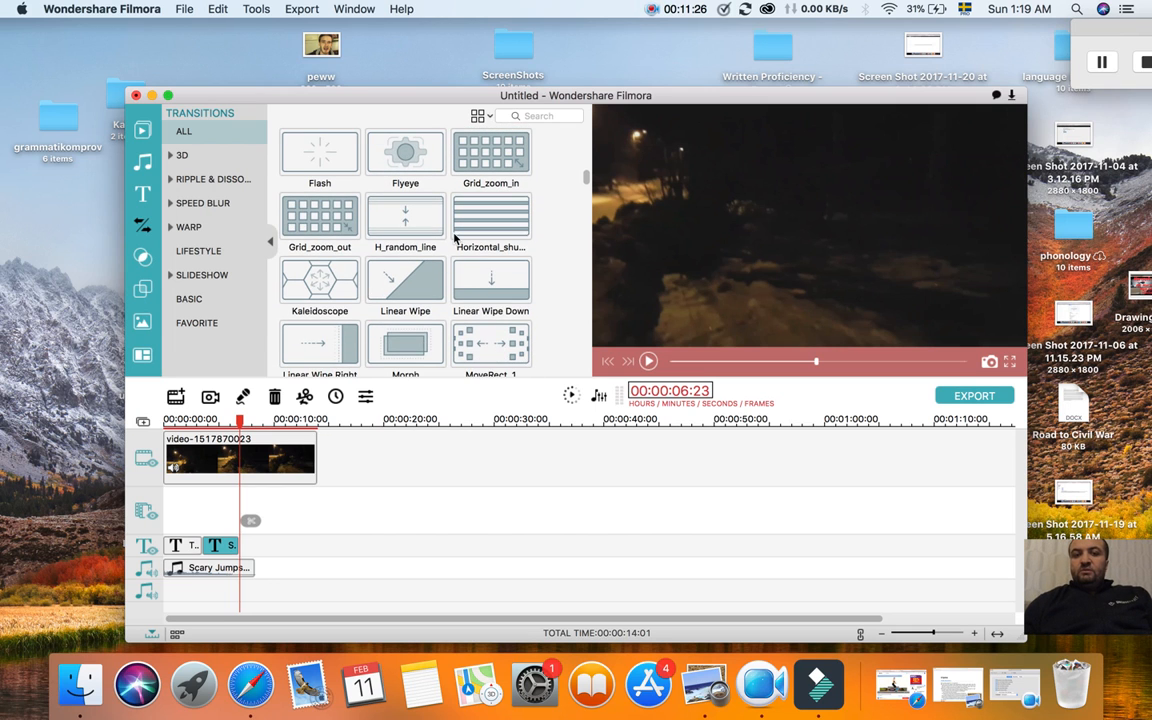
pyautogui.scroll(4, 455, 237)
pyautogui.click(485, 185)
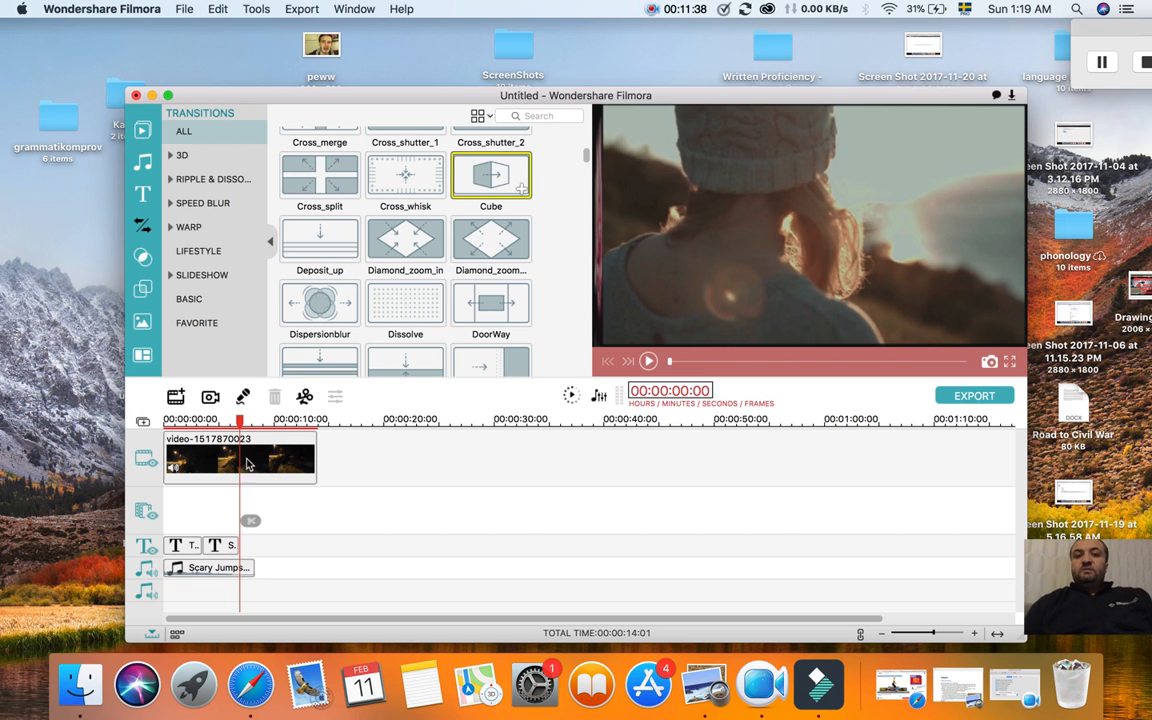
# Look further through the full transitions list, down to the Blurry Roll and Box Flip presets.
pyautogui.scroll(5, 350, 280)
pyautogui.scroll(-10, 380, 257)
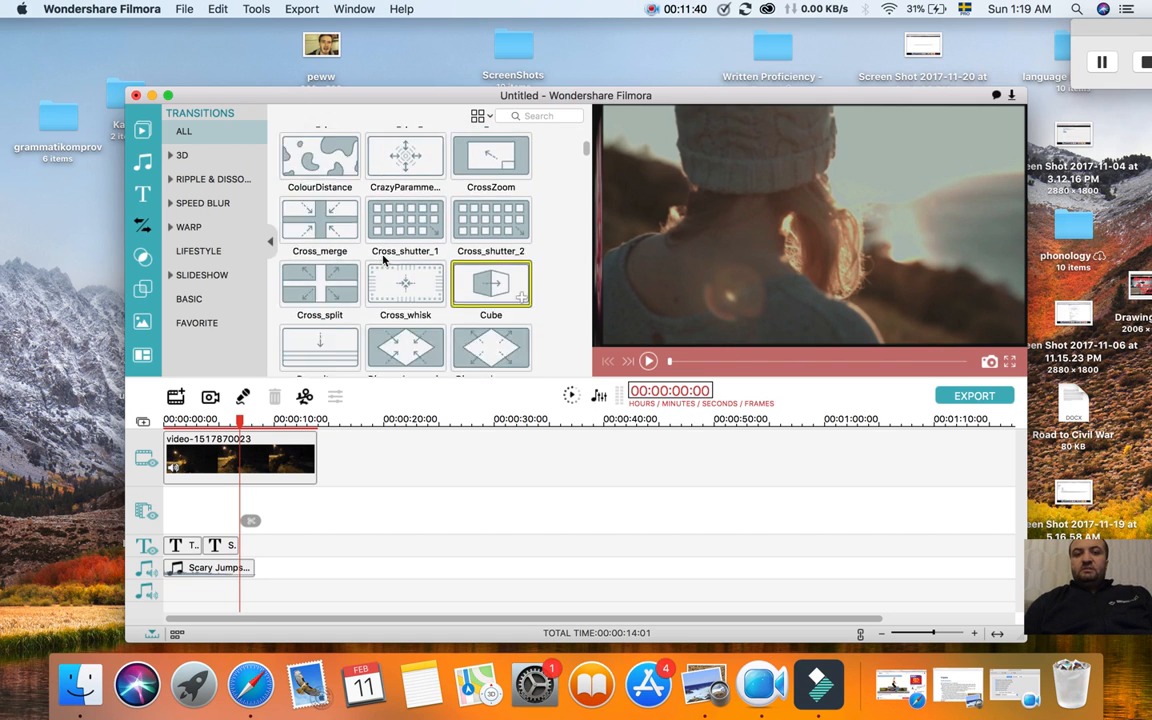
pyautogui.scroll(-15, 383, 259)
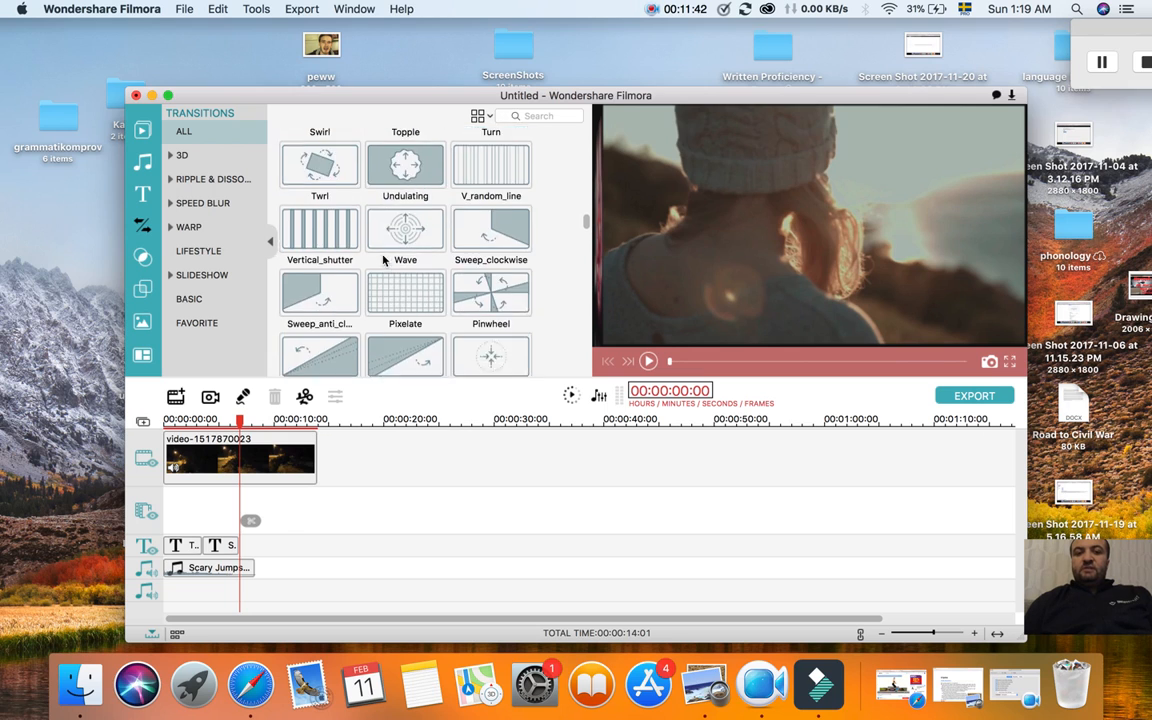
pyautogui.scroll(-12, 383, 259)
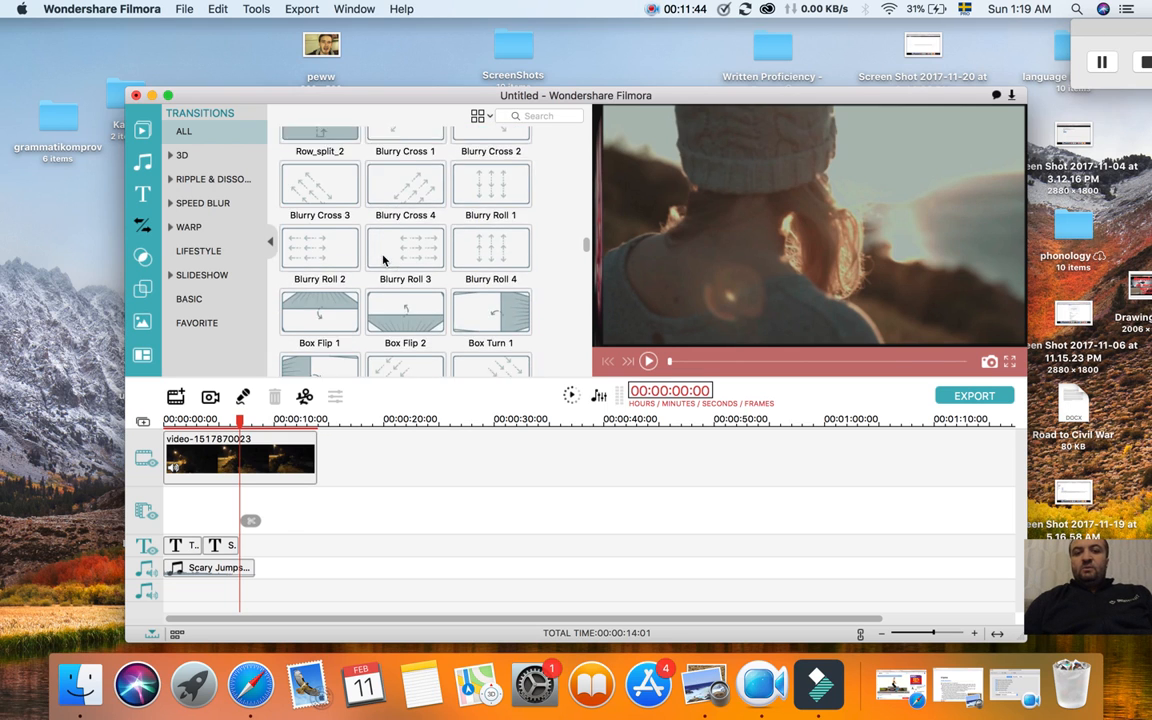
# Examine the Warp transitions, from CrossZoom and Morph through the Warp Zoom presets.
pyautogui.click(234, 229)
pyautogui.scroll(5, 342, 290)
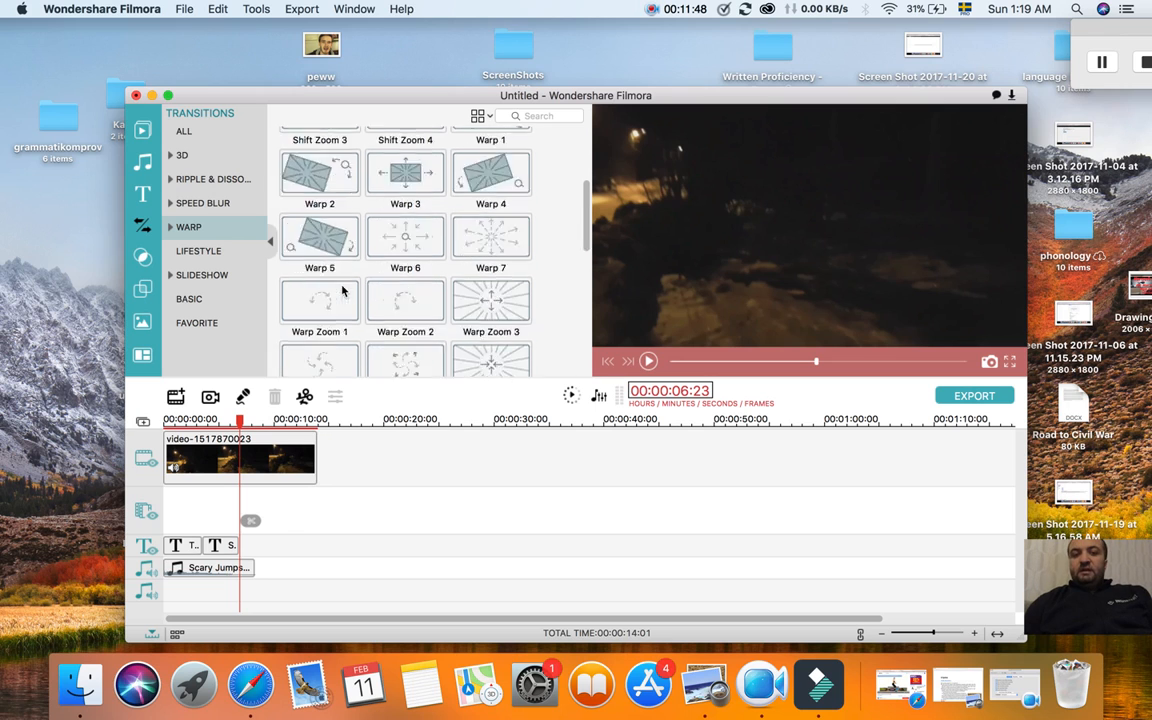
pyautogui.scroll(3, 342, 290)
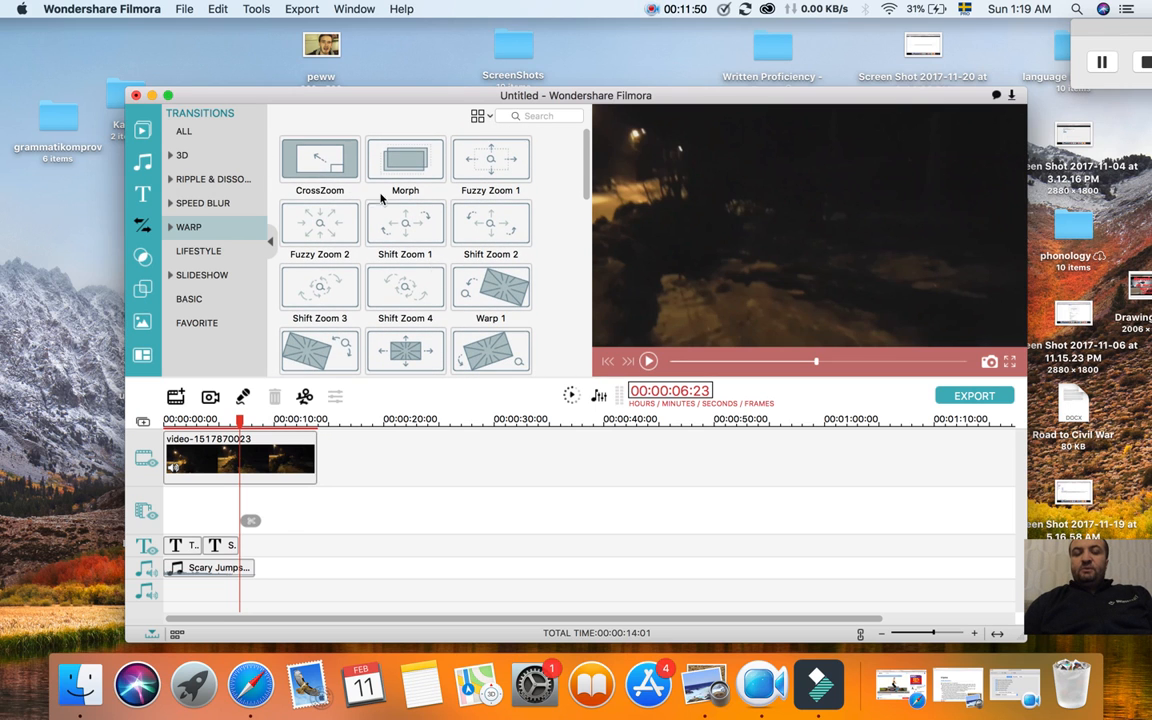
pyautogui.scroll(-4, 459, 311)
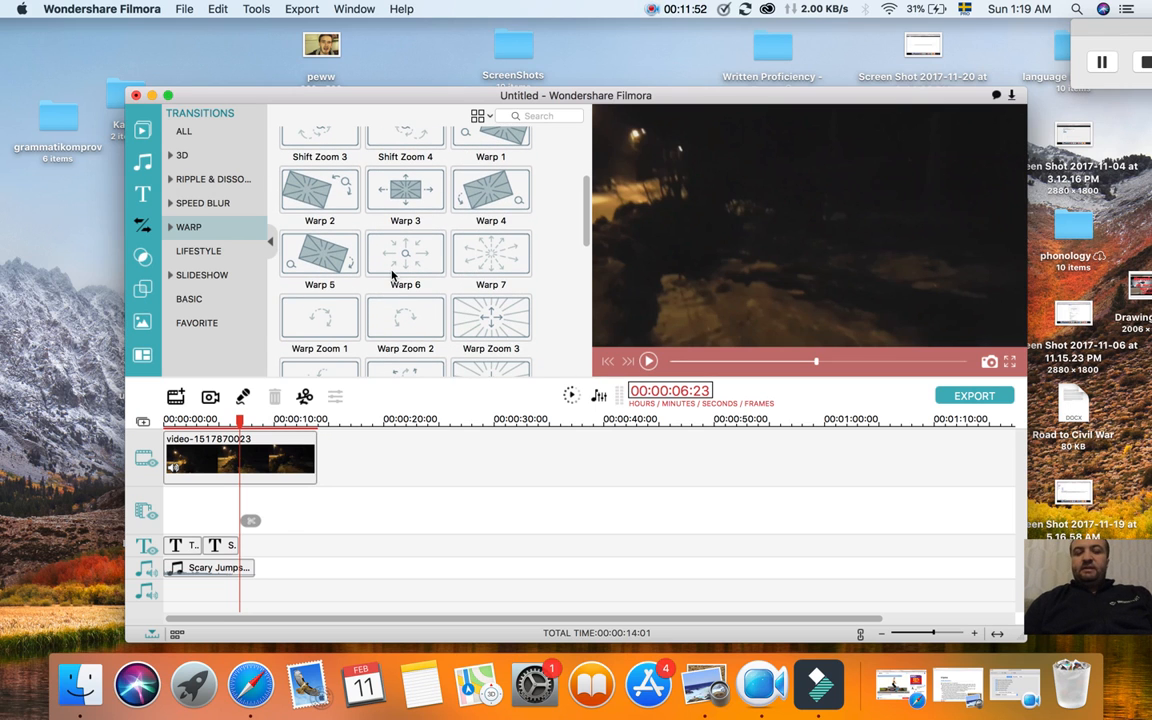
pyautogui.scroll(3, 392, 277)
pyautogui.scroll(1, 392, 277)
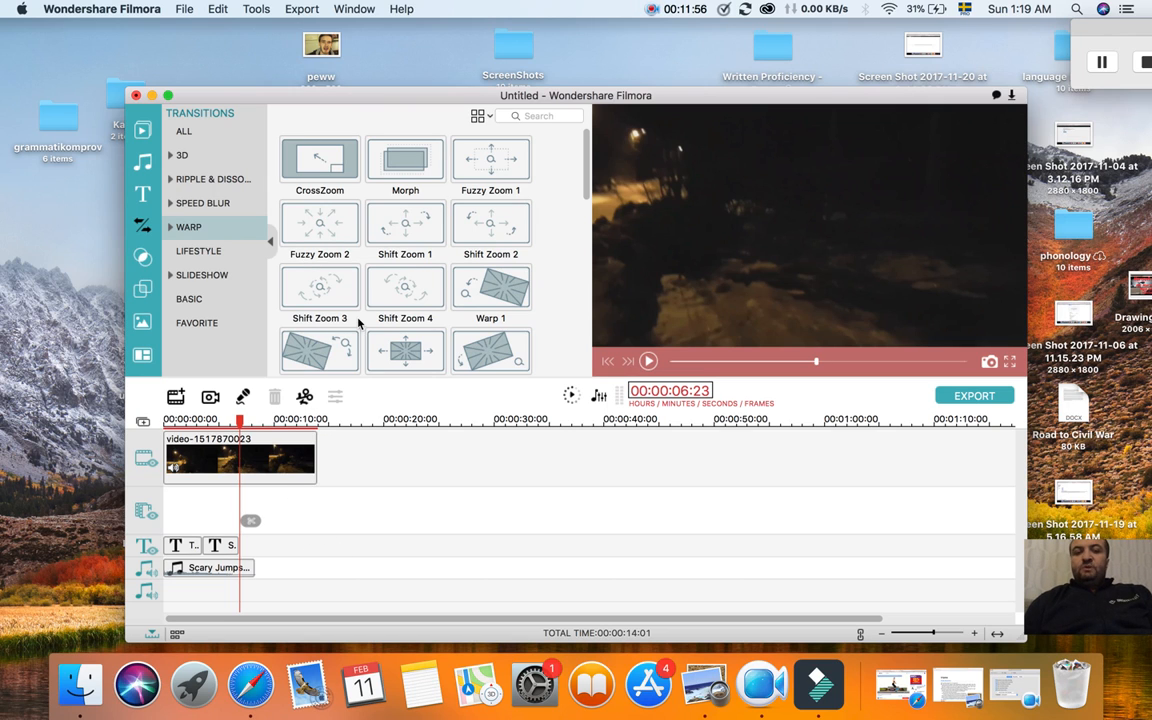
pyautogui.scroll(-4, 358, 322)
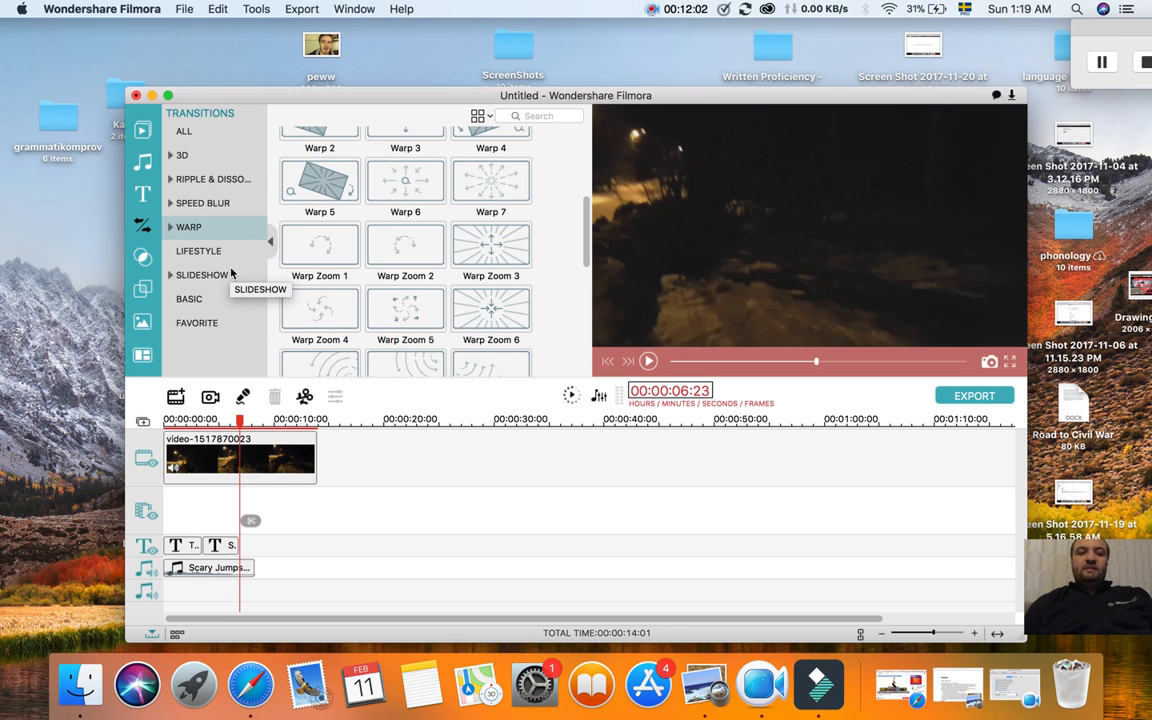
pyautogui.scroll(5, 340, 240)
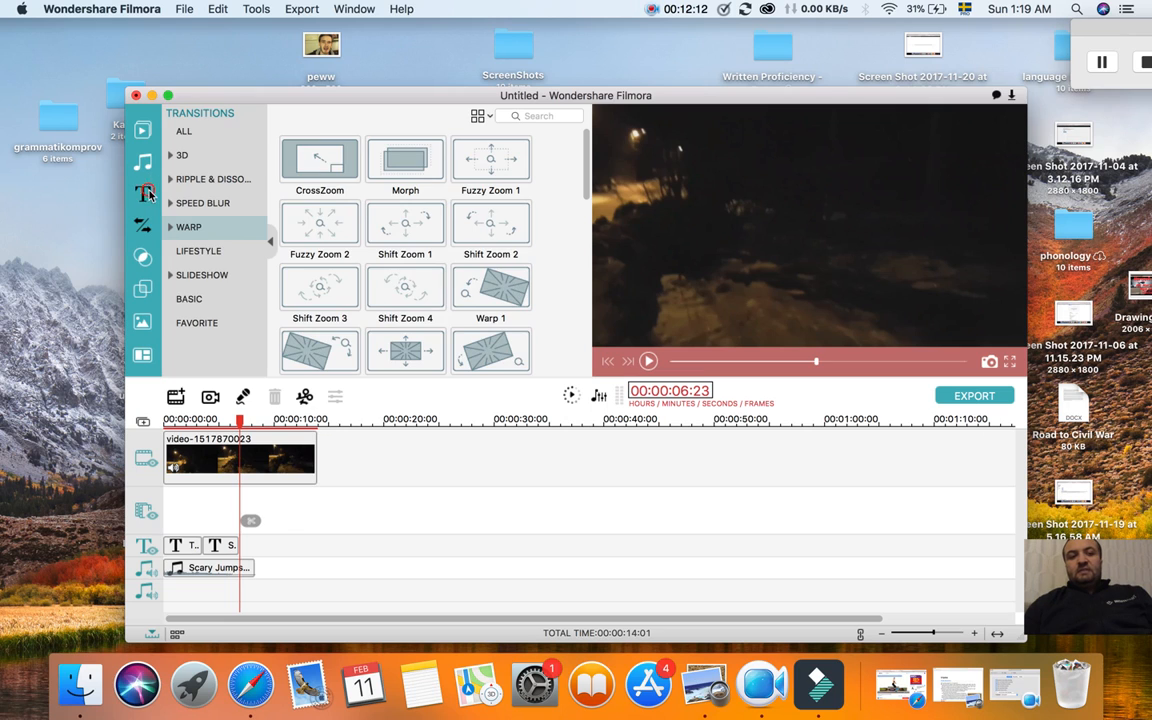
# Examine the filter categories, view the Instagram-style filters, and return to the list of all filters.
pyautogui.click(143, 190)
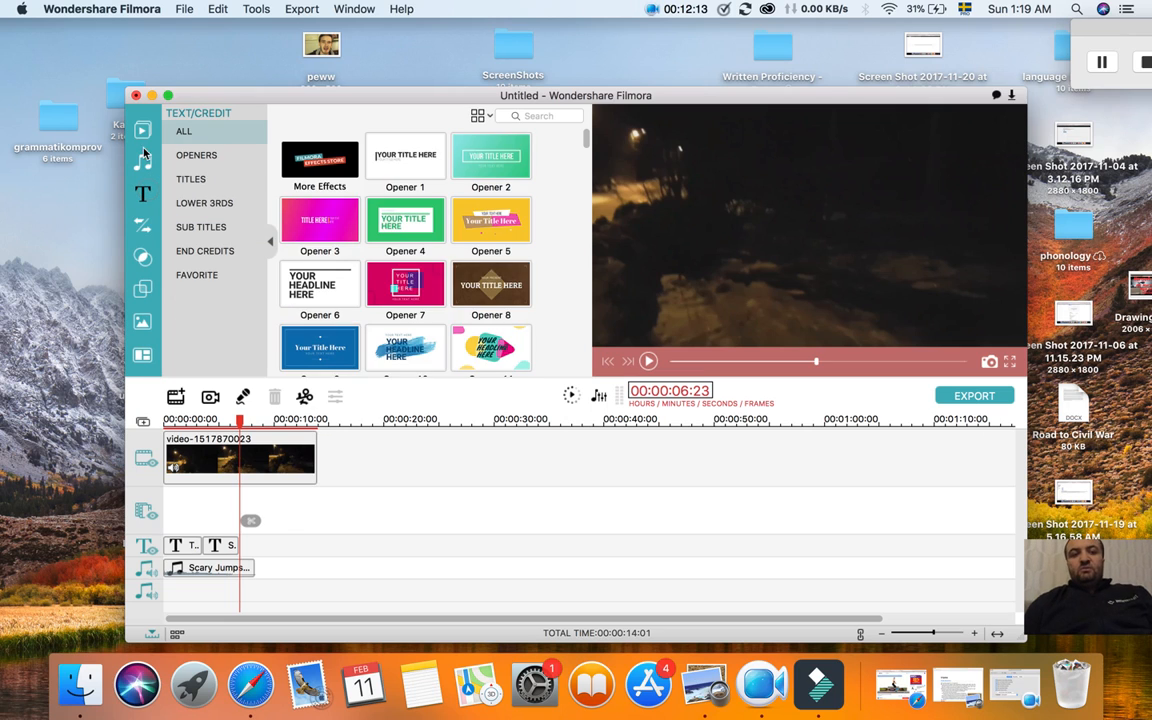
pyautogui.click(143, 257)
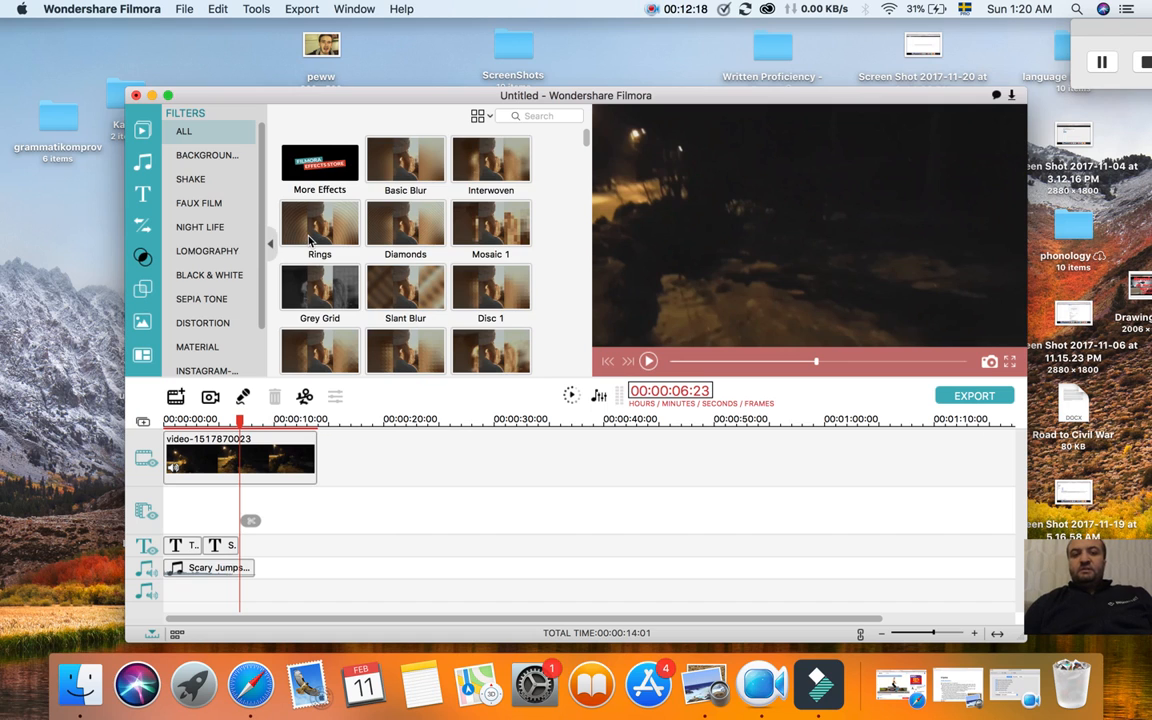
pyautogui.scroll(-3, 310, 240)
pyautogui.scroll(3, 310, 240)
pyautogui.scroll(-3, 237, 224)
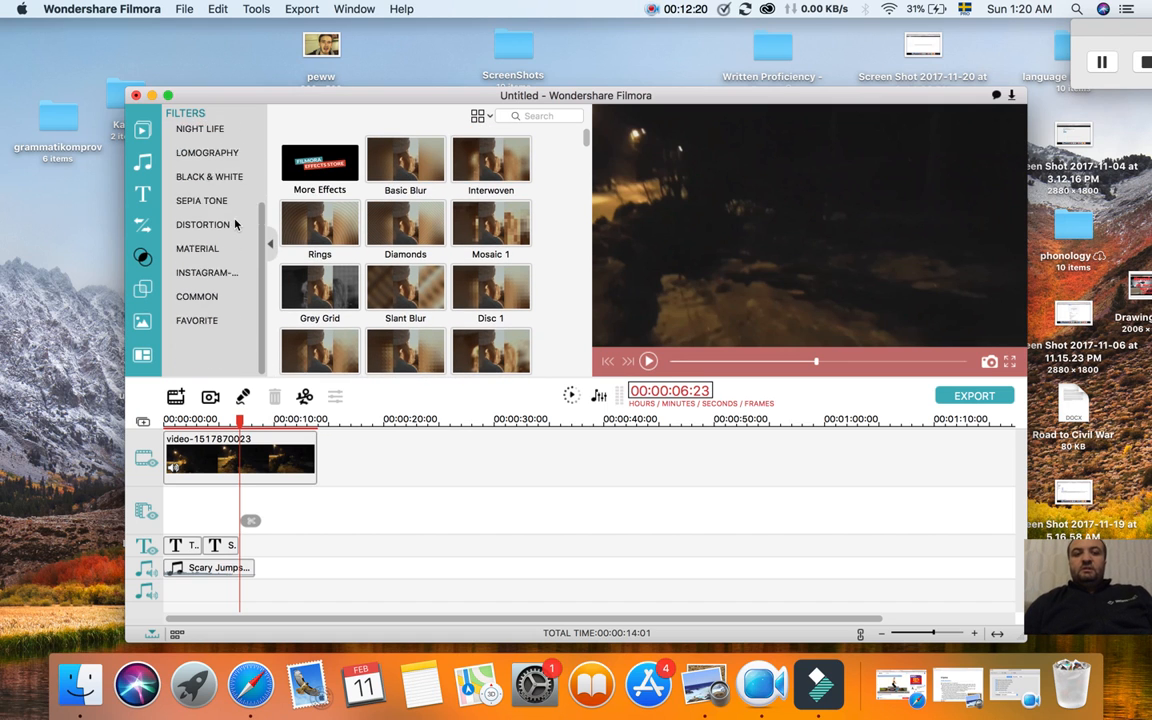
pyautogui.scroll(3, 237, 224)
pyautogui.scroll(-1, 236, 224)
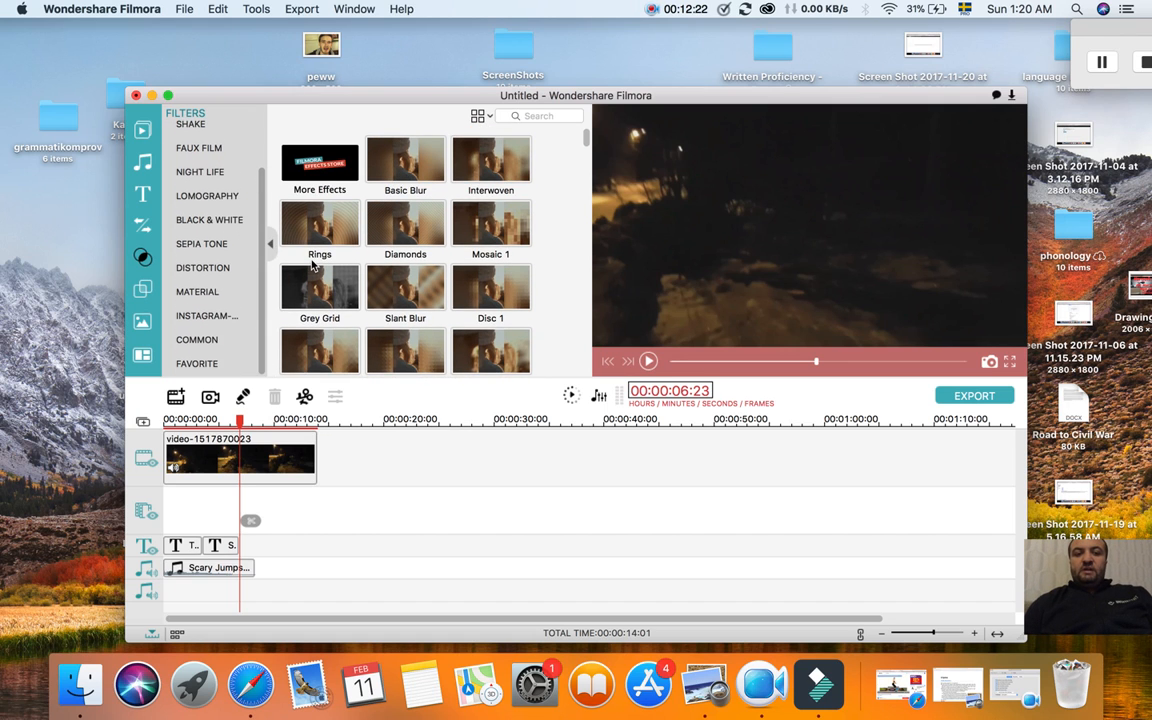
pyautogui.click(229, 317)
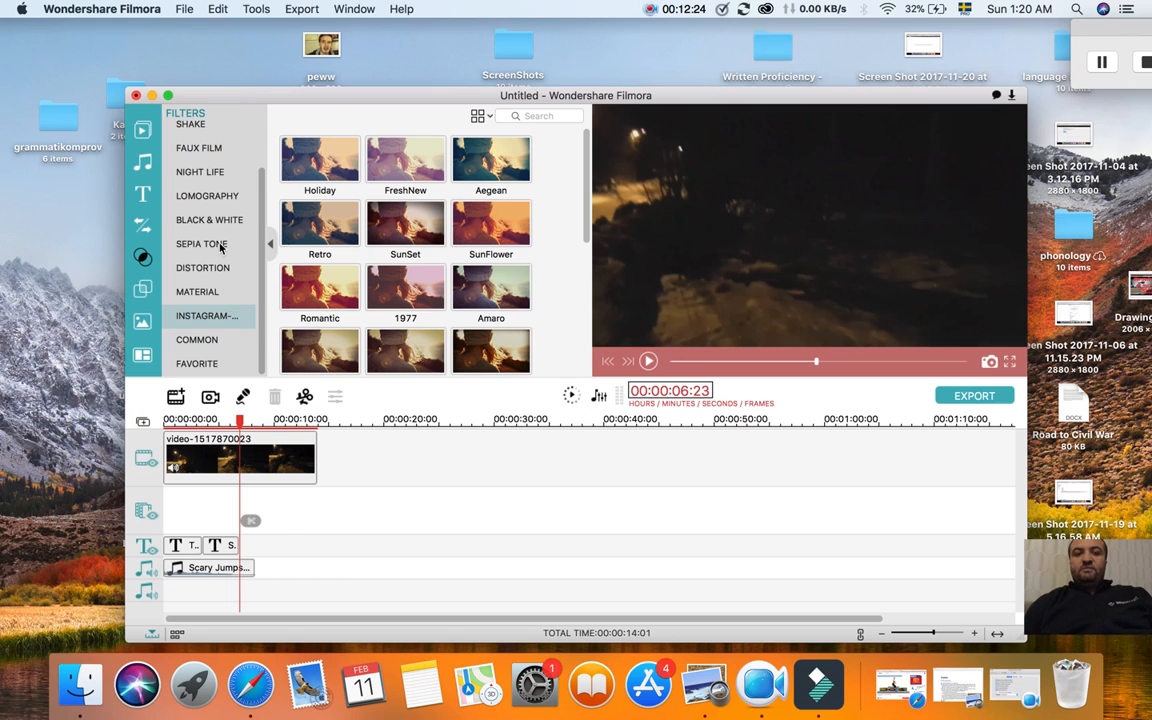
pyautogui.scroll(2, 205, 200)
pyautogui.click(183, 131)
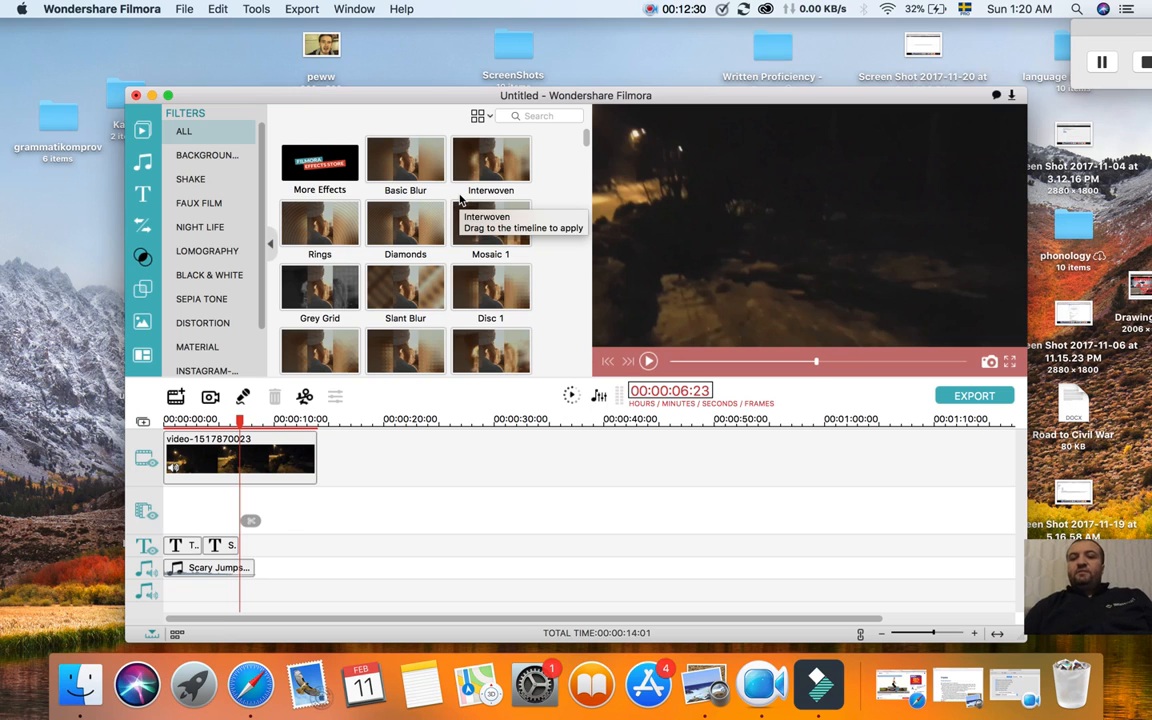
# Add the Basic Blur filter to the timeline at the playhead and play the project from there.
pyautogui.click(399, 152)
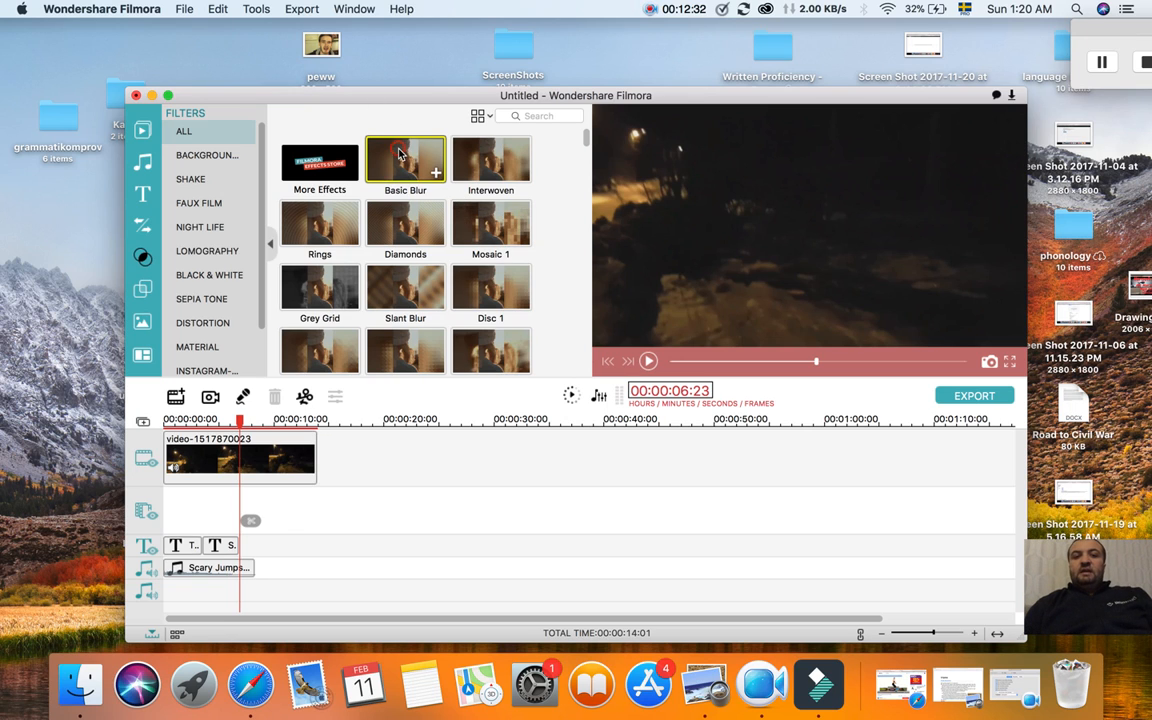
pyautogui.click(436, 173)
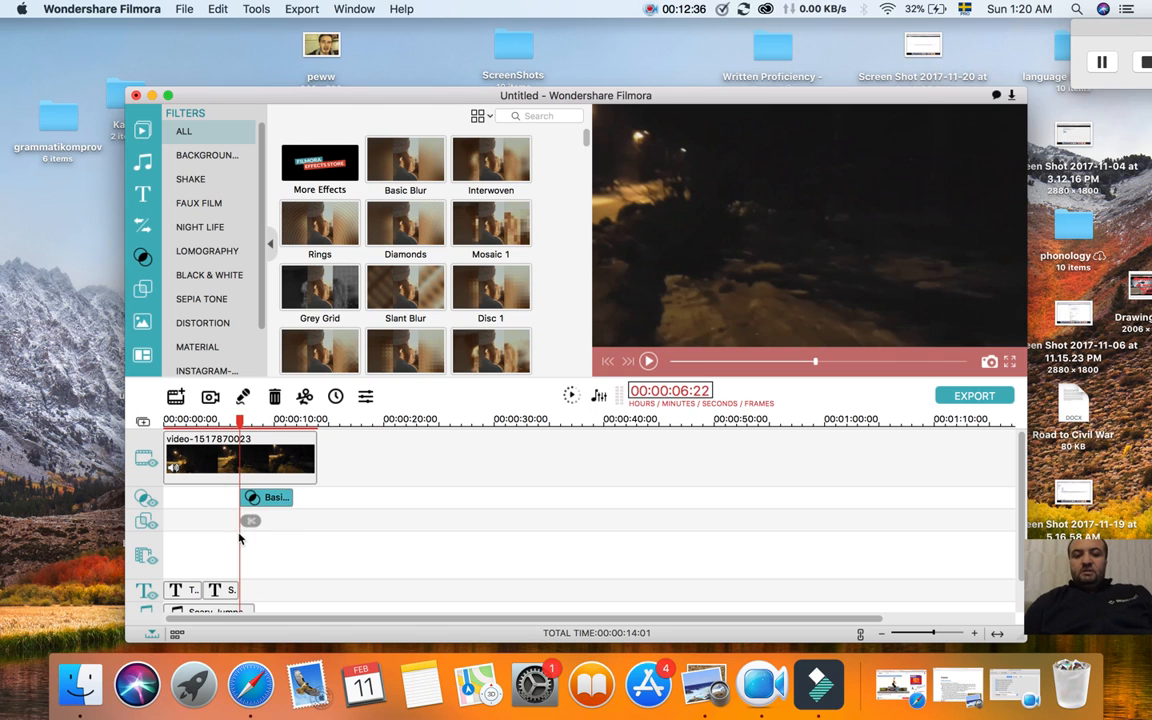
pyautogui.press('space')
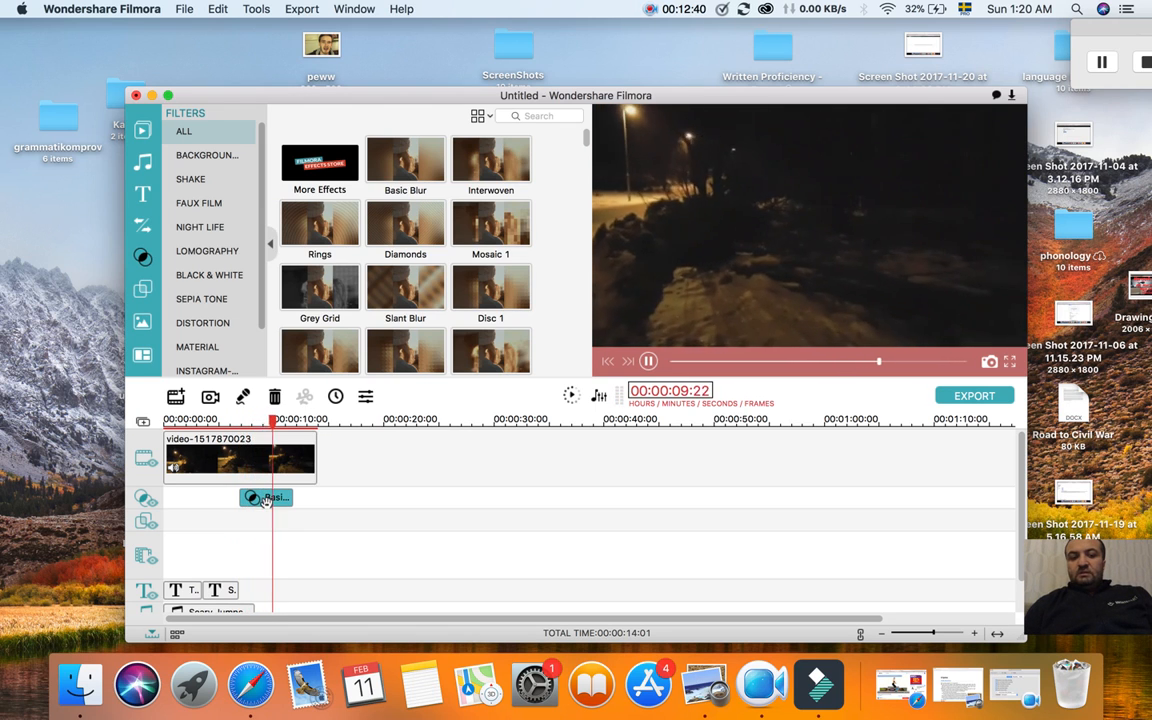
# Set the Basic Blur filter's Source Width to 0.80 and confirm its effect properties.
pyautogui.doubleClick(265, 498)
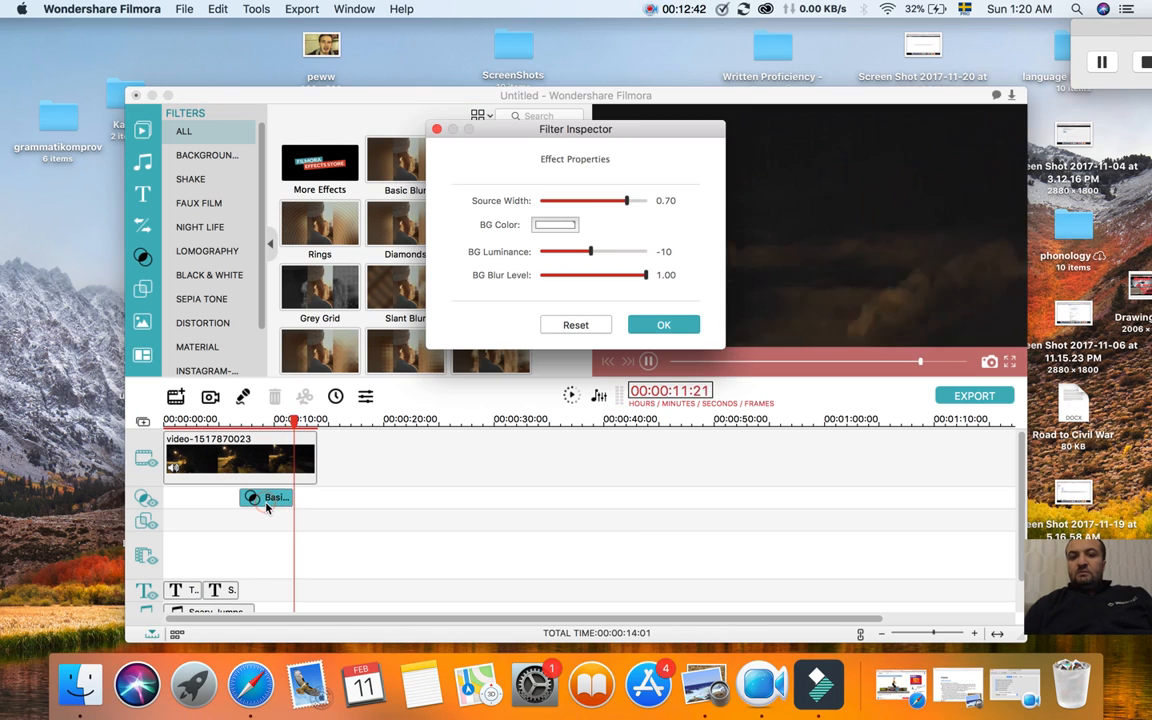
pyautogui.moveTo(627, 200); pyautogui.dragTo(646, 200)
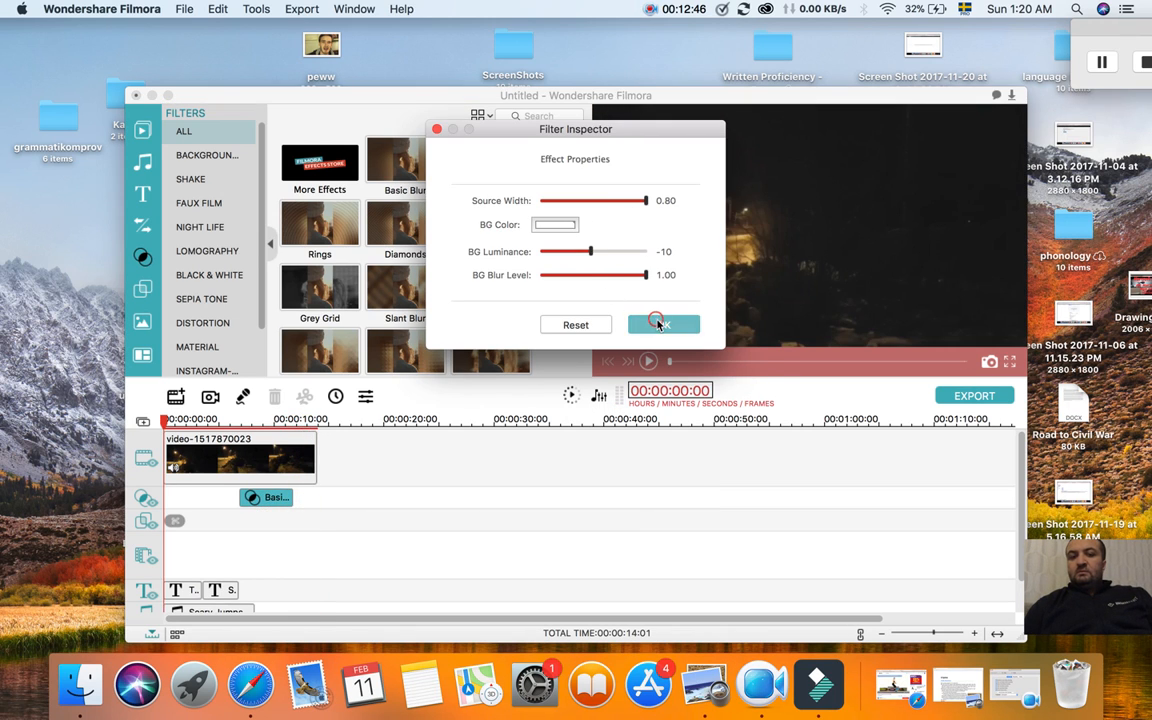
pyautogui.click(658, 324)
# Play the project from about 00:00:06:12 to review the Basic Blur section, and pause near the filter's end.
pyautogui.click(237, 422)
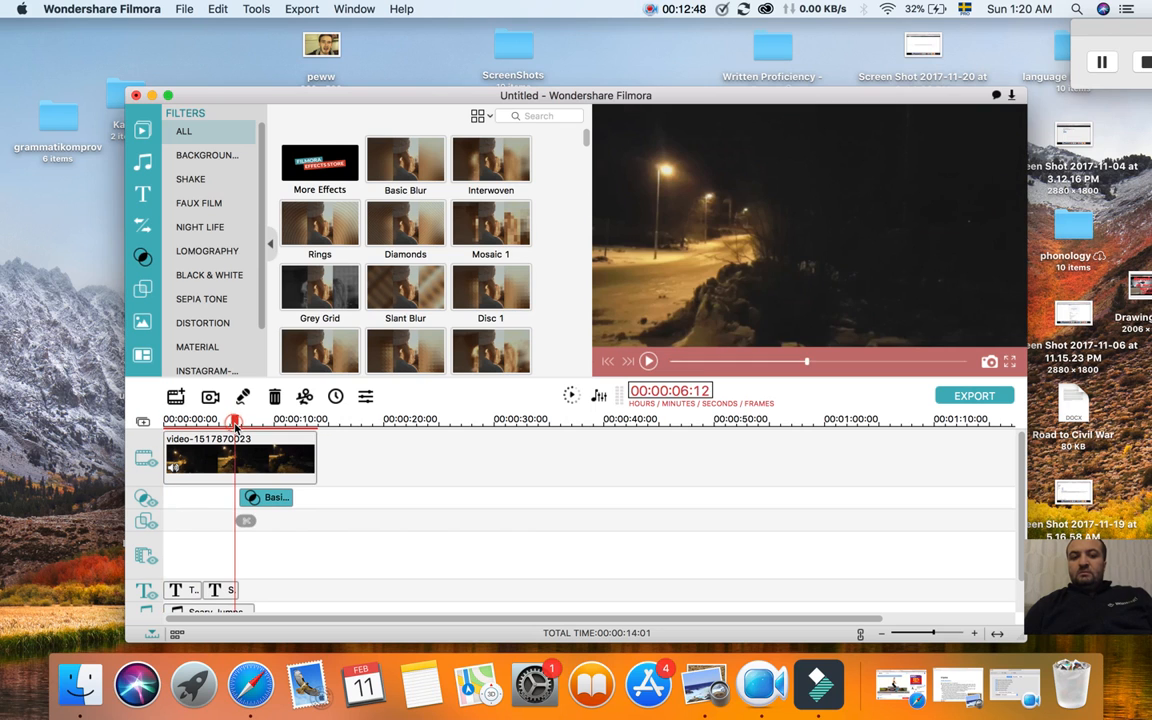
pyautogui.press('space')
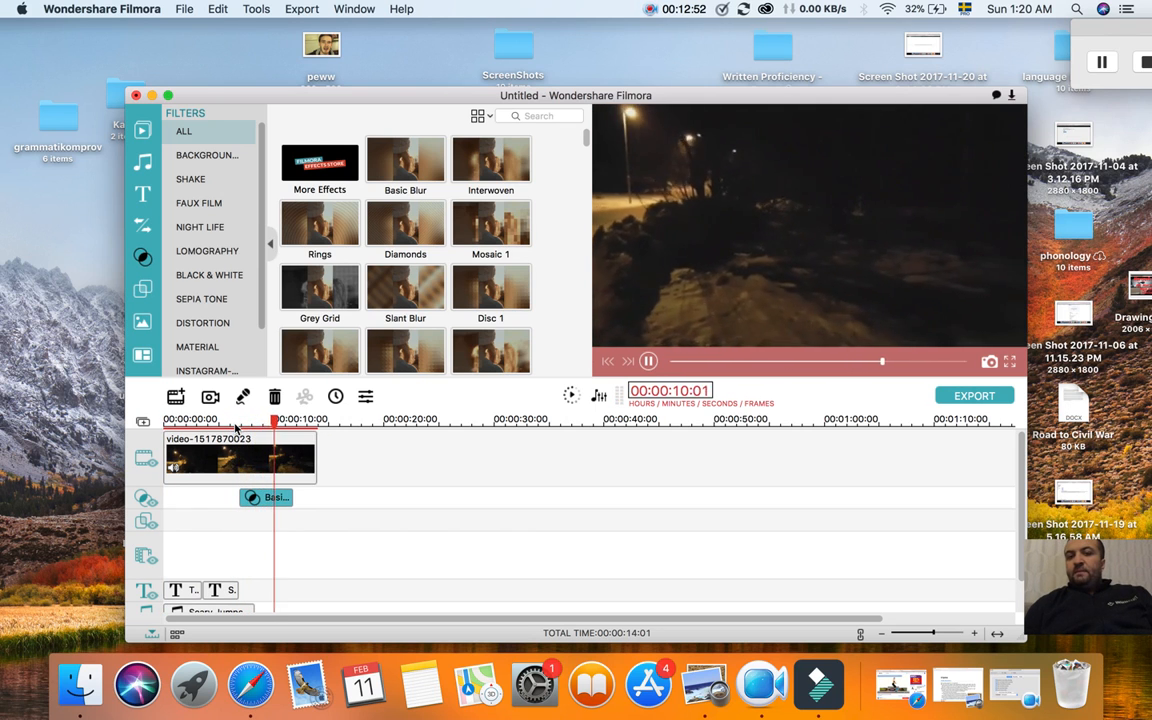
pyautogui.press('space')
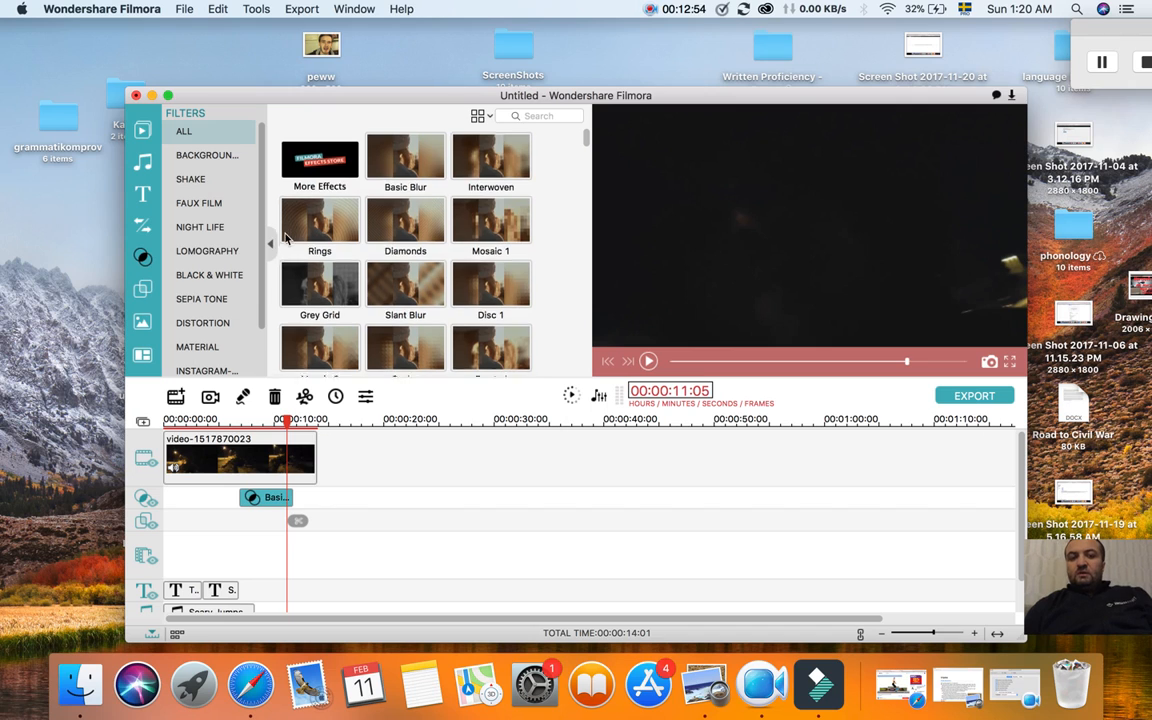
# Look through the blur, mosaic and color filters in the full filter list and preview the FreshNew filter.
pyautogui.scroll(-1, 418, 201)
pyautogui.scroll(1, 418, 201)
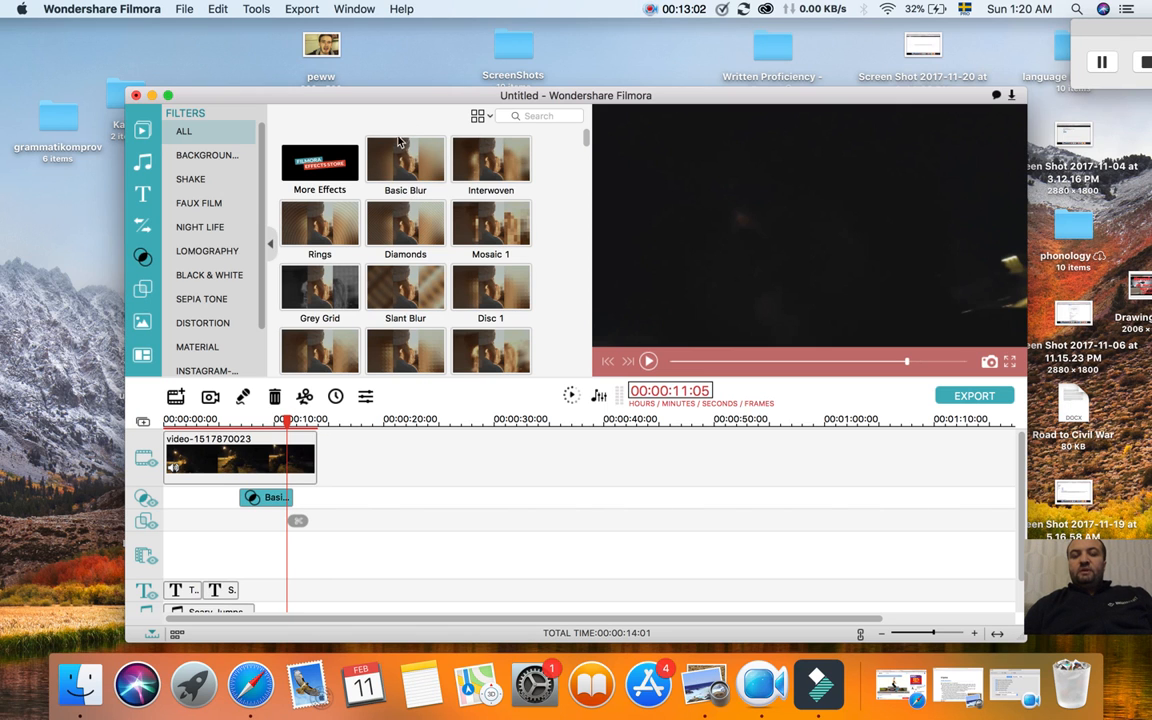
pyautogui.scroll(-10, 420, 212)
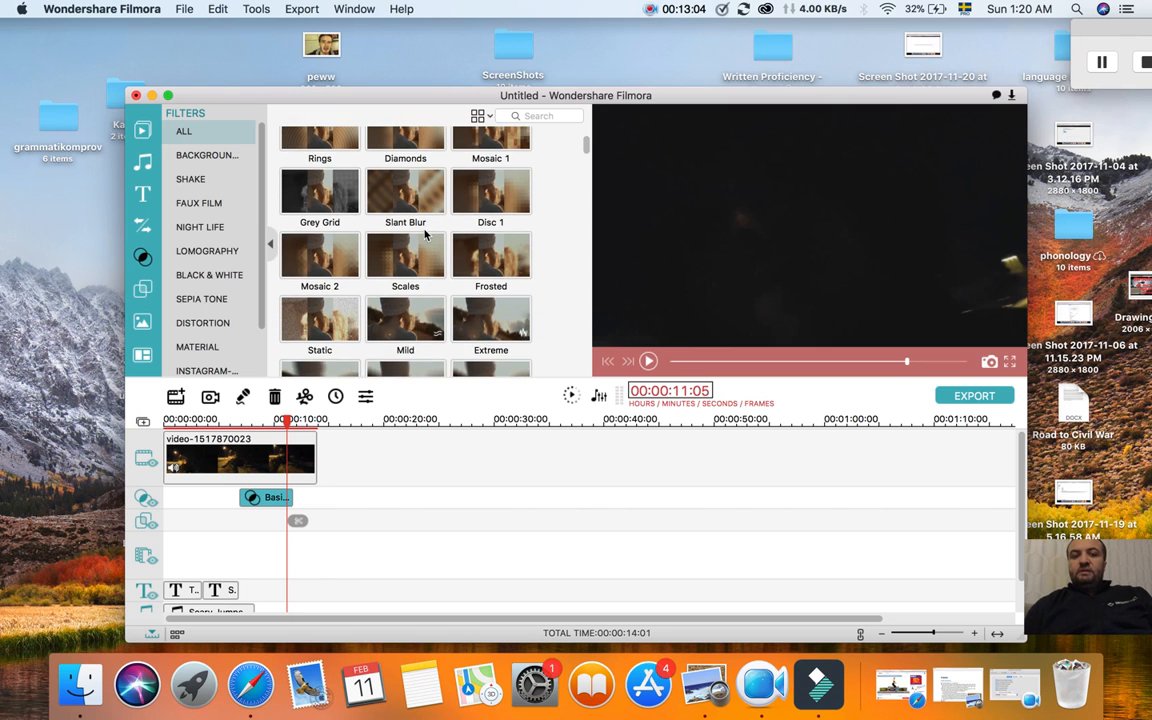
pyautogui.scroll(-6, 425, 233)
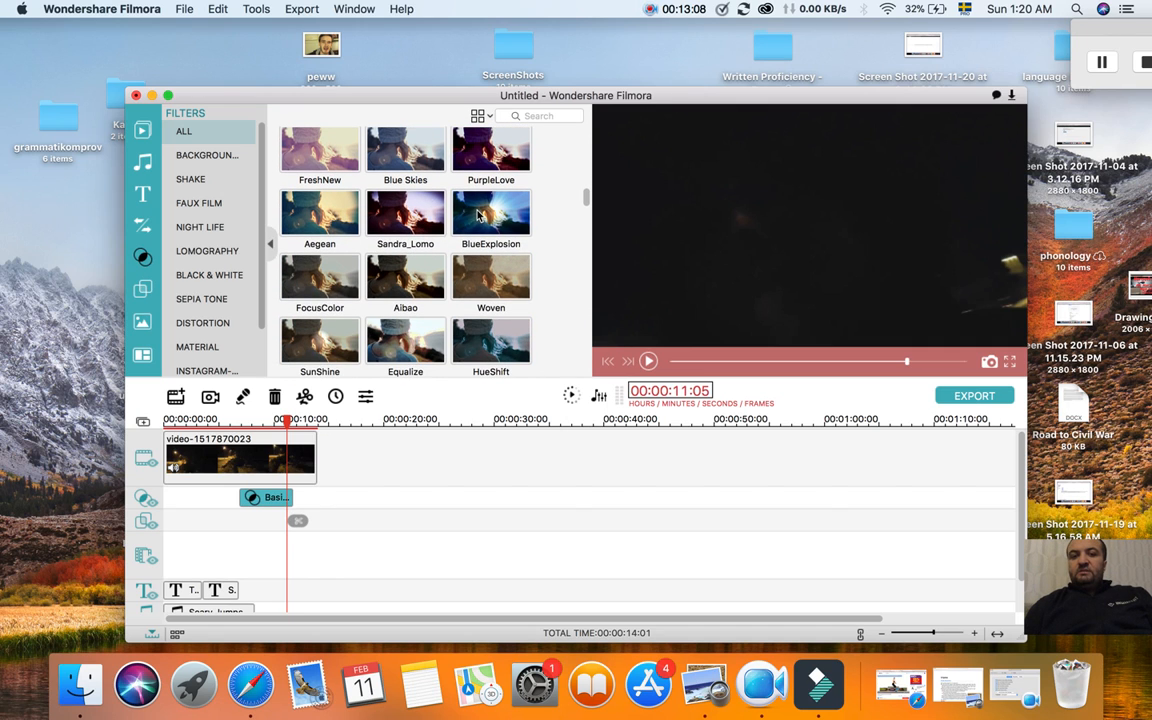
pyautogui.scroll(2, 395, 213)
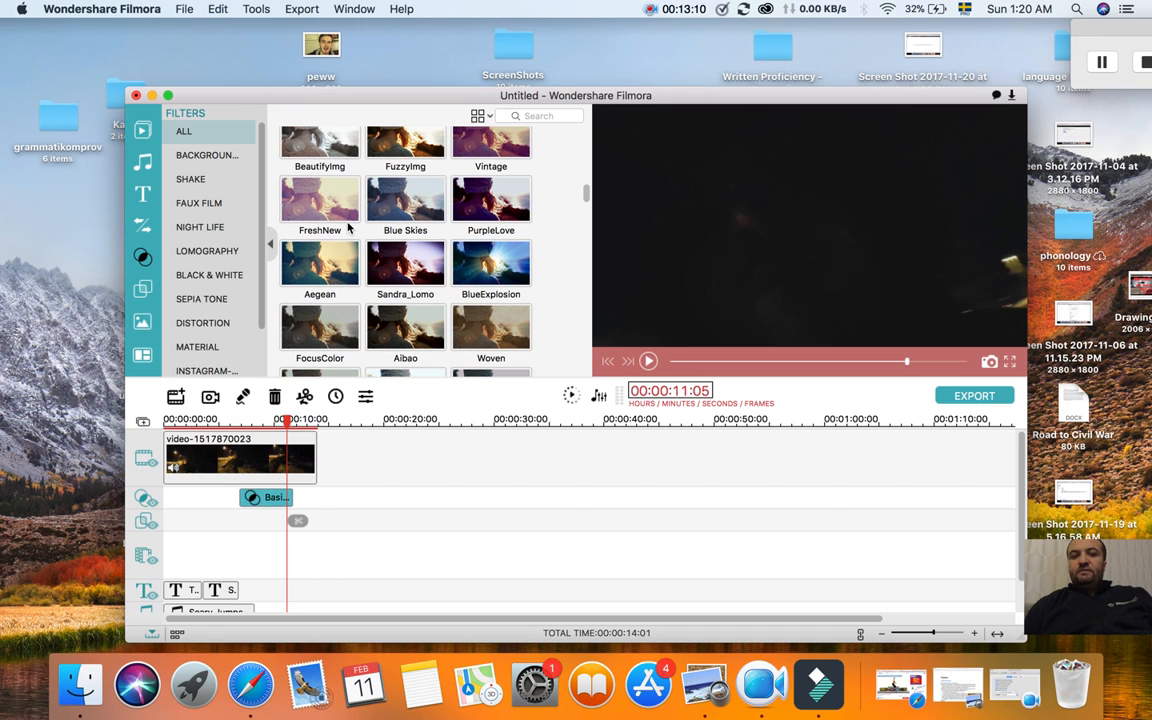
pyautogui.scroll(1, 316, 233)
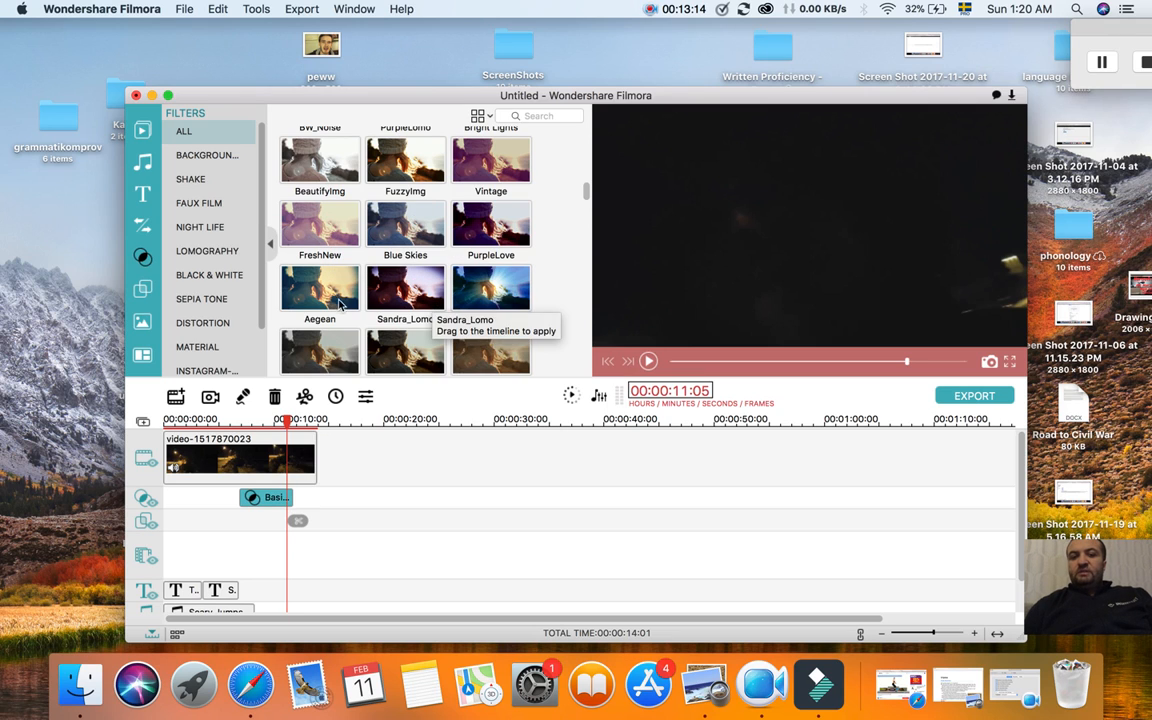
pyautogui.click(296, 215)
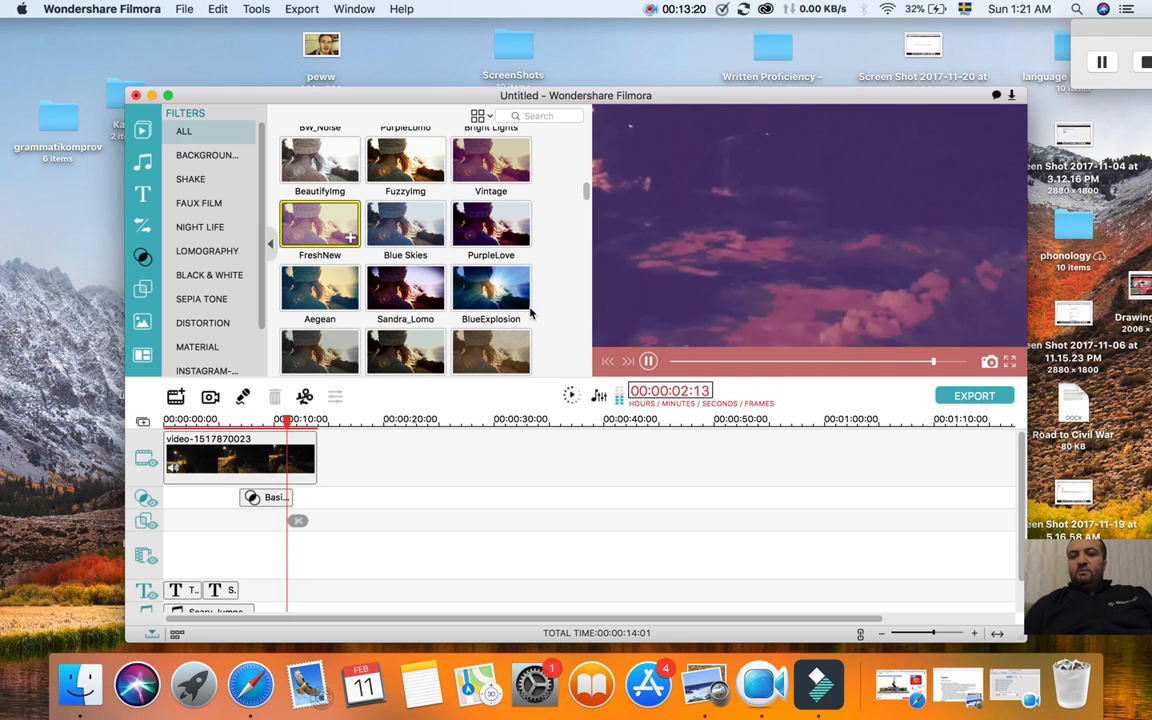
# Examine the remaining filters down to the Black & White ones, and return to the start of the list.
pyautogui.scroll(-3, 453, 282)
pyautogui.scroll(-10, 453, 282)
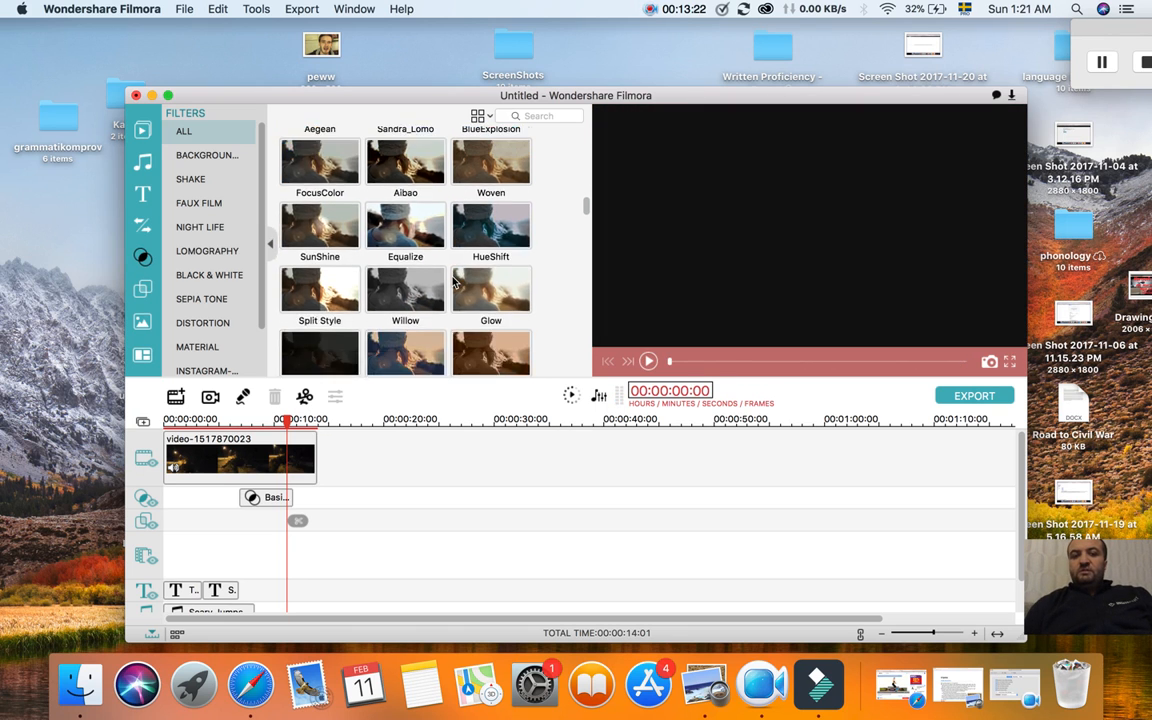
pyautogui.scroll(-10, 453, 282)
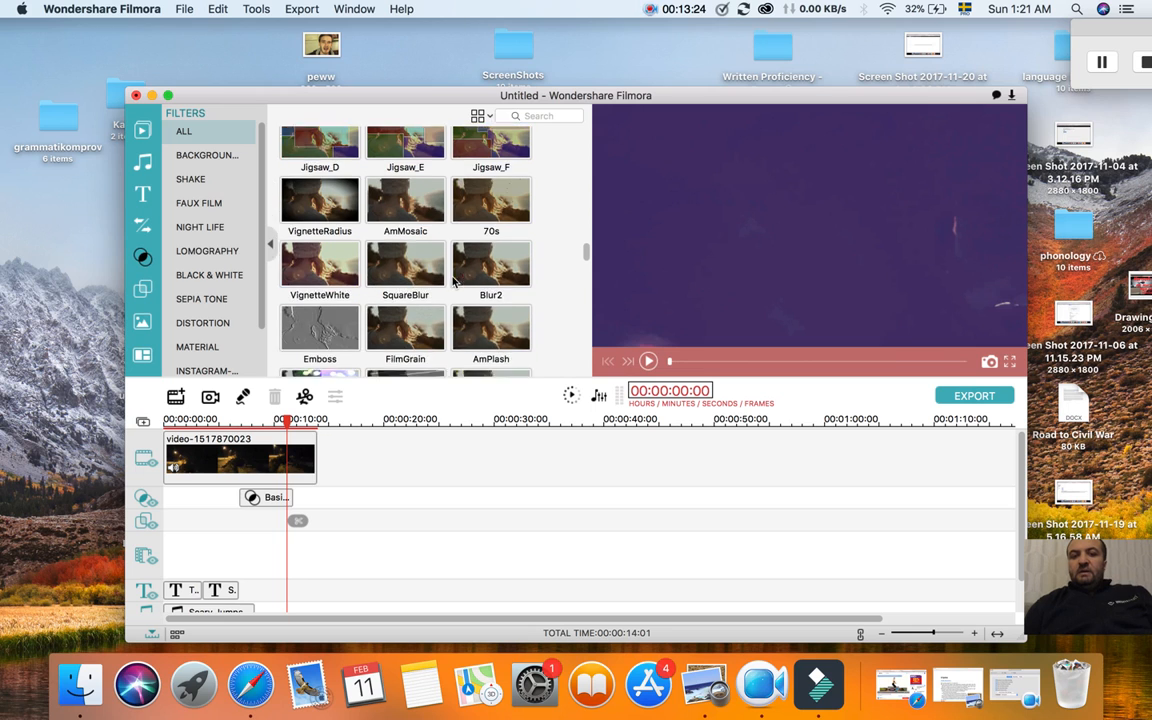
pyautogui.scroll(-10, 453, 282)
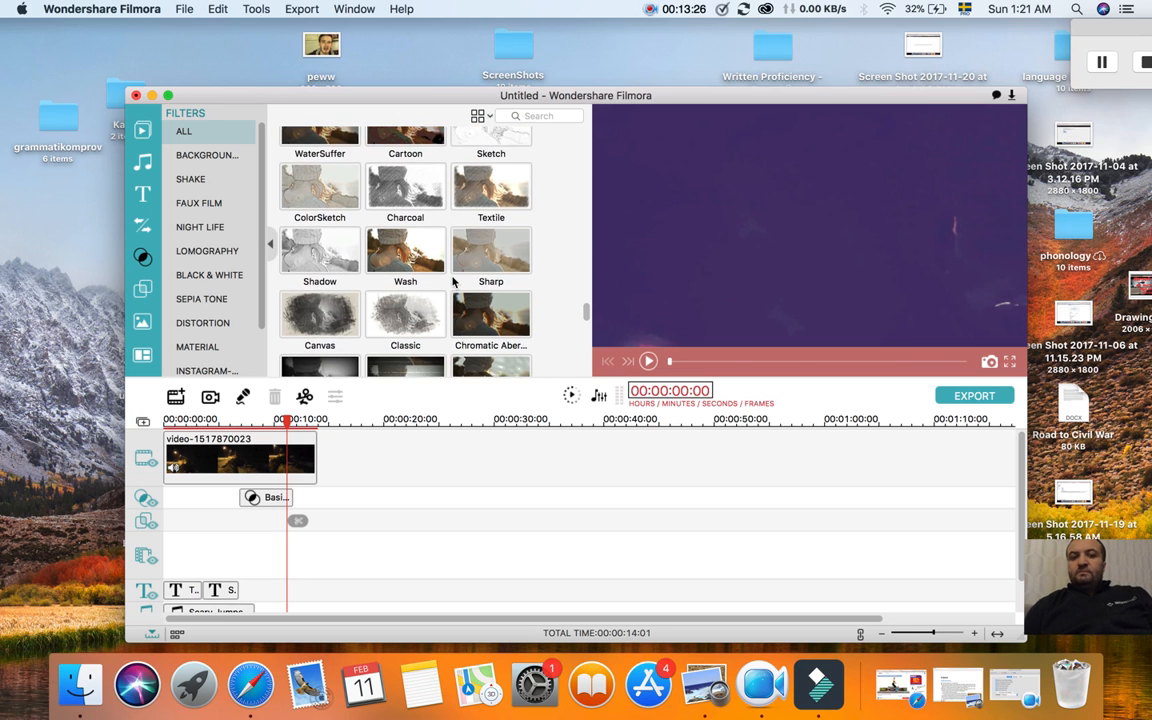
pyautogui.scroll(-10, 455, 283)
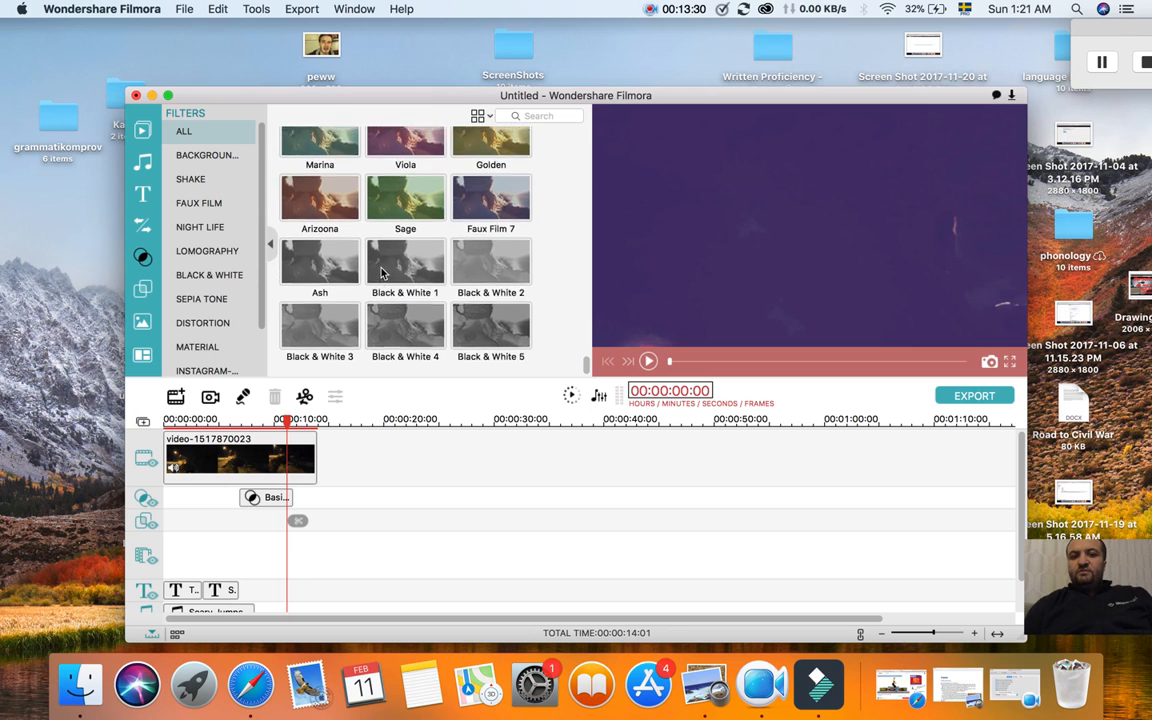
pyautogui.scroll(10, 382, 273)
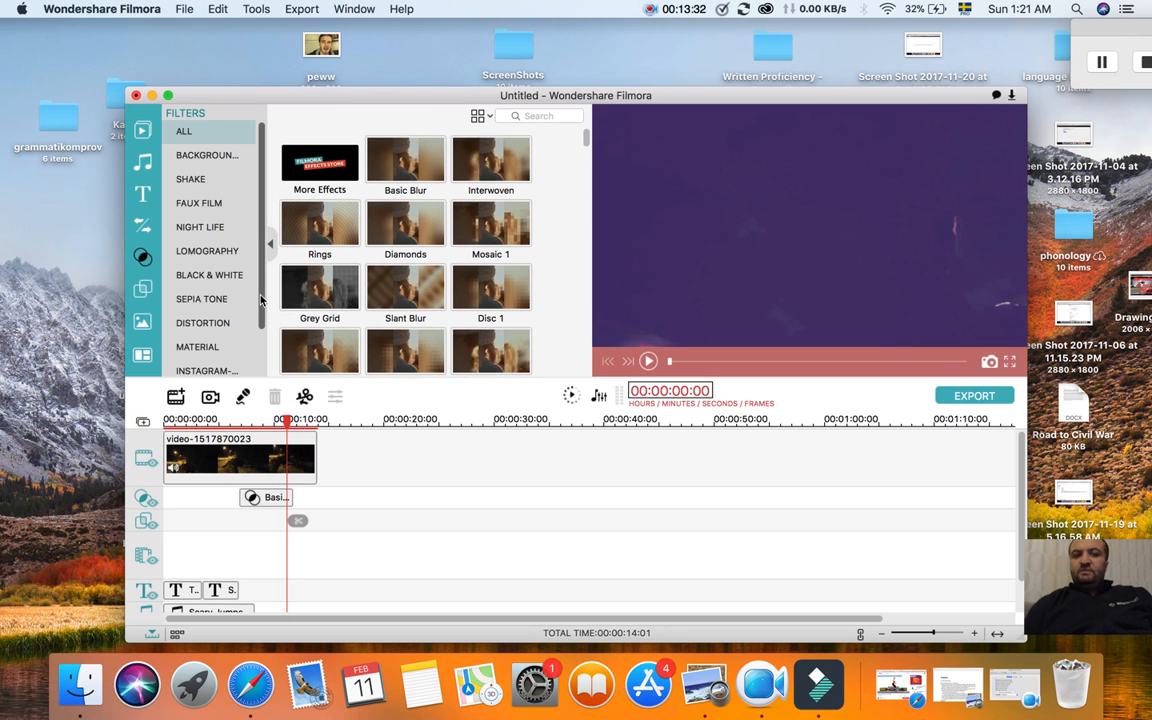
# Show the Instagram-style filter category and examine its filters, from Holiday to Xproll.
pyautogui.scroll(-3, 210, 299)
pyautogui.click(222, 315)
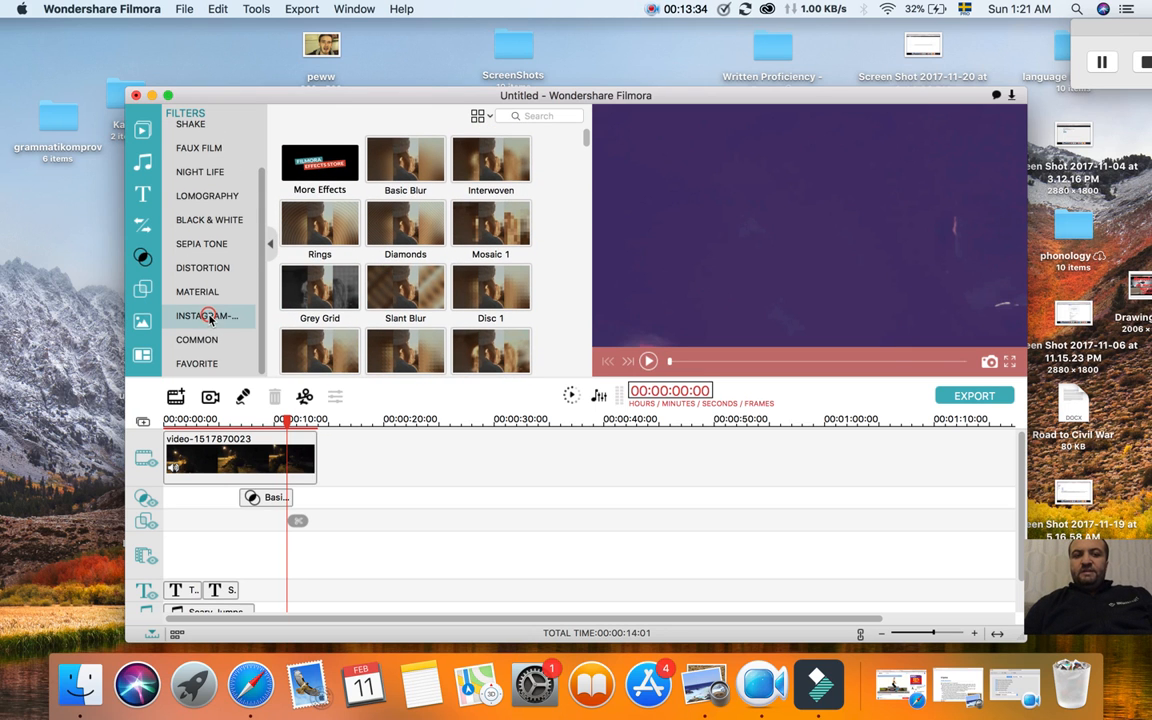
pyautogui.scroll(-3, 362, 222)
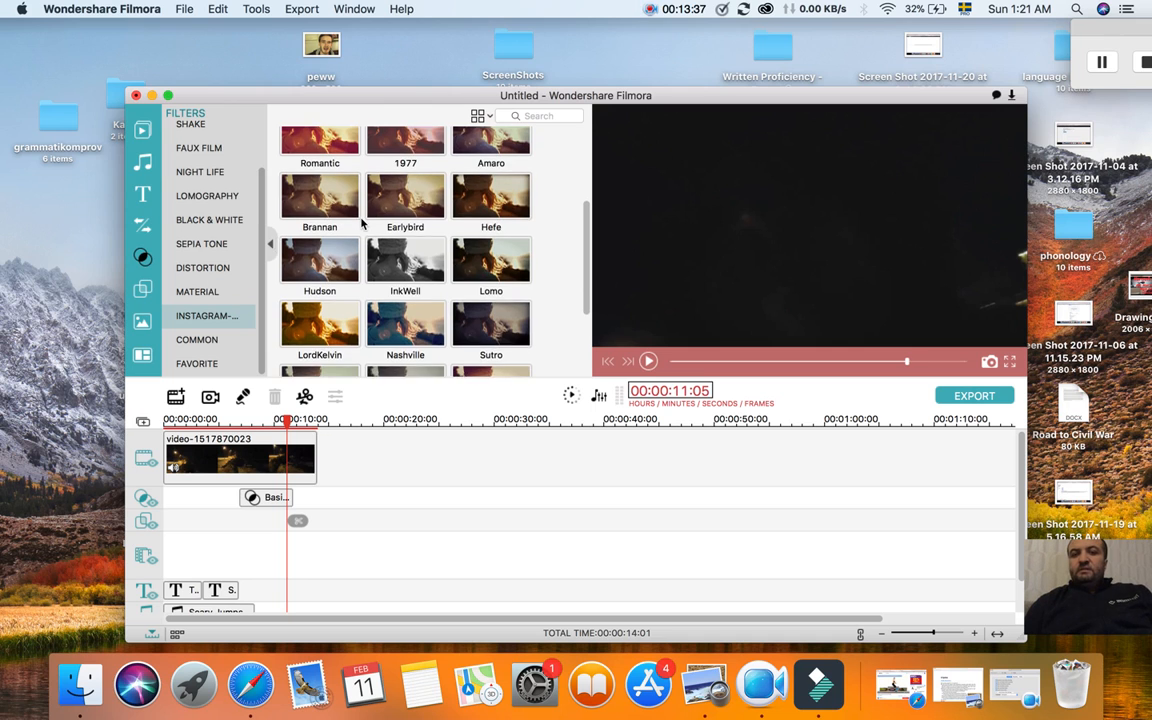
pyautogui.scroll(3, 362, 222)
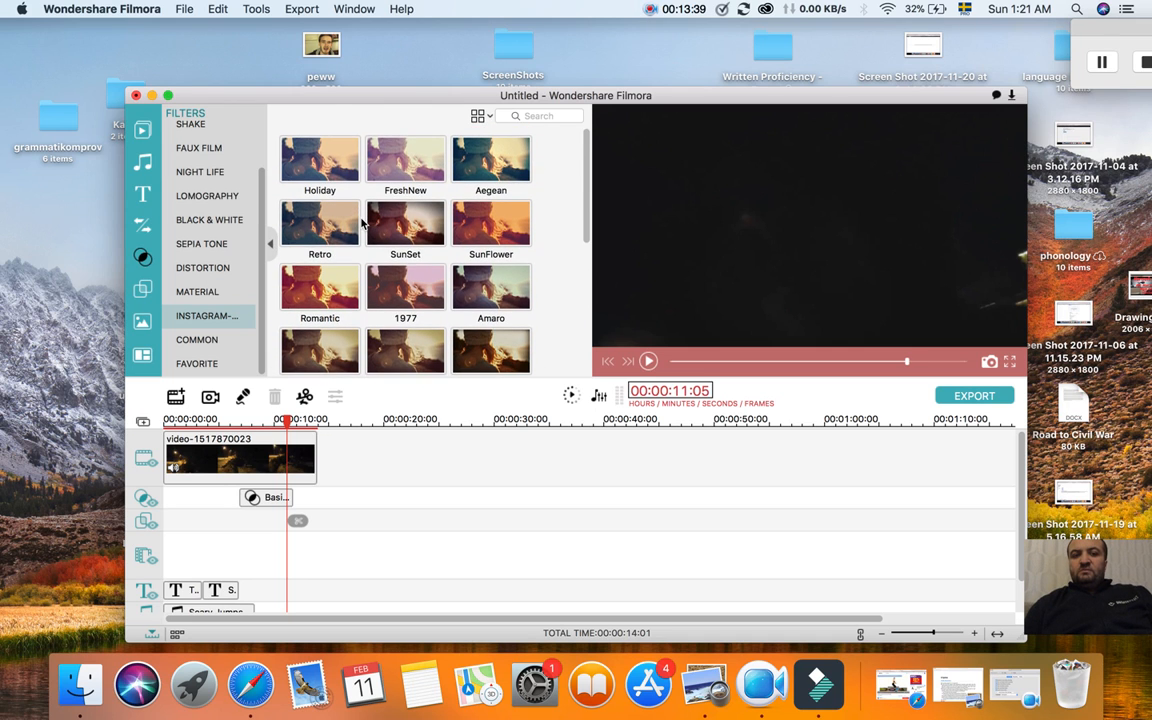
pyautogui.scroll(-5, 365, 224)
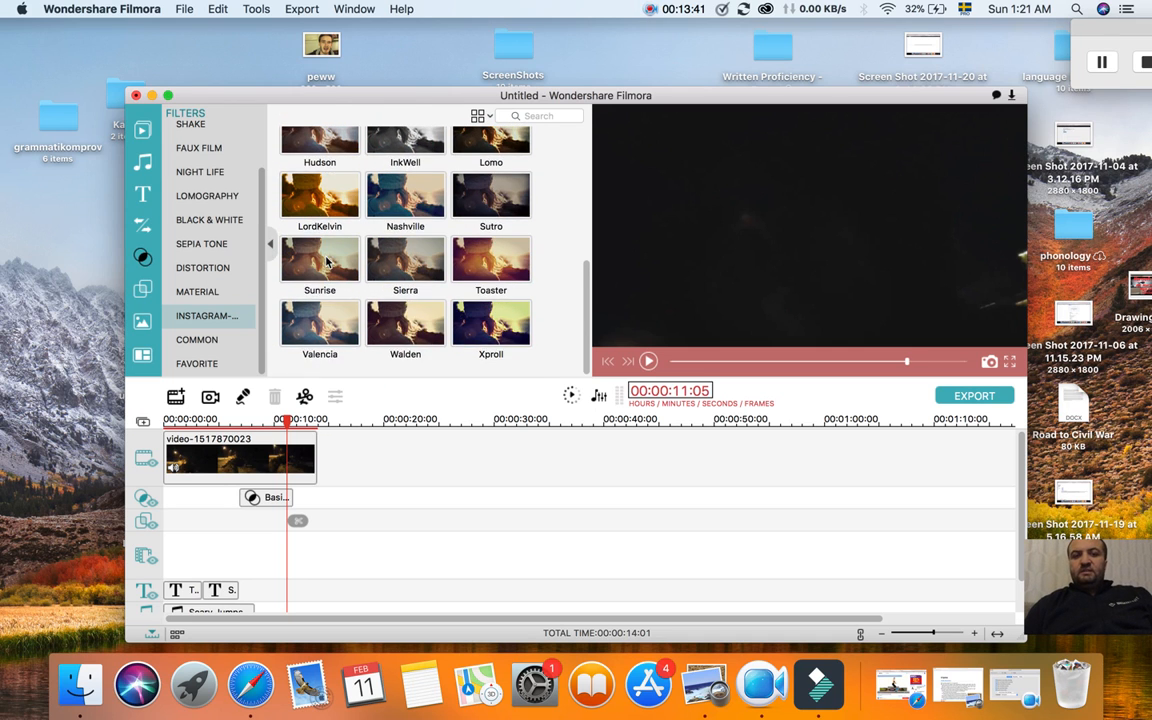
pyautogui.scroll(4, 327, 261)
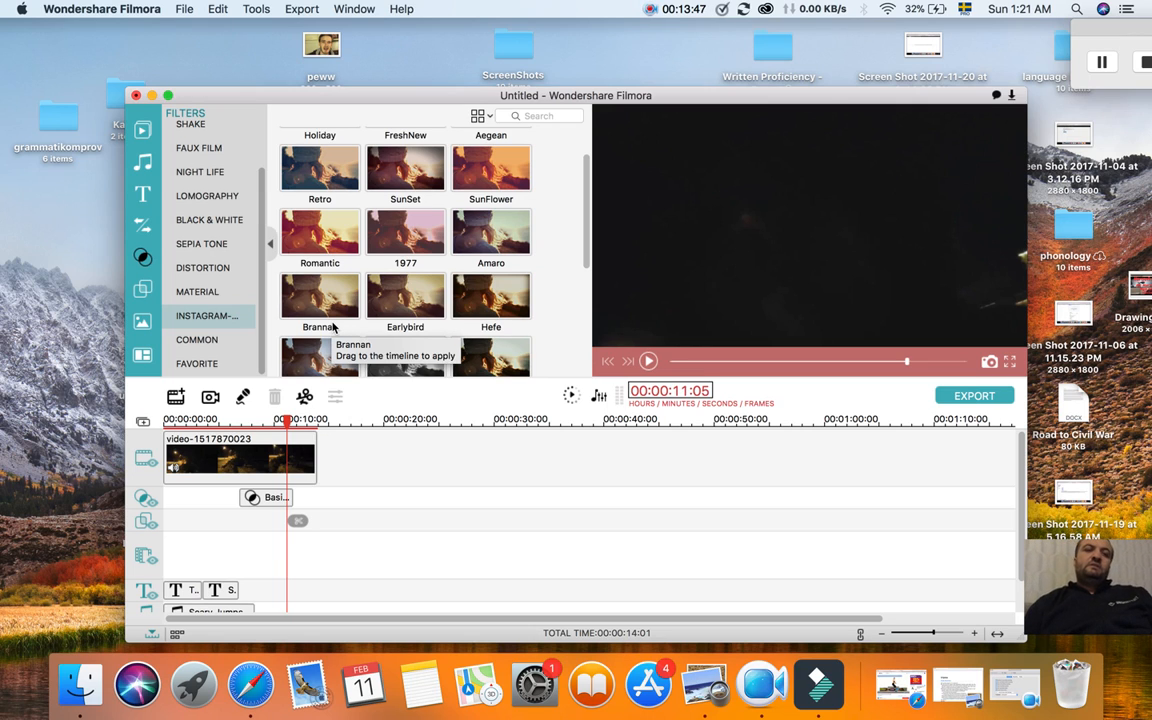
pyautogui.scroll(-3, 332, 322)
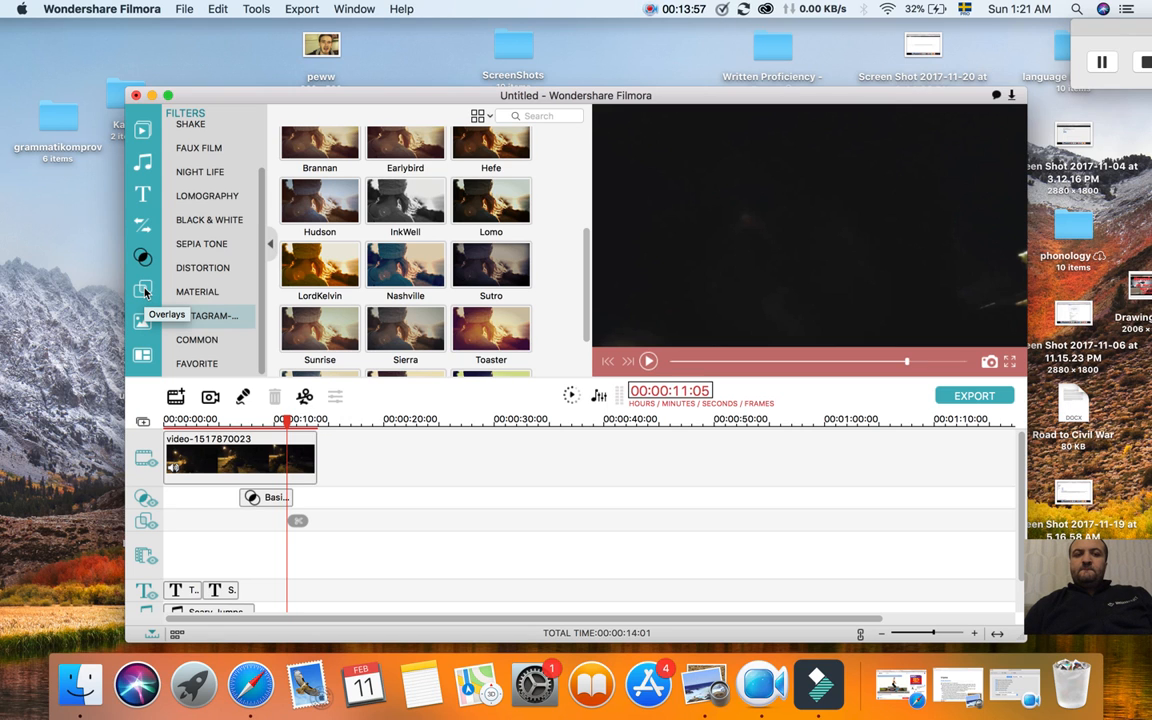
# Open the Overlays library and examine all its overlays, including the bokeh, film, VHS, glitch and viewfinder effects.
pyautogui.click(143, 290)
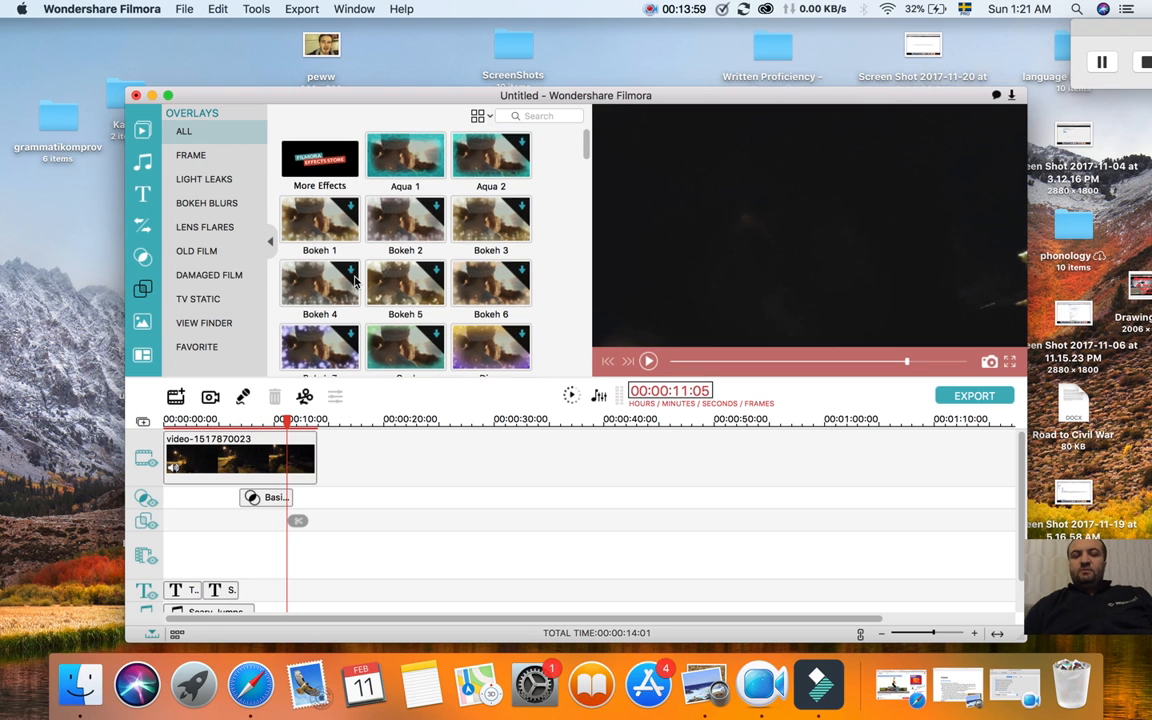
pyautogui.scroll(-5, 358, 290)
pyautogui.scroll(5, 366, 307)
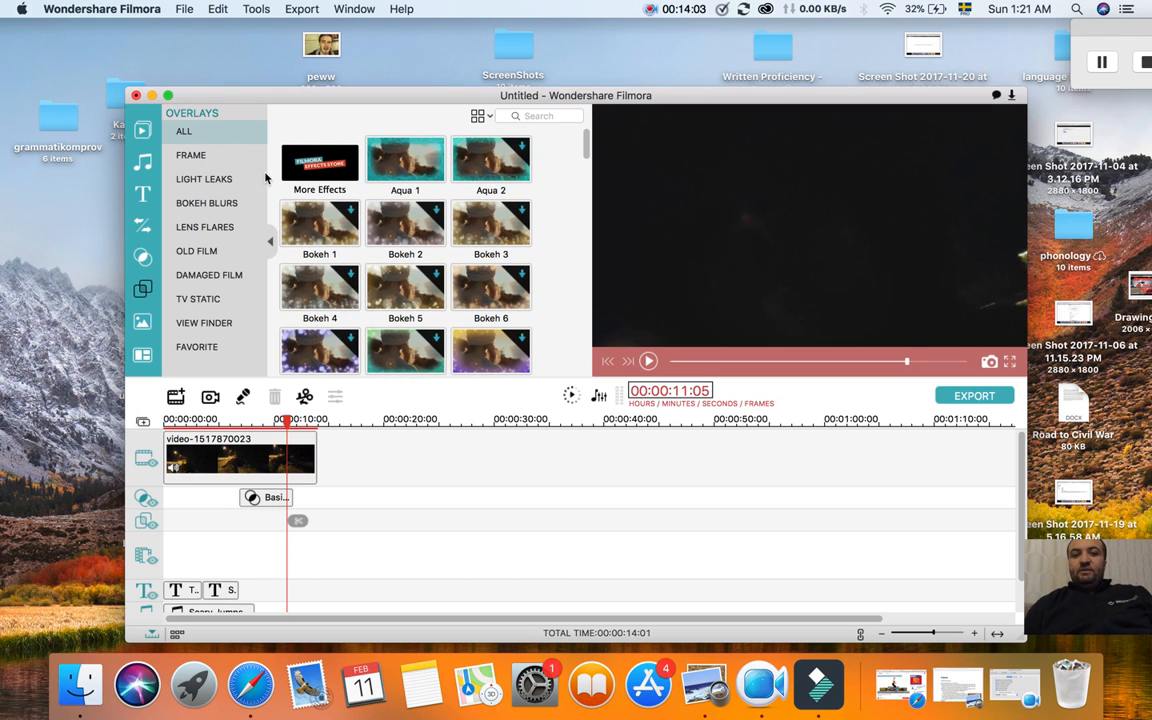
pyautogui.scroll(-10, 351, 333)
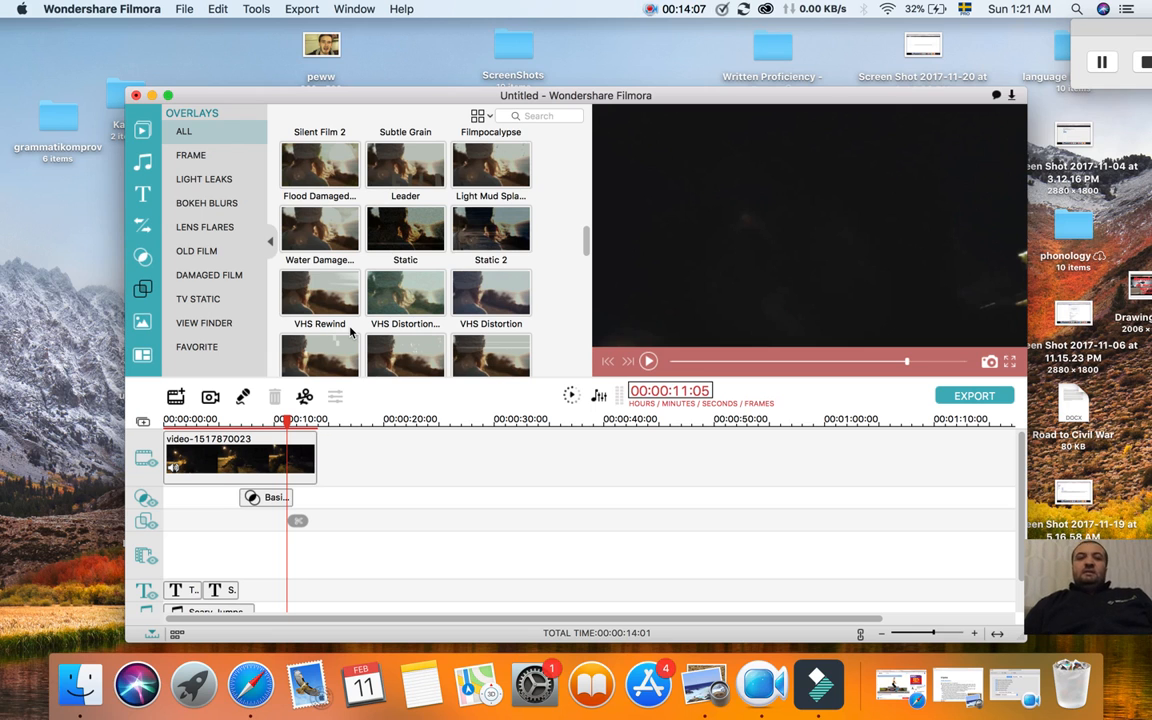
pyautogui.scroll(-8, 374, 333)
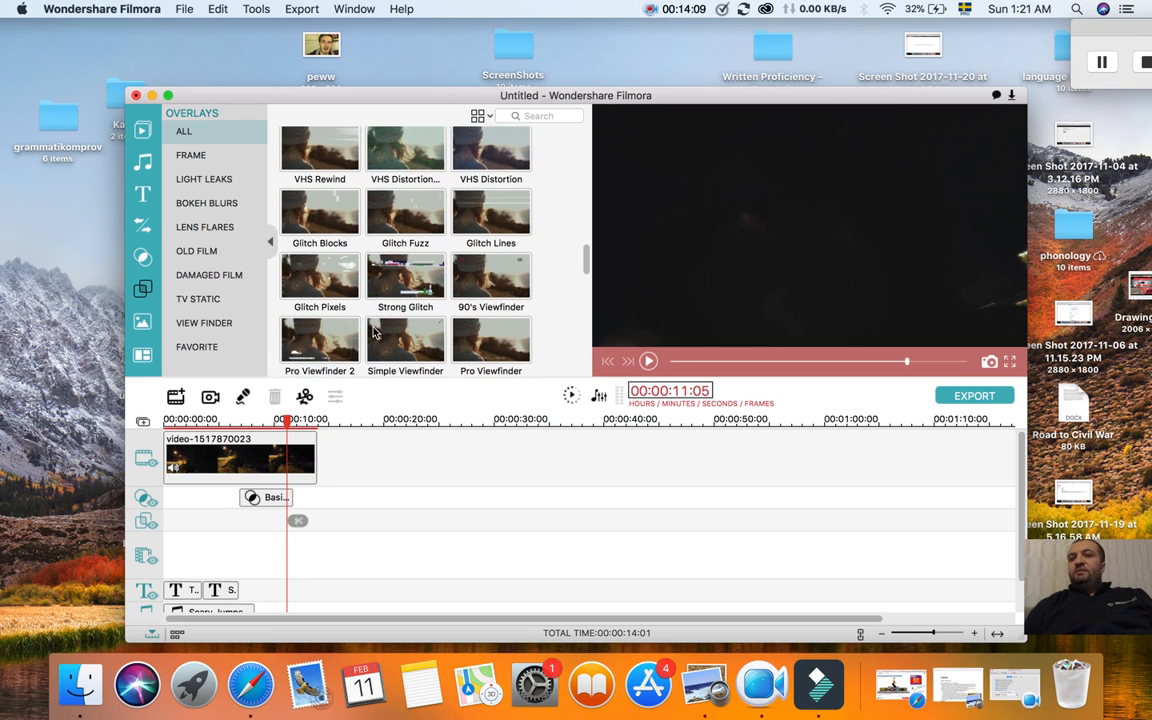
pyautogui.scroll(4, 374, 333)
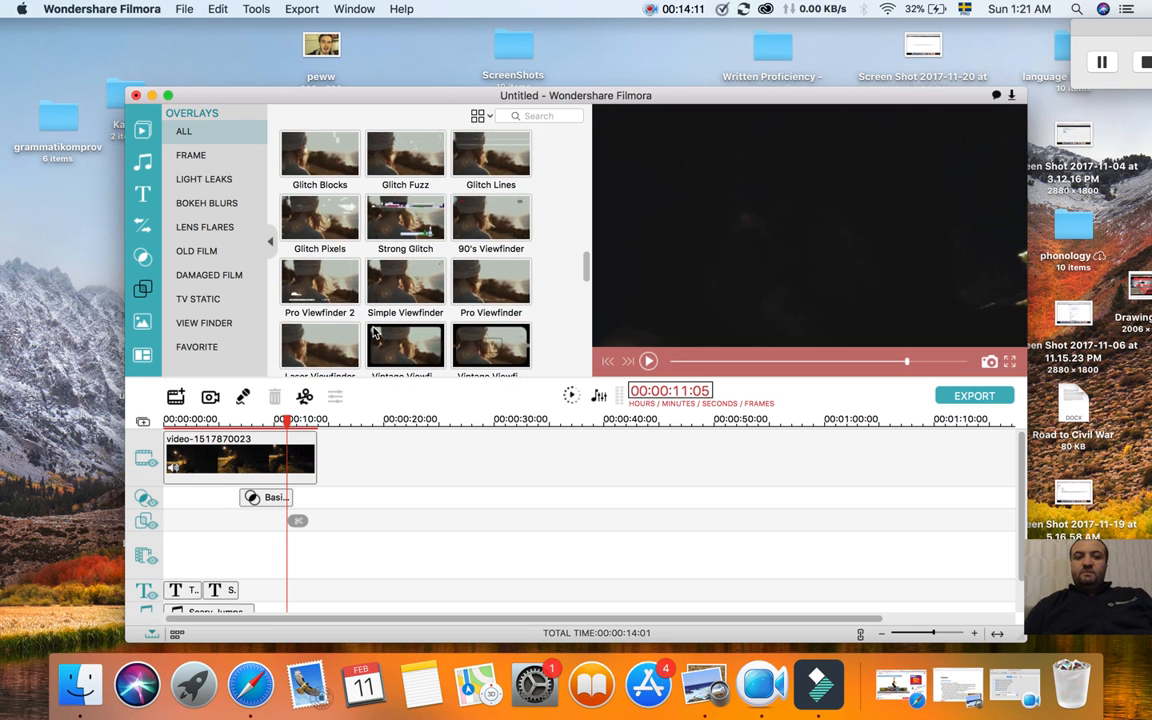
pyautogui.scroll(4, 372, 313)
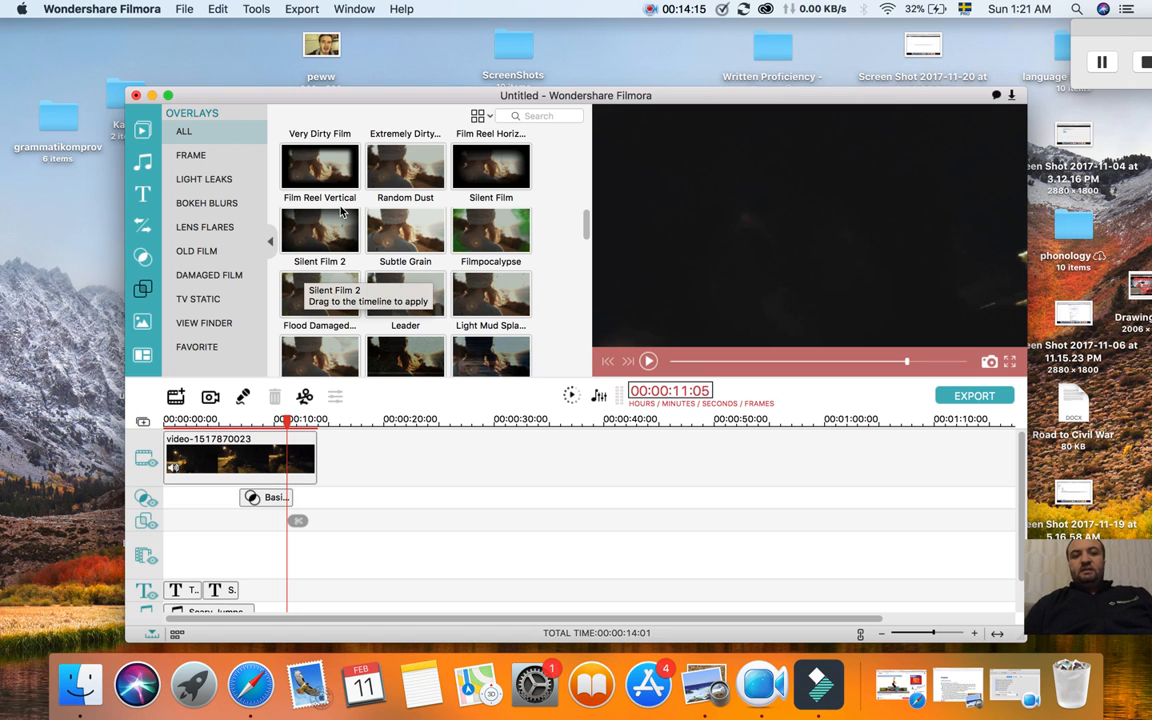
pyautogui.scroll(3, 333, 294)
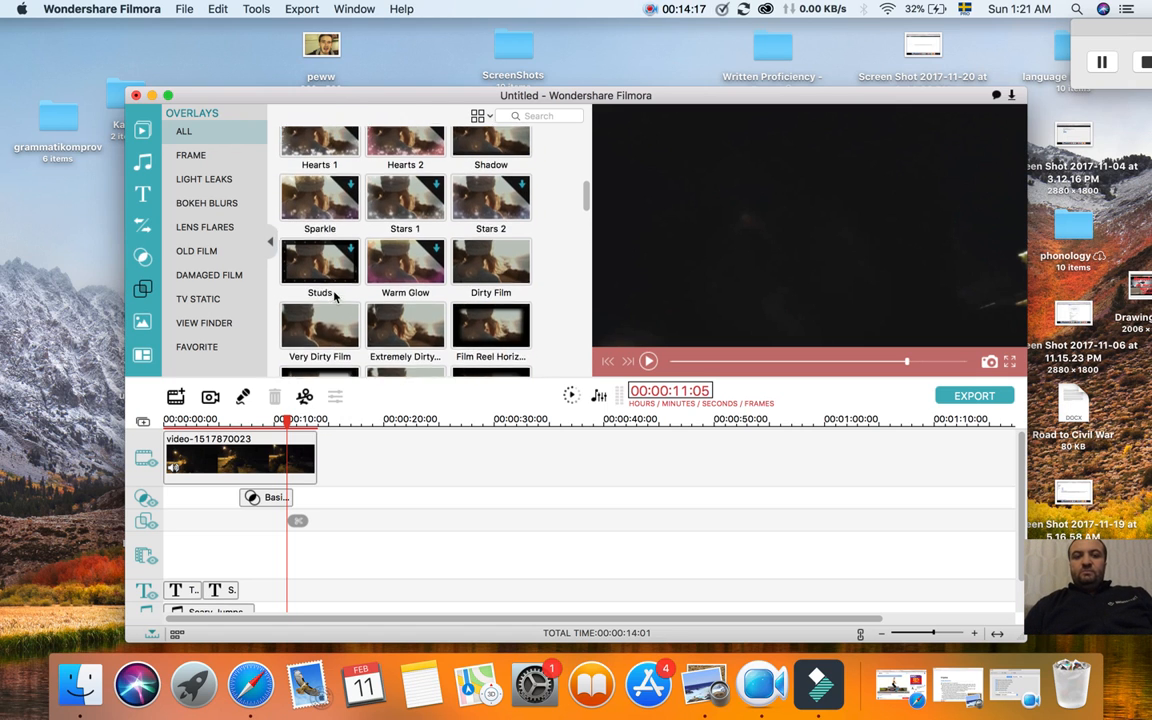
pyautogui.scroll(1, 333, 294)
# Move the playhead to 00:00:02:00 and open the Power Tool for the video clip on the timeline.
pyautogui.click(218, 461)
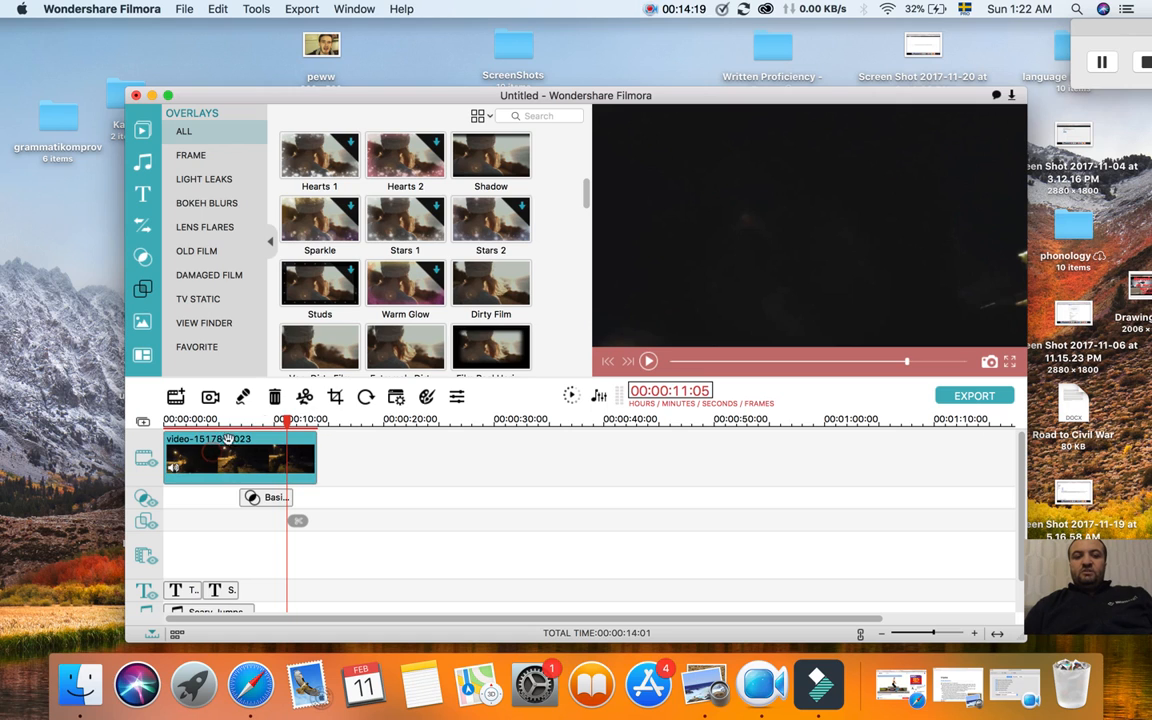
pyautogui.moveTo(289, 422); pyautogui.dragTo(186, 421)
pyautogui.rightClick(199, 465)
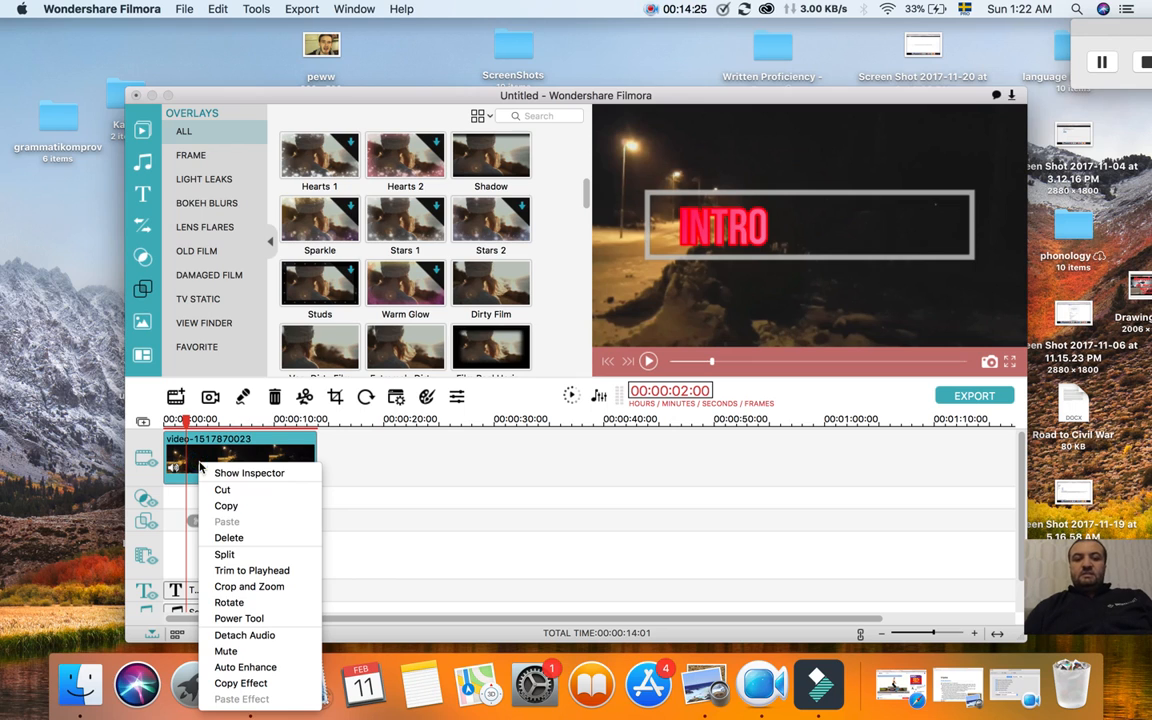
pyautogui.click(265, 625)
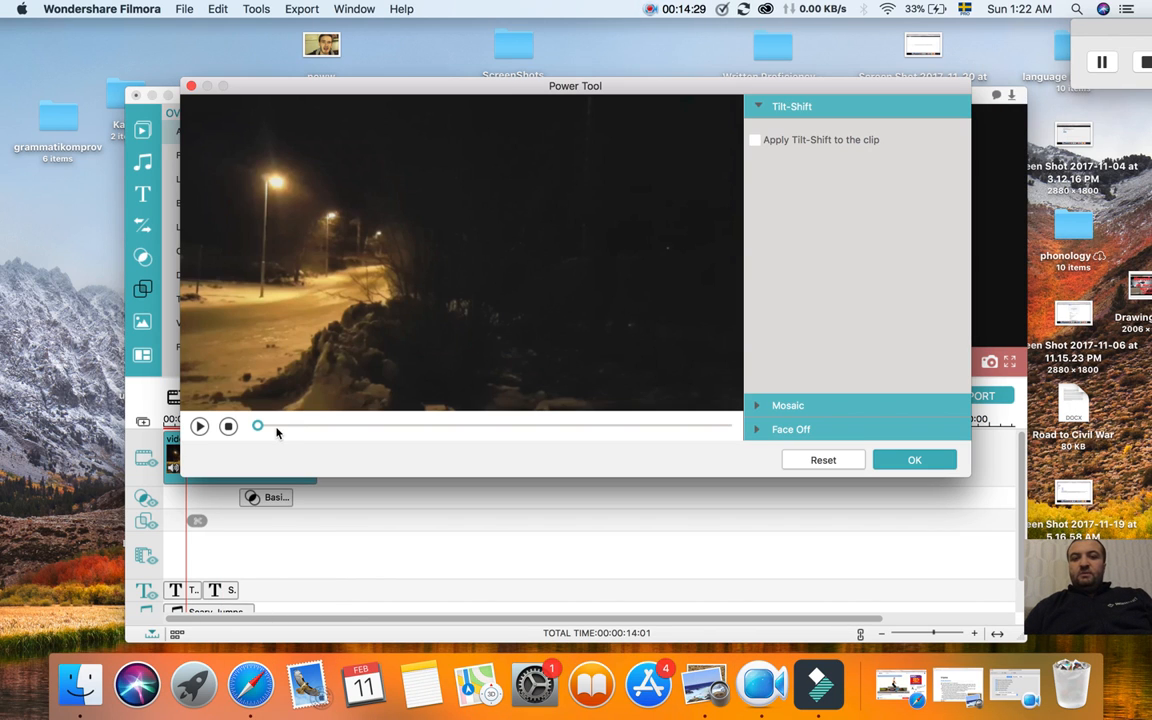
# Close the Power Tool window and look through the overlay categories, including TV Static, Lens Flares, Light Leaks and Frame.
pyautogui.click(191, 86)
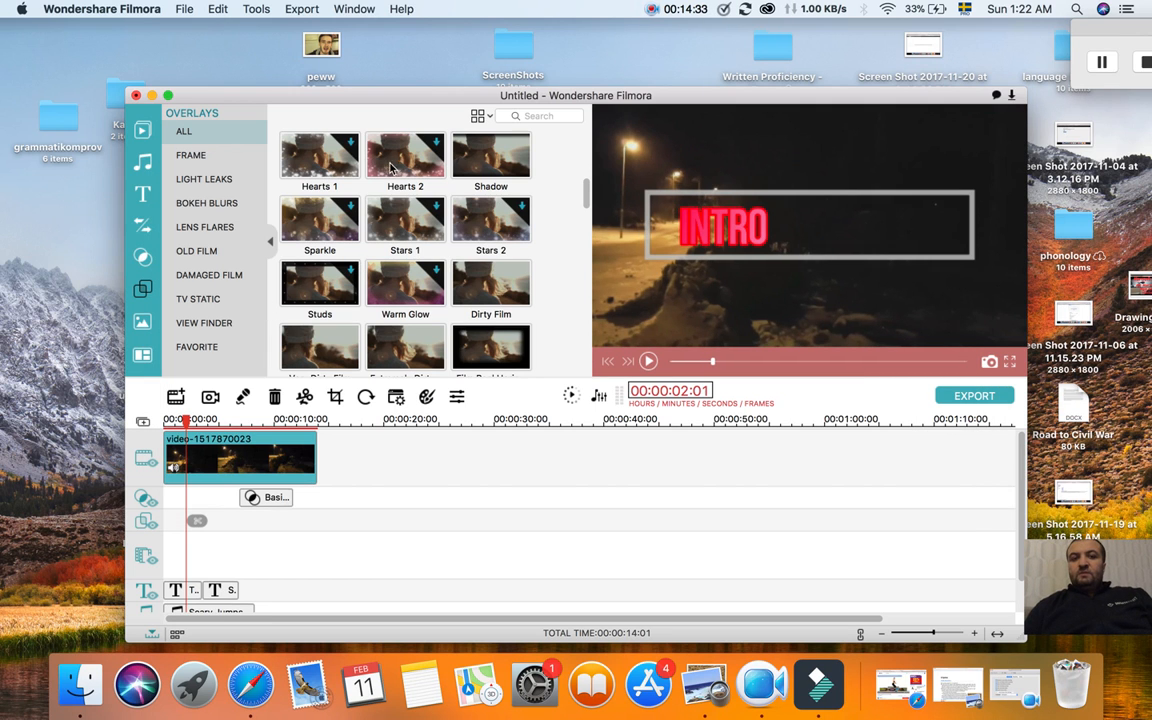
pyautogui.scroll(3, 370, 240)
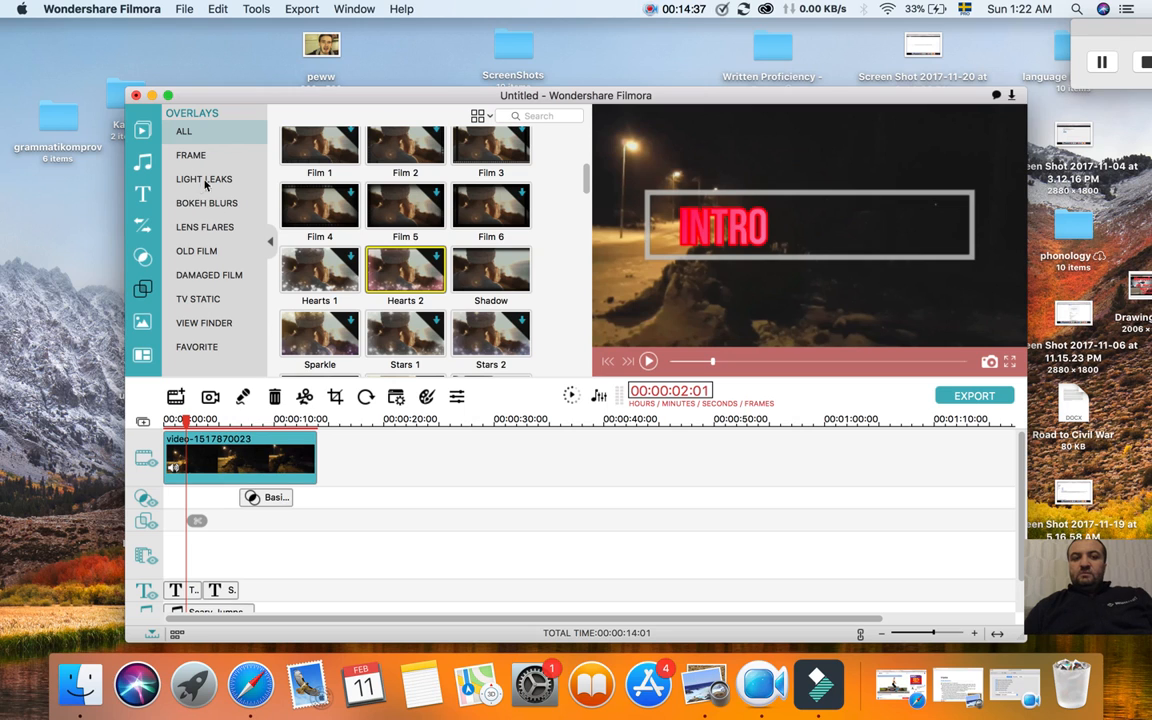
pyautogui.click(198, 299)
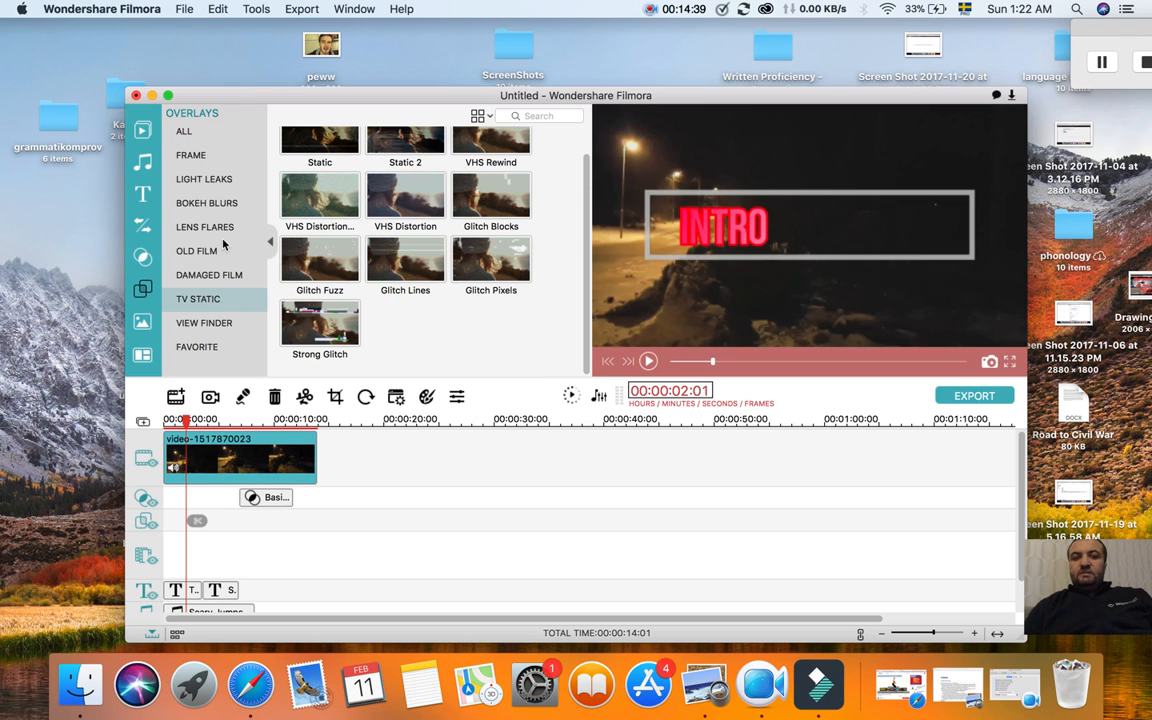
pyautogui.click(197, 251)
pyautogui.click(227, 229)
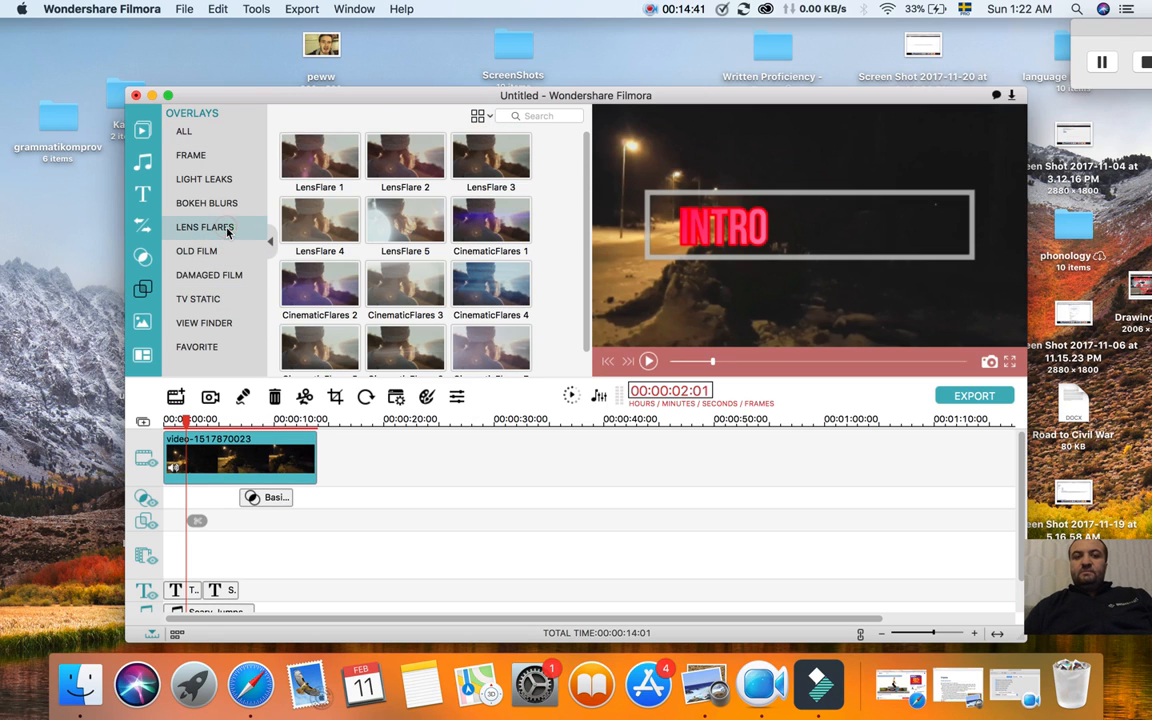
pyautogui.click(224, 204)
pyautogui.click(220, 180)
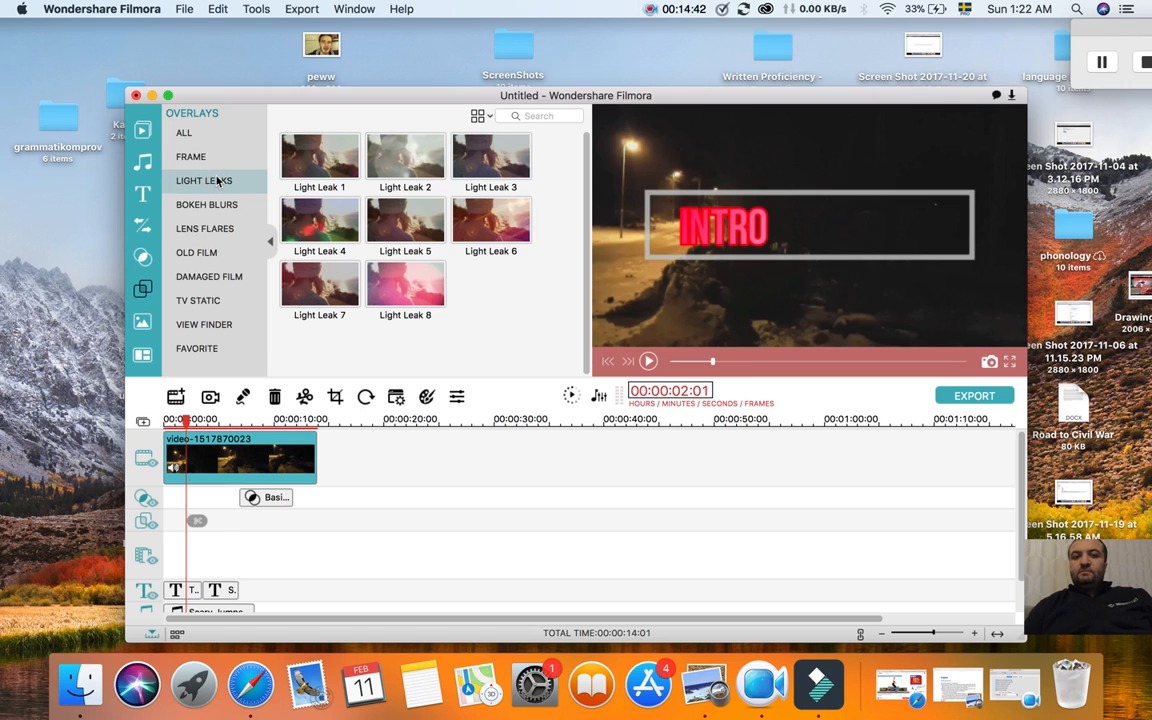
pyautogui.click(203, 158)
pyautogui.scroll(-10, 400, 240)
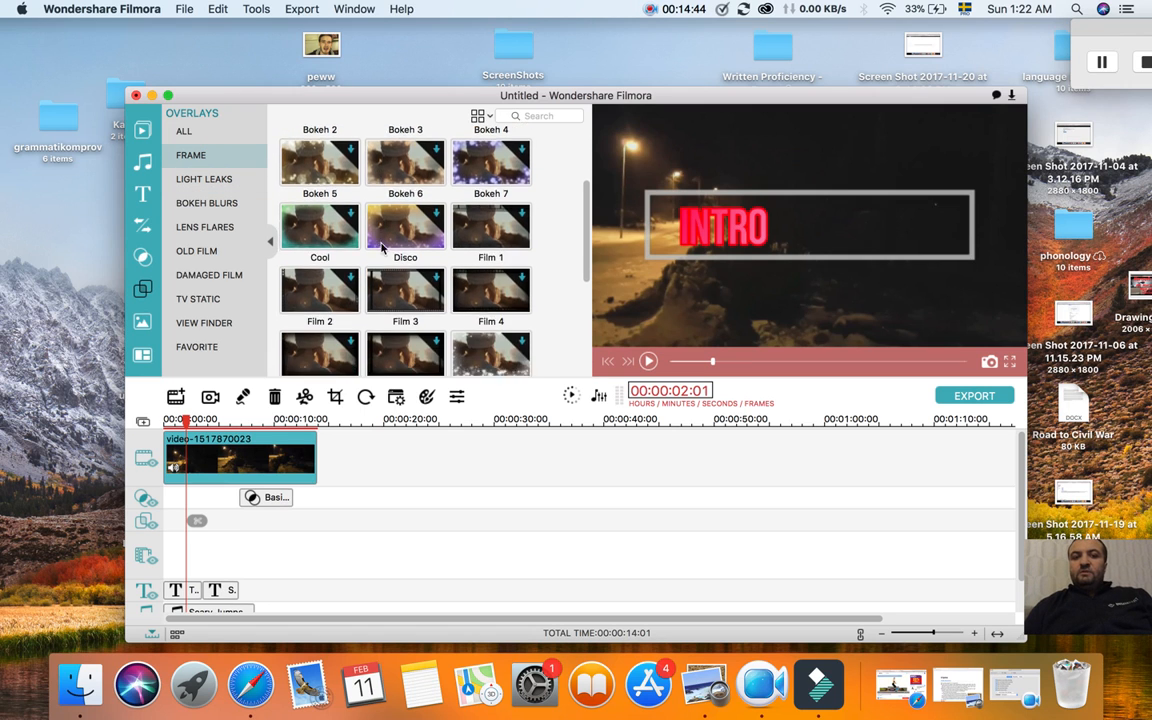
pyautogui.click(208, 344)
pyautogui.click(197, 175)
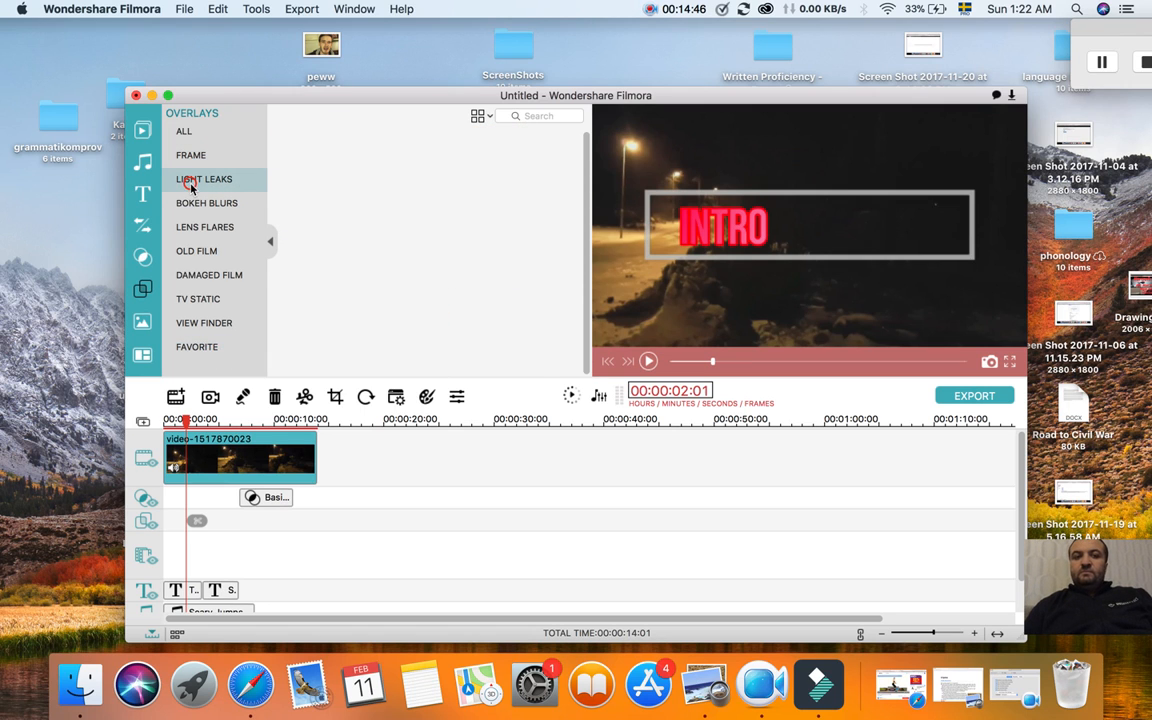
# Add the Aqua 1 frame overlay to the timeline about 2 seconds in and play it back.
pyautogui.click(191, 157)
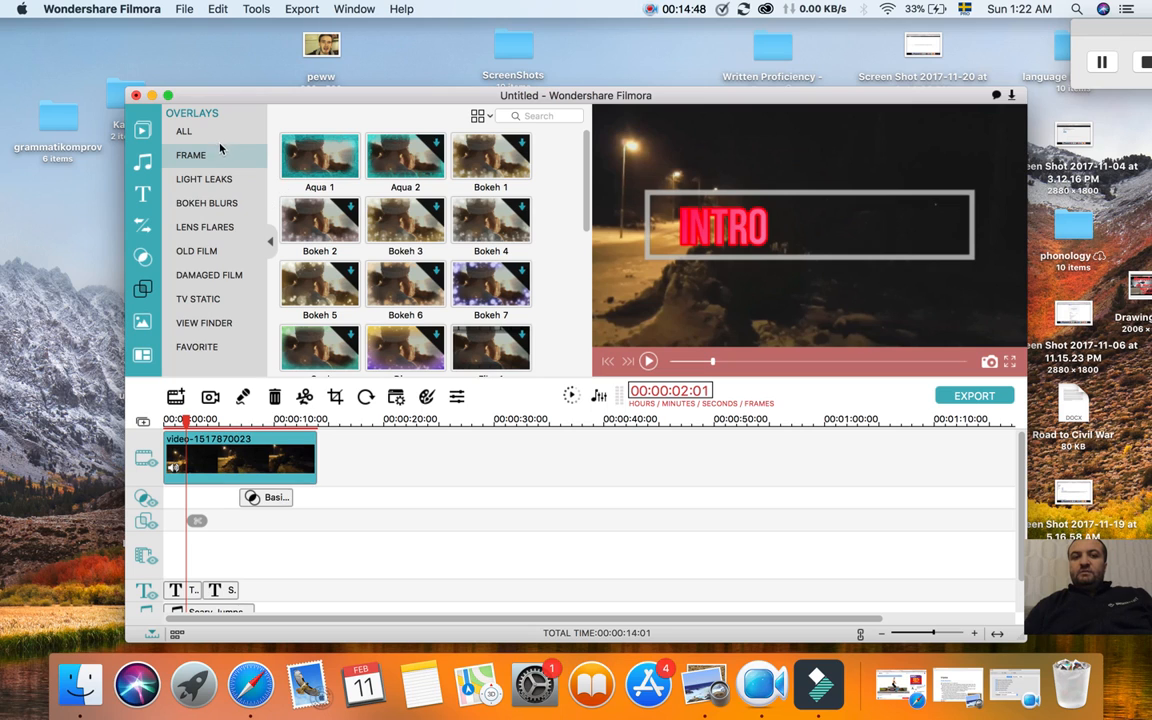
pyautogui.click(327, 165)
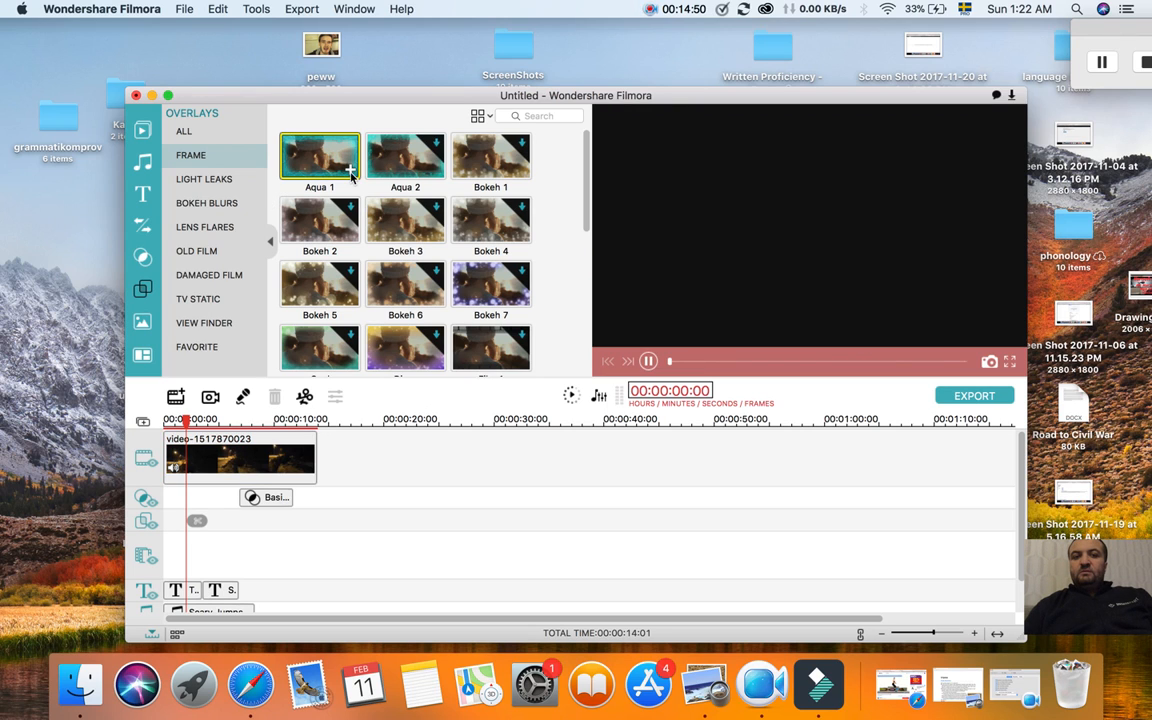
pyautogui.click(352, 171)
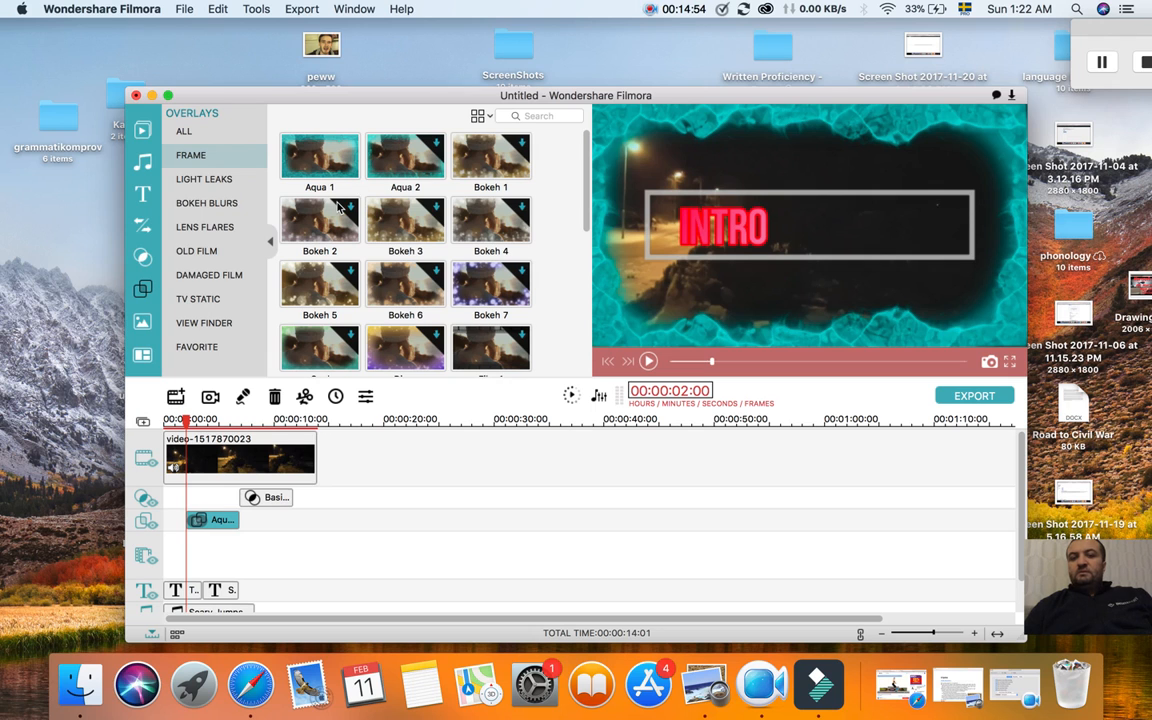
pyautogui.press('space')
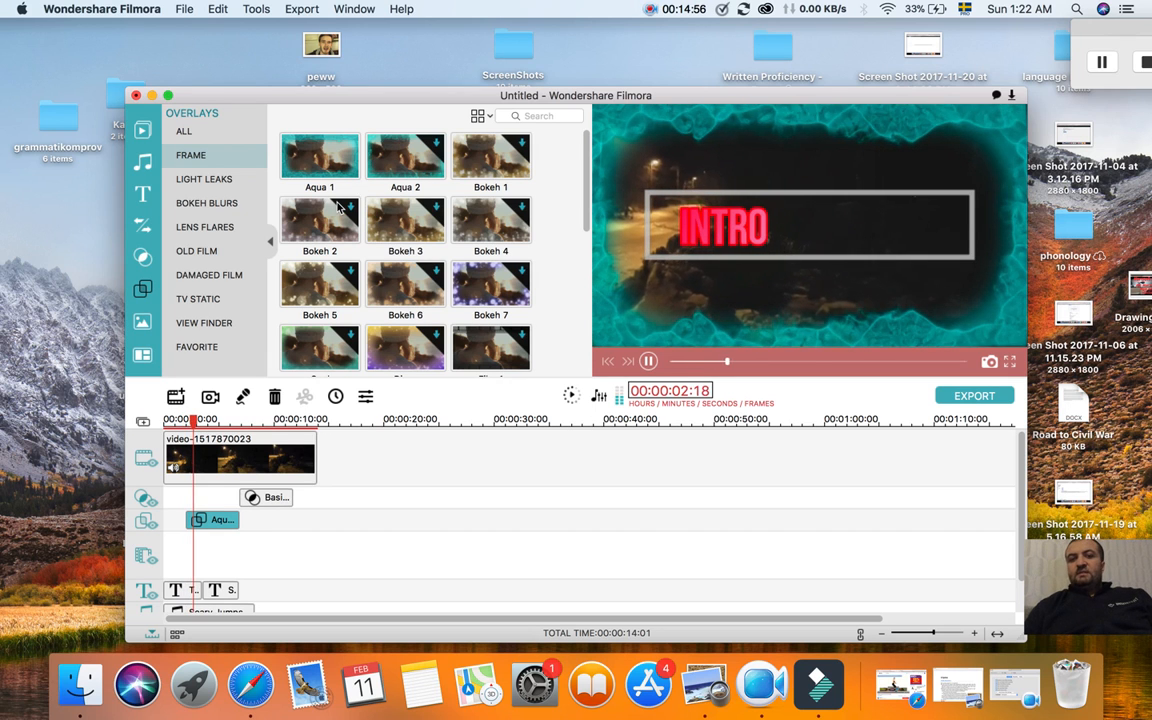
pyautogui.scroll(-2, 310, 208)
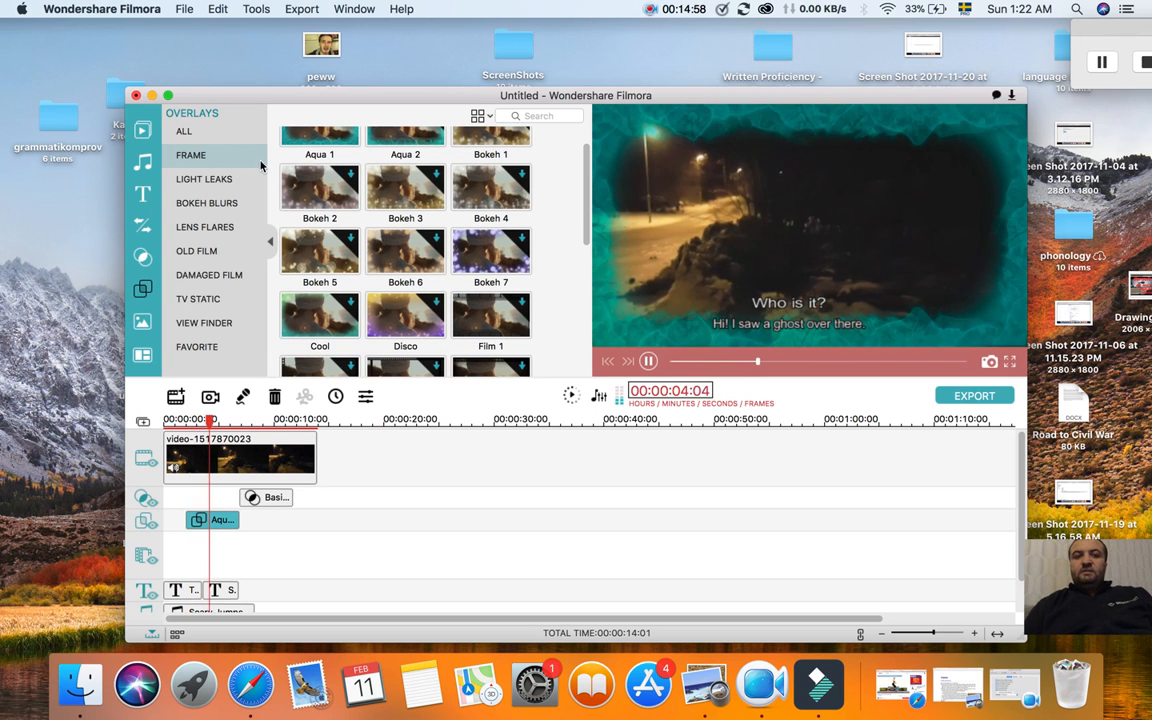
# Add the Light Leak 2 overlay right after the Aqua 1 overlay at about 00:00:07:01 and play it back.
pyautogui.click(204, 179)
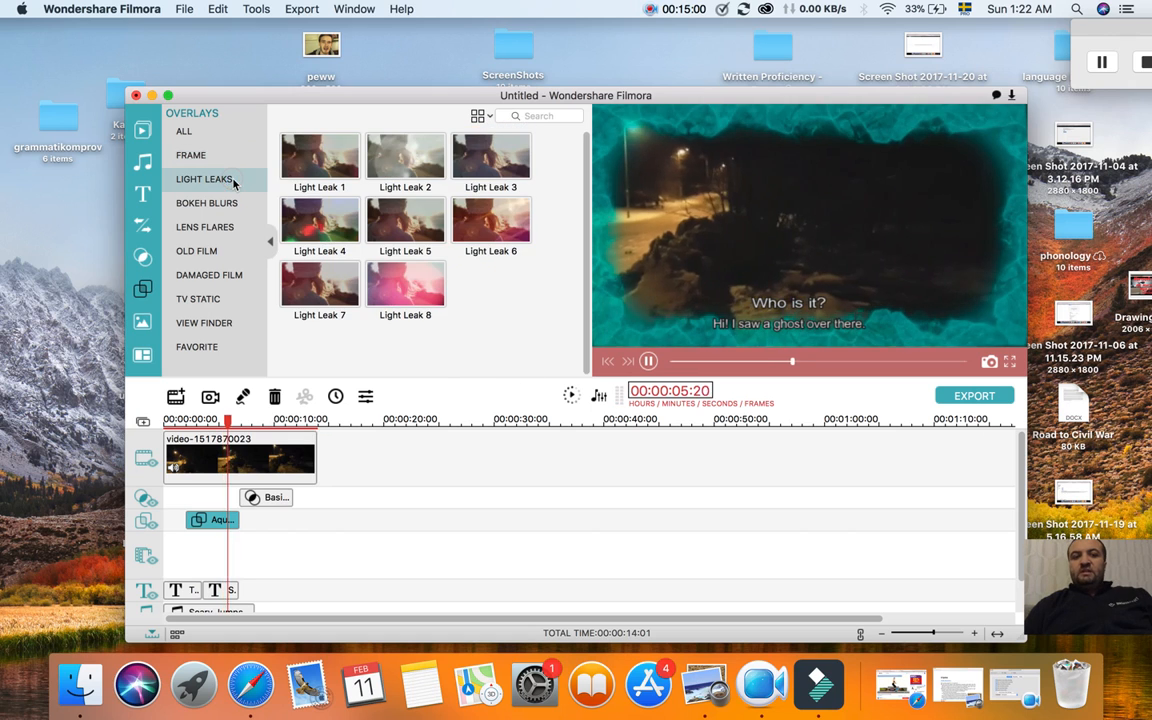
pyautogui.click(387, 162)
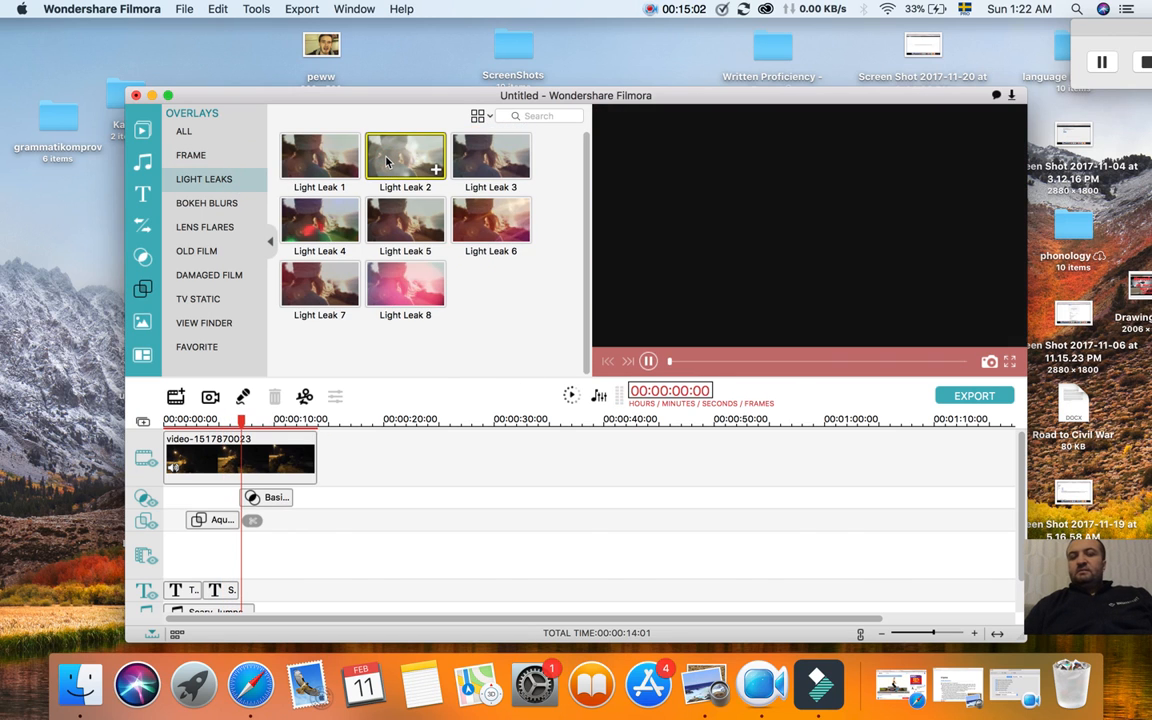
pyautogui.click(436, 172)
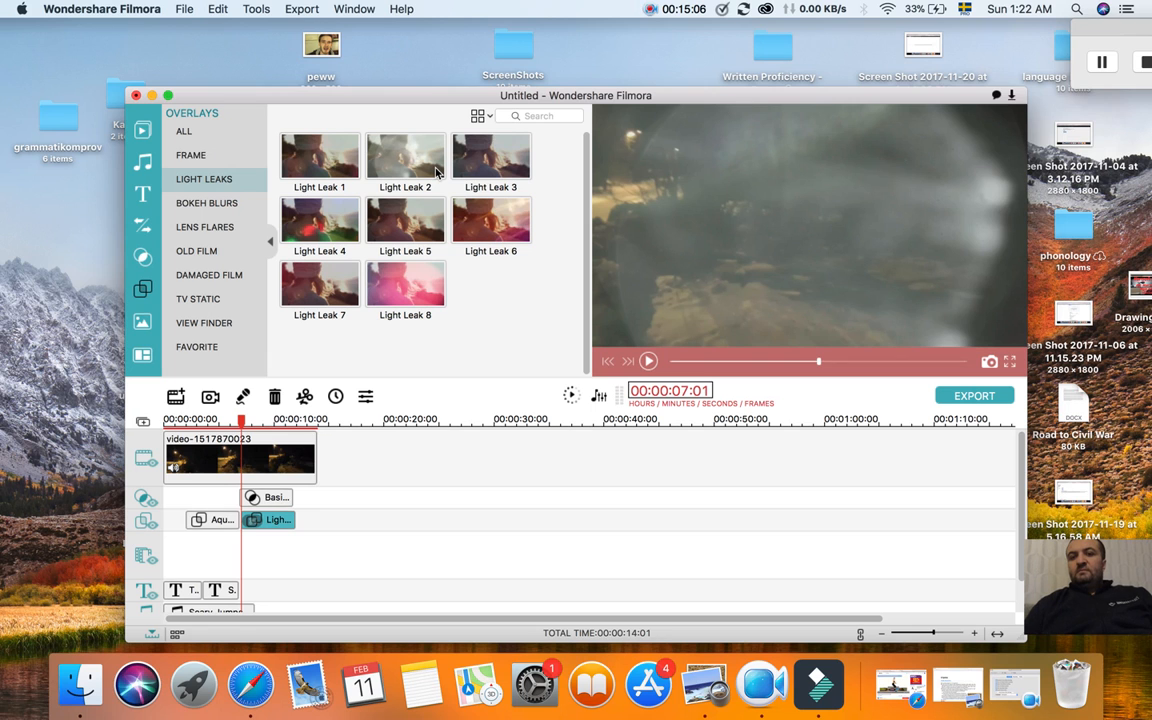
pyautogui.press('space')
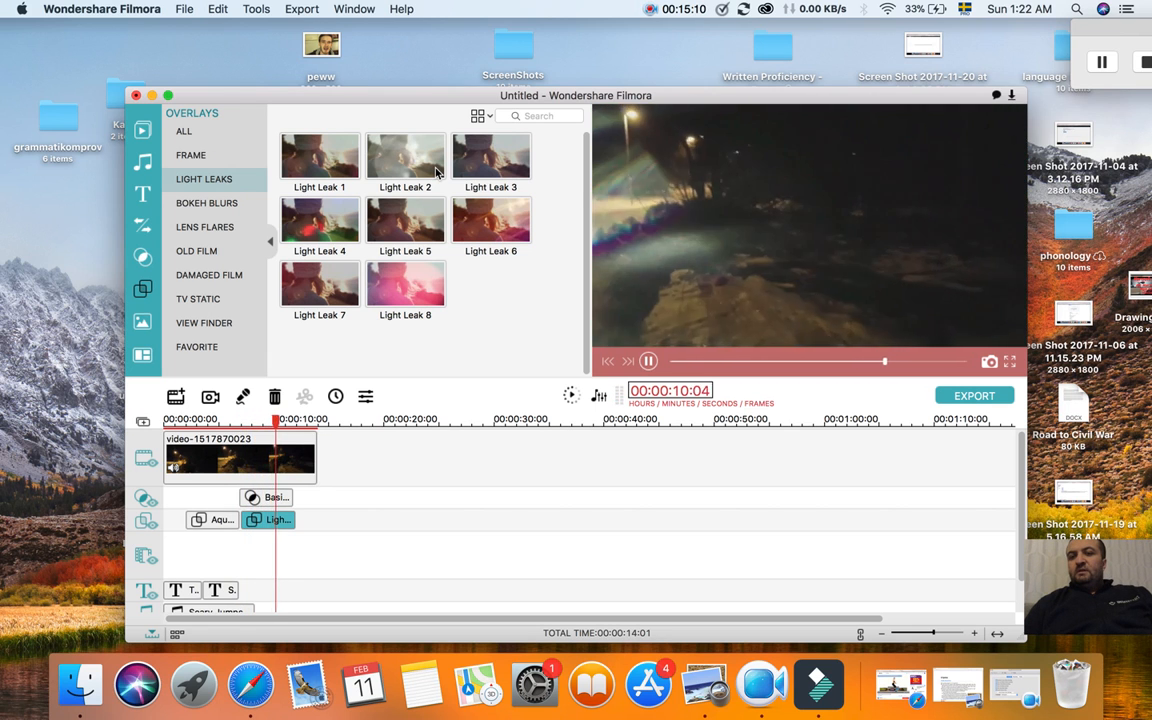
pyautogui.press('space')
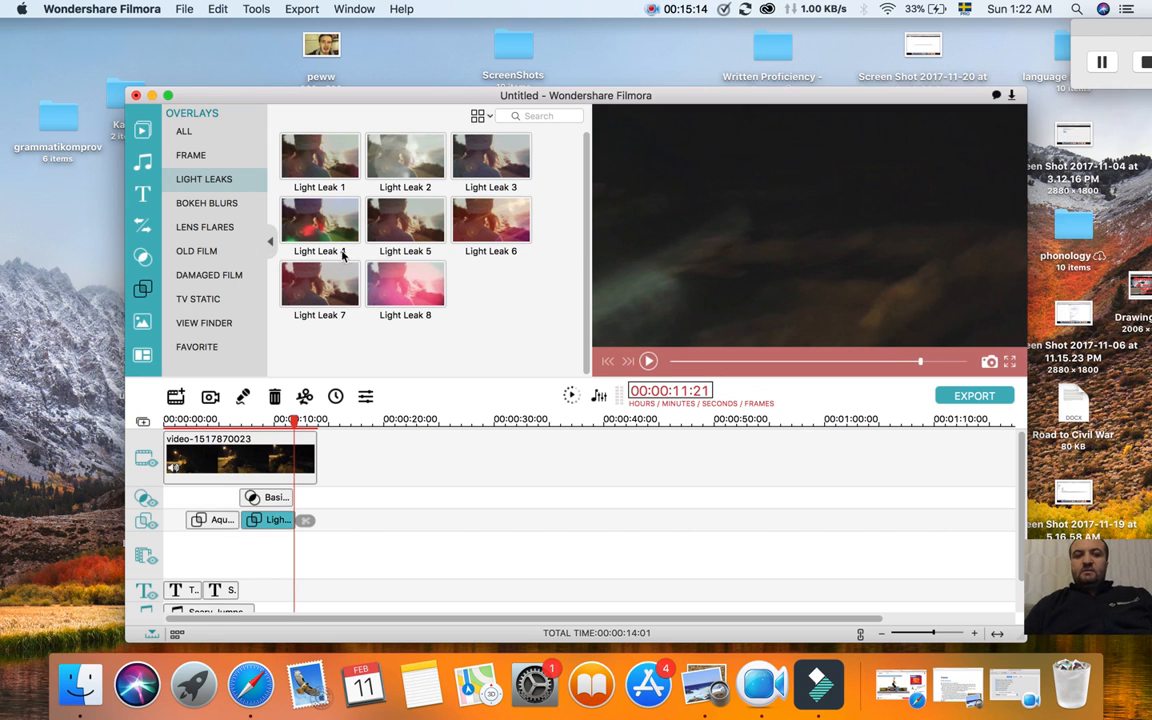
# Look through the View Finder, TV Static, Damaged Film and Old Film overlays, plus the complete and Web element collections.
pyautogui.click(205, 347)
pyautogui.click(200, 322)
pyautogui.click(210, 298)
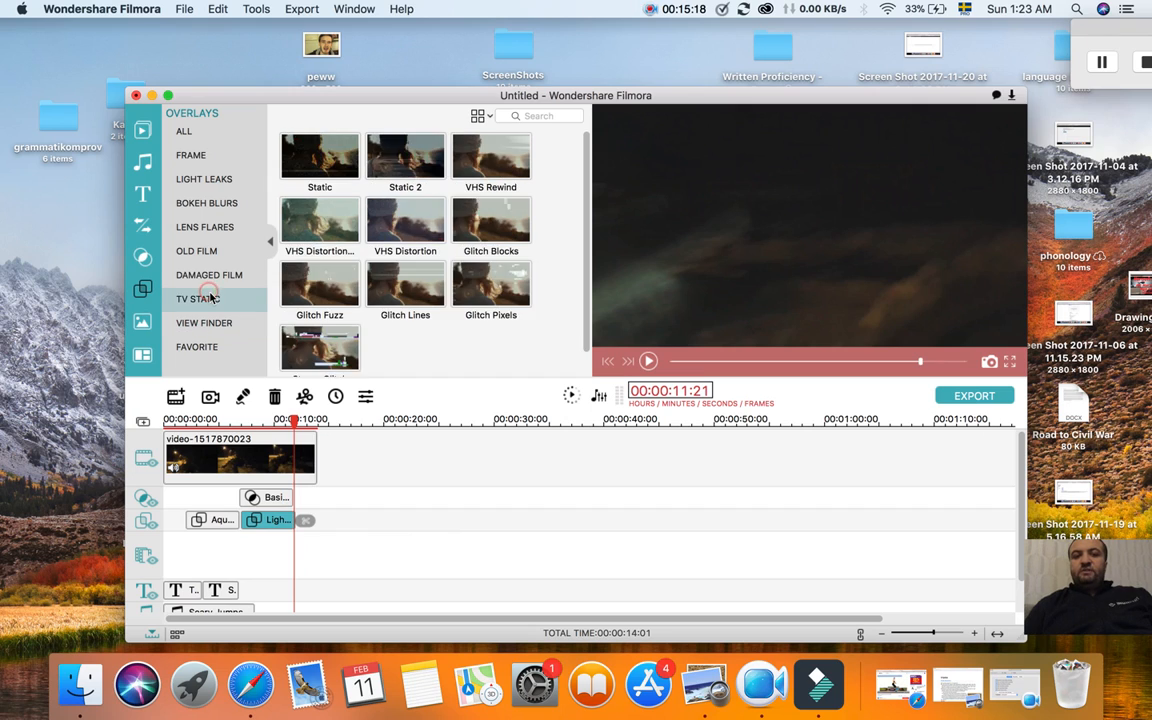
pyautogui.click(211, 273)
pyautogui.click(196, 251)
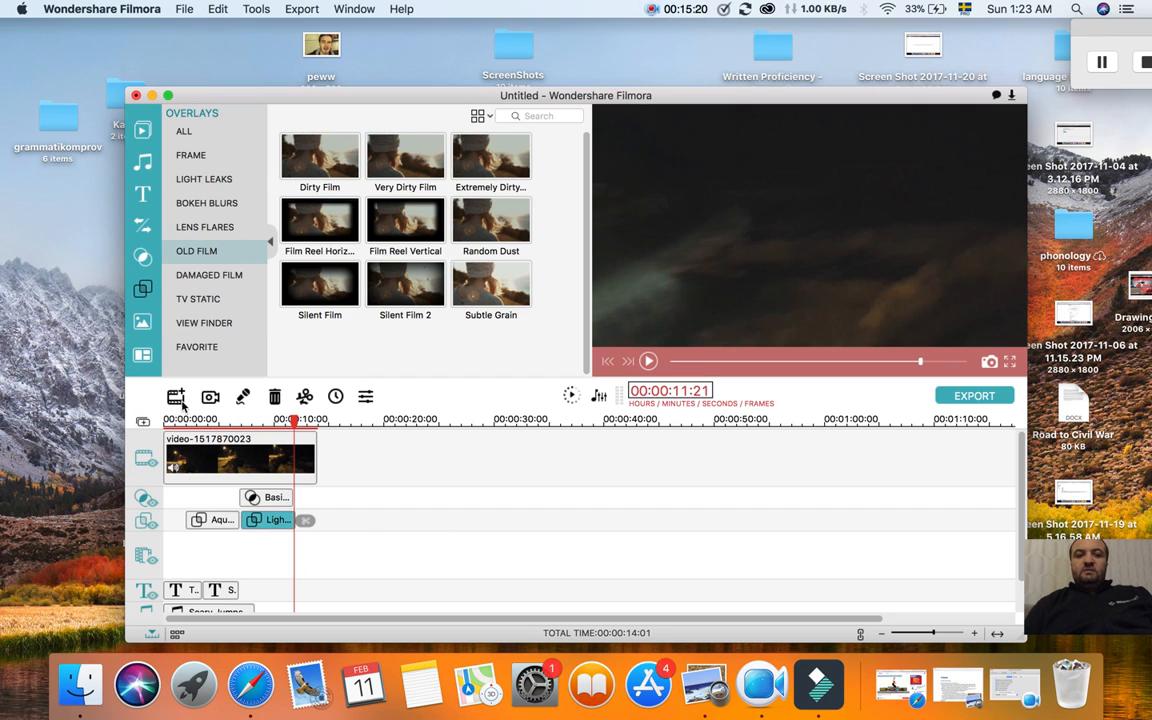
pyautogui.click(146, 323)
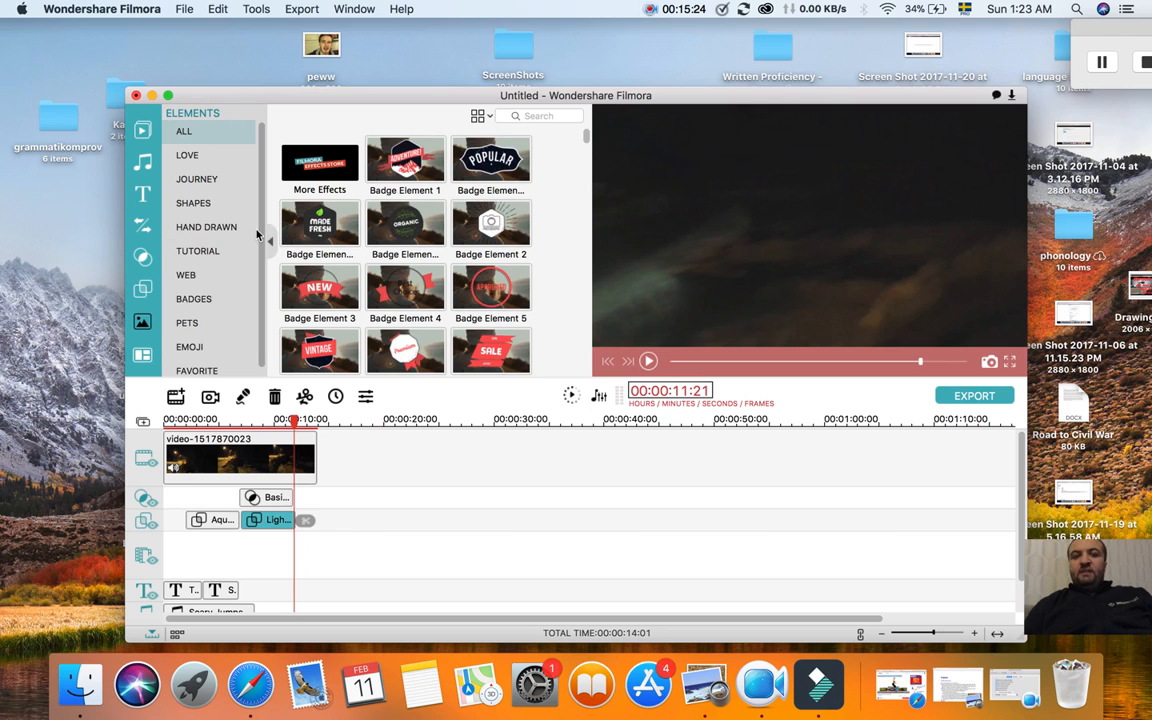
pyautogui.scroll(-2, 363, 293)
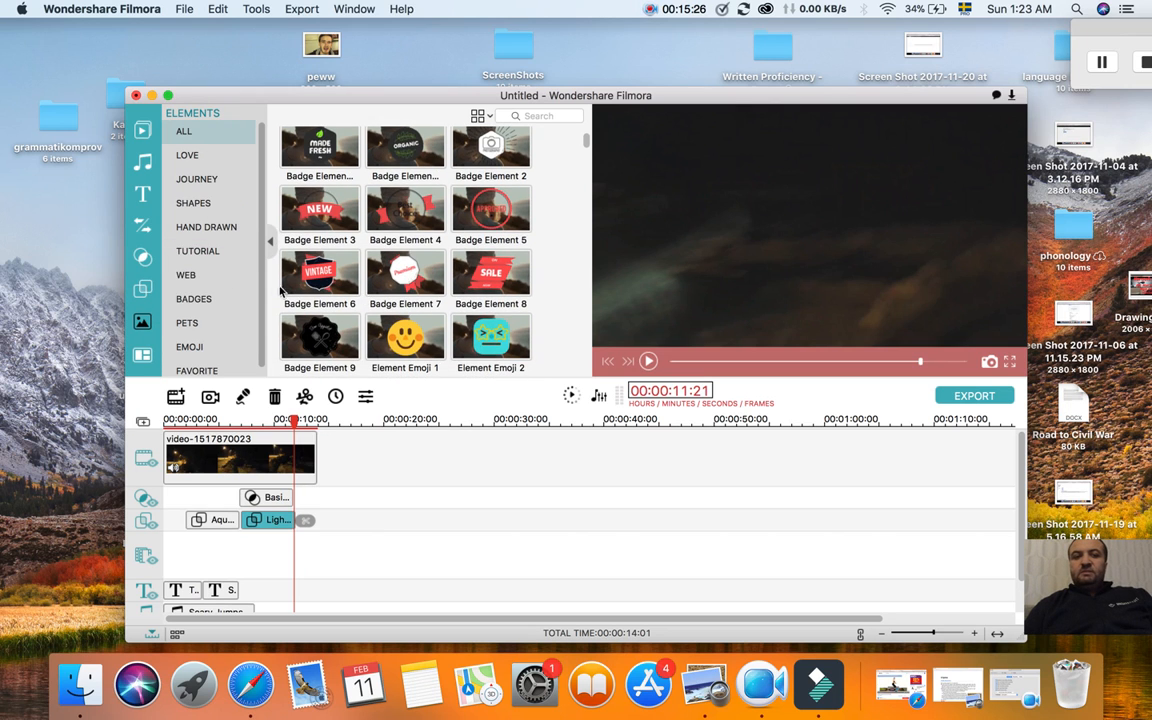
pyautogui.scroll(-3, 280, 290)
pyautogui.scroll(-2, 223, 292)
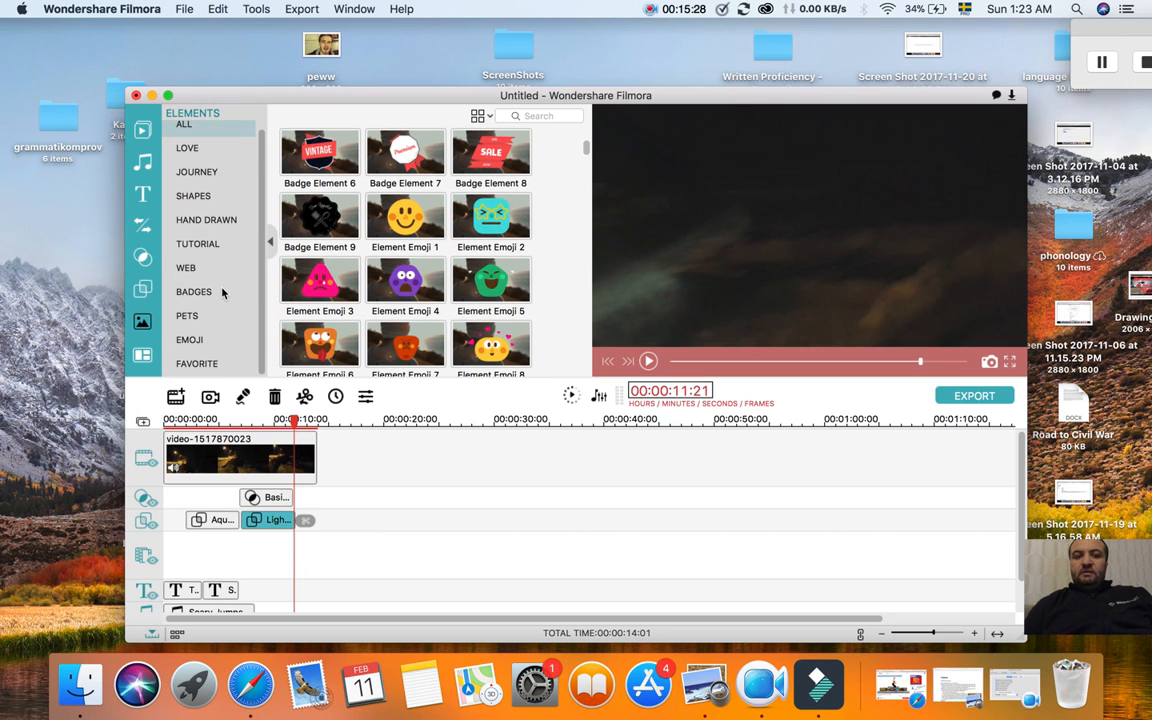
pyautogui.click(214, 268)
pyautogui.scroll(2, 309, 258)
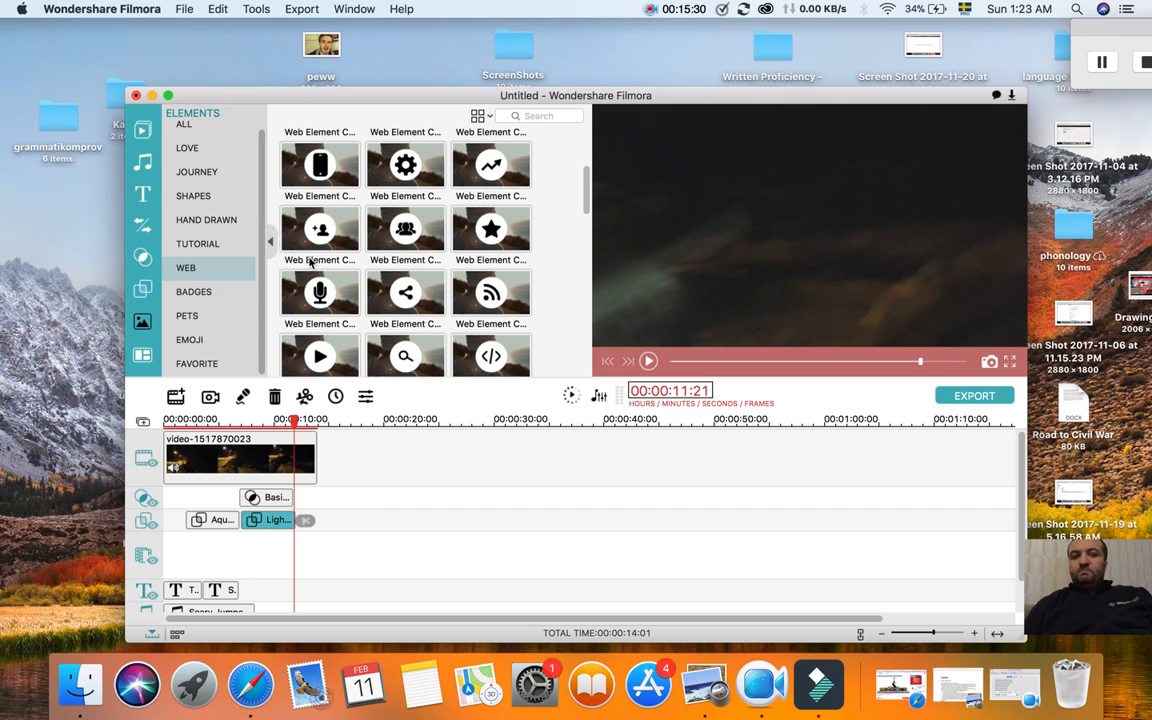
pyautogui.scroll(2, 309, 258)
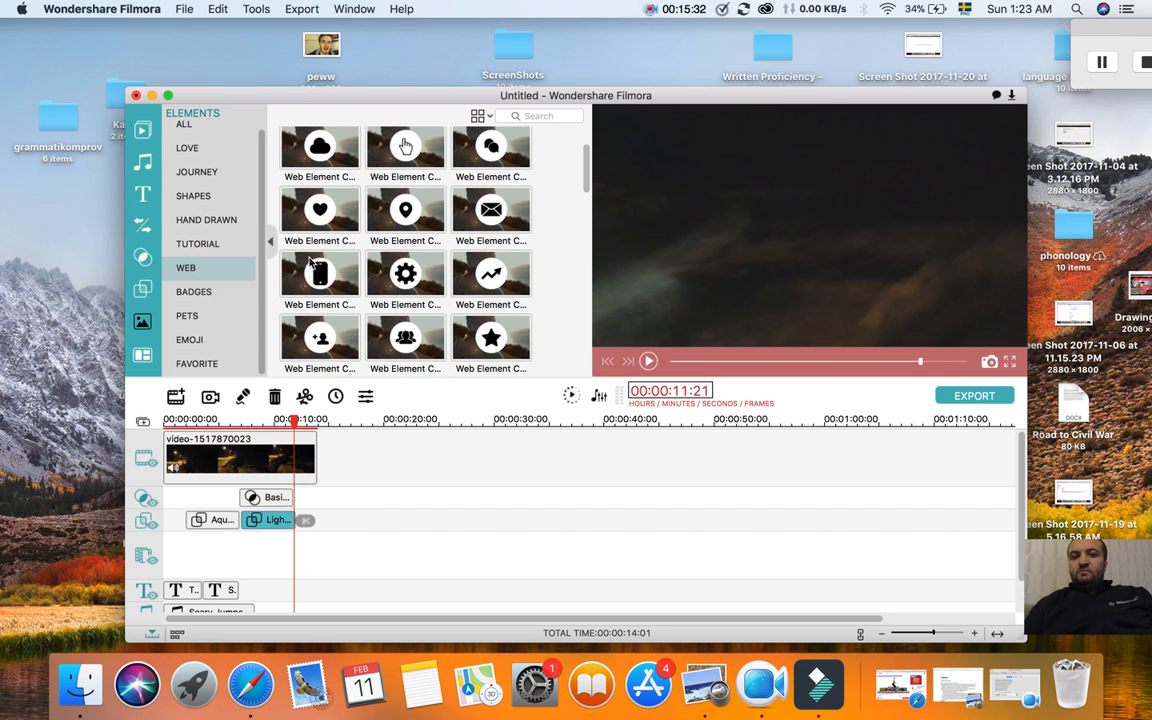
pyautogui.scroll(2, 310, 258)
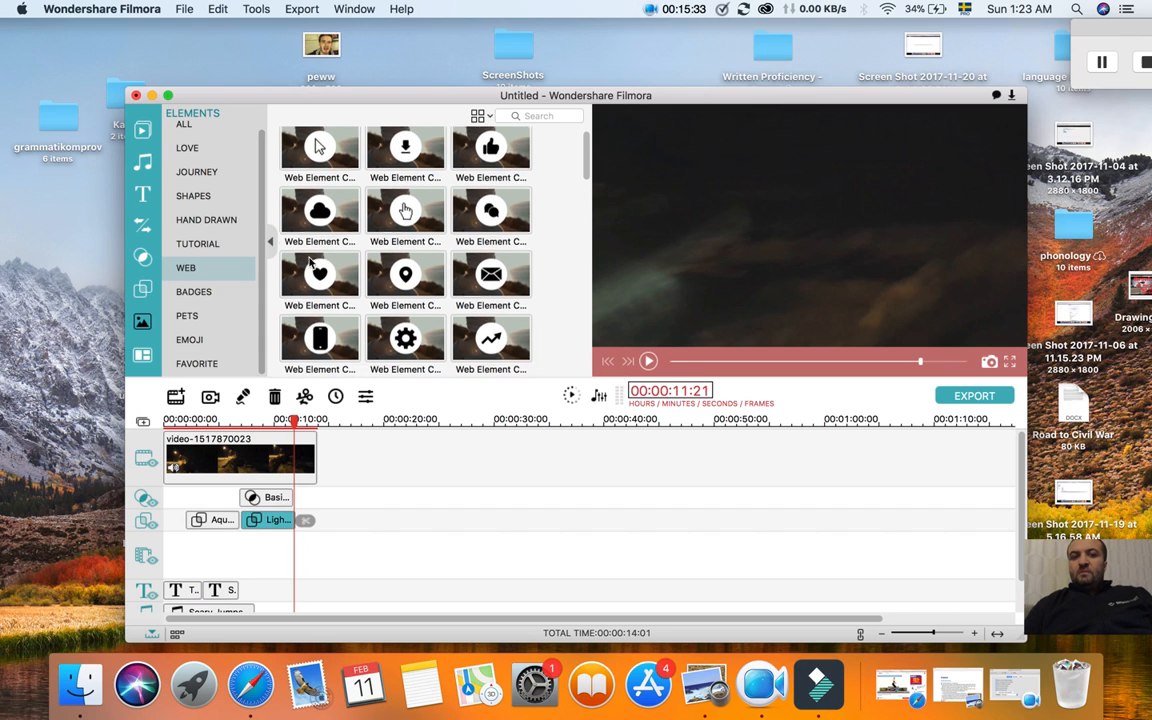
# Add the Element Love 2 heart to the timeline and move it to start at about 00:00:02:00, aligned with the Aqua 1 overlay.
pyautogui.click(187, 149)
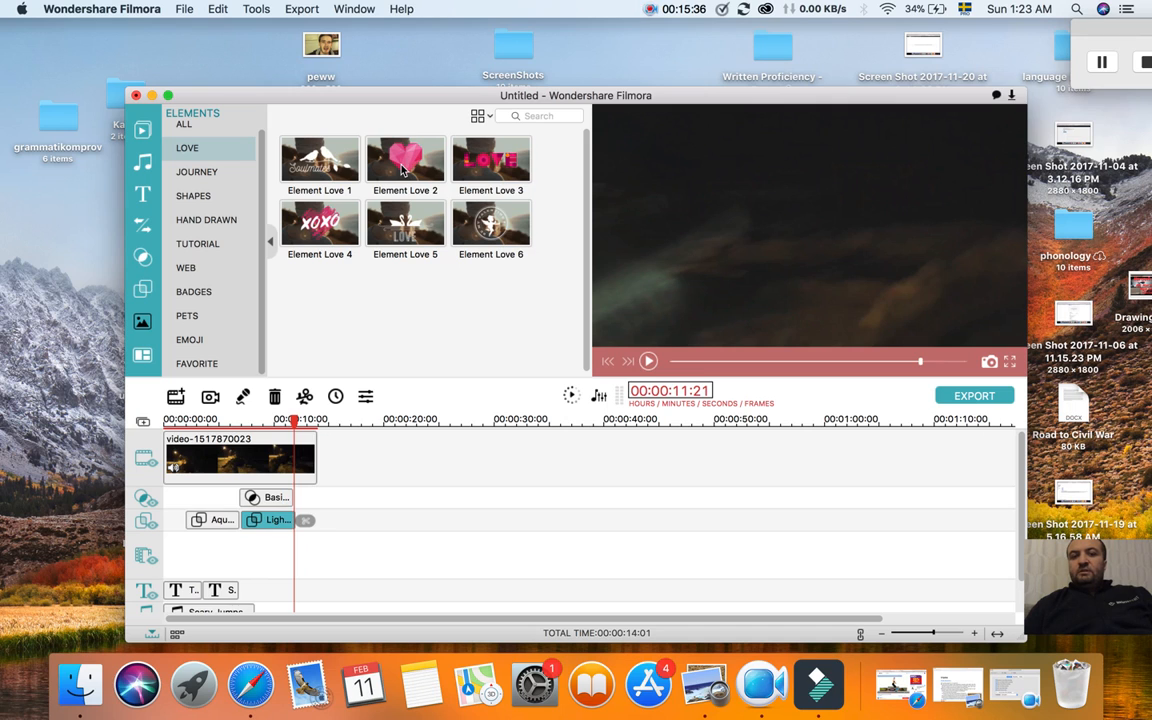
pyautogui.doubleClick(372, 152)
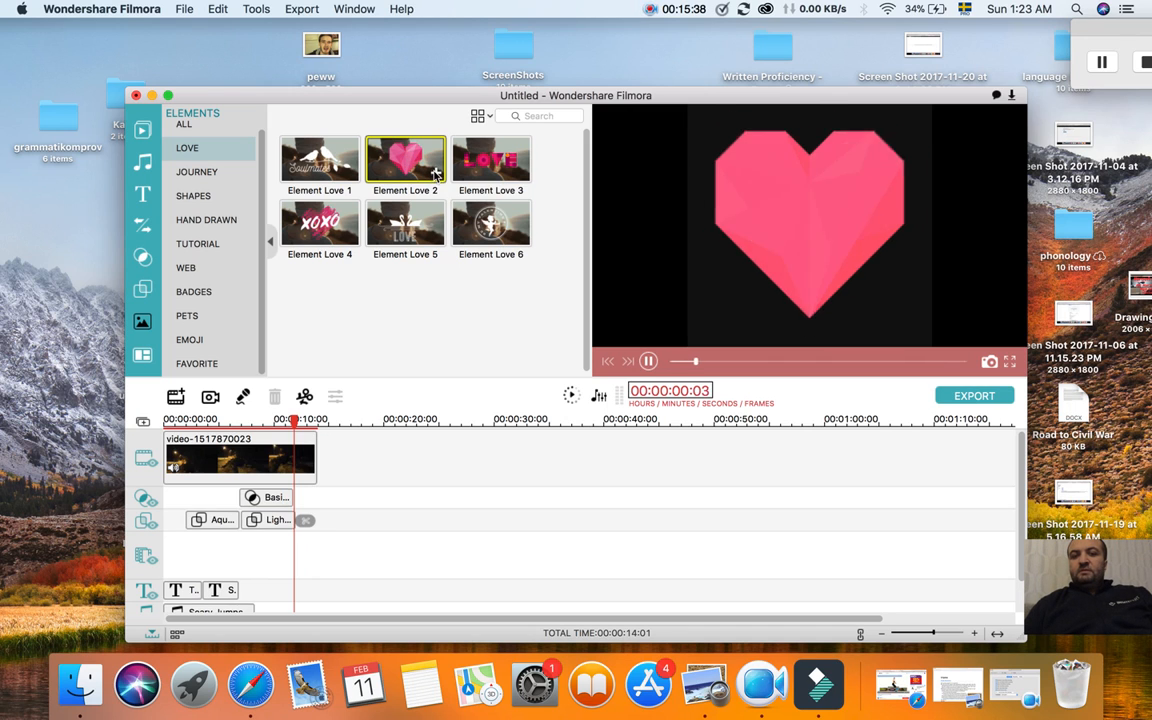
pyautogui.click(436, 175)
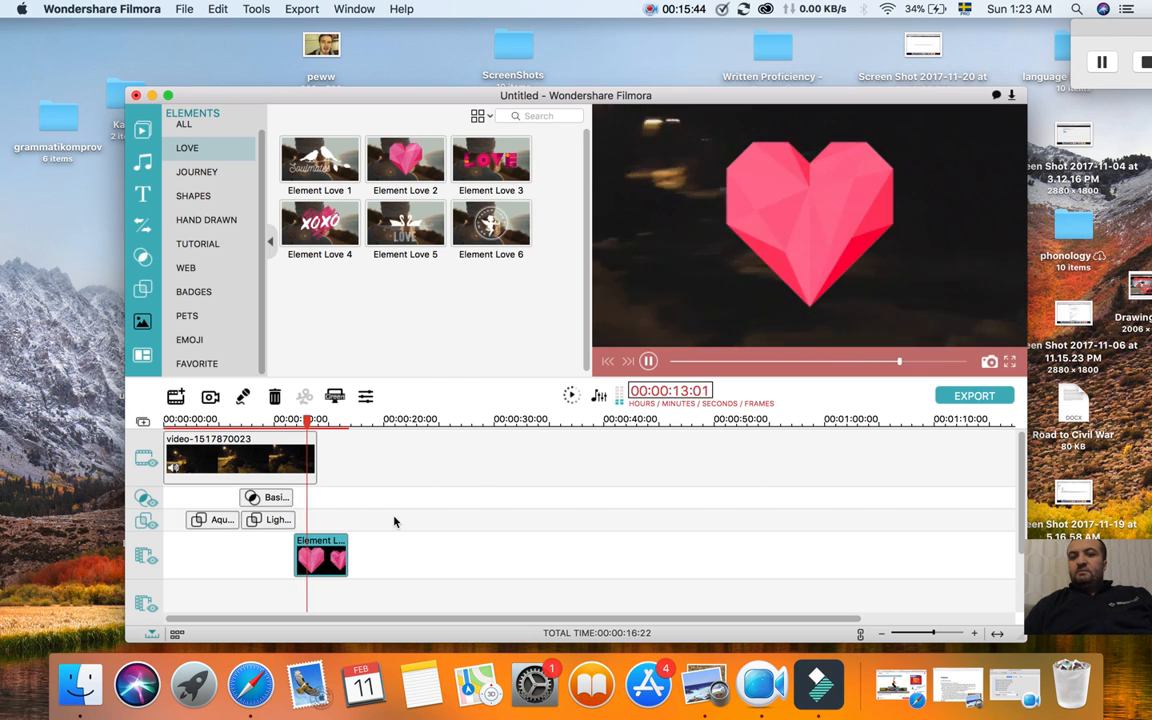
pyautogui.moveTo(321, 552); pyautogui.dragTo(222, 549)
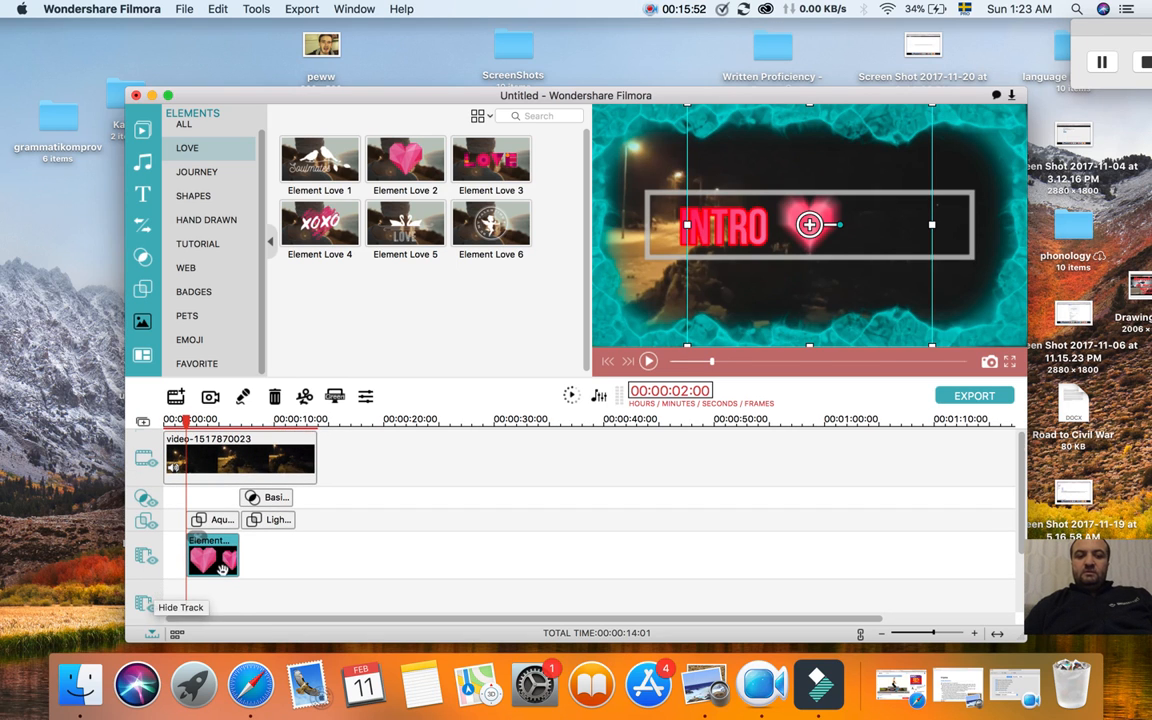
# Shorten the heart element's clip so that it ends at about 00:00:03:14.
pyautogui.scroll(-5, 190, 580)
pyautogui.scroll(3, 220, 572)
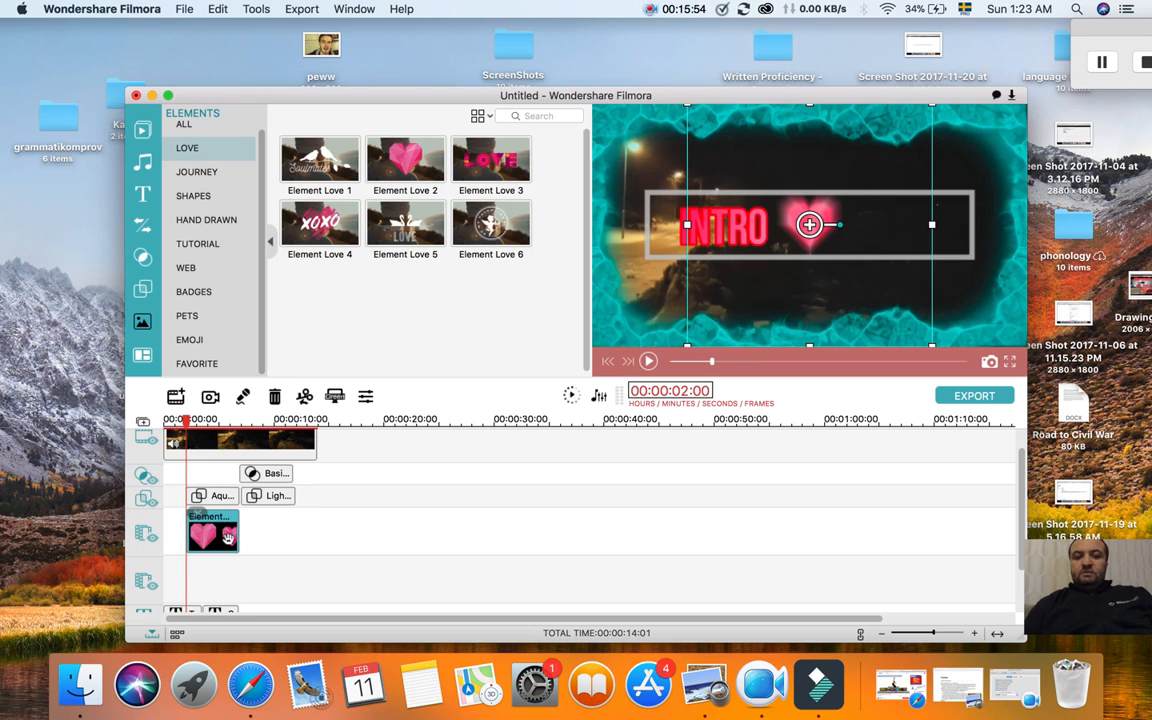
pyautogui.moveTo(239, 537); pyautogui.dragTo(216, 535)
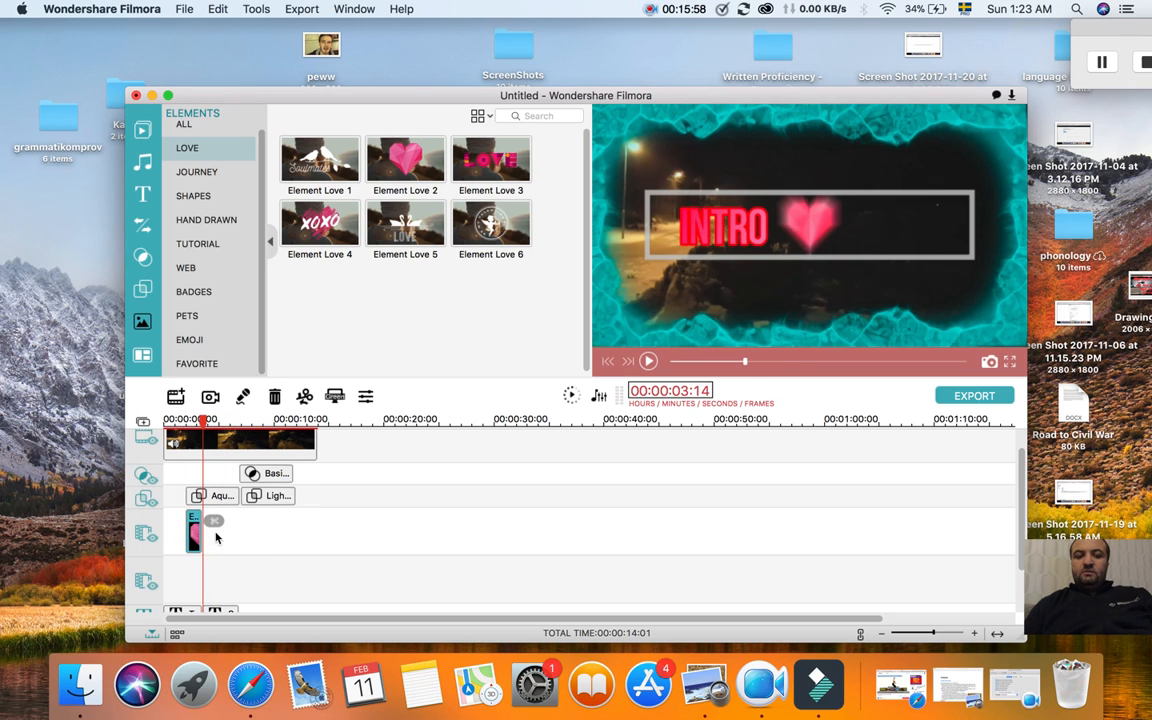
# Delete the shortened heart clip from the timeline and play back the intro section without it.
pyautogui.press('BackSpace')
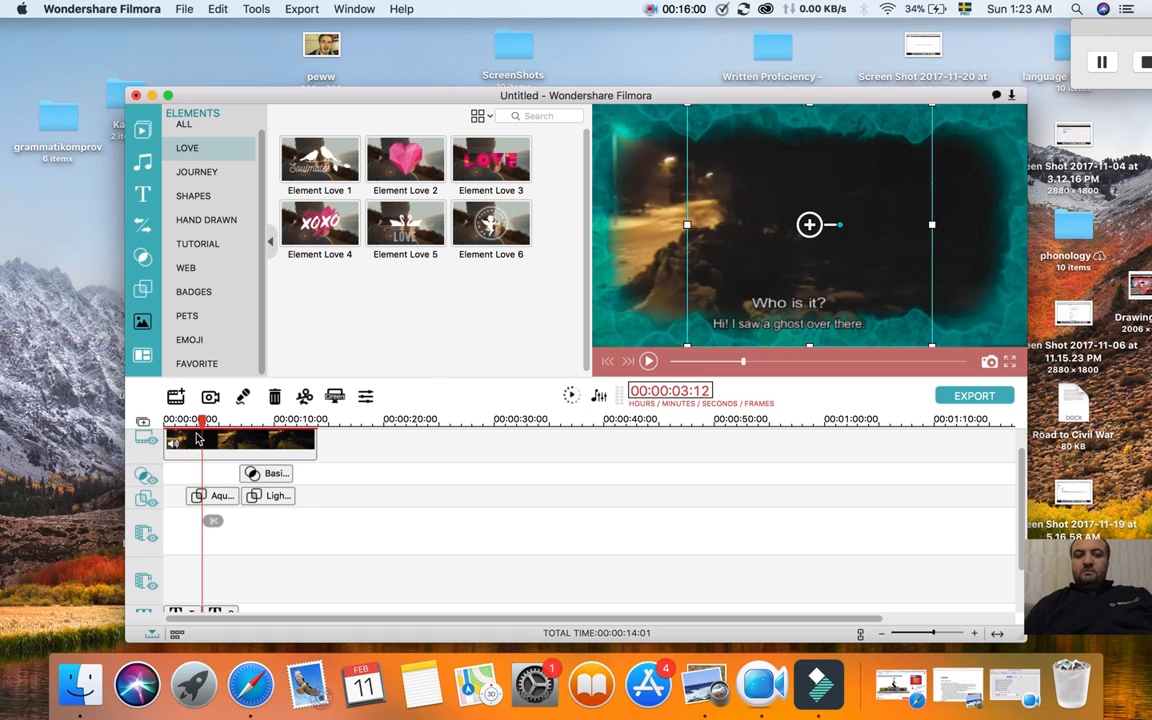
pyautogui.moveTo(204, 425); pyautogui.dragTo(186, 425)
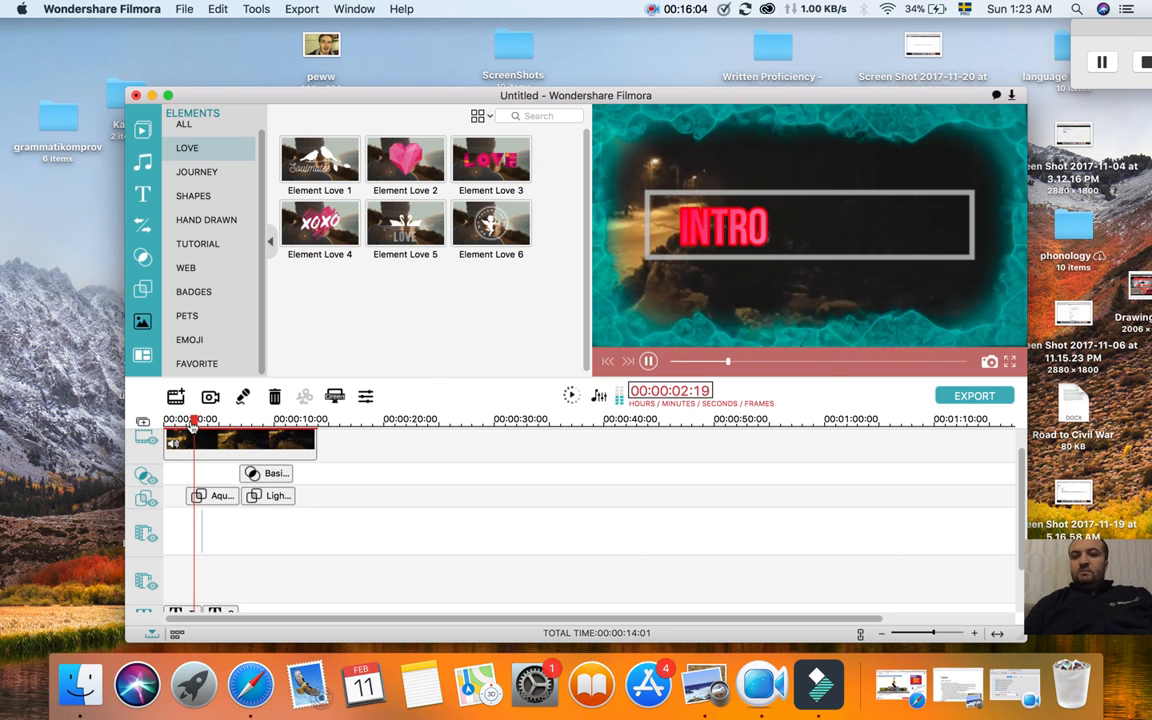
pyautogui.press('space')
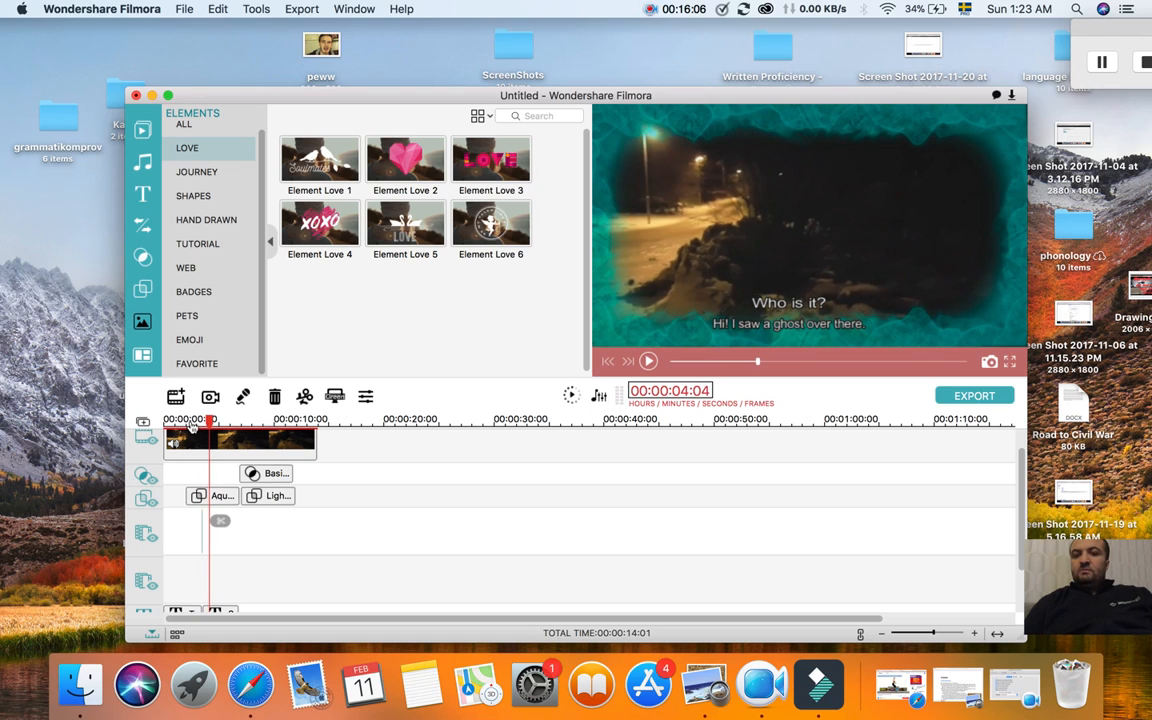
# Replay the section around 00:00:03 to check where the intro title ends, and view the preview at full screen.
pyautogui.click(200, 522)
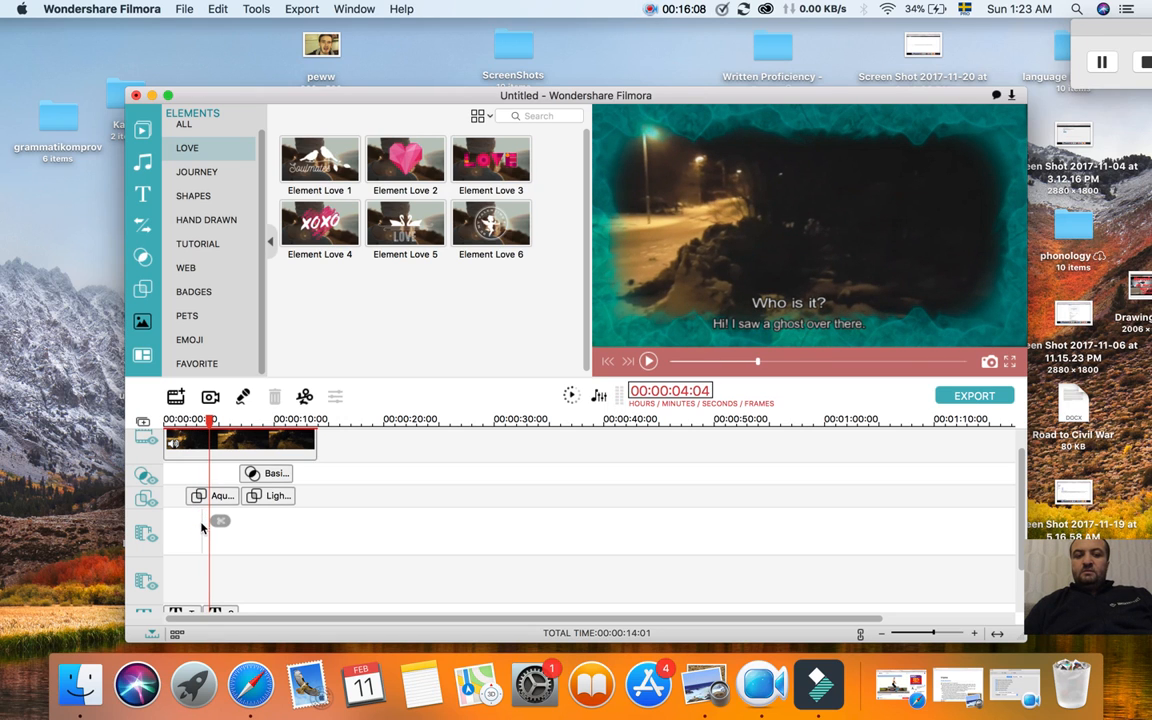
pyautogui.moveTo(208, 420); pyautogui.dragTo(193, 420)
pyautogui.press('space')
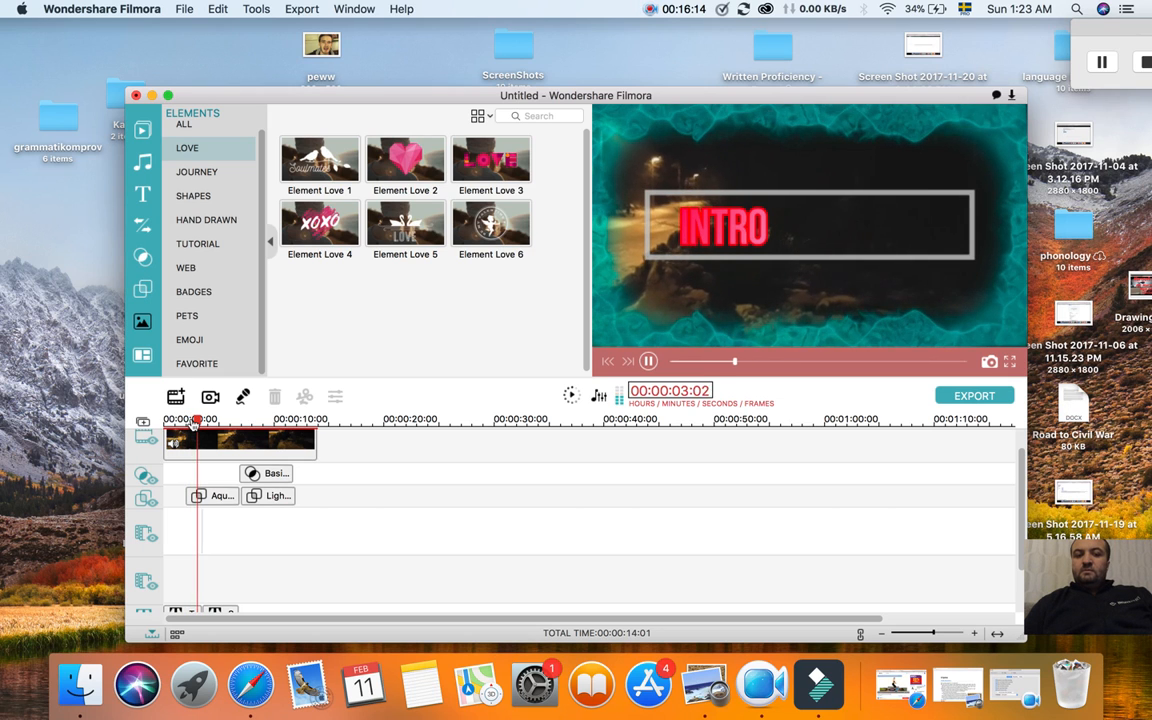
pyautogui.press('space')
pyautogui.press('space')
pyautogui.press('space')
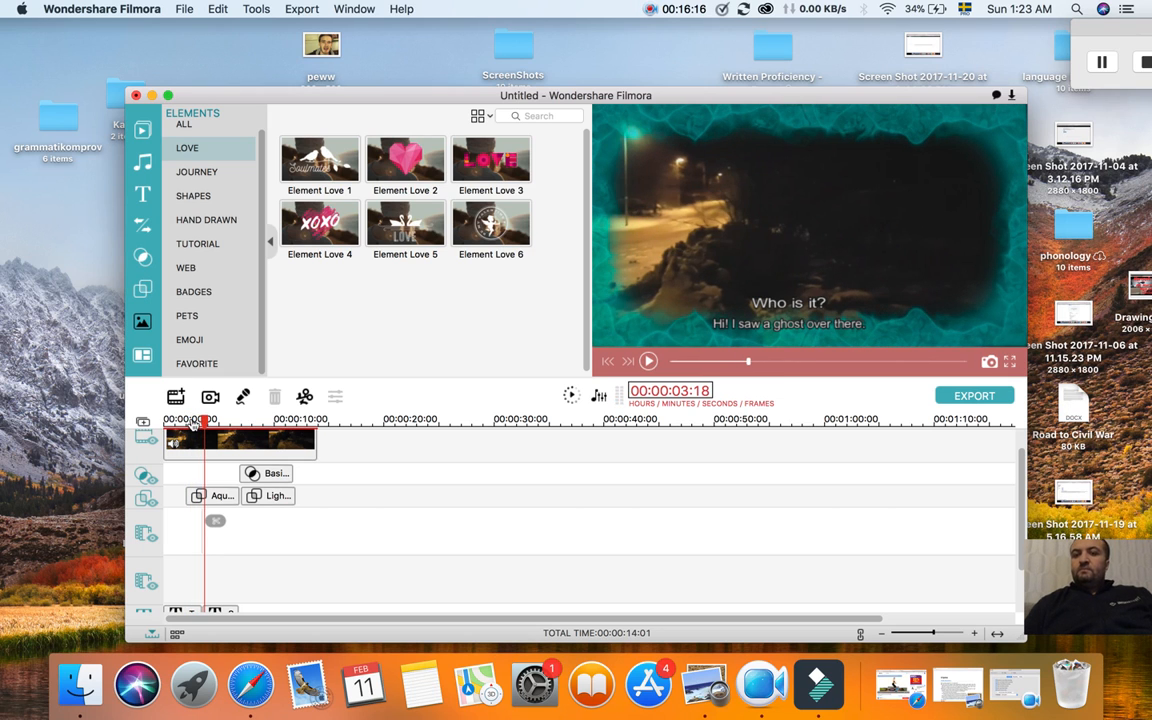
pyautogui.doubleClick(846, 235)
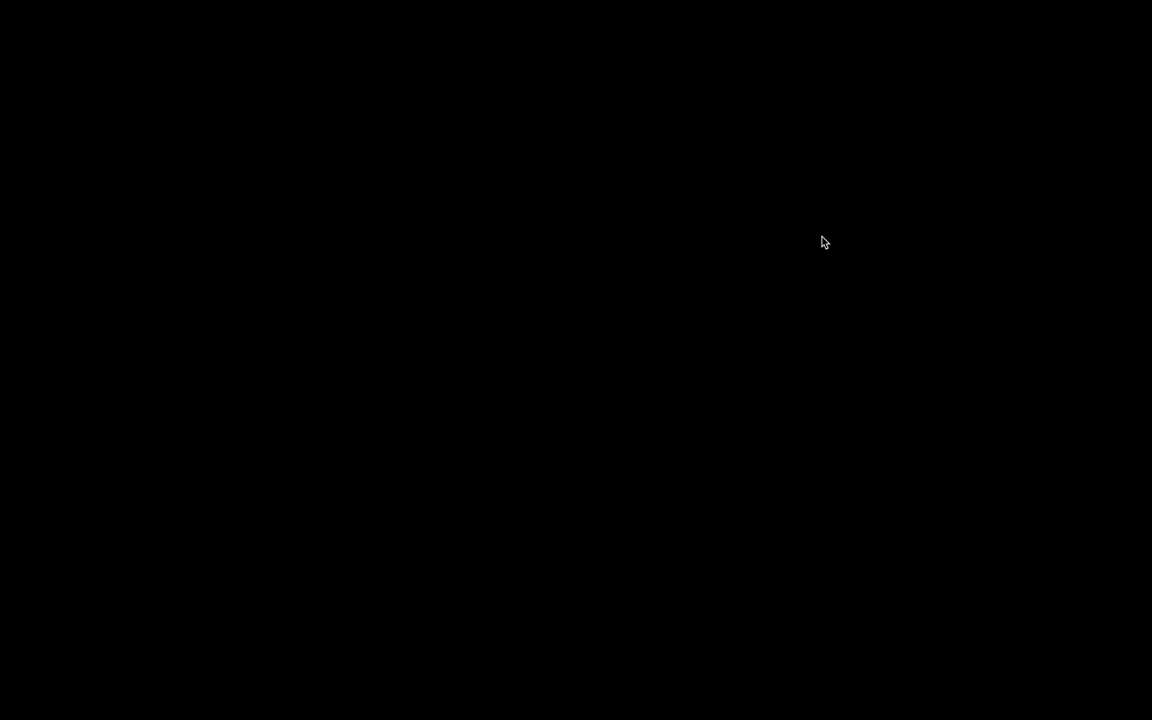
pyautogui.press('Escape')
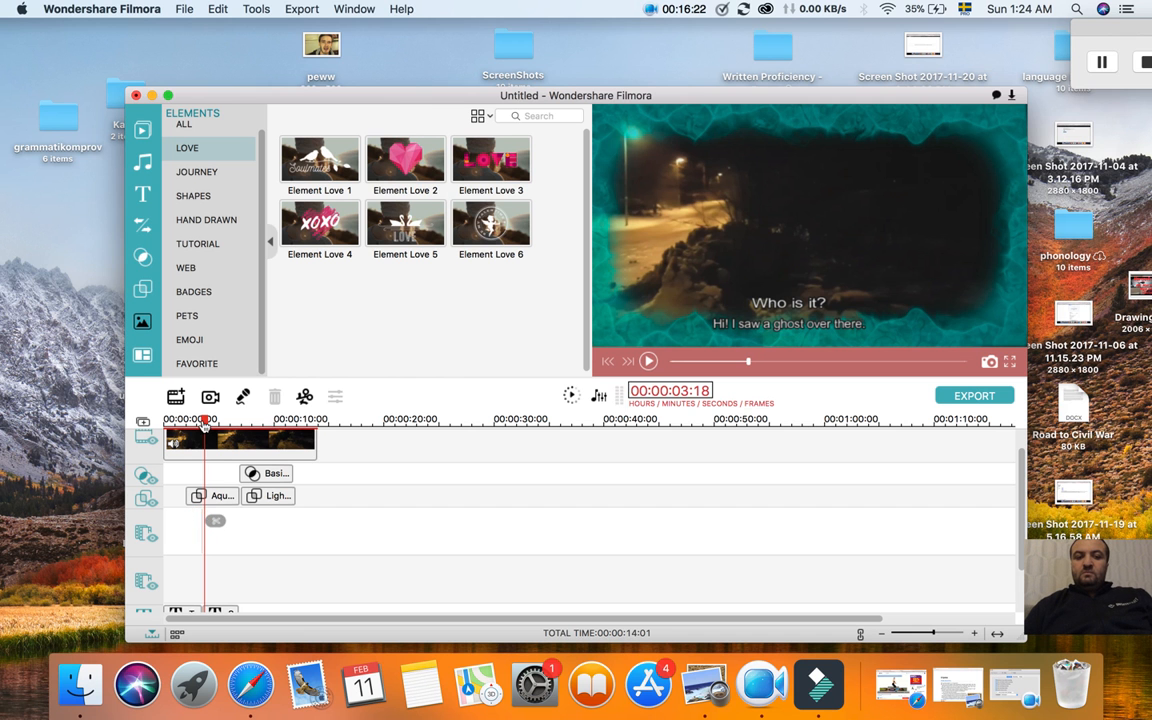
# Position the playhead just after the intro title at about 00:00:03:20 and add Element Love 2 there.
pyautogui.moveTo(204, 422); pyautogui.dragTo(201, 422)
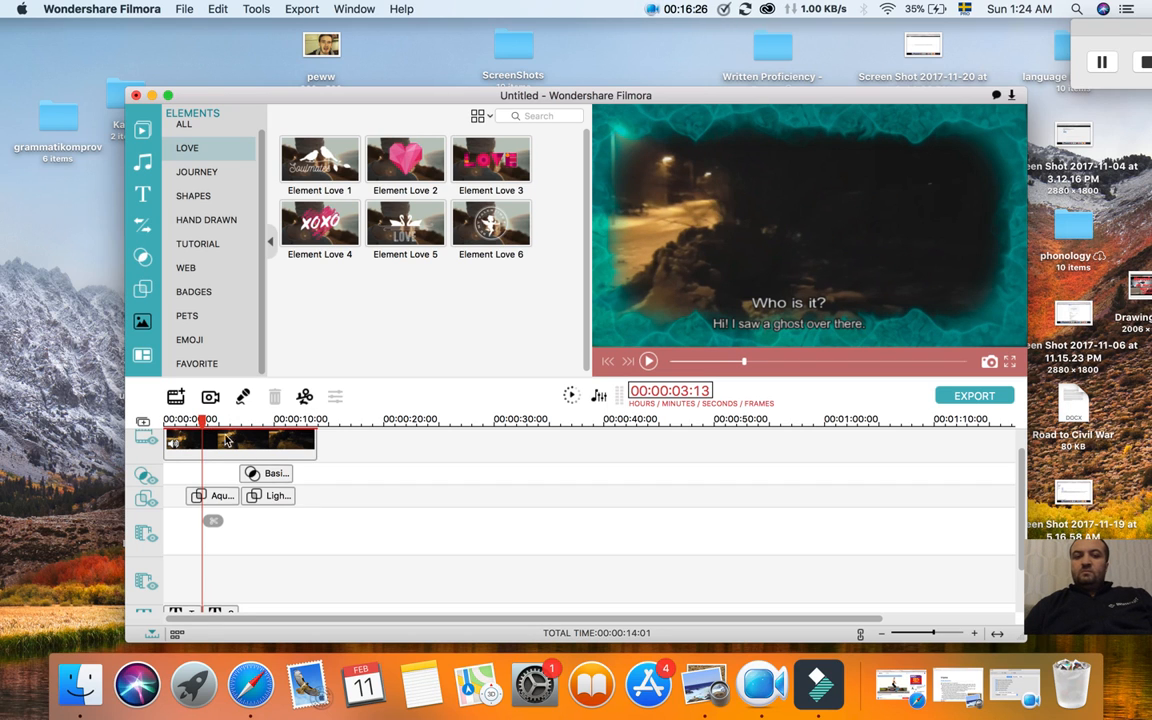
pyautogui.moveTo(202, 421); pyautogui.dragTo(199, 424)
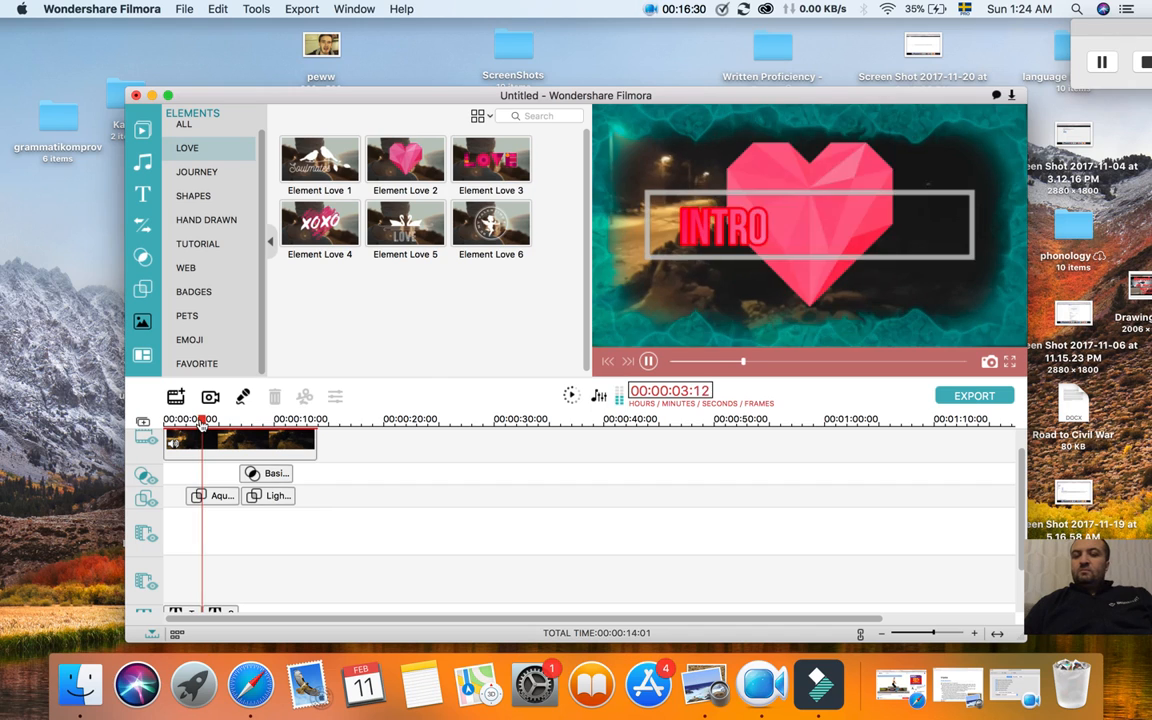
pyautogui.press('space')
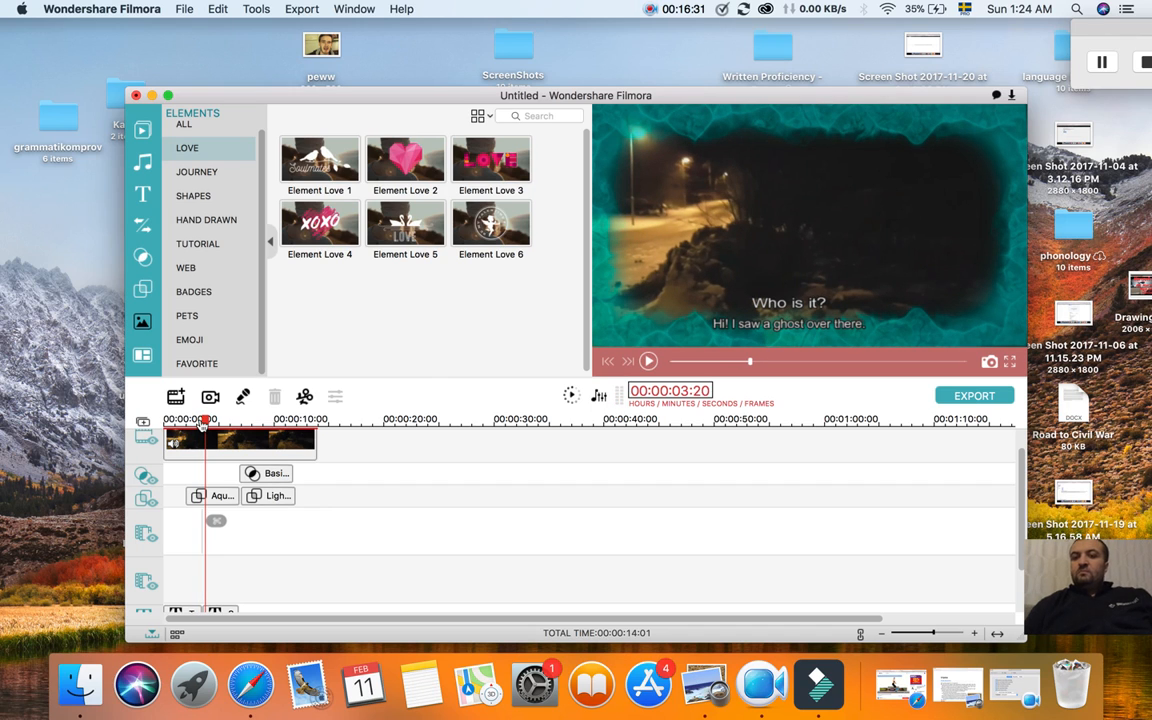
pyautogui.click(199, 524)
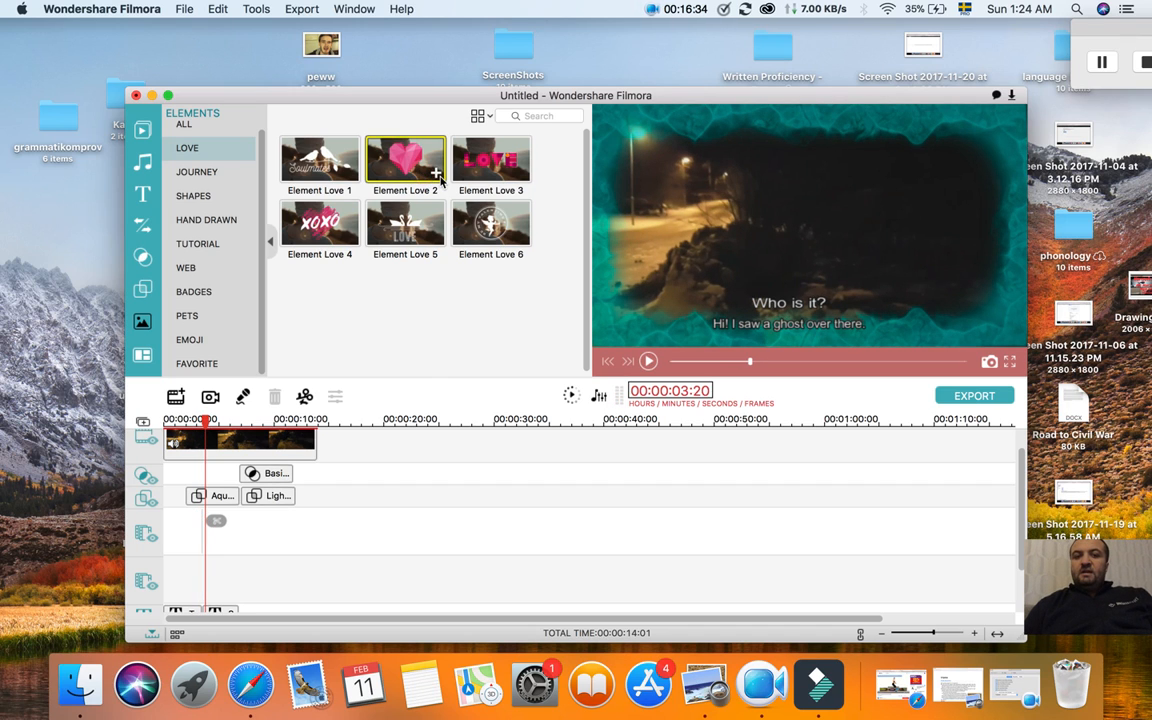
pyautogui.click(400, 160)
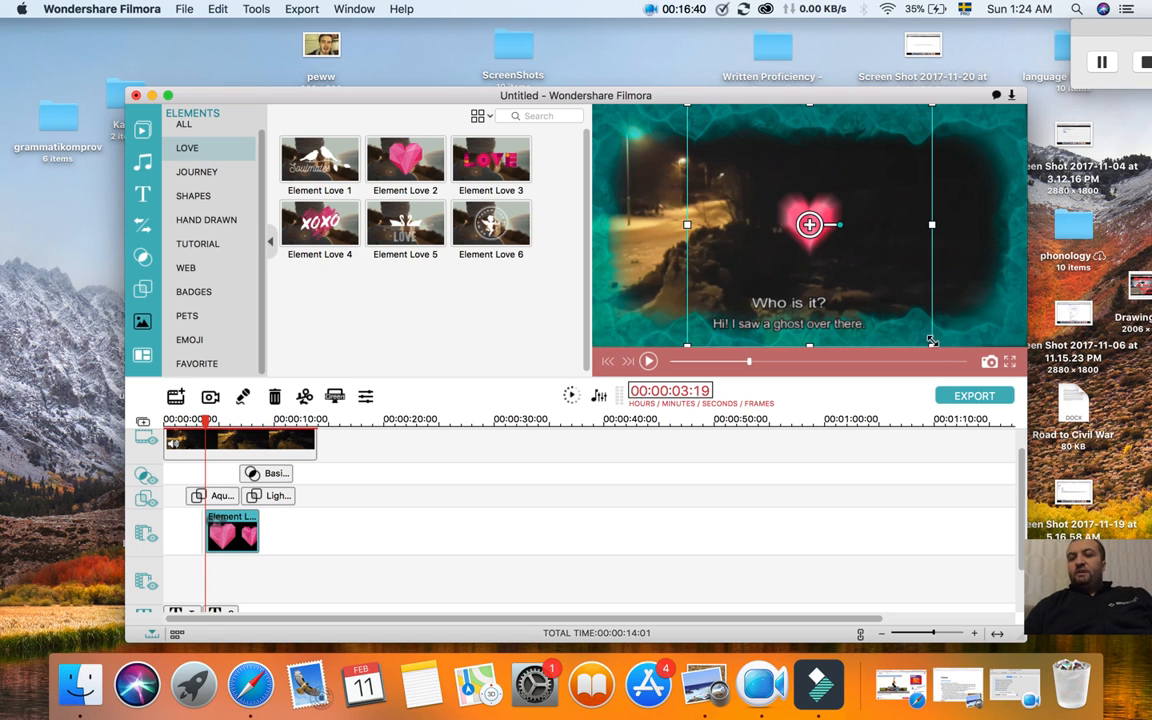
# Shrink the heart element to about a third of its size and place it near the upper-left corner of the video frame.
pyautogui.moveTo(822, 277)
pyautogui.mouseDown()
pyautogui.moveTo(909, 284)
pyautogui.moveTo(728, 267)
pyautogui.moveTo(728, 224)
pyautogui.moveTo(819, 262)
pyautogui.mouseUp()
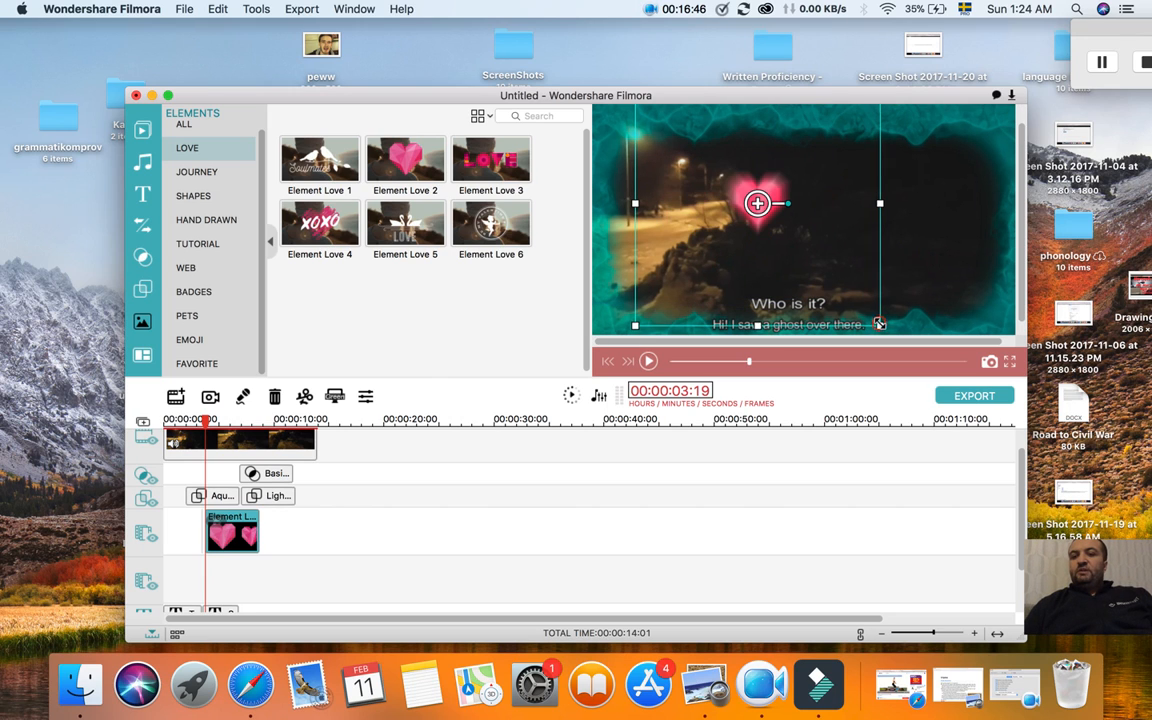
pyautogui.moveTo(879, 324); pyautogui.dragTo(703, 204)
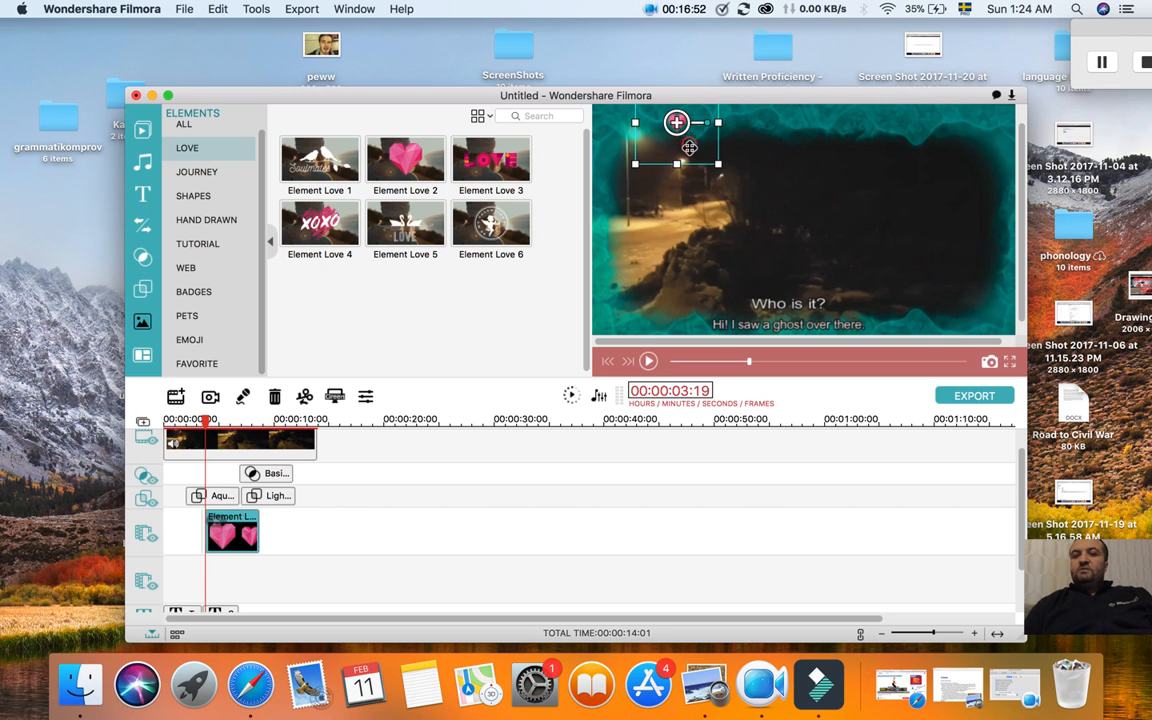
pyautogui.moveTo(689, 148); pyautogui.dragTo(673, 196)
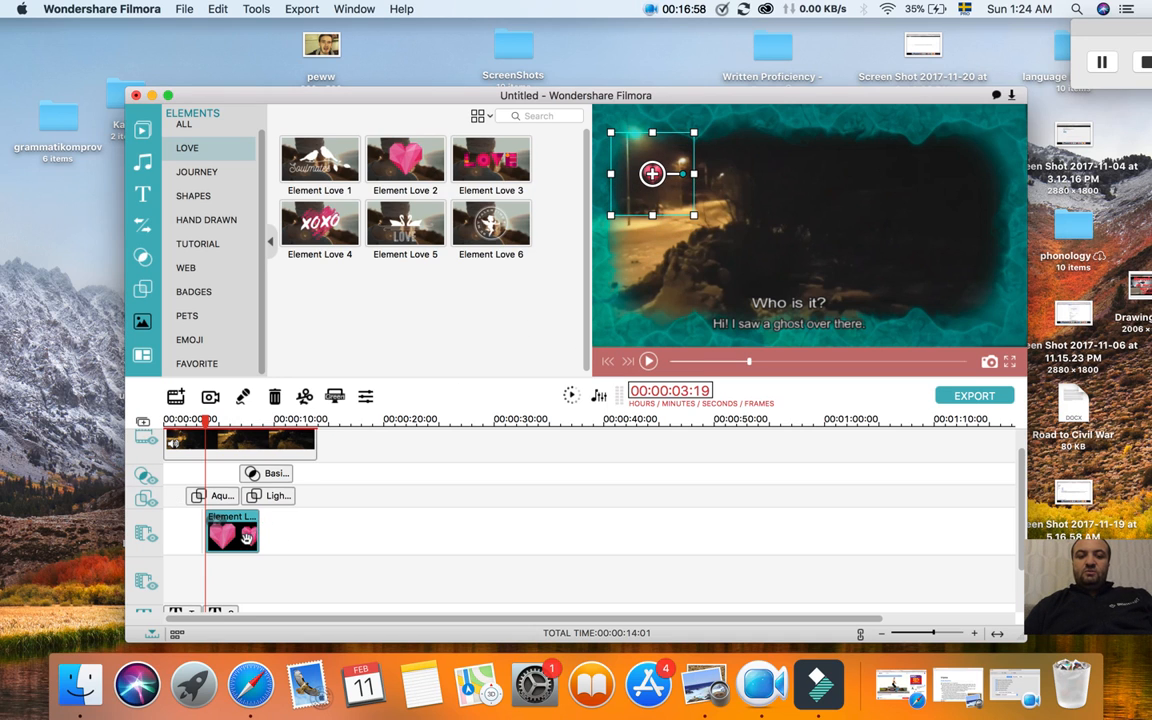
# Shorten the heart clip to end at about 00:00:06:23, level with the Aqua 1 overlay, and play it back.
pyautogui.moveTo(258, 537); pyautogui.dragTo(233, 540)
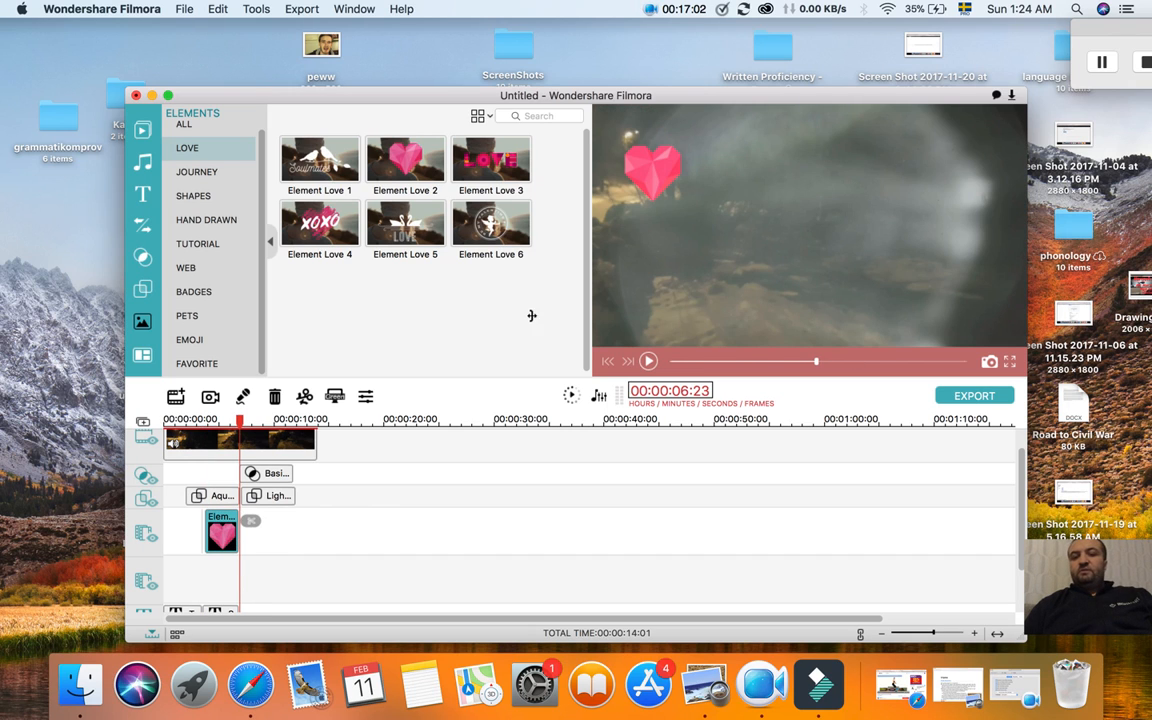
pyautogui.click(211, 420)
pyautogui.moveTo(211, 420); pyautogui.dragTo(180, 420)
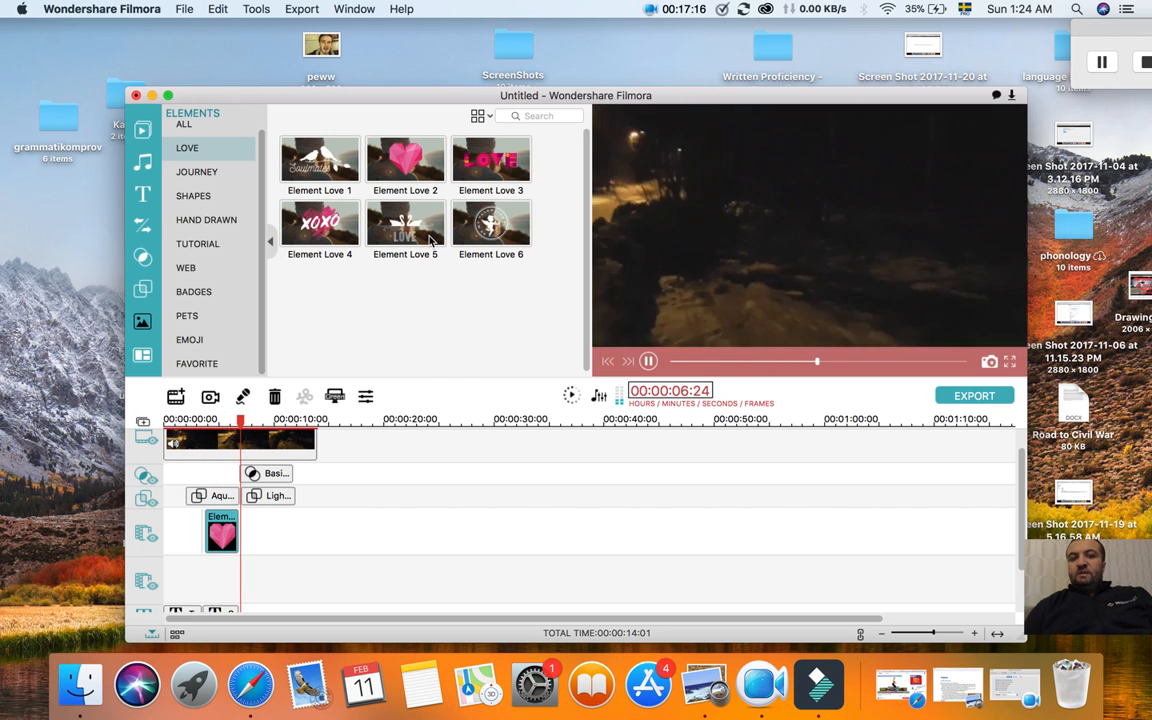
pyautogui.press('space')
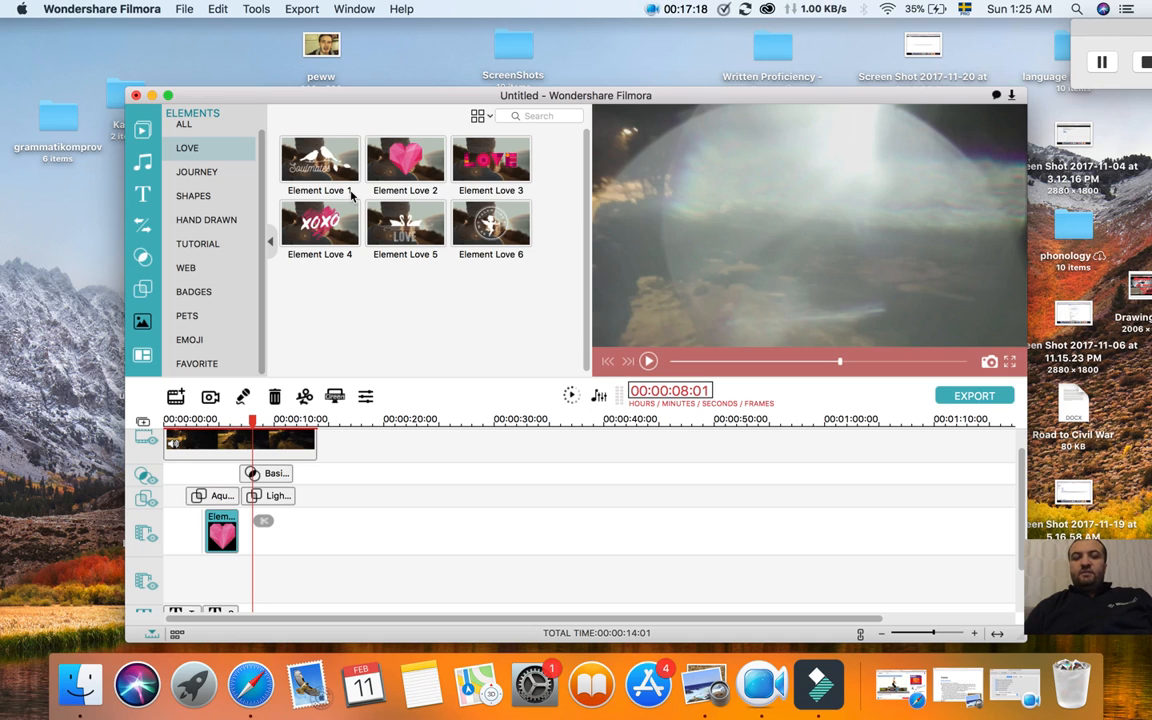
# Add Element Travel 3 from the Journey elements to the heart's track at about 00:00:08:01.
pyautogui.click(196, 173)
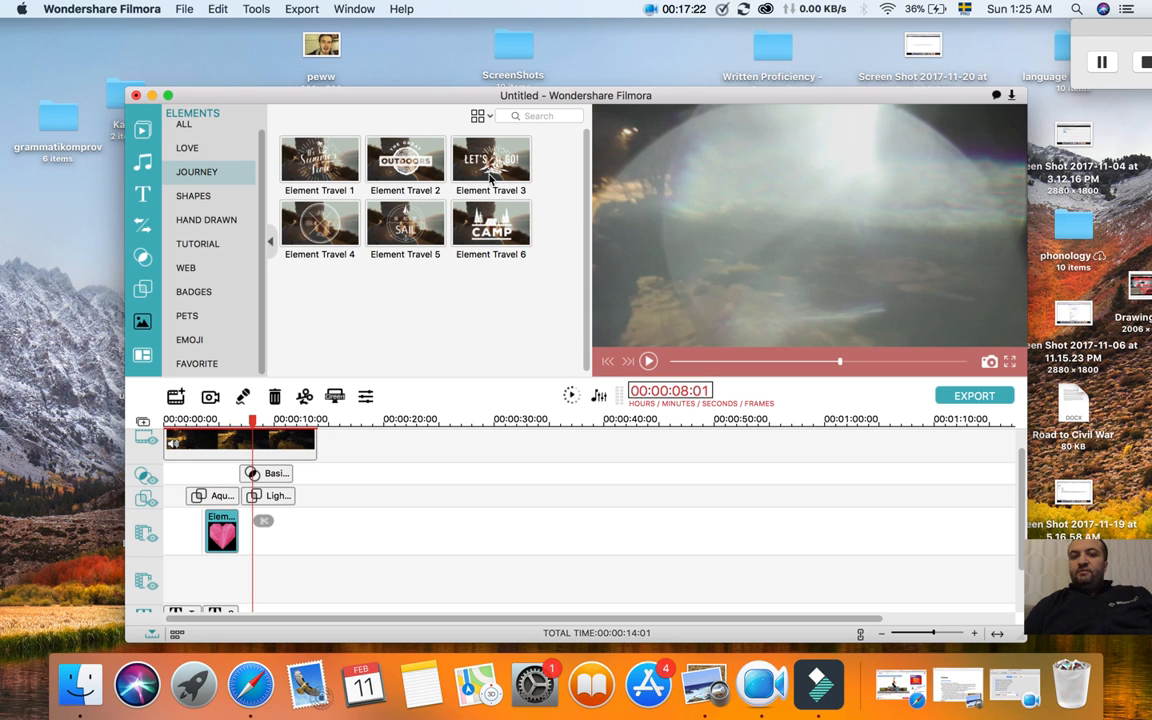
pyautogui.click(494, 170)
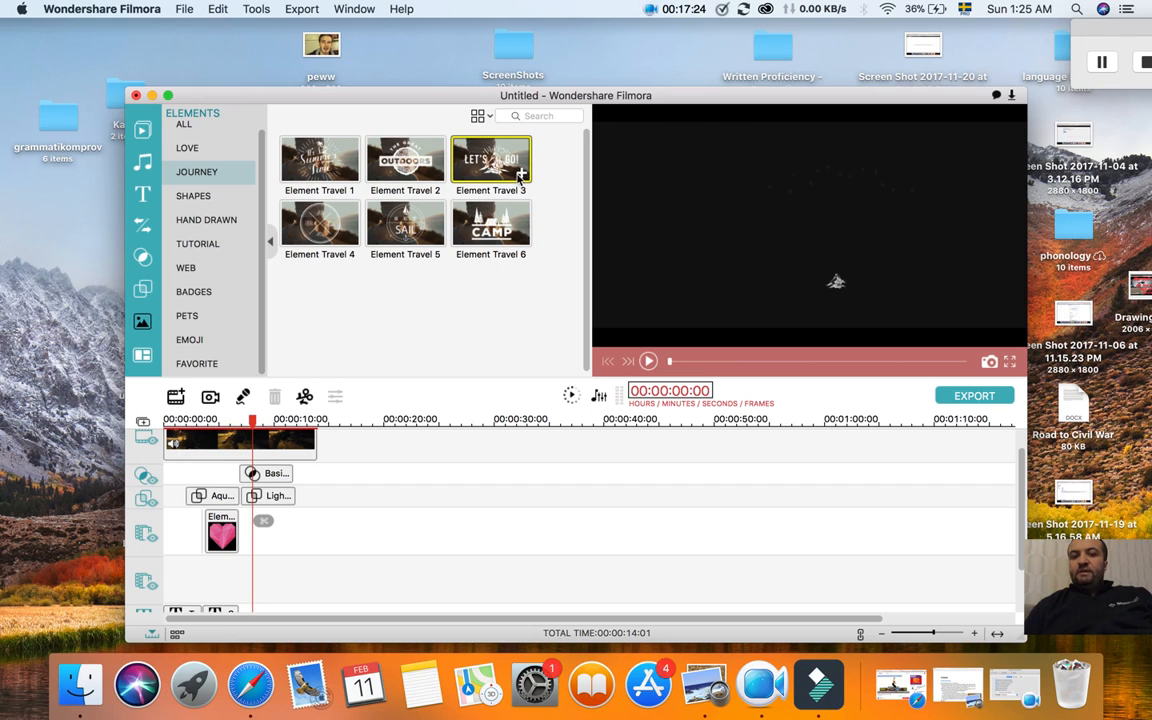
pyautogui.moveTo(521, 177); pyautogui.dragTo(295, 532)
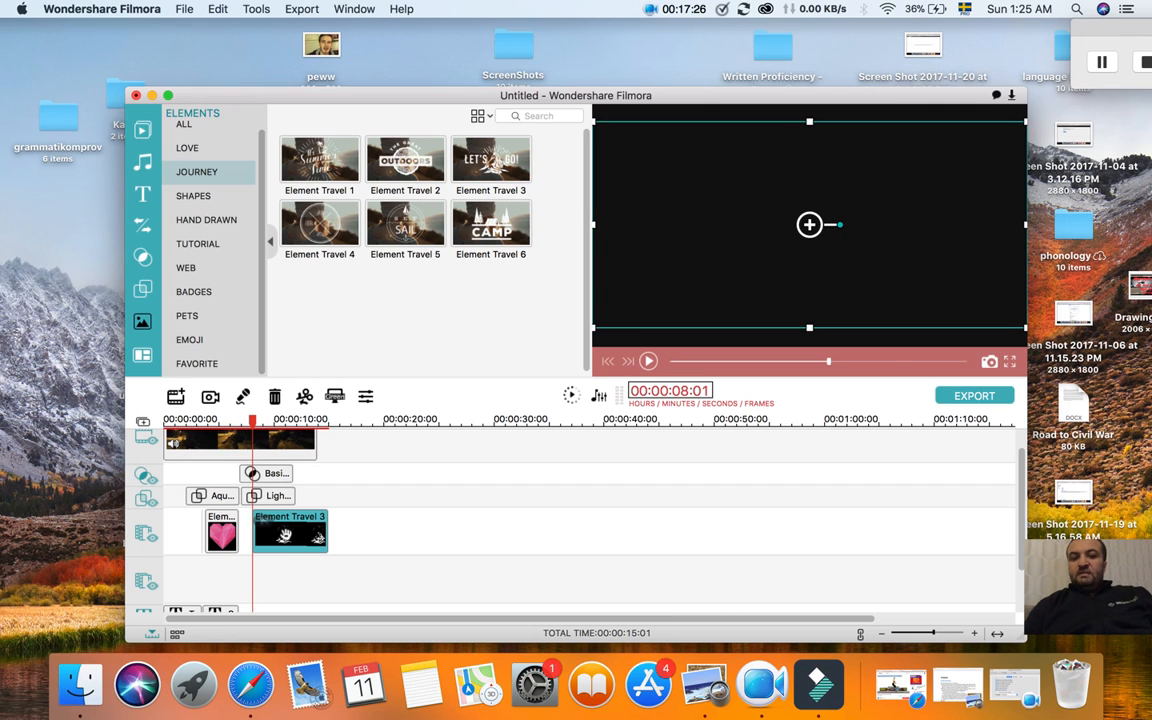
# Check the Element Travel 3 clip's inspector settings and play the element over the video.
pyautogui.doubleClick(828, 210)
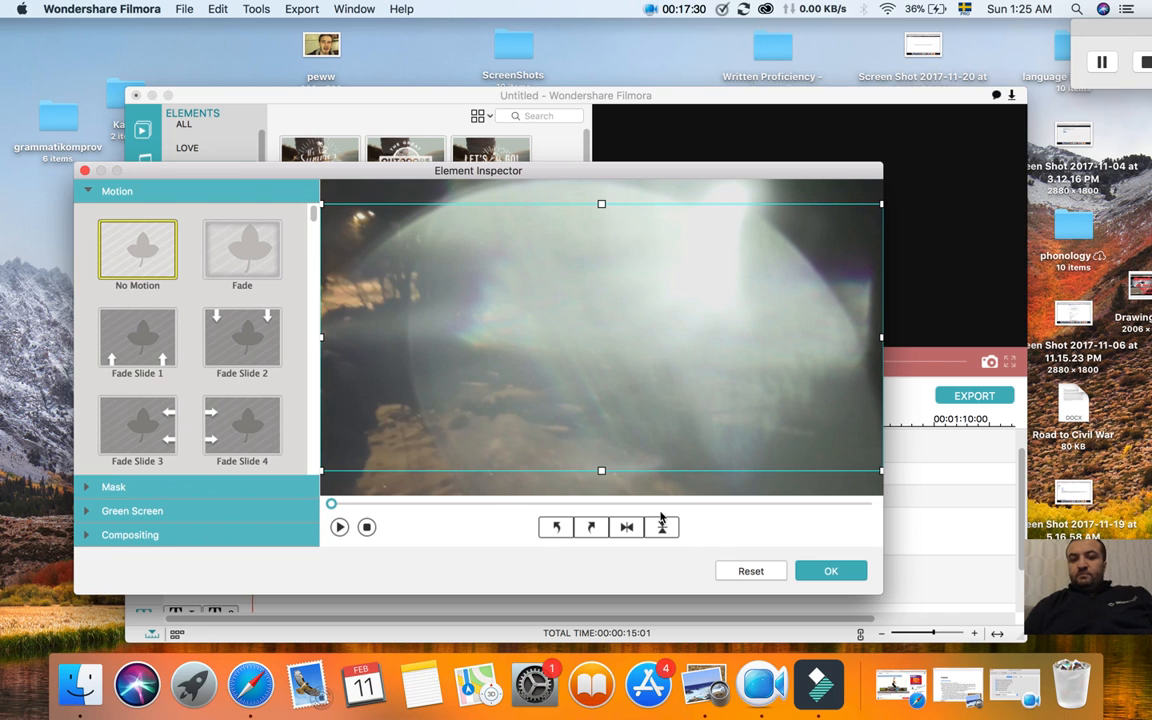
pyautogui.click(831, 571)
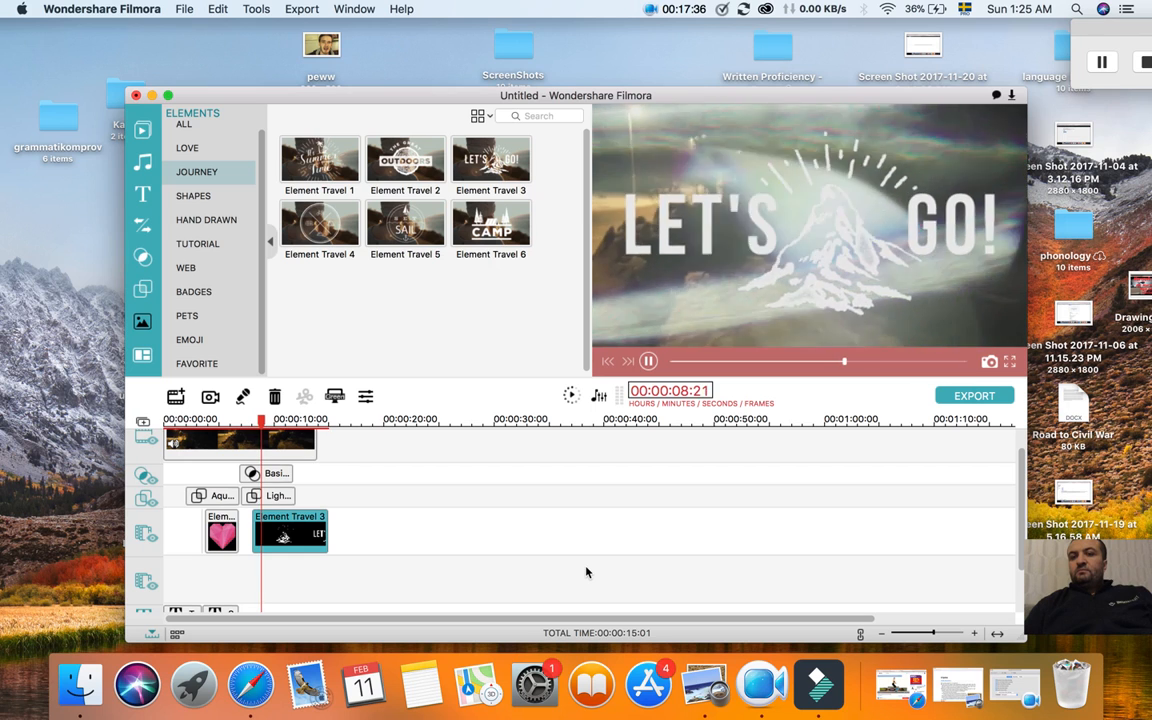
pyautogui.click(284, 535)
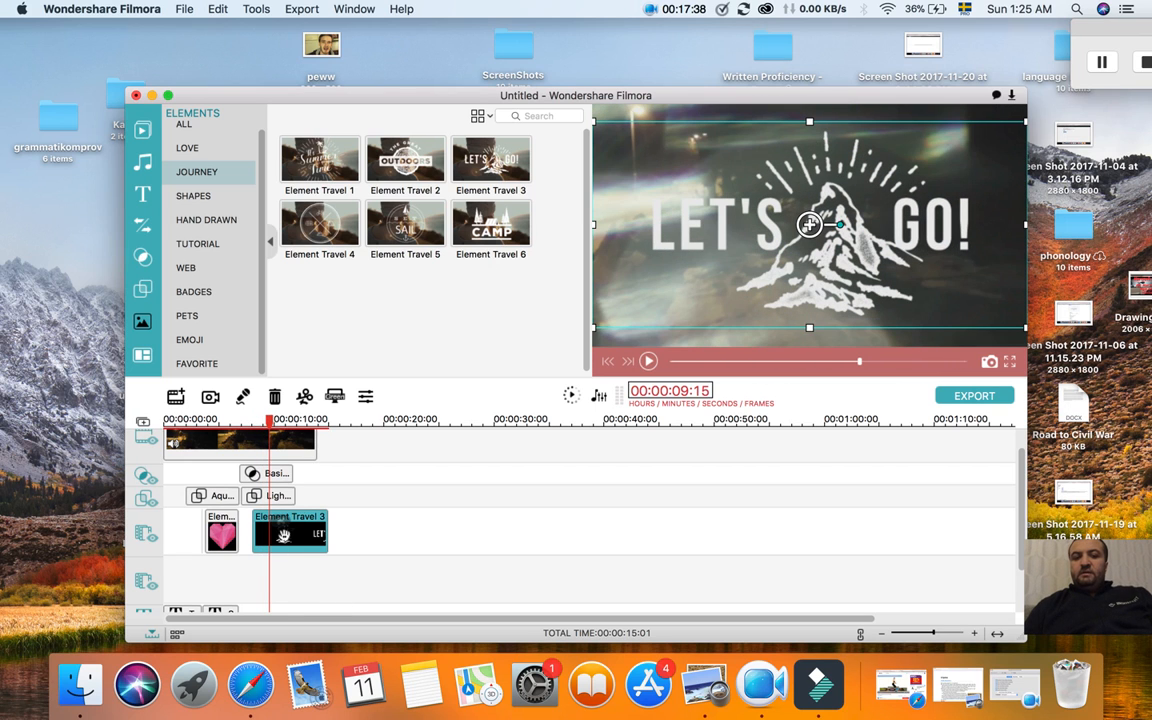
# Apply the Fade Zoom In motion to the Element Travel 3 clip and preview the animation.
pyautogui.doubleClick(298, 524)
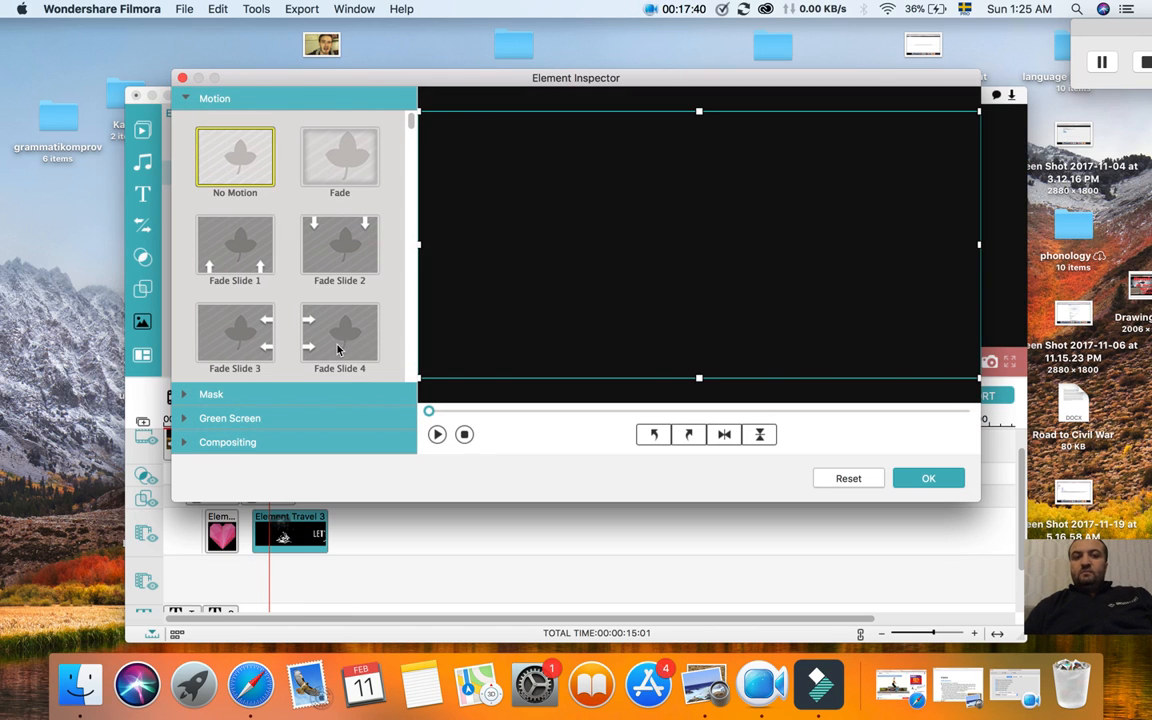
pyautogui.scroll(-5, 265, 242)
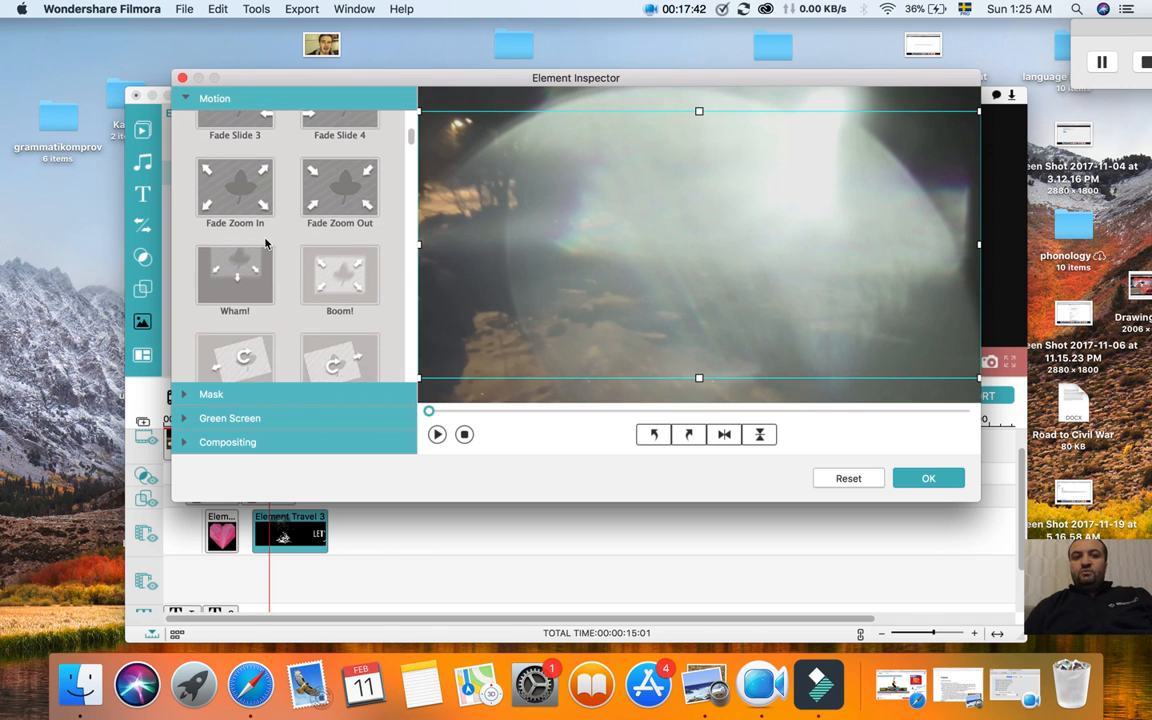
pyautogui.scroll(-4, 265, 242)
pyautogui.scroll(6, 265, 242)
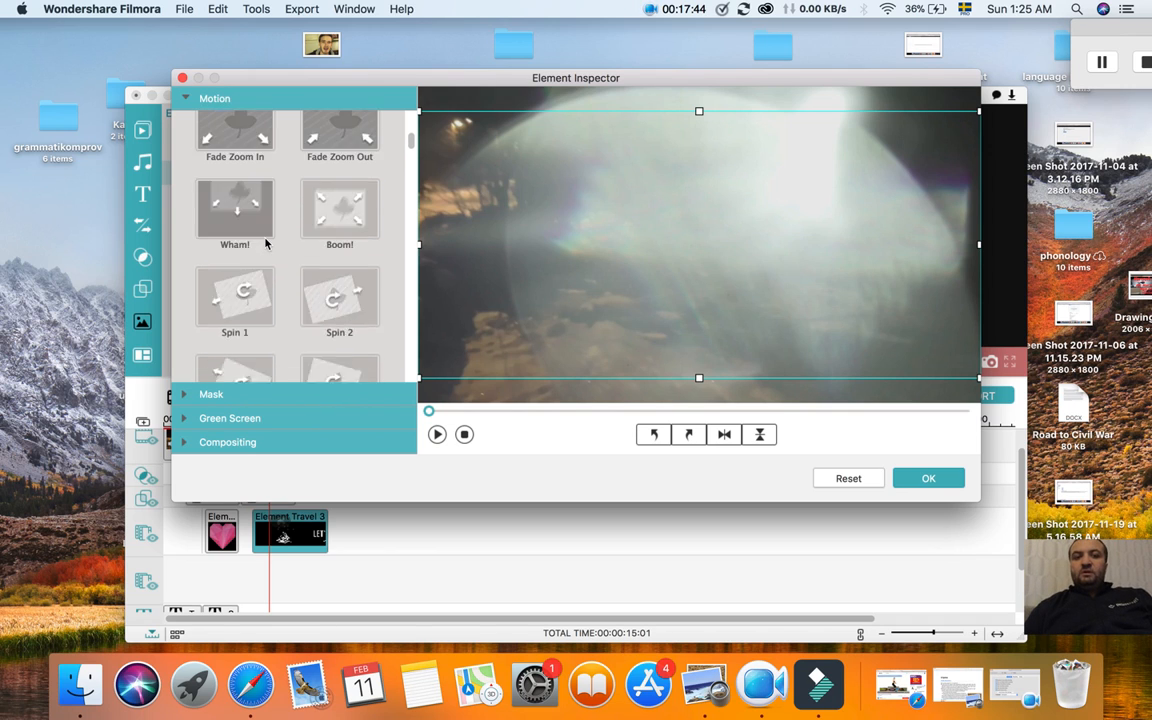
pyautogui.scroll(3, 265, 242)
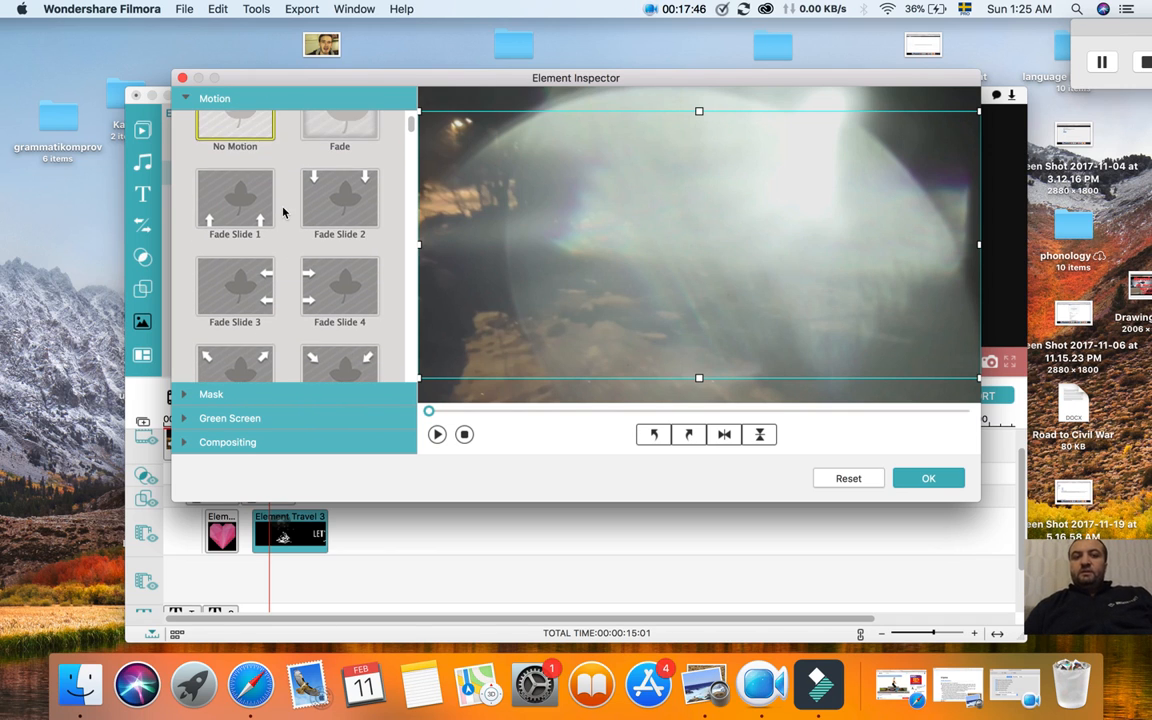
pyautogui.scroll(-4, 283, 212)
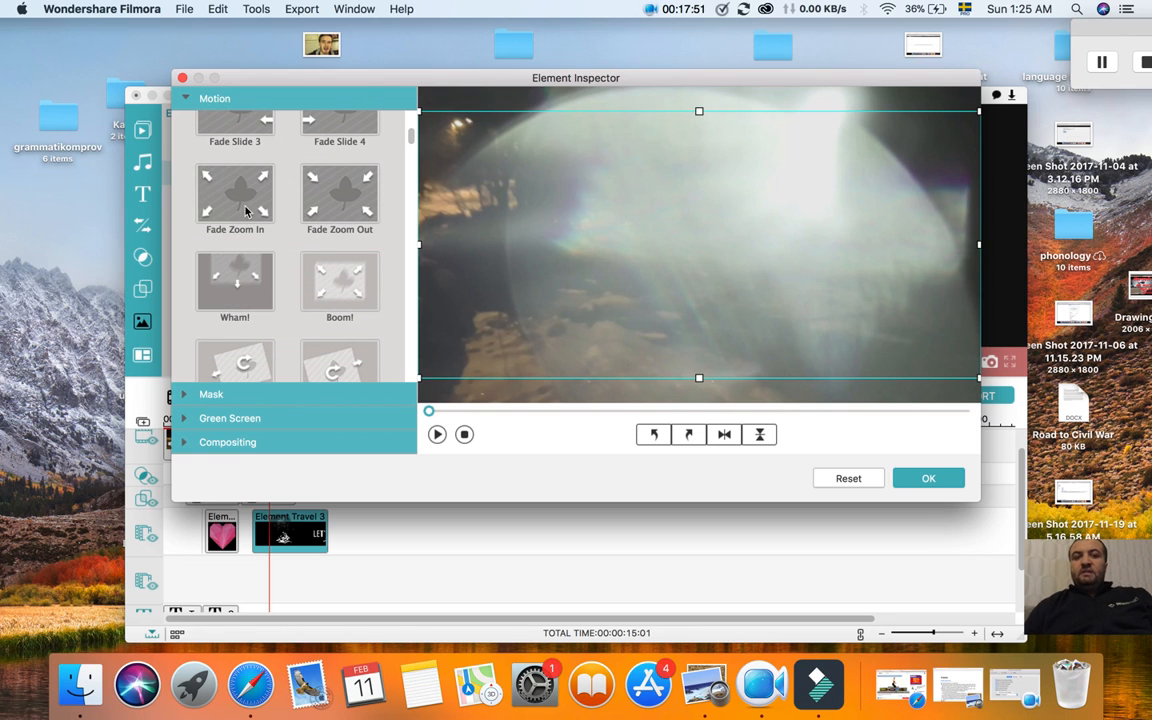
pyautogui.click(245, 201)
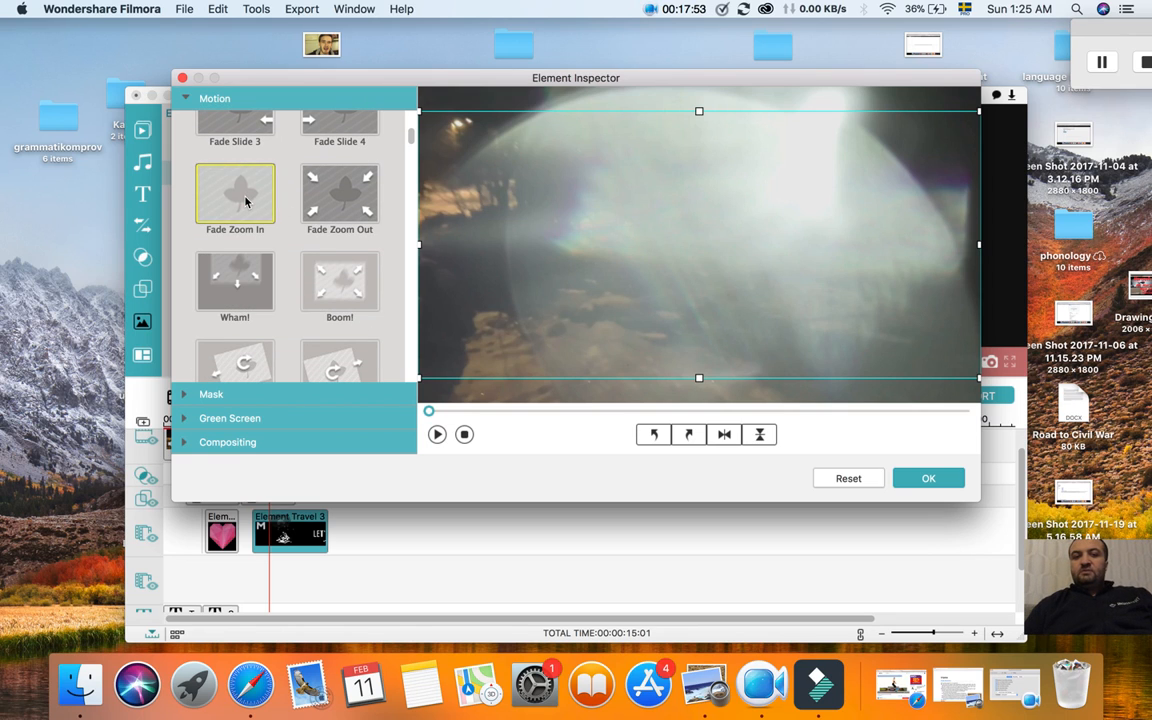
pyautogui.doubleClick(245, 201)
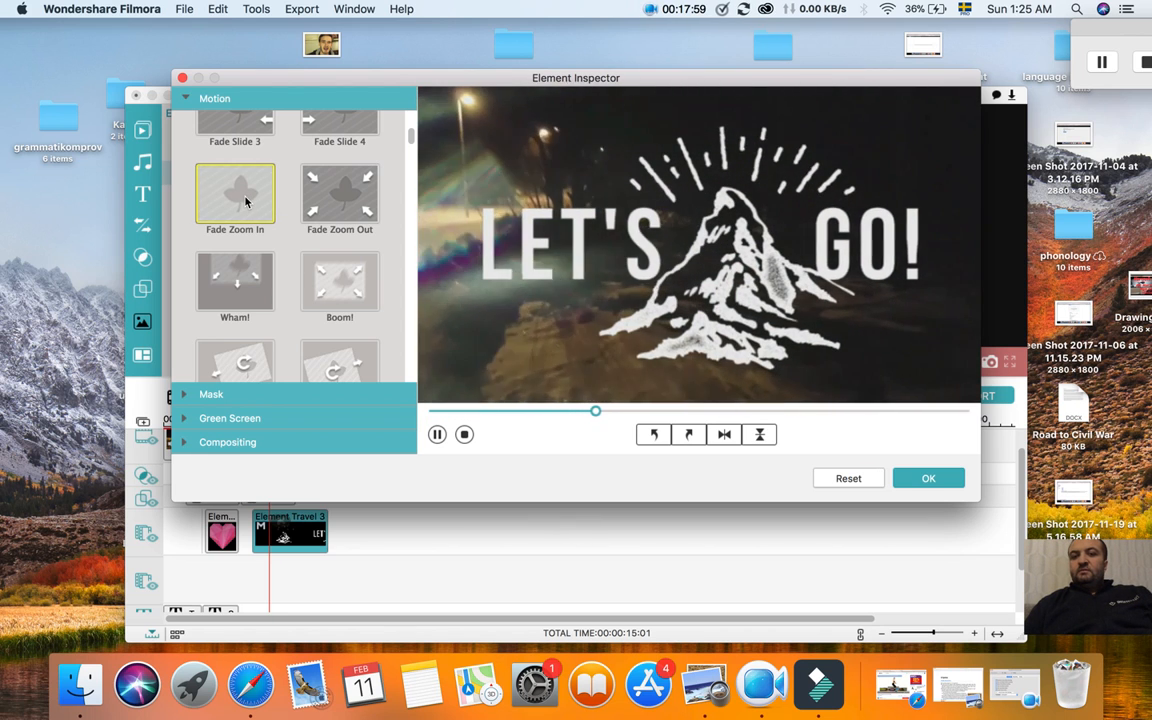
# Look through the remaining motion presets and the green screen settings, and replay the Element Travel 3 preview from its beginning.
pyautogui.scroll(-5, 245, 201)
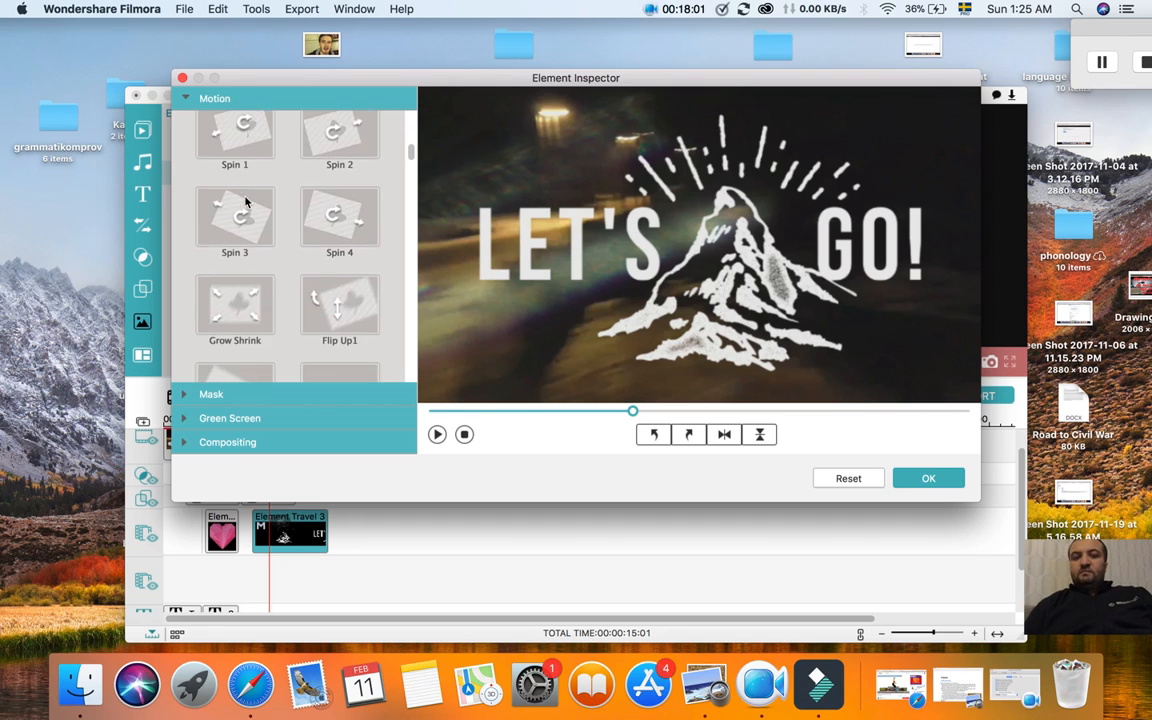
pyautogui.scroll(-6, 245, 201)
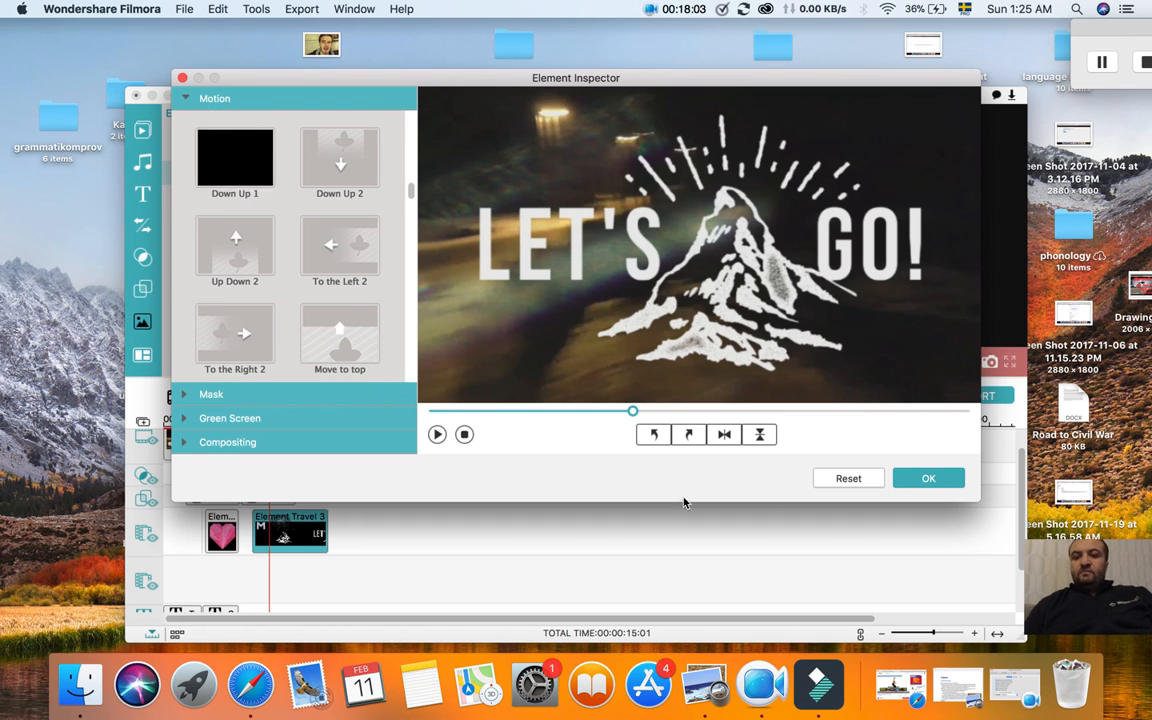
pyautogui.click(310, 419)
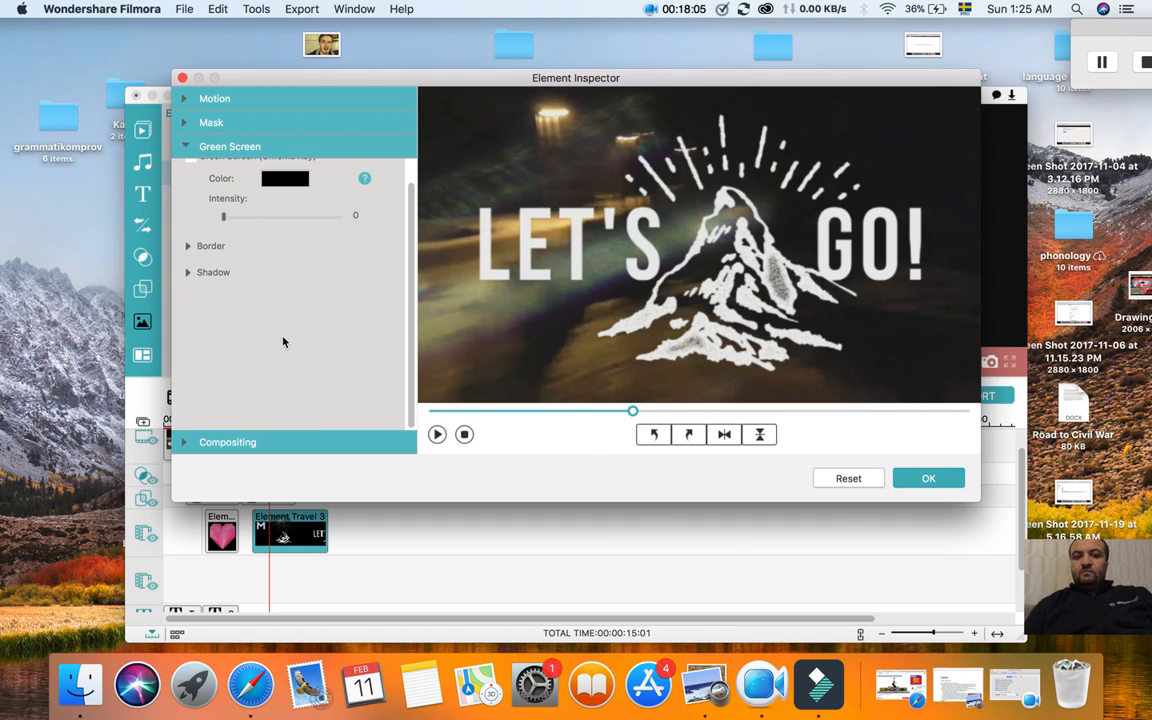
pyautogui.press('space')
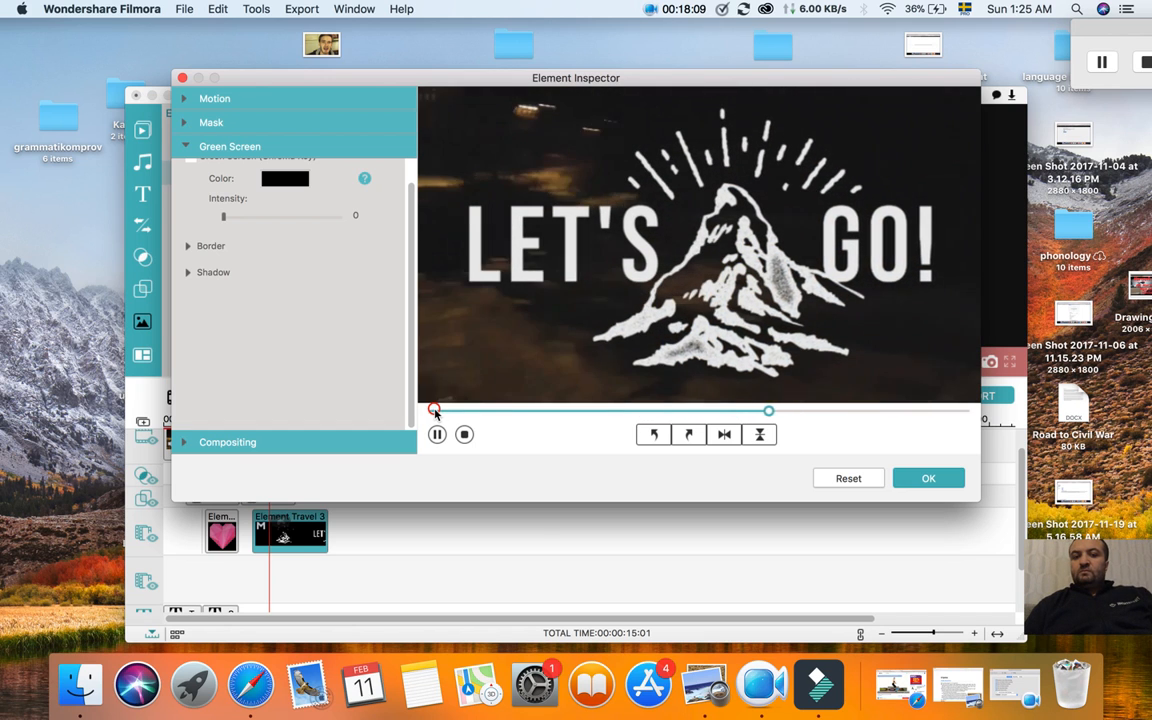
pyautogui.click(434, 411)
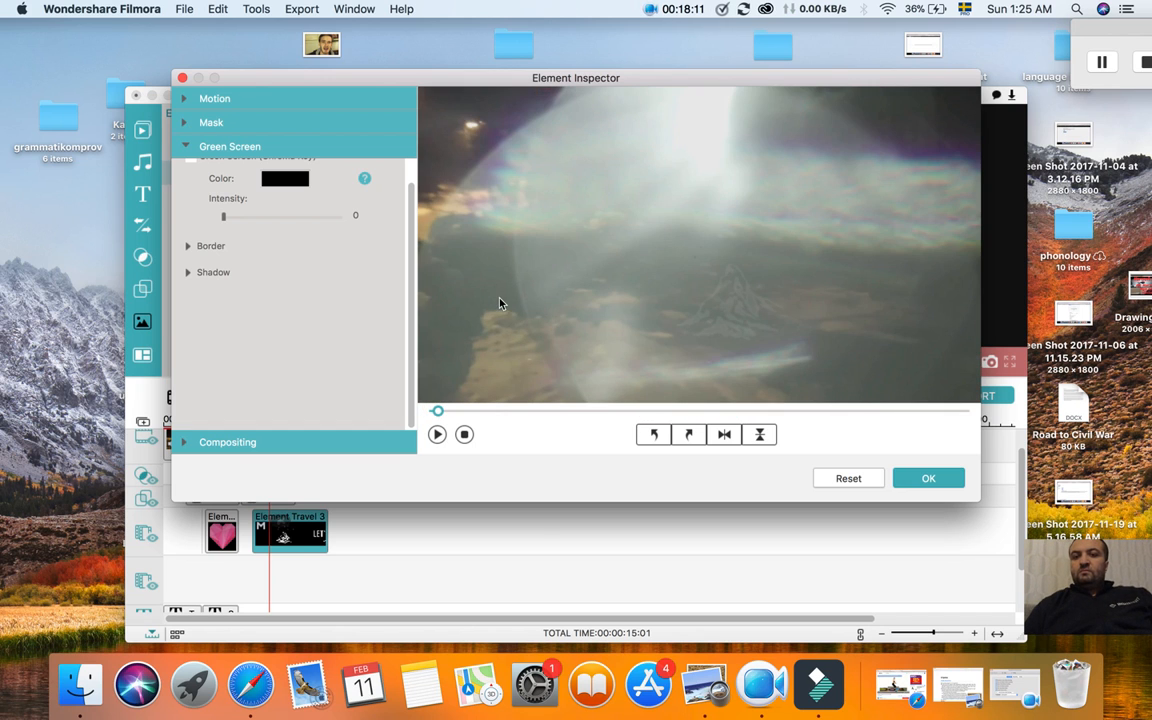
# Reset the Element Travel 3 clip's inspector settings and delete the clip from the timeline.
pyautogui.click(852, 481)
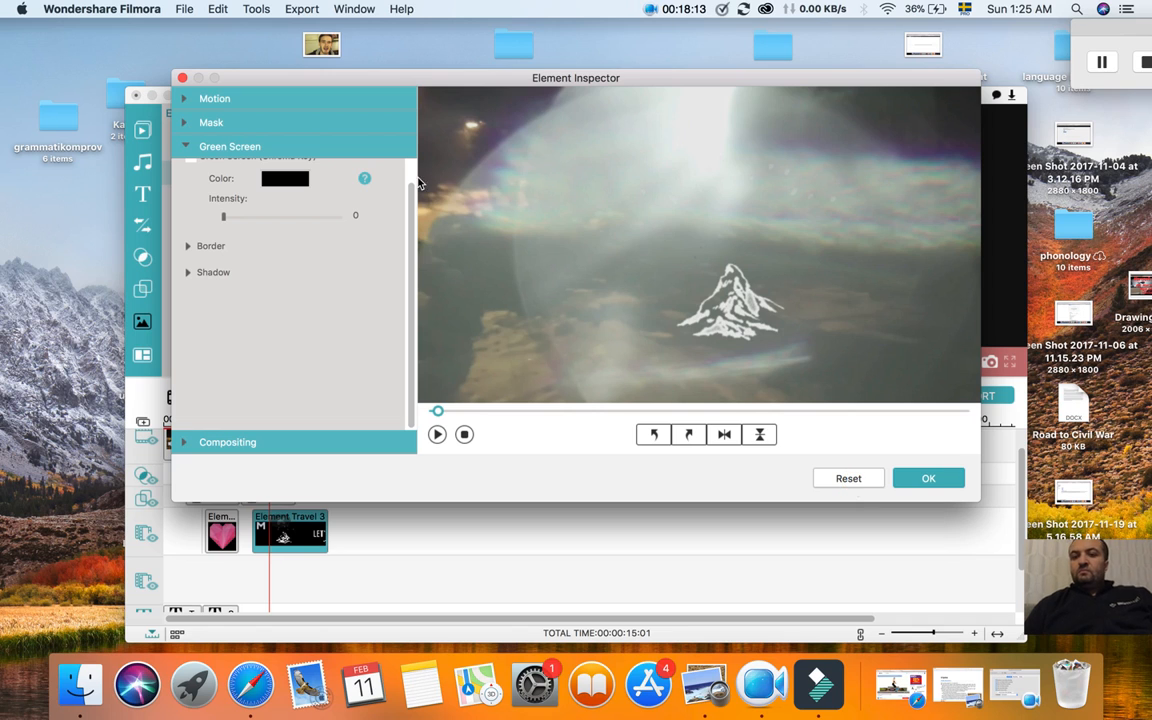
pyautogui.click(181, 78)
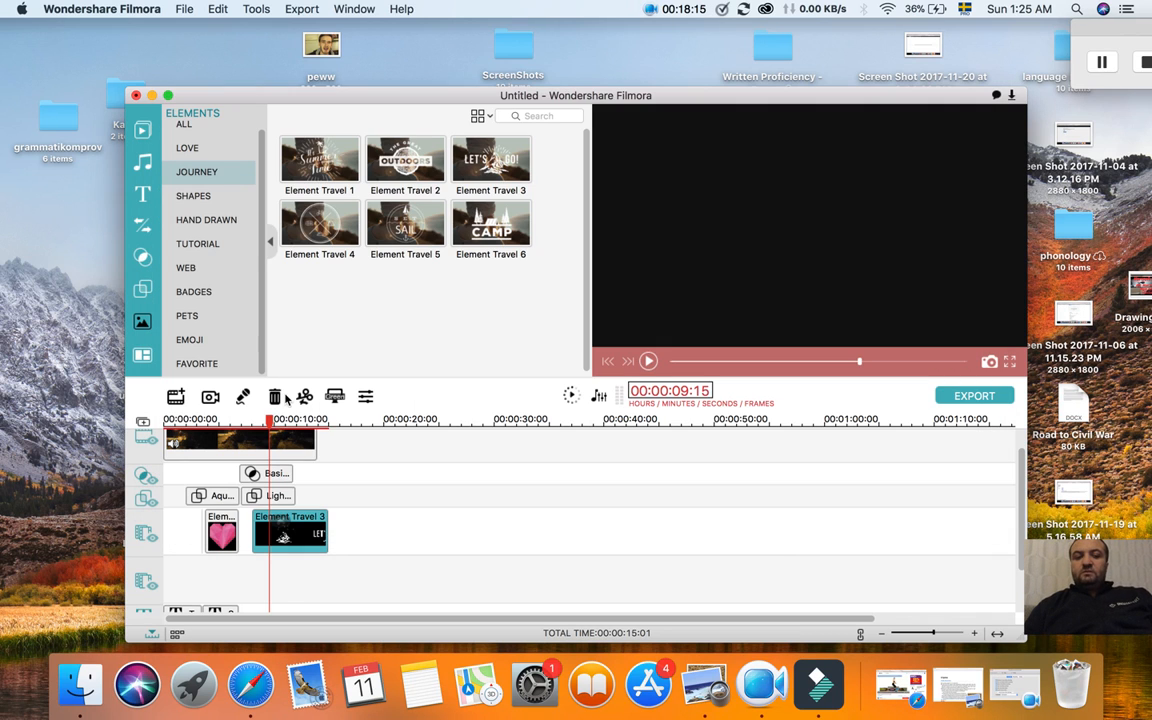
pyautogui.rightClick(313, 536)
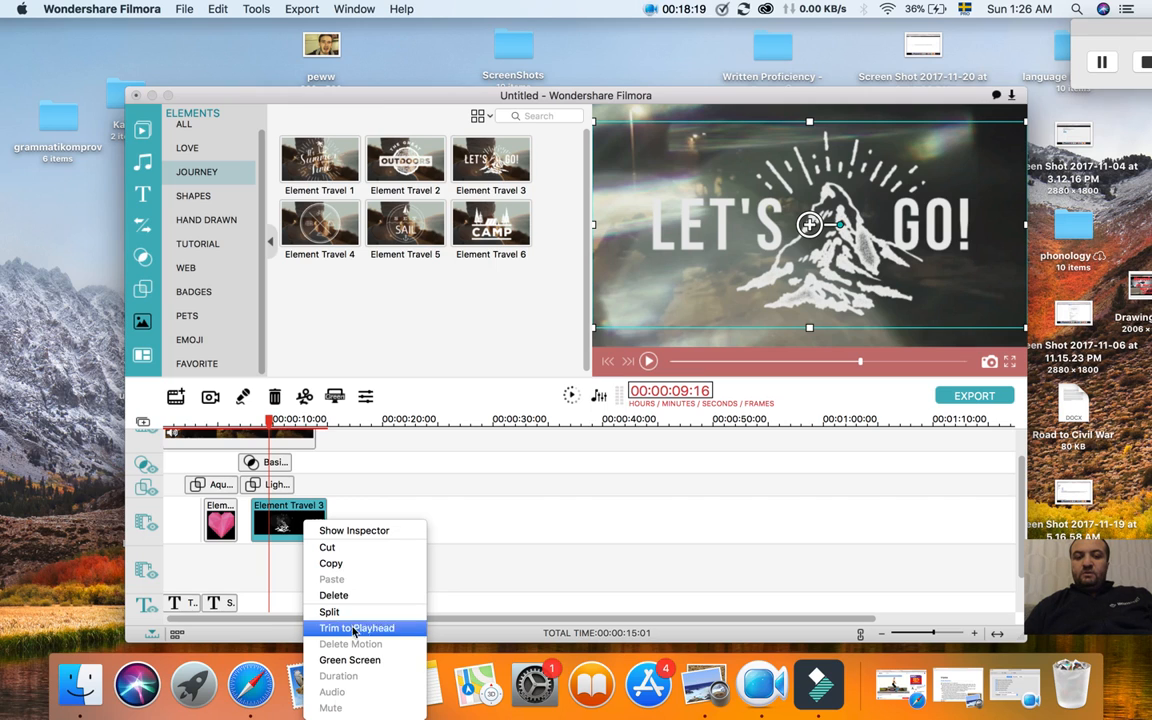
pyautogui.click(353, 597)
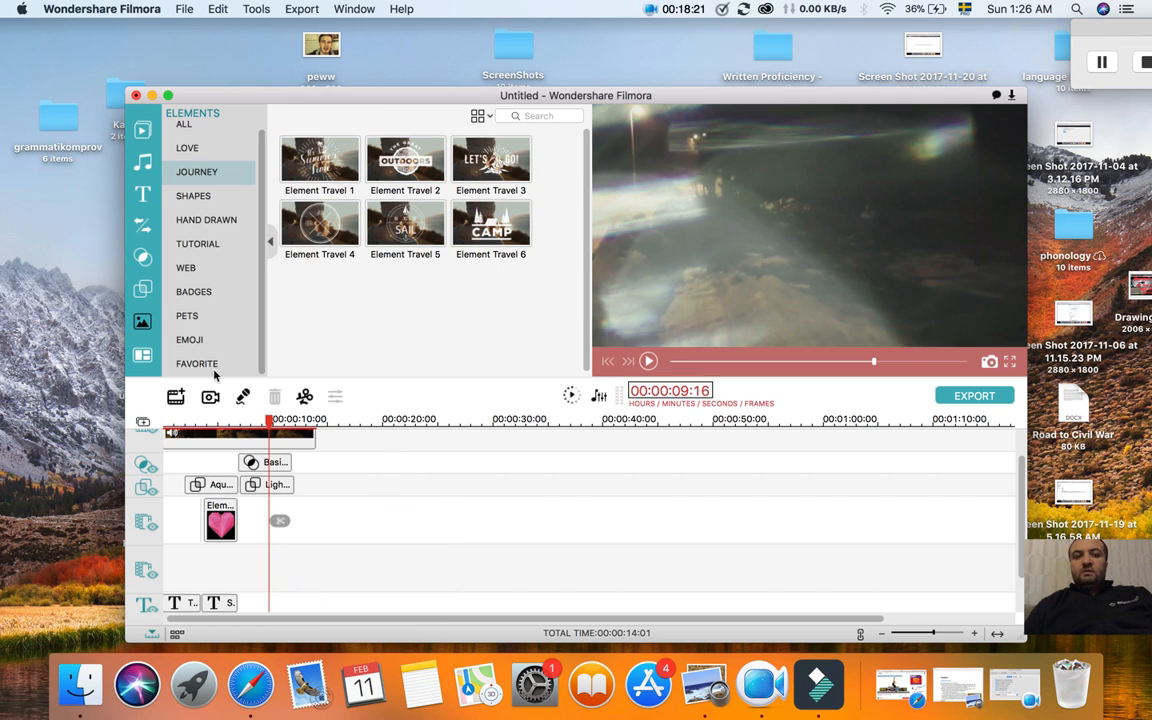
# Browse the split screen layouts and preview the one with two stacked horizontal halves, then return to the main video clip.
pyautogui.click(222, 527)
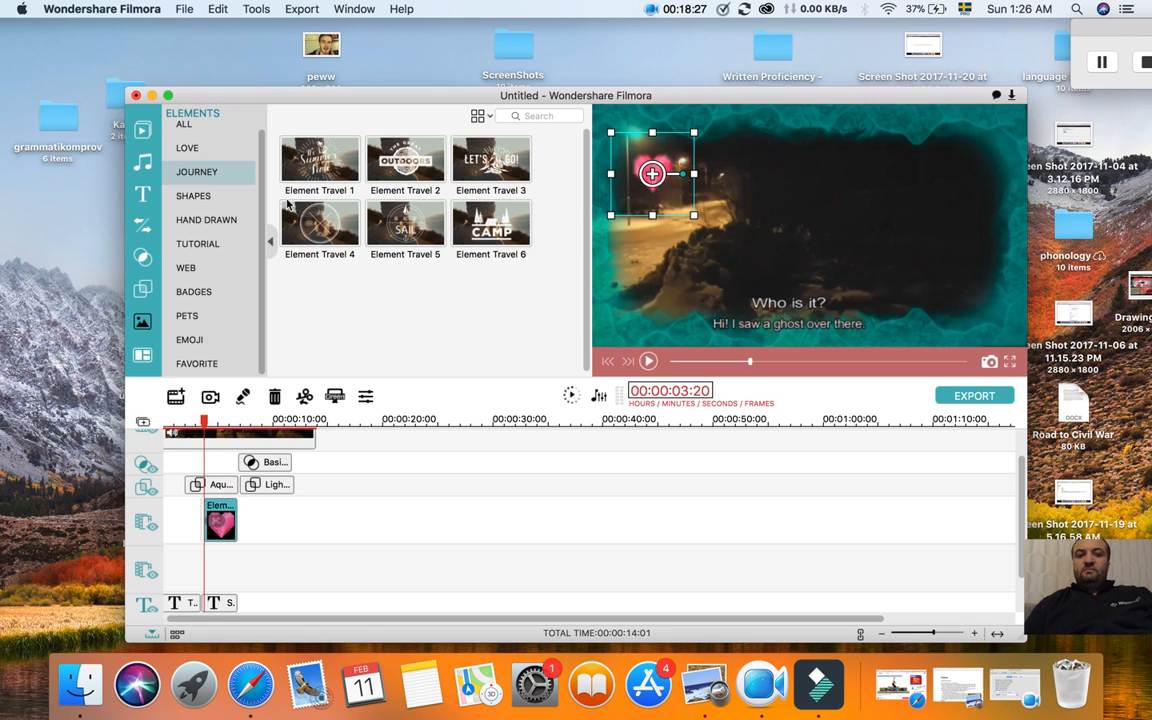
pyautogui.click(144, 356)
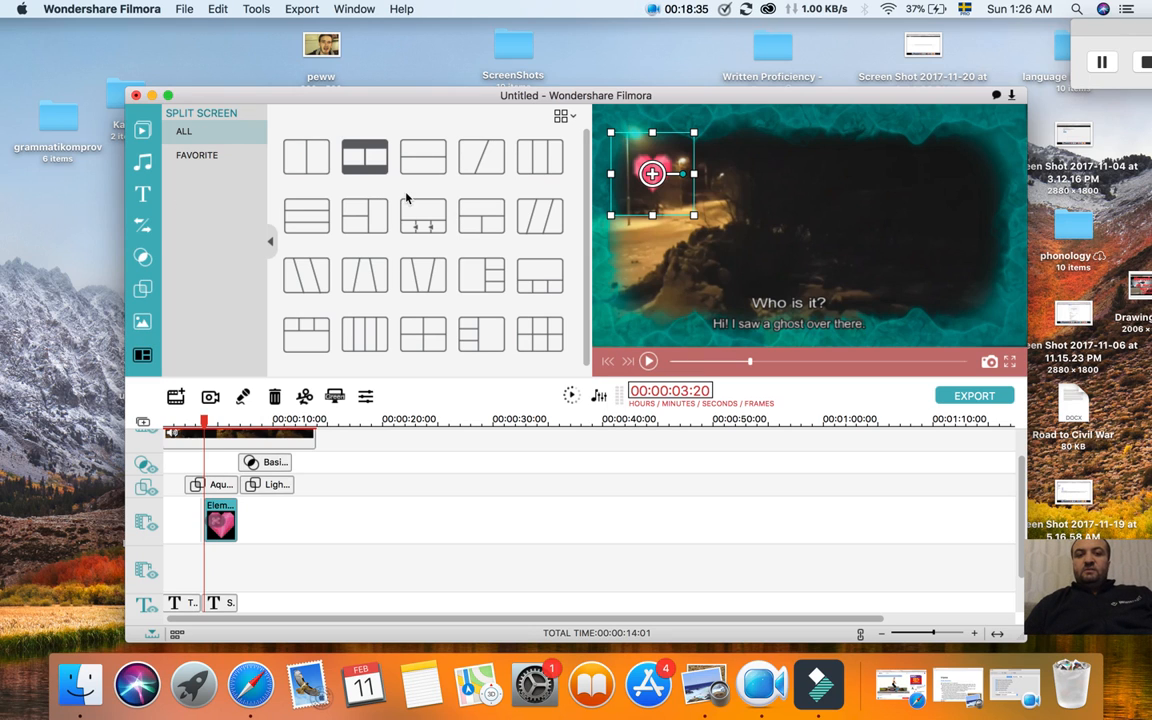
pyautogui.click(424, 163)
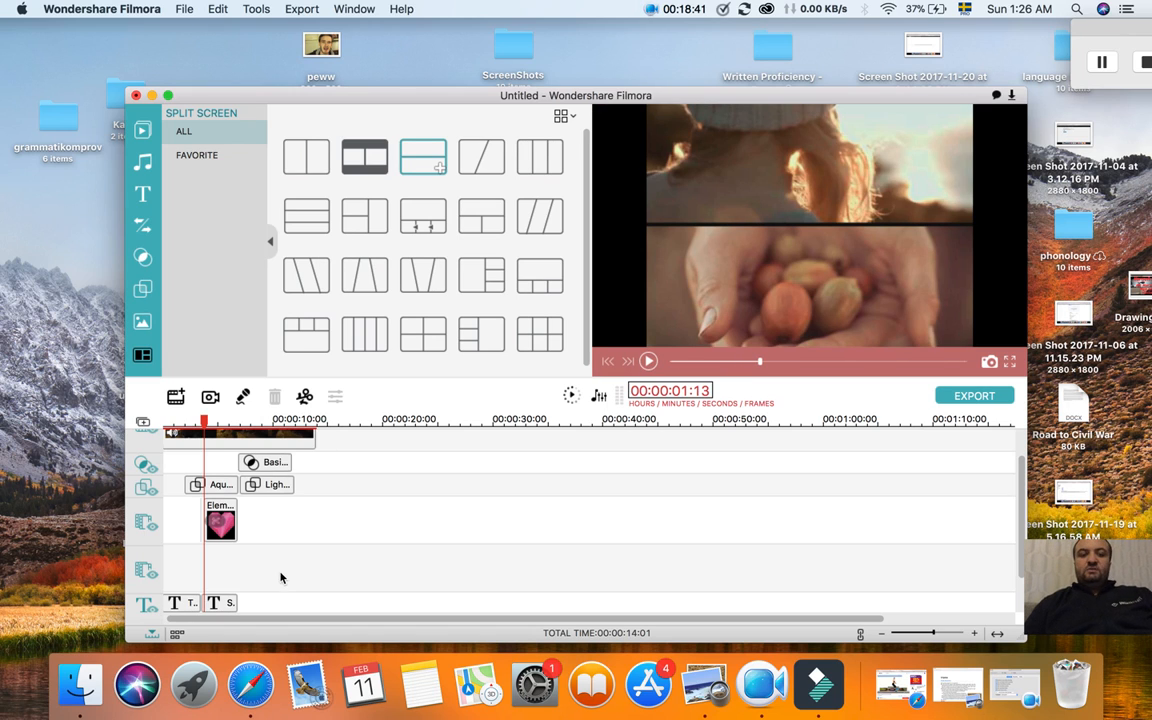
pyautogui.scroll(2, 280, 577)
pyautogui.click(240, 450)
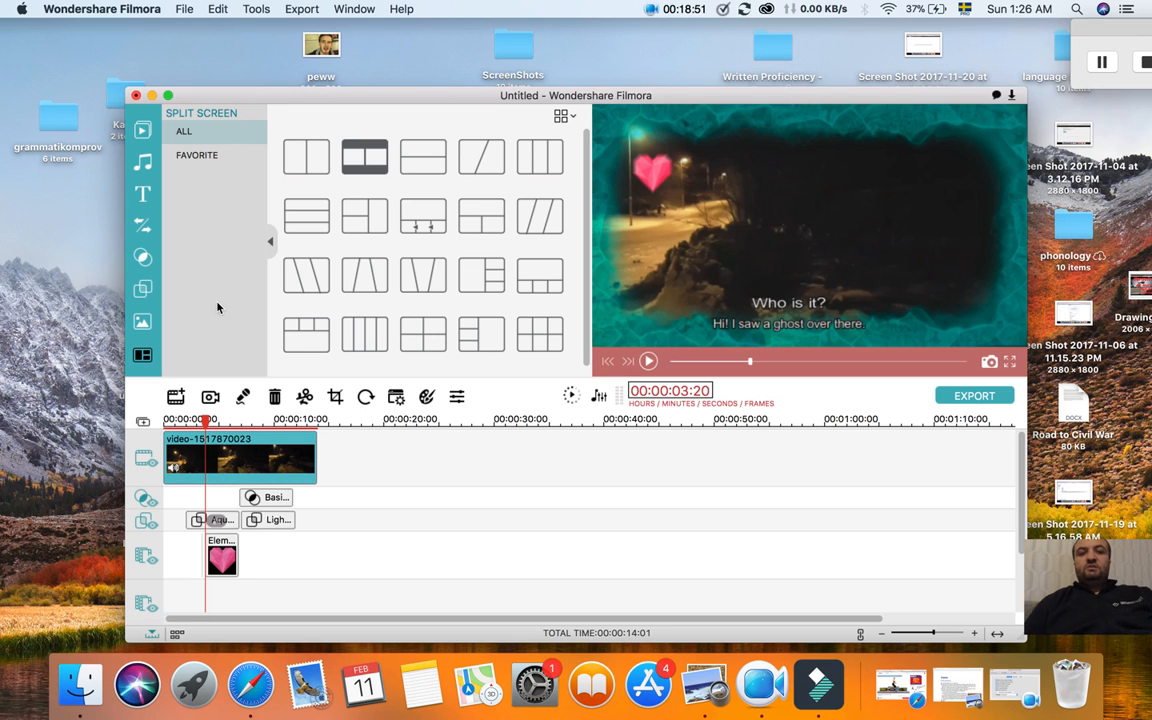
# Import Youtube intro.mp4 from the Movies folder into the media library.
pyautogui.click(142, 130)
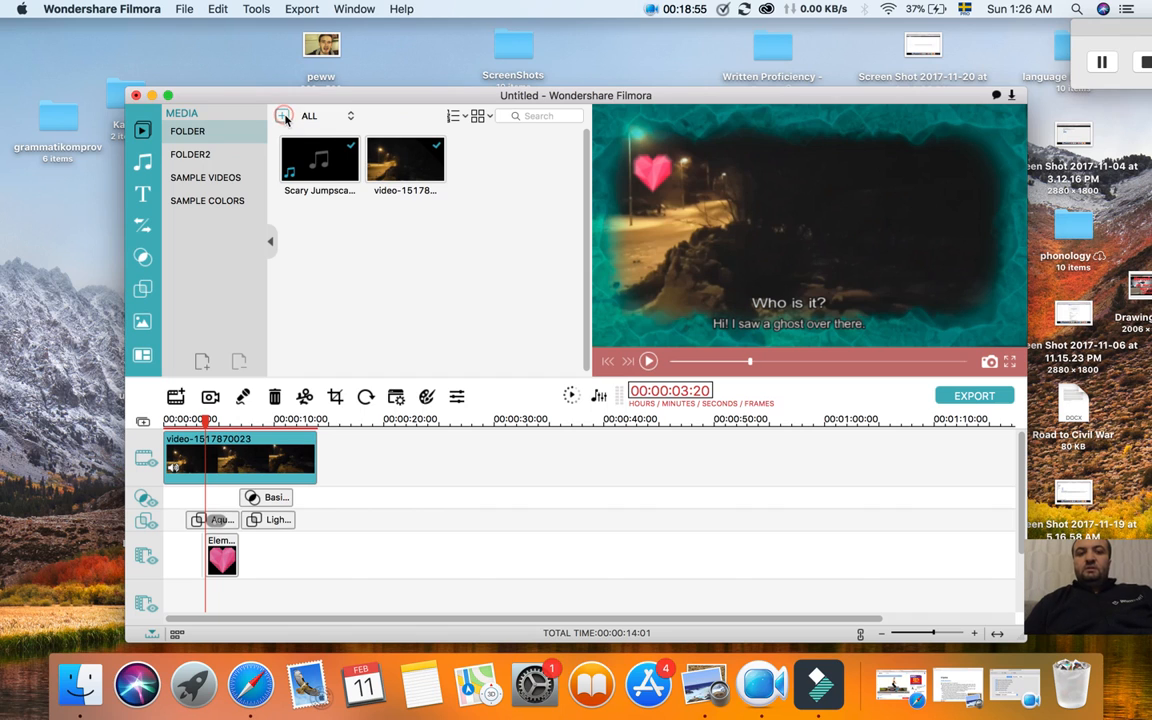
pyautogui.click(284, 117)
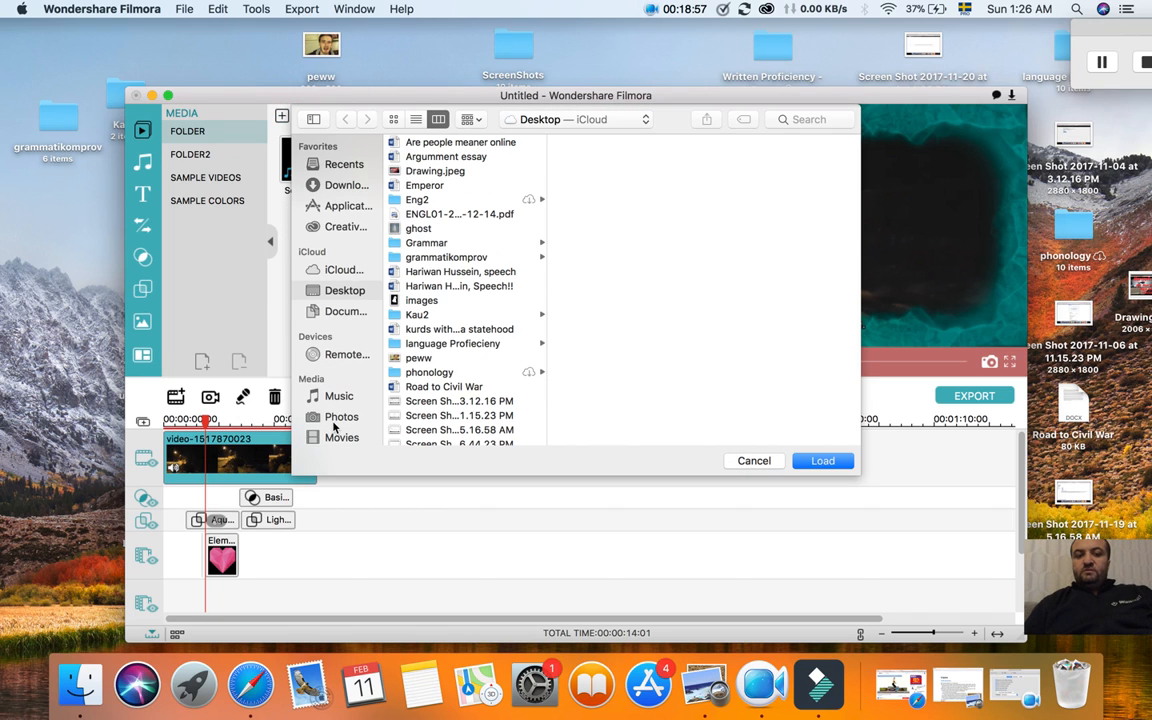
pyautogui.click(336, 439)
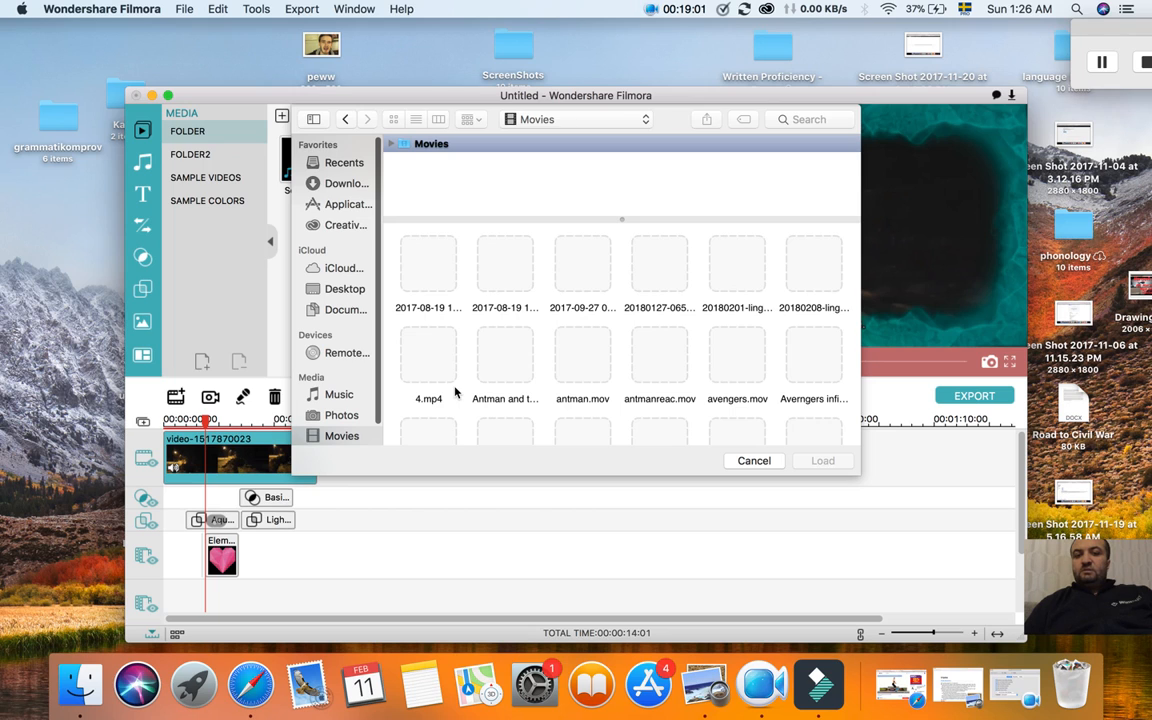
pyautogui.scroll(-3, 566, 348)
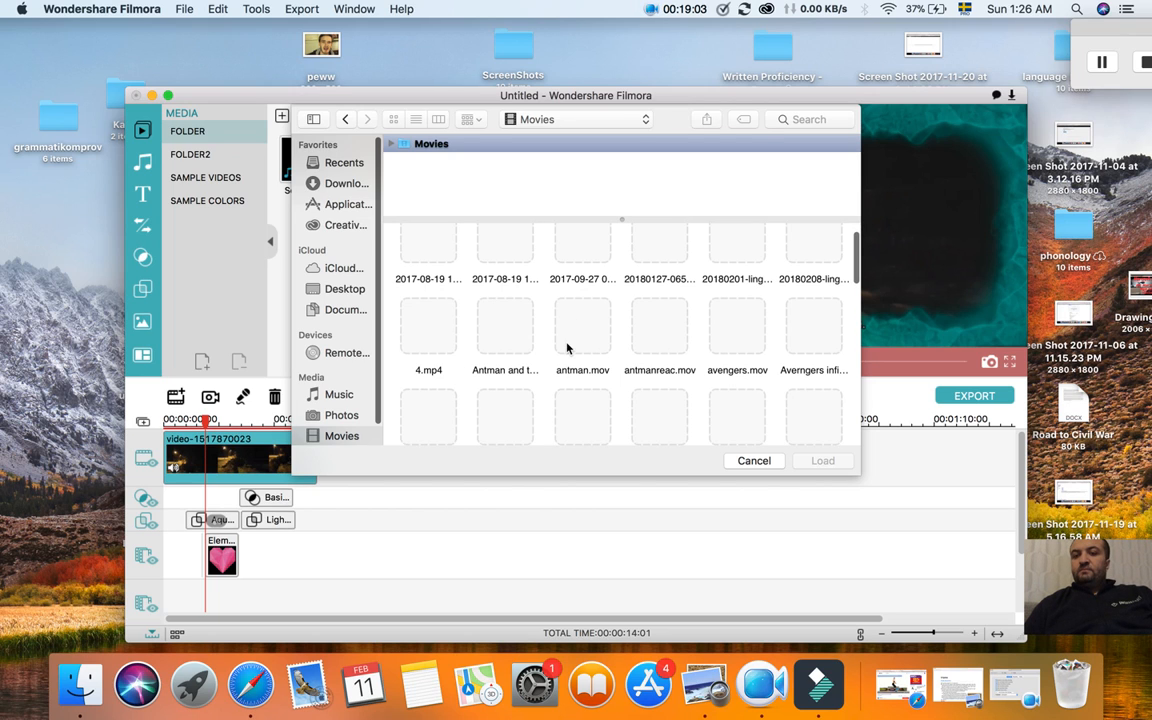
pyautogui.scroll(-3, 566, 347)
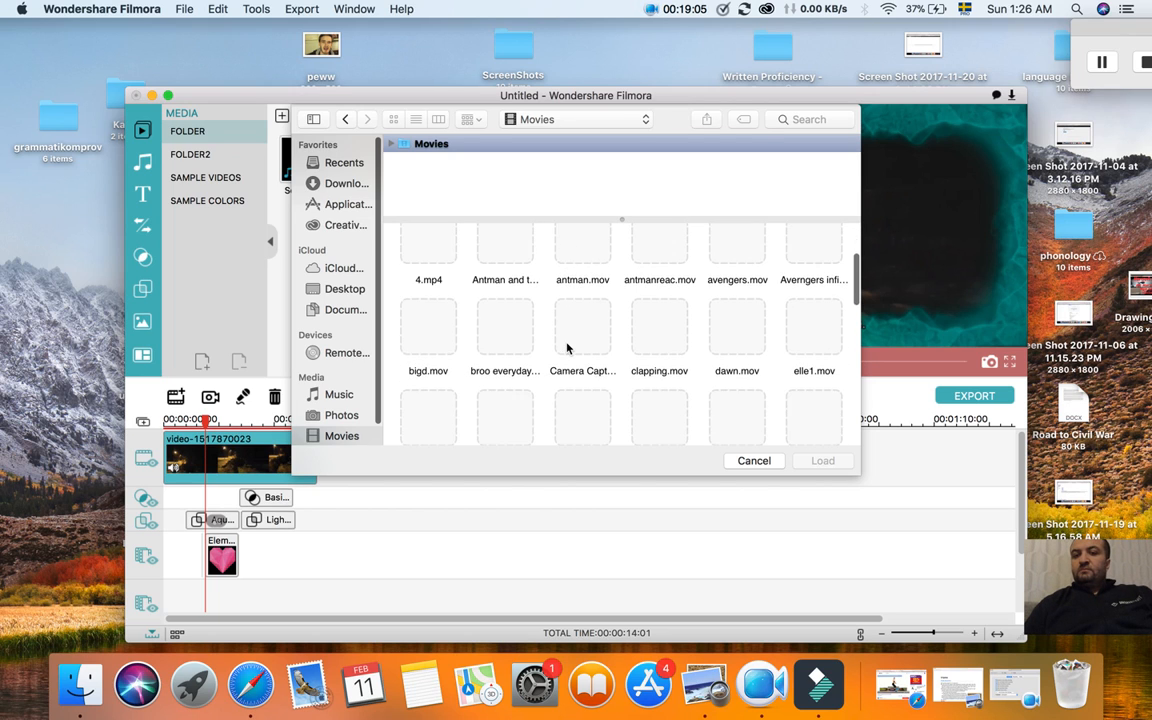
pyautogui.scroll(-3, 566, 347)
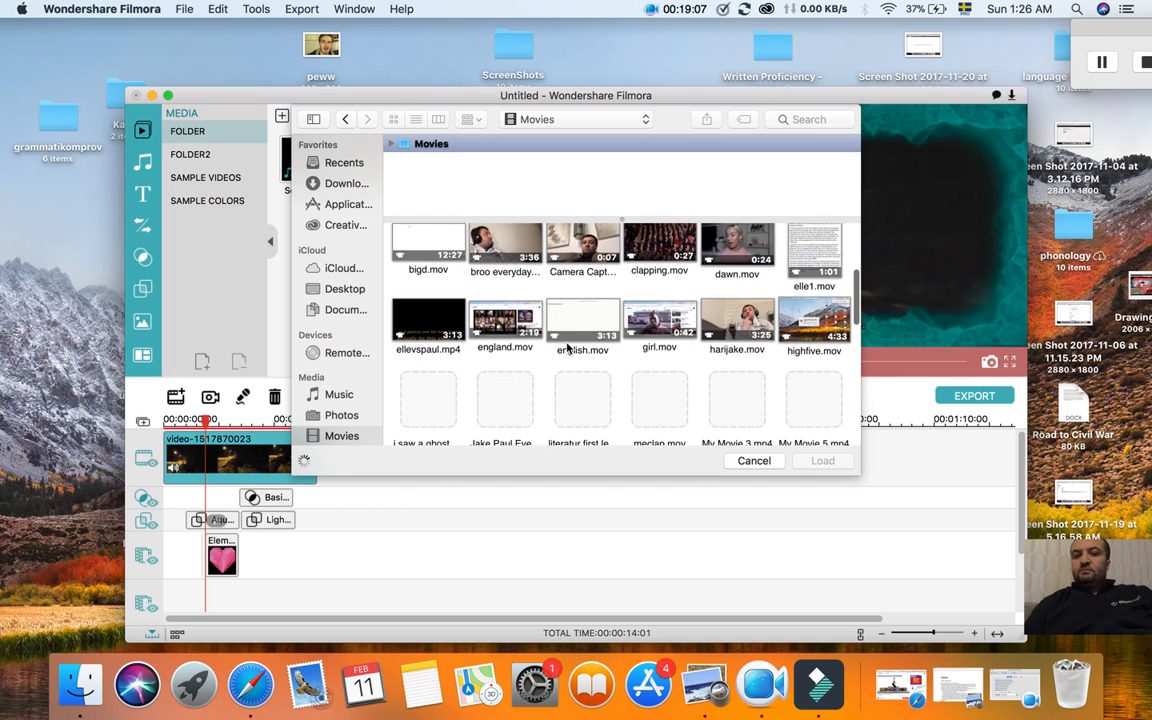
pyautogui.scroll(-3, 566, 347)
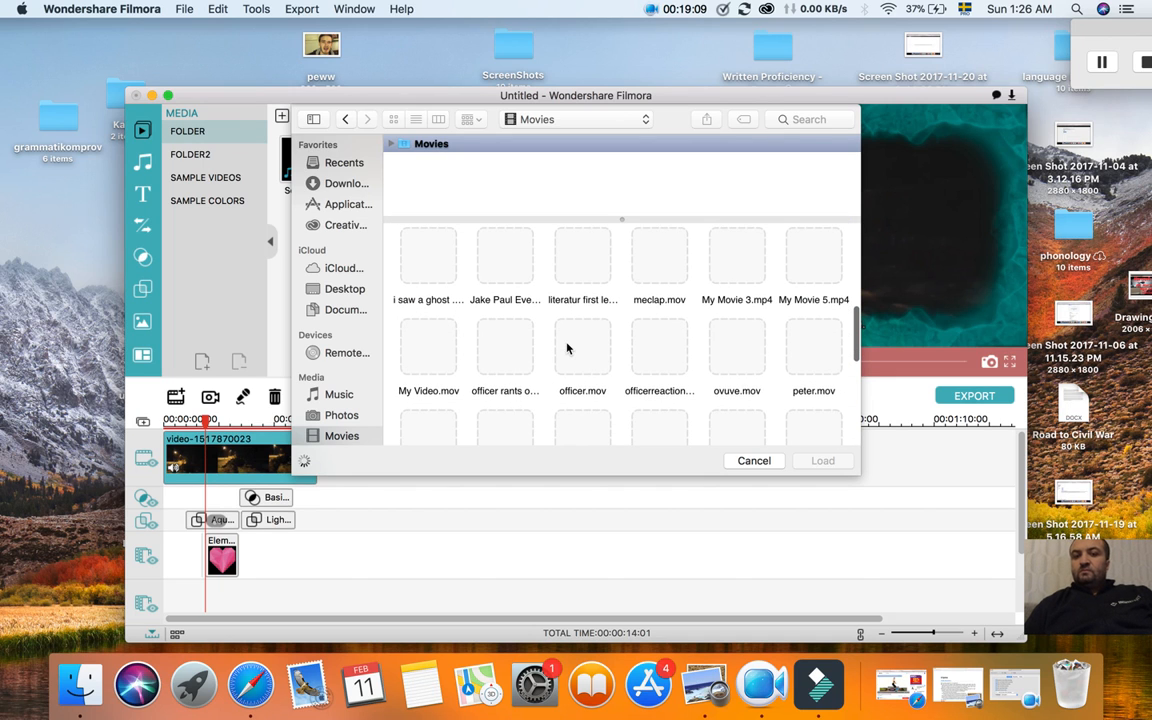
pyautogui.scroll(-3, 566, 347)
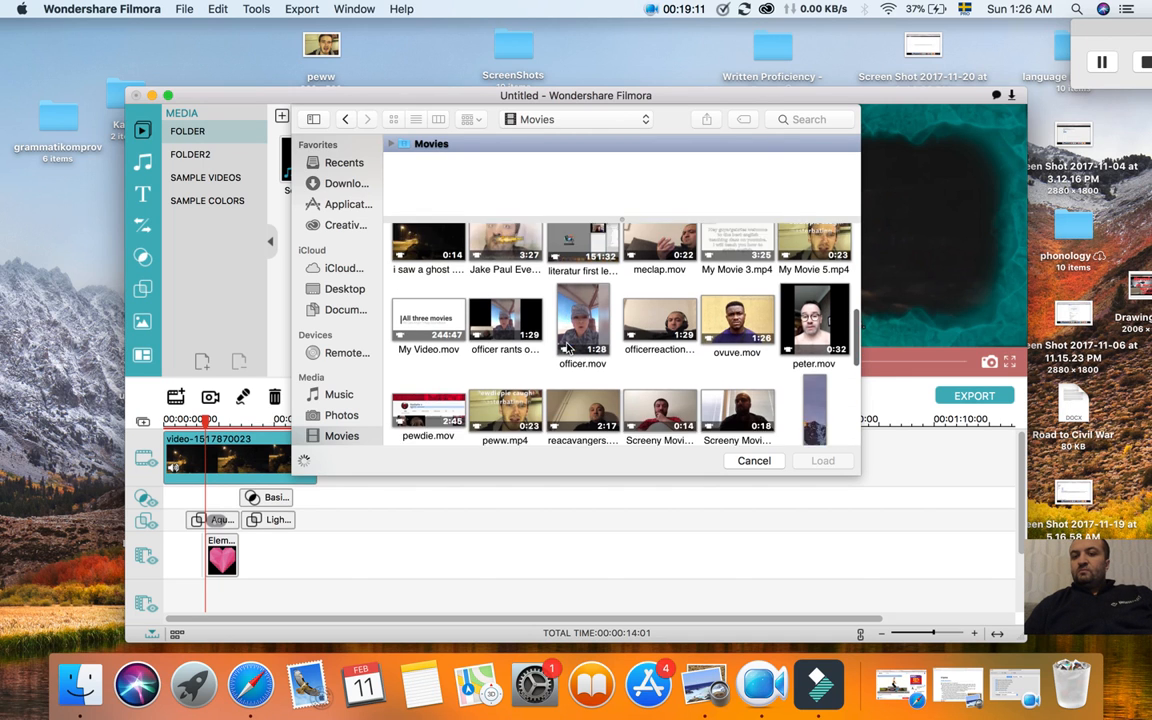
pyautogui.scroll(-2, 566, 347)
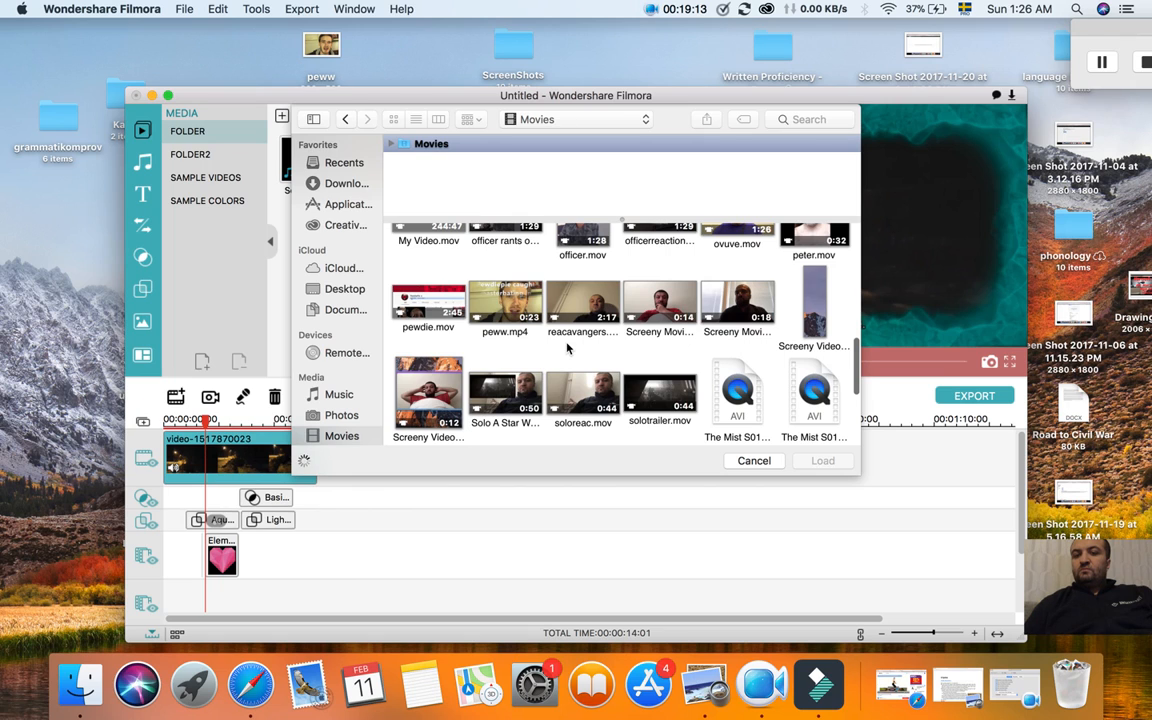
pyautogui.scroll(-3, 566, 347)
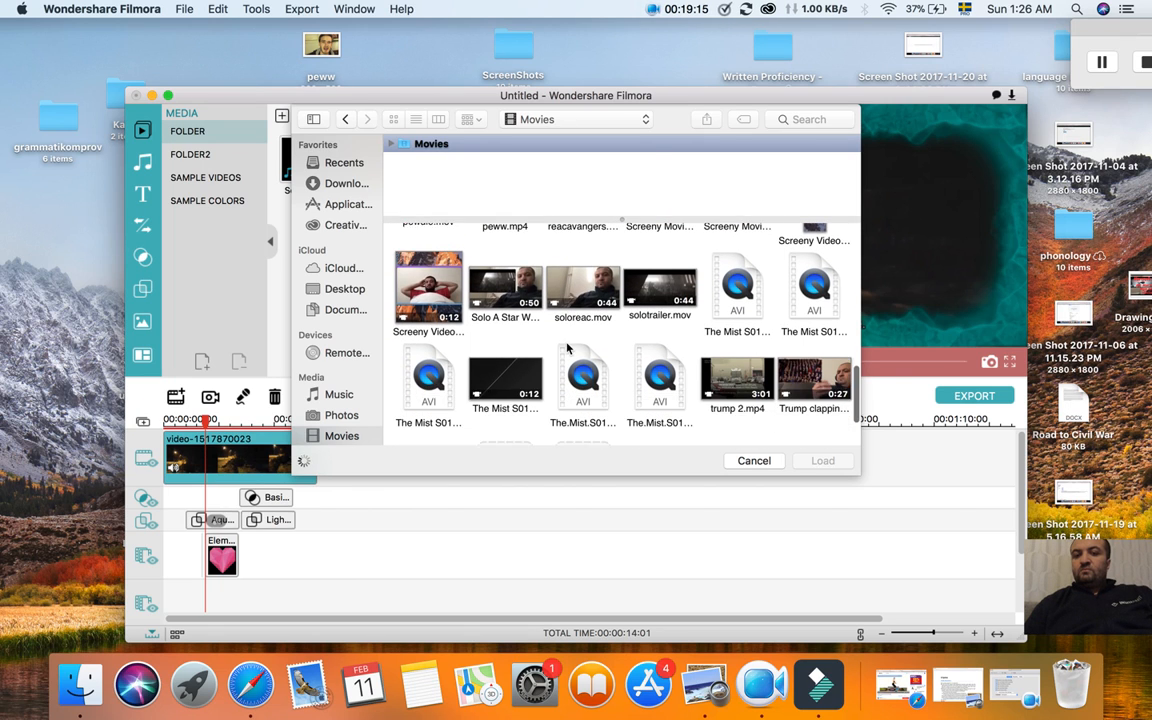
pyautogui.scroll(2, 566, 347)
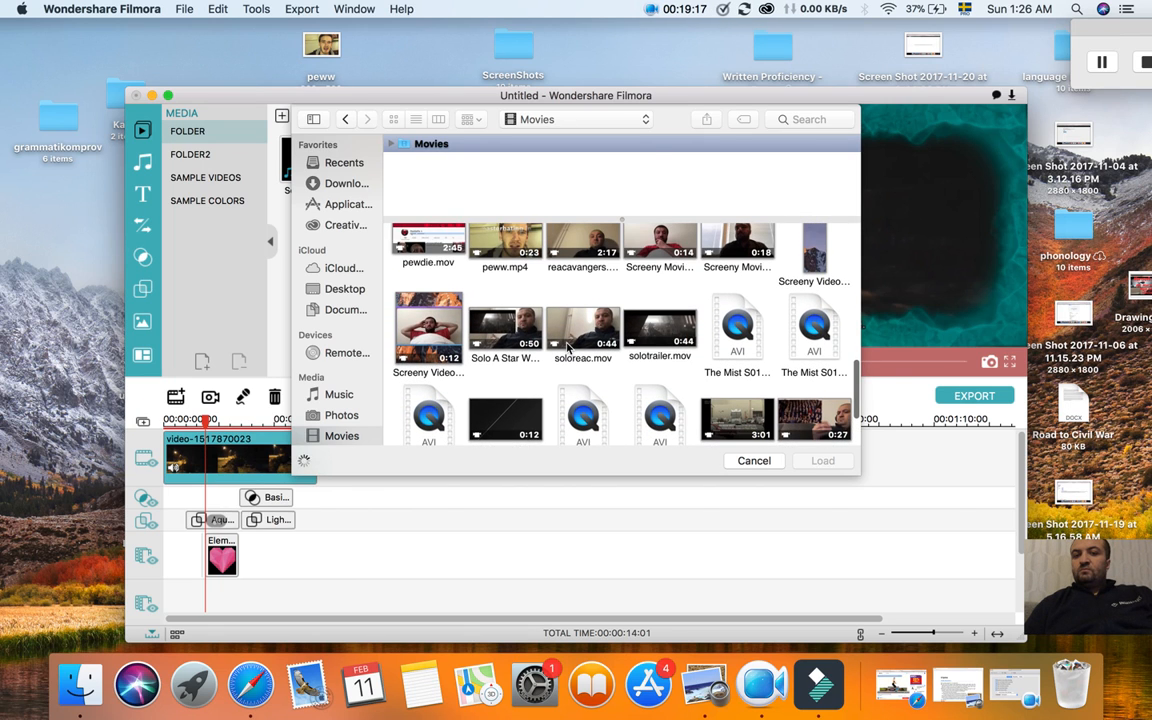
pyautogui.scroll(-3, 566, 347)
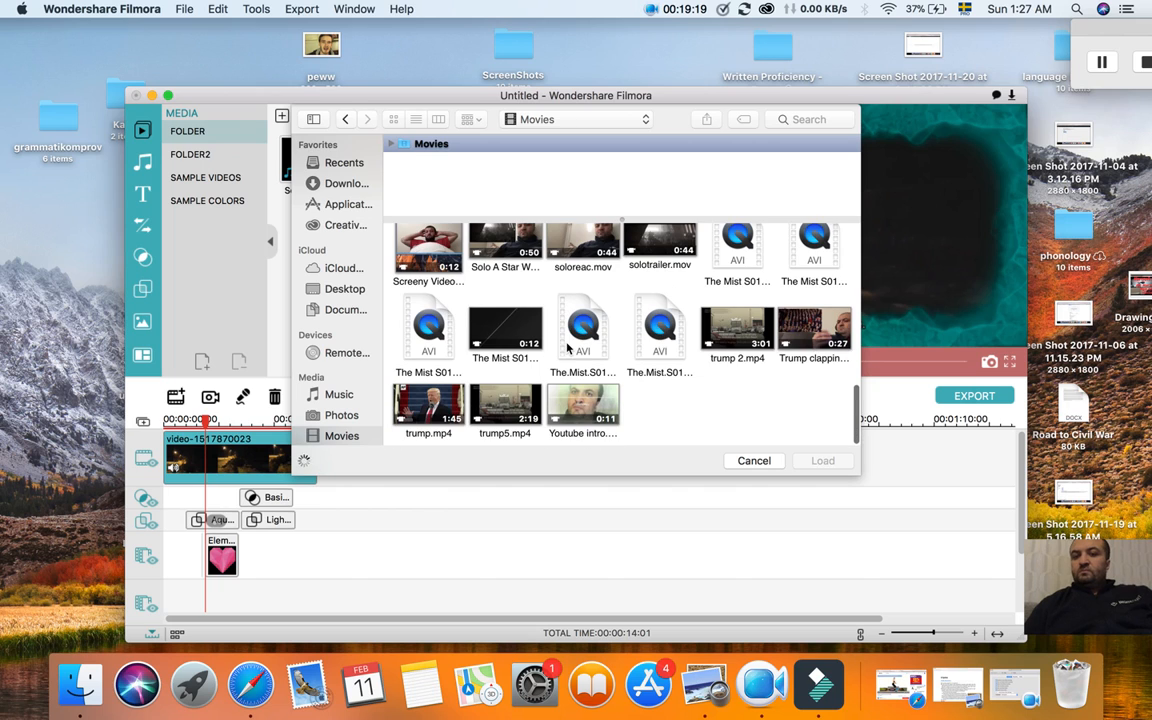
pyautogui.scroll(2, 566, 347)
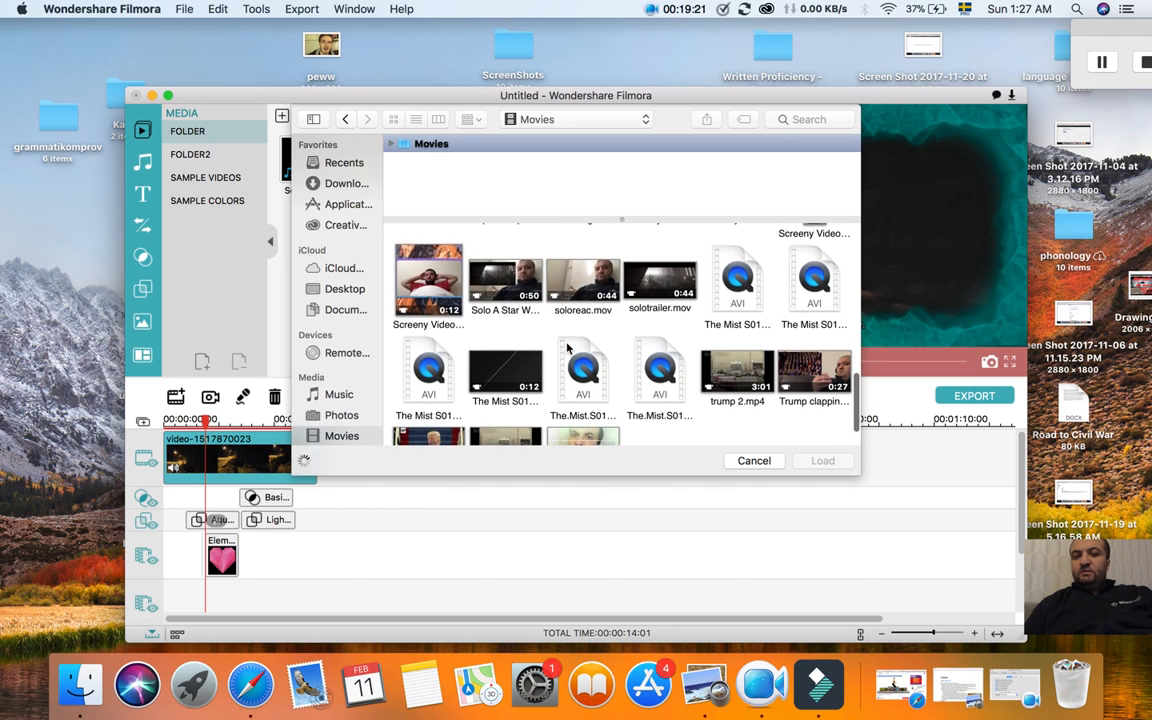
pyautogui.scroll(-2, 566, 347)
pyautogui.click(583, 405)
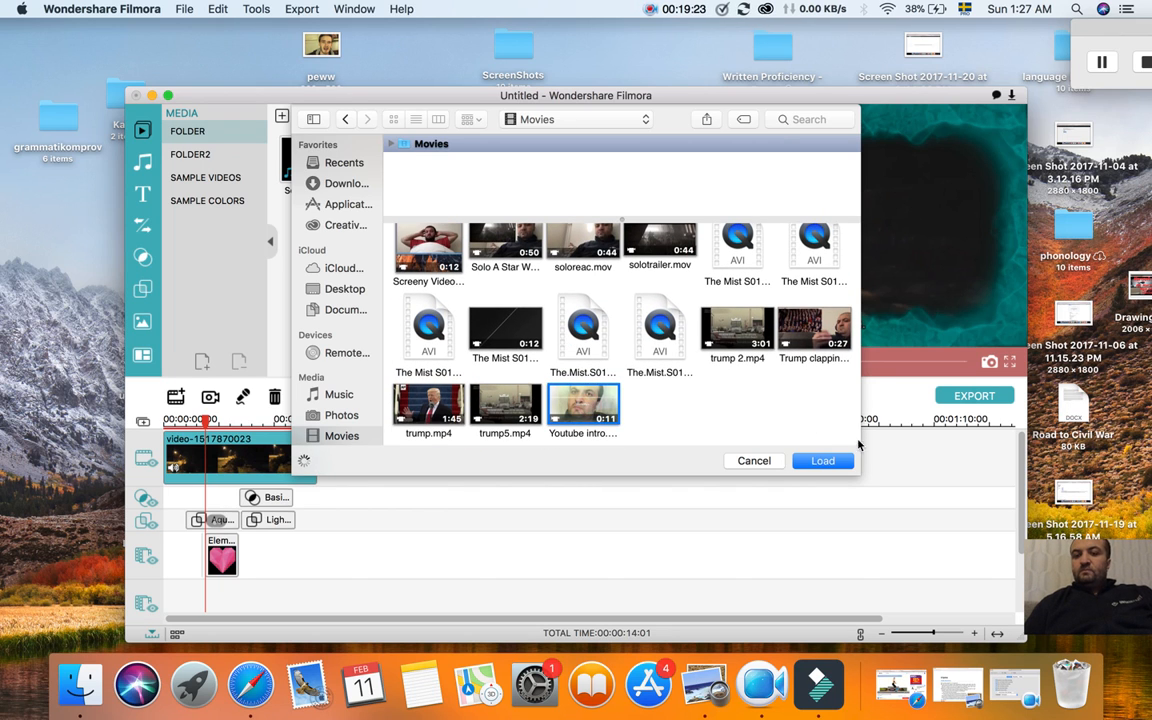
pyautogui.click(826, 459)
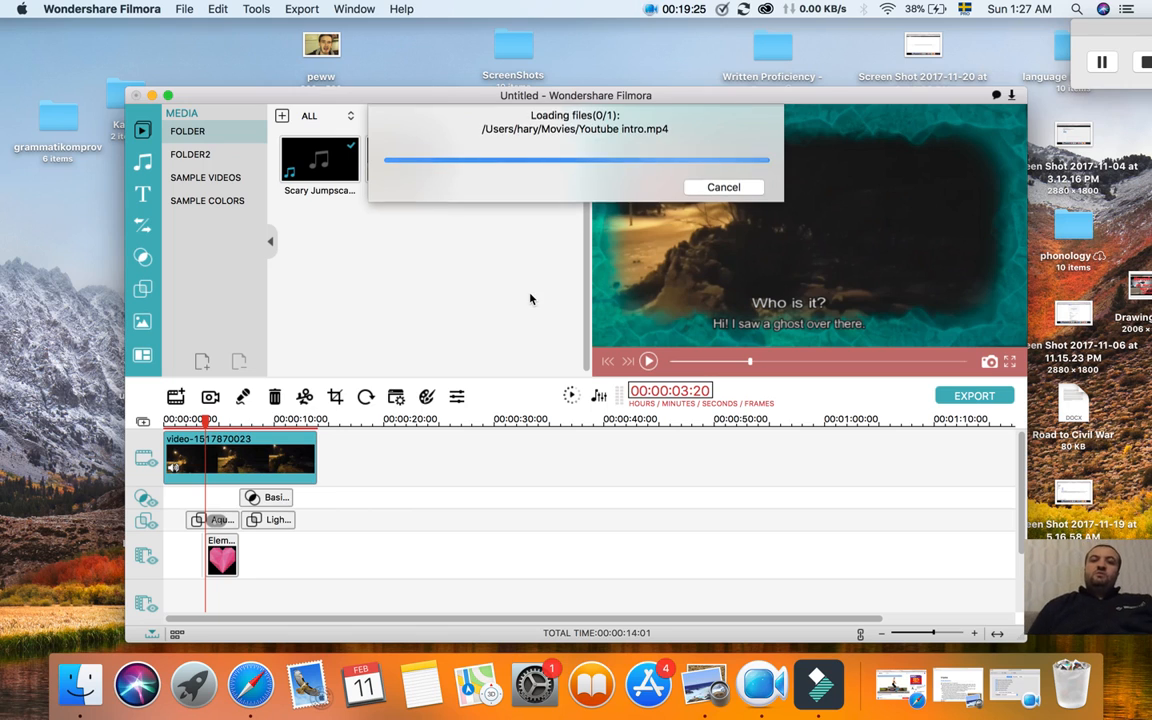
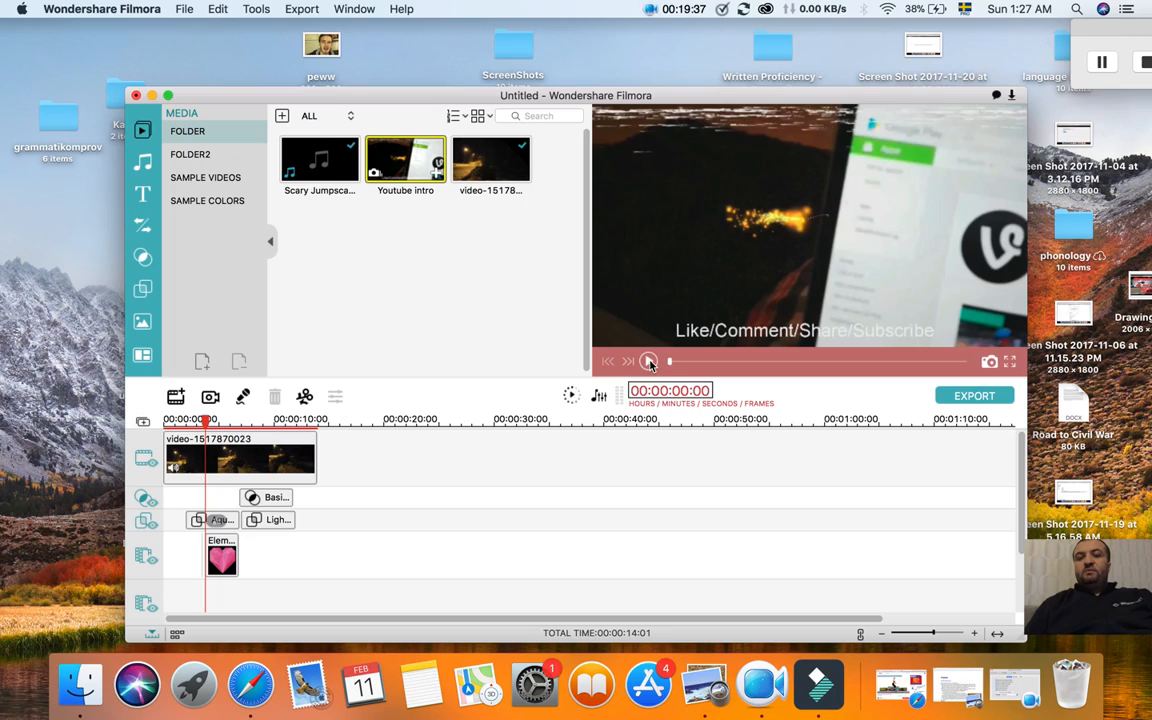
# Play the Youtube intro clip in the preview, including full screen, stop it and reselect the clip in the media library.
pyautogui.click(648, 362)
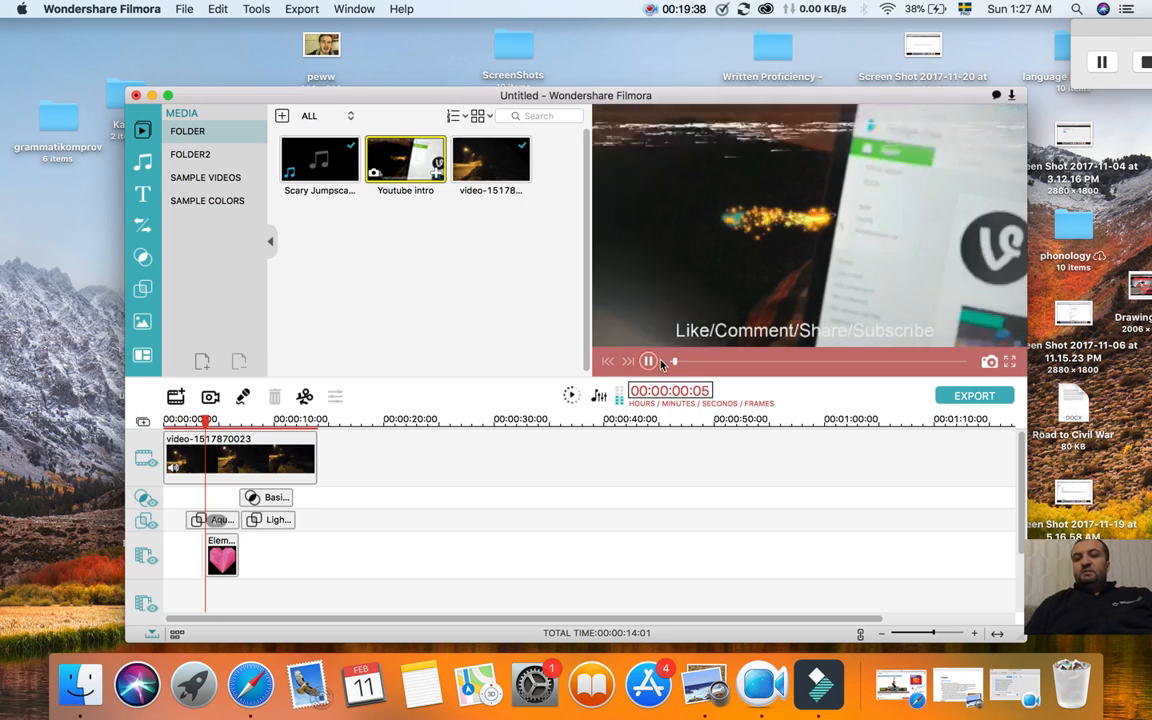
pyautogui.click(1009, 361)
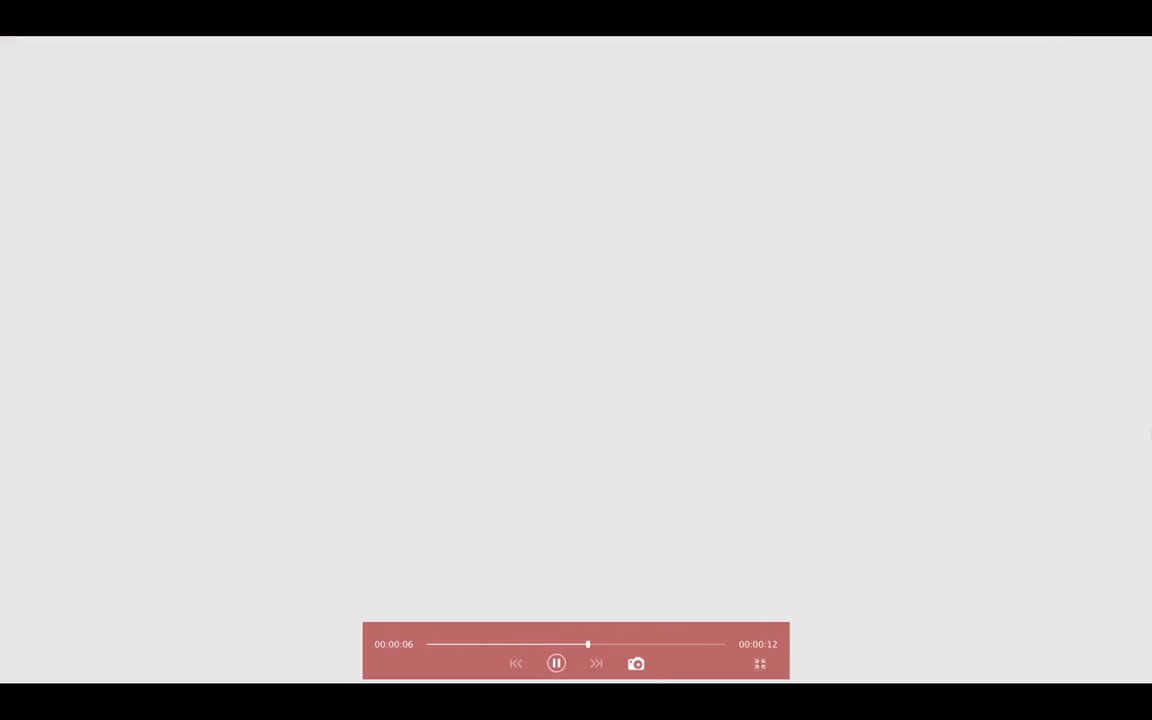
pyautogui.press('Escape')
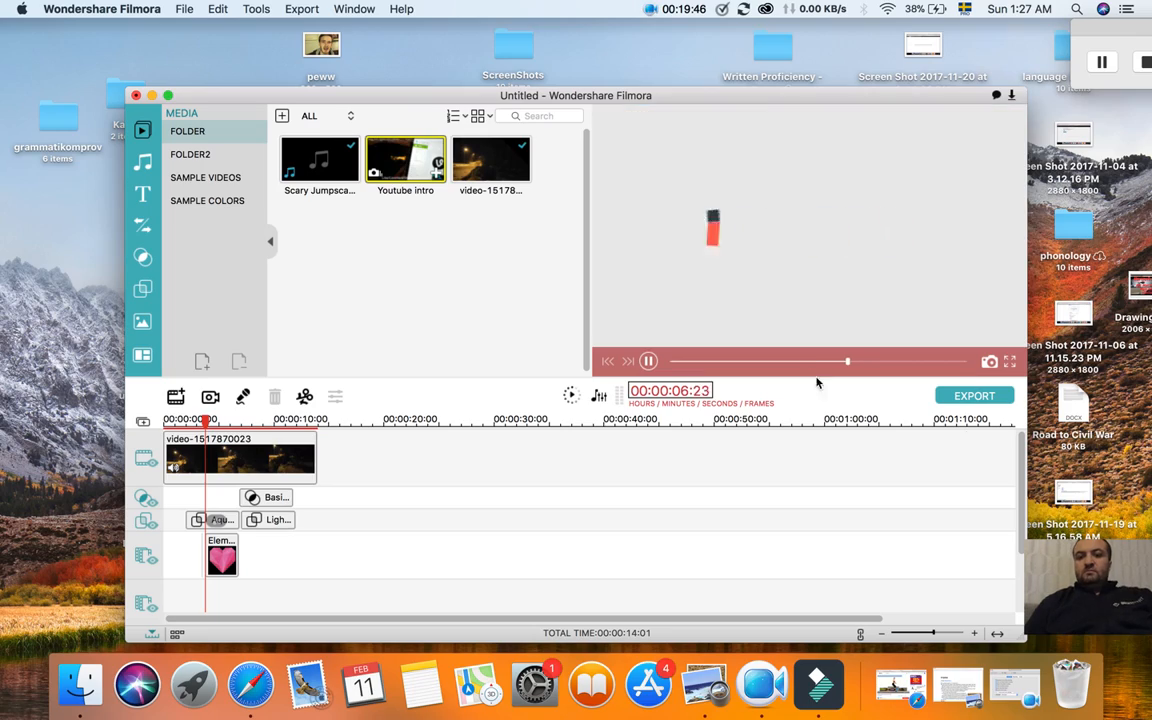
pyautogui.click(648, 361)
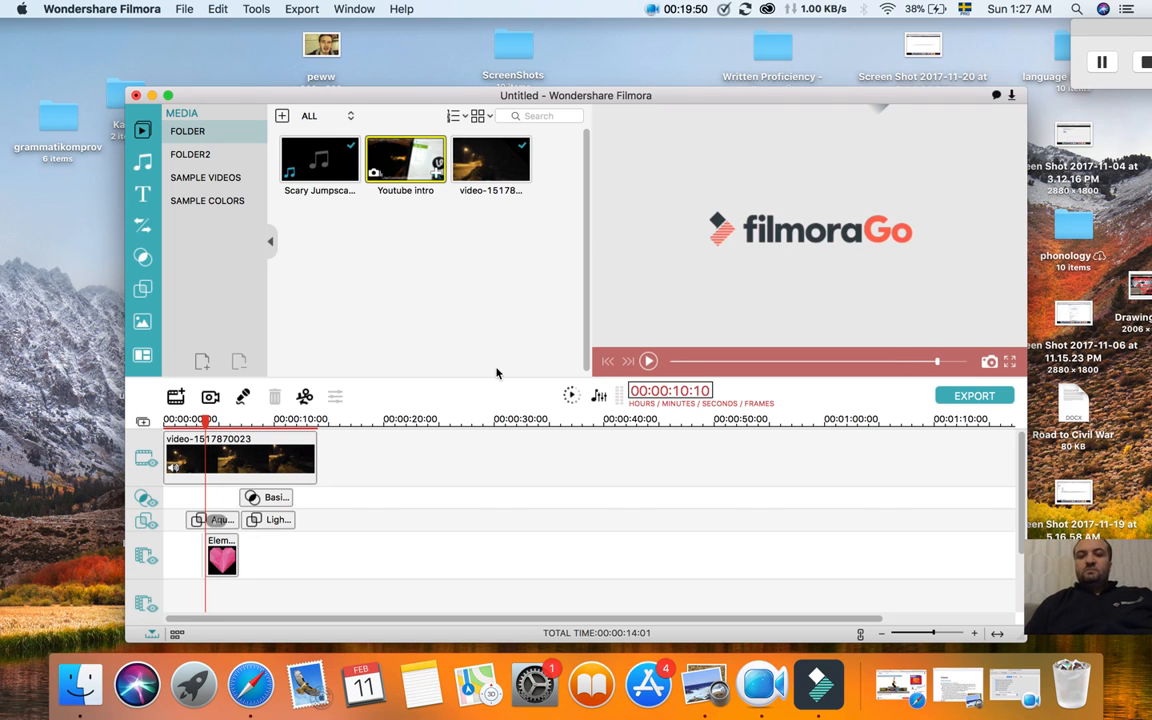
pyautogui.click(434, 301)
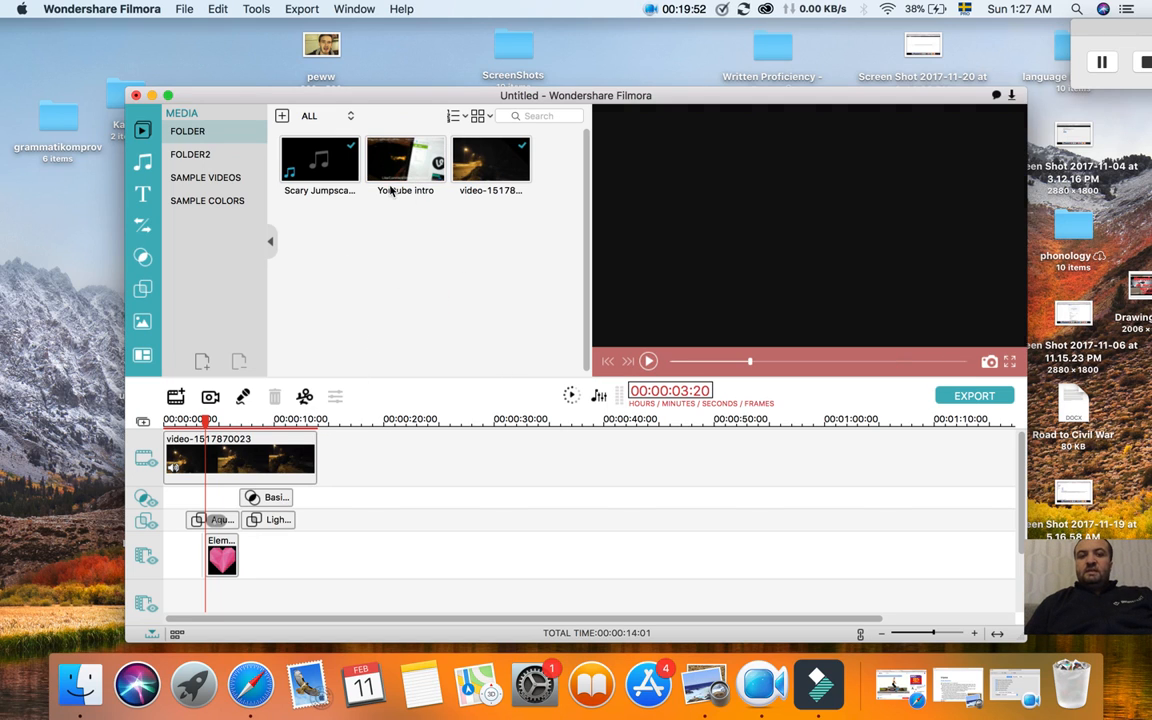
pyautogui.click(386, 161)
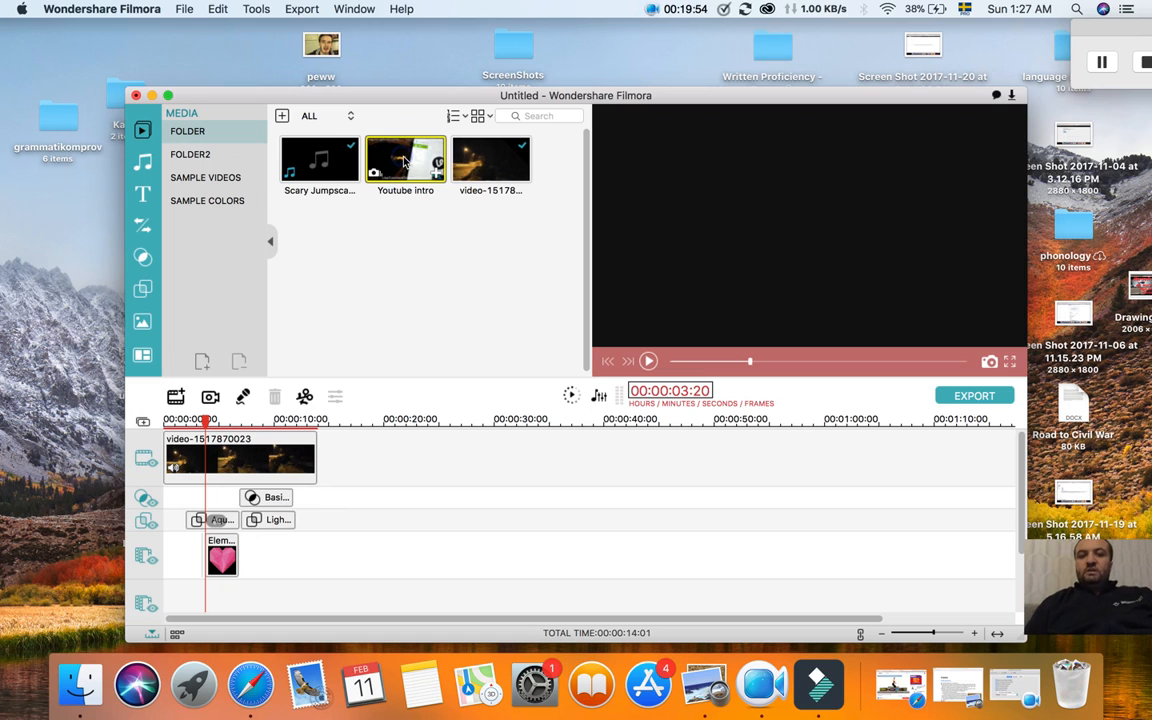
# Add the Youtube intro clip to the project as picture-in-picture and move it to the start of the timeline.
pyautogui.rightClick(404, 163)
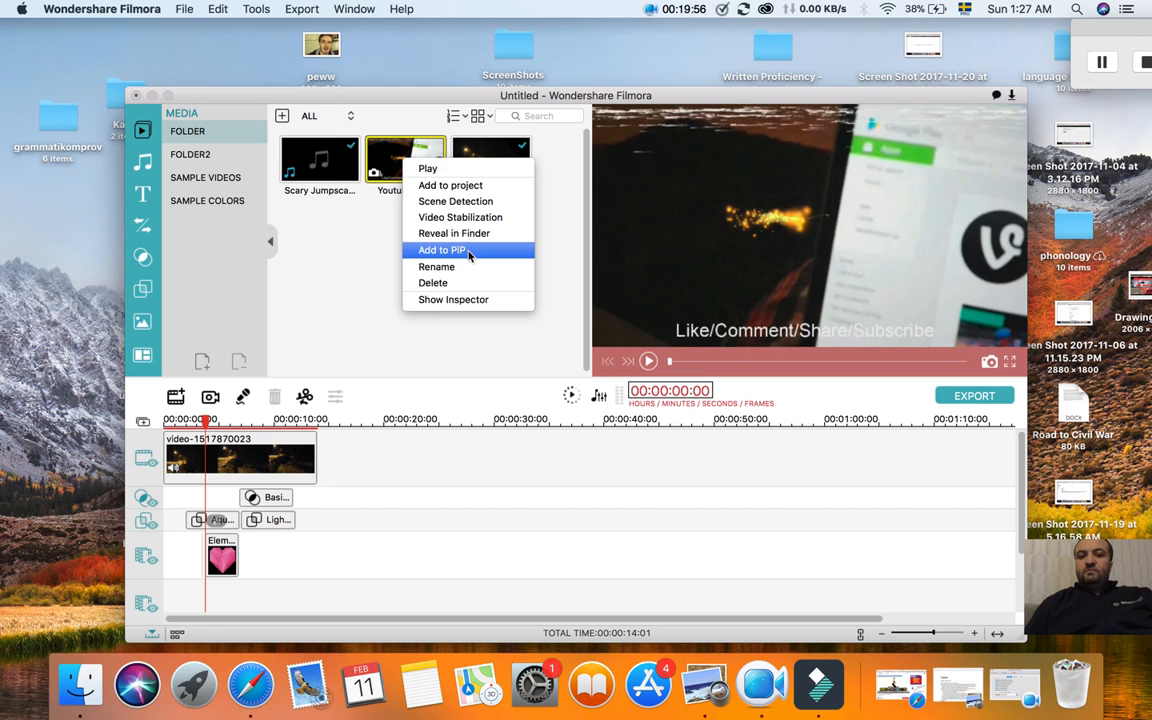
pyautogui.click(362, 277)
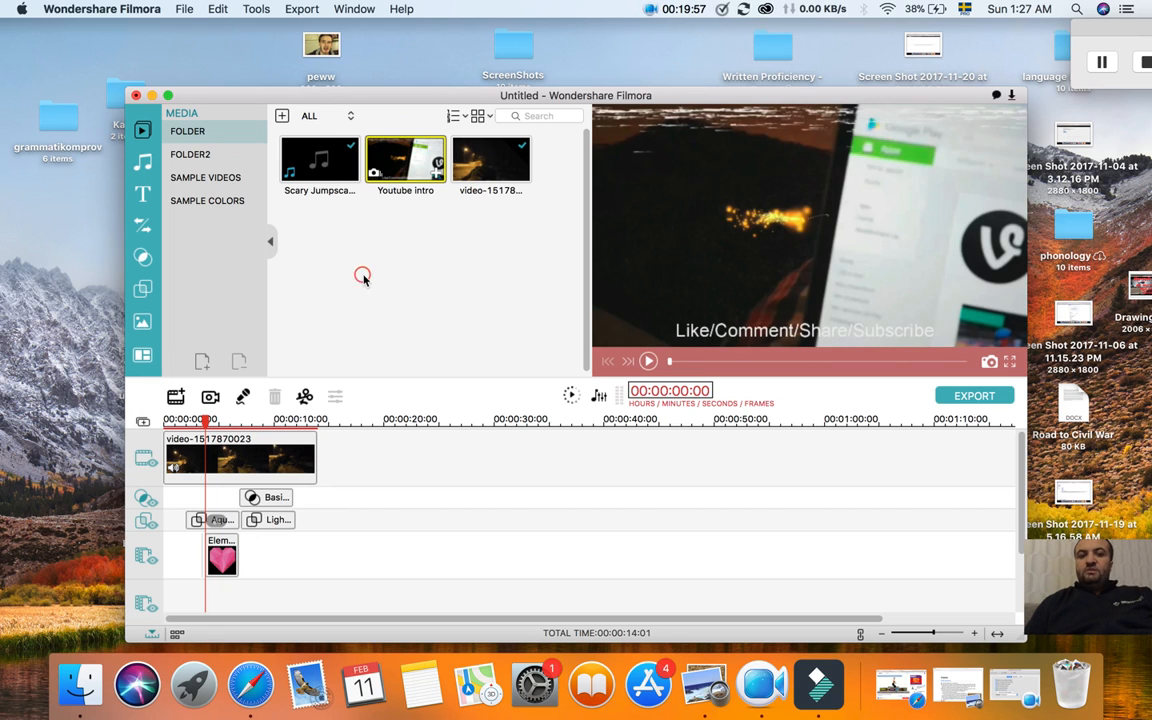
pyautogui.rightClick(405, 170)
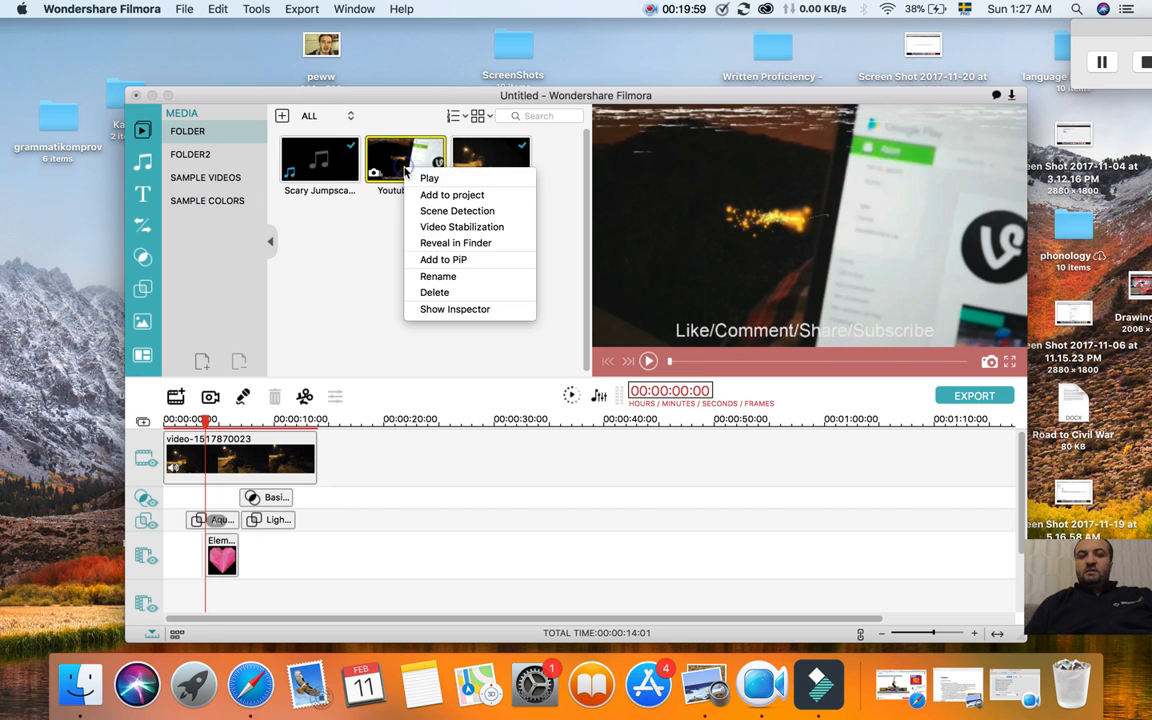
pyautogui.click(443, 260)
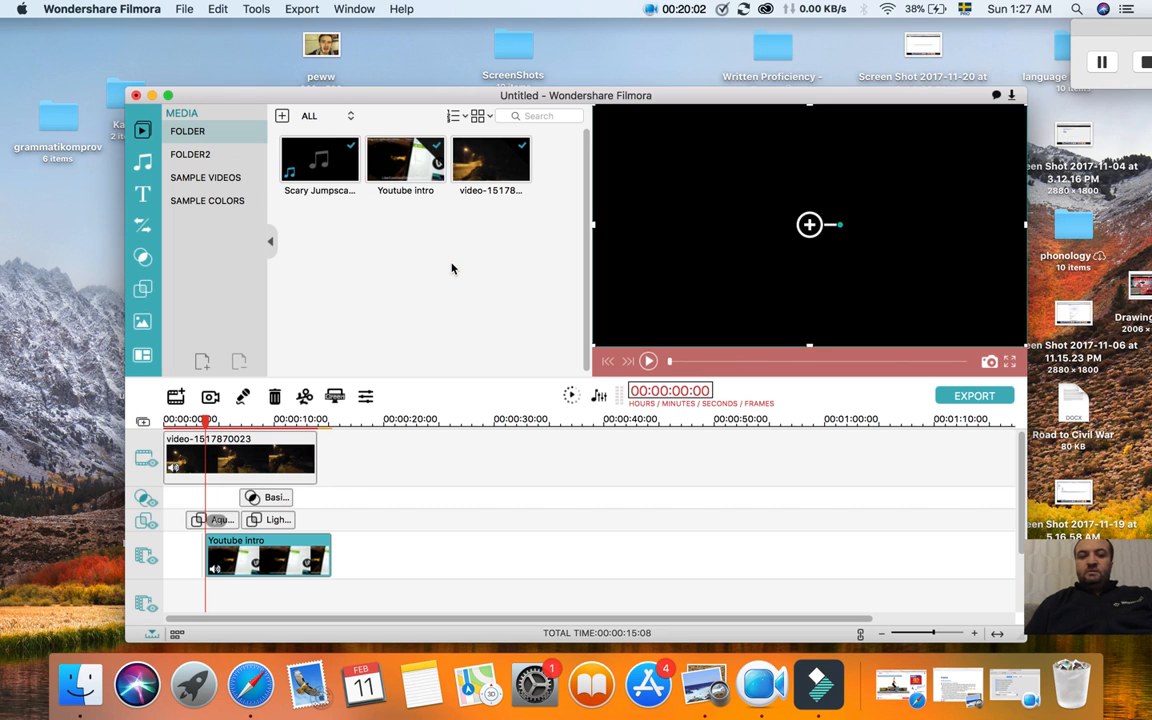
pyautogui.moveTo(244, 566); pyautogui.dragTo(174, 556)
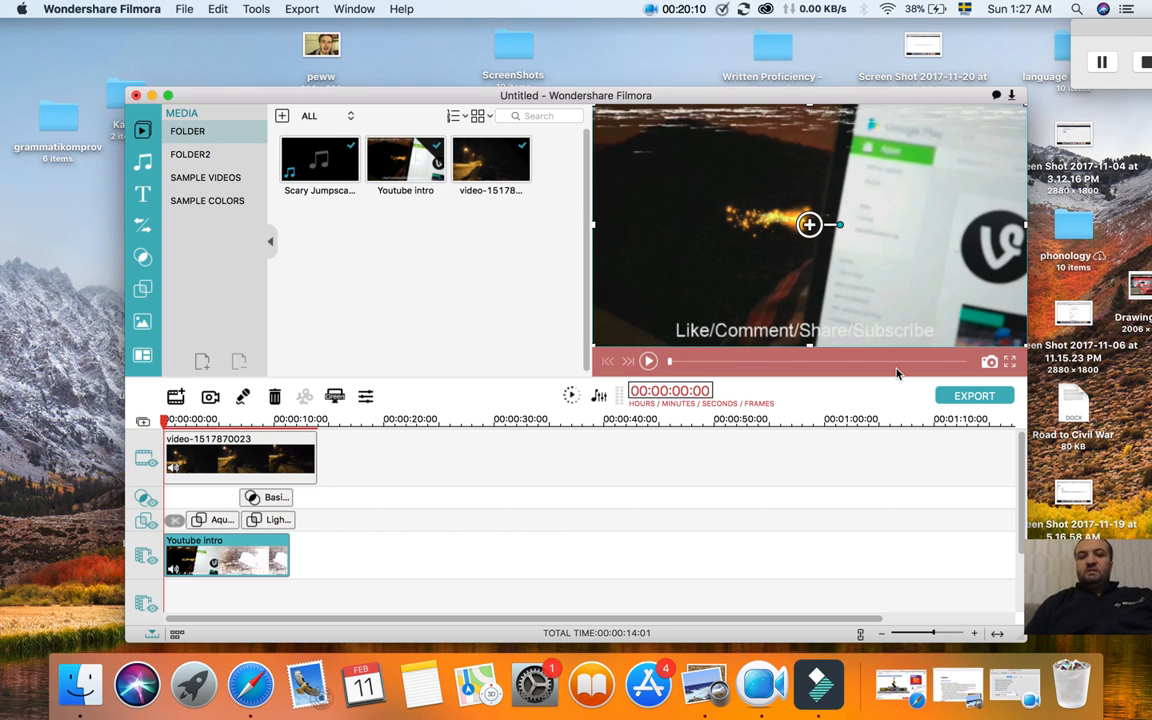
# Play the opening seconds with the full-frame Youtube intro overlay, then return the playhead to the start.
pyautogui.press('space')
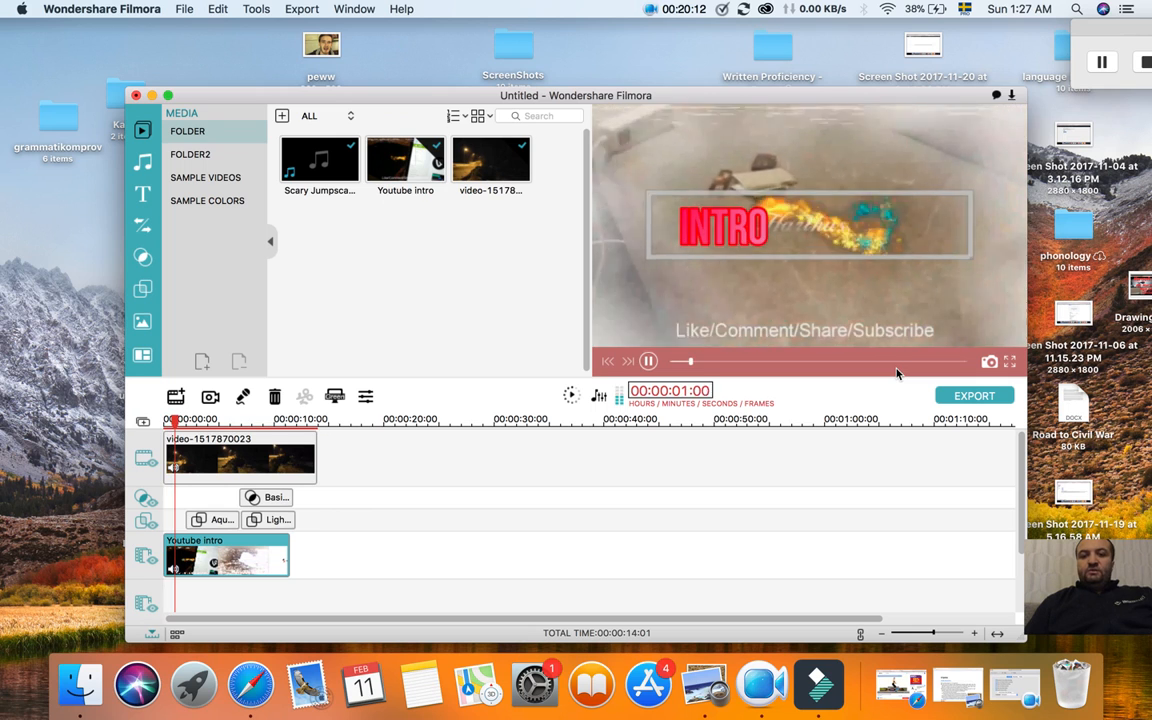
pyautogui.press('space')
pyautogui.press('space')
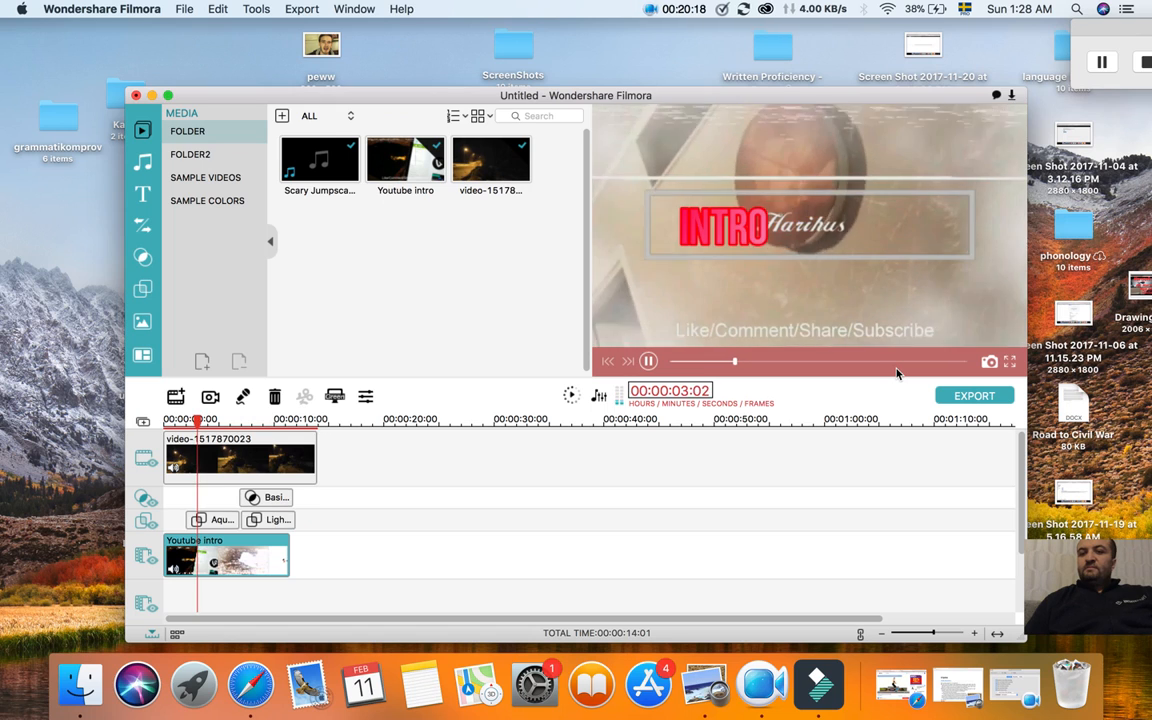
pyautogui.press('space')
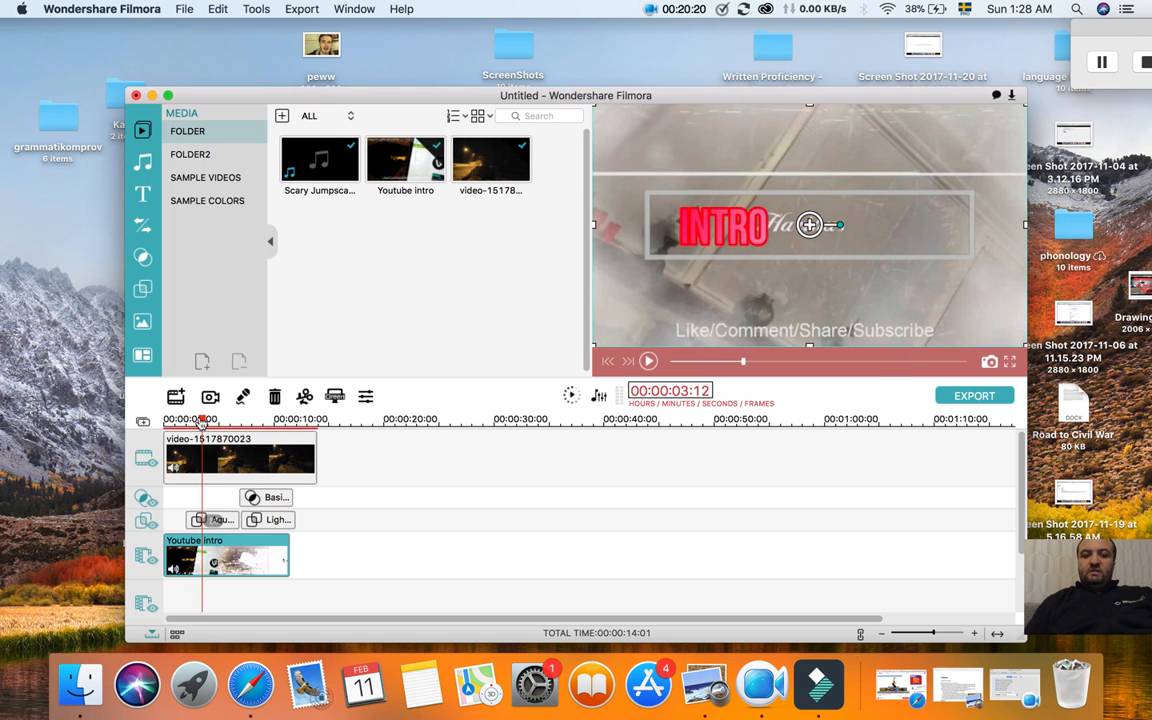
pyautogui.moveTo(201, 420); pyautogui.dragTo(143, 422)
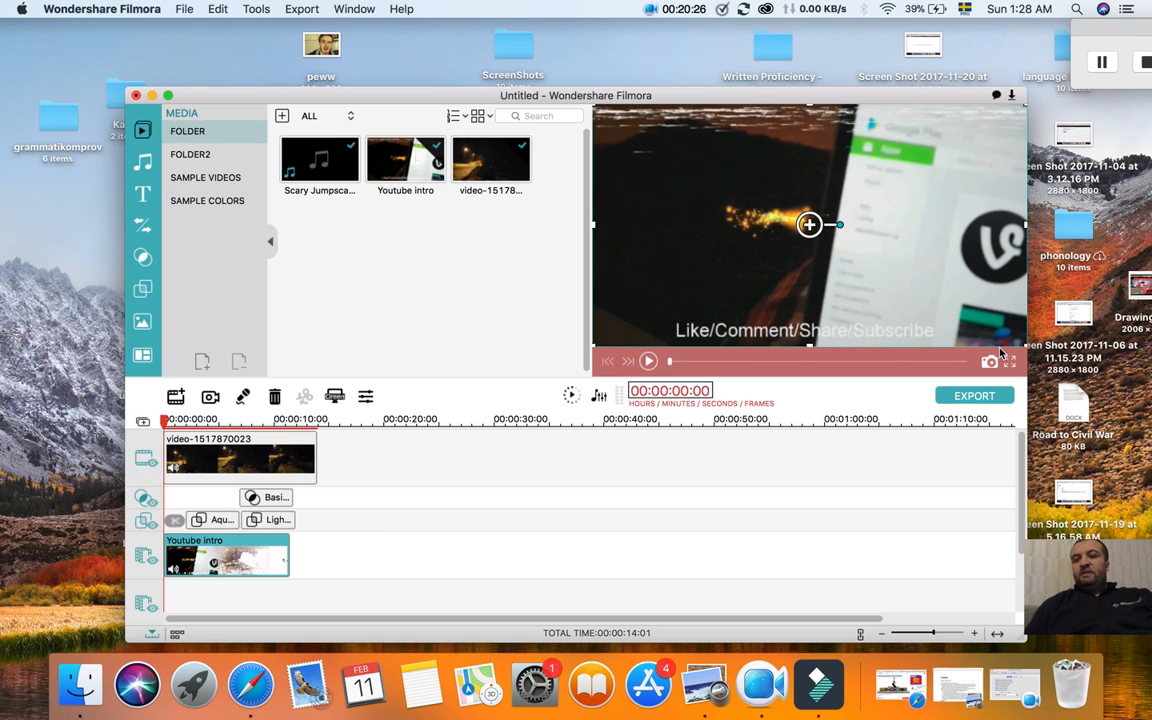
# Shrink the Youtube intro overlay into the upper-left part of the video frame and play the result.
pyautogui.moveTo(1021, 344); pyautogui.dragTo(781, 208)
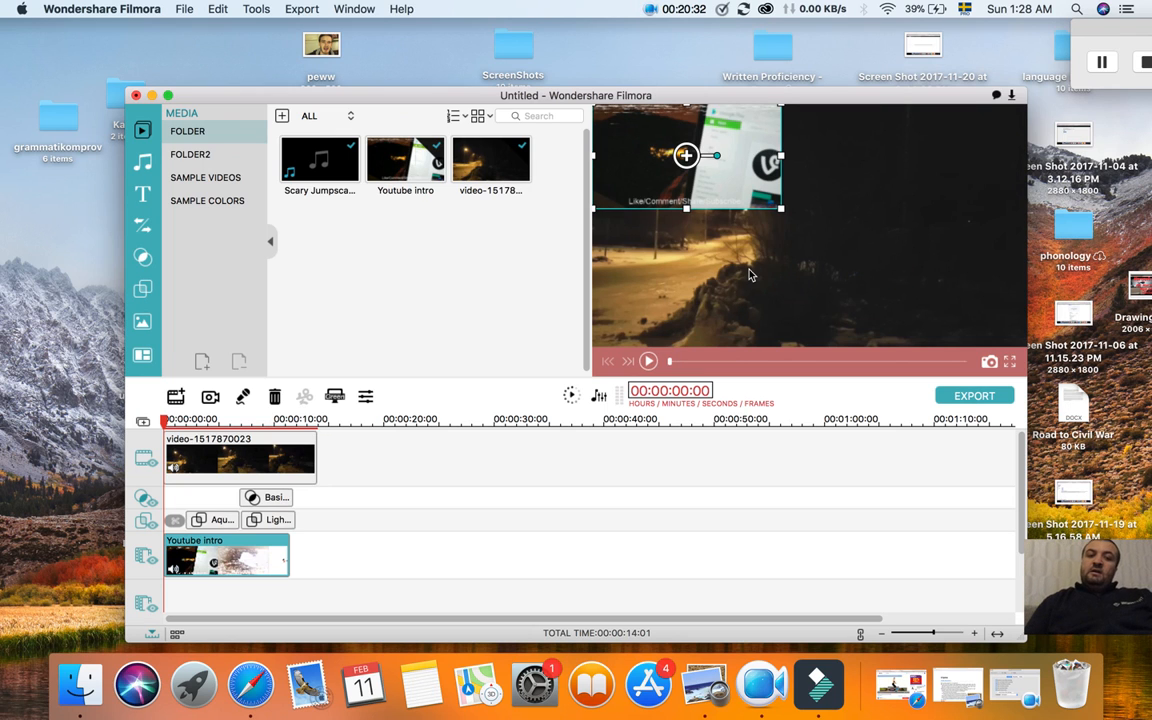
pyautogui.press('space')
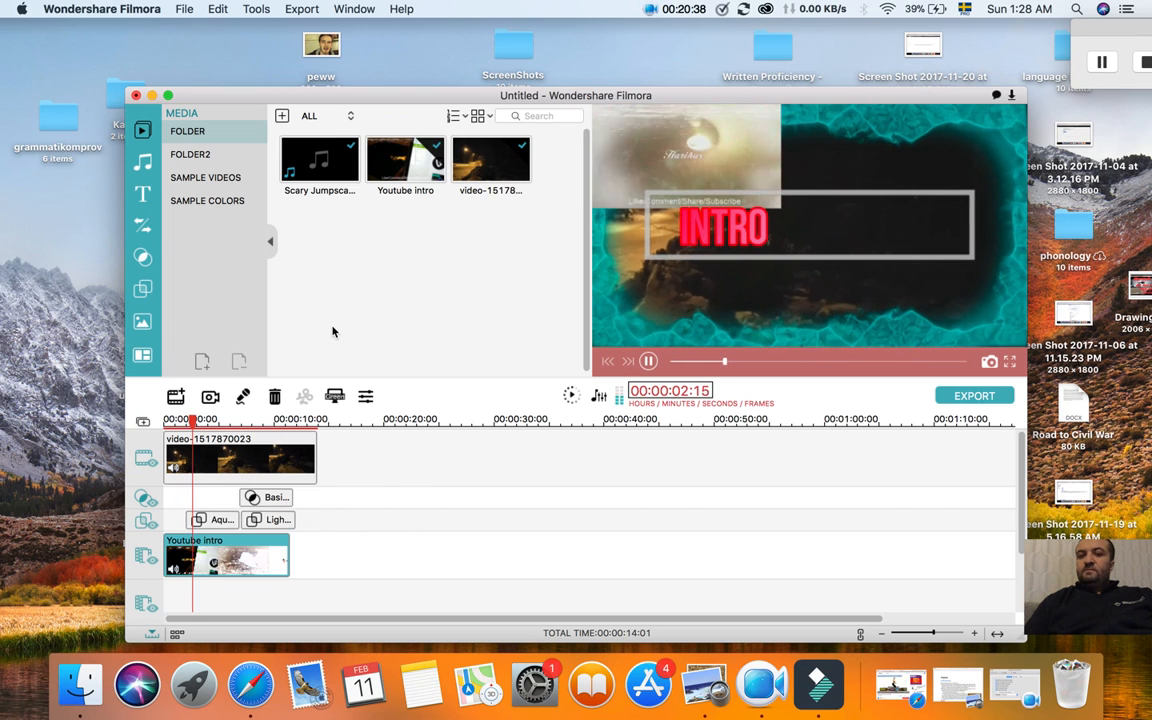
pyautogui.press('space')
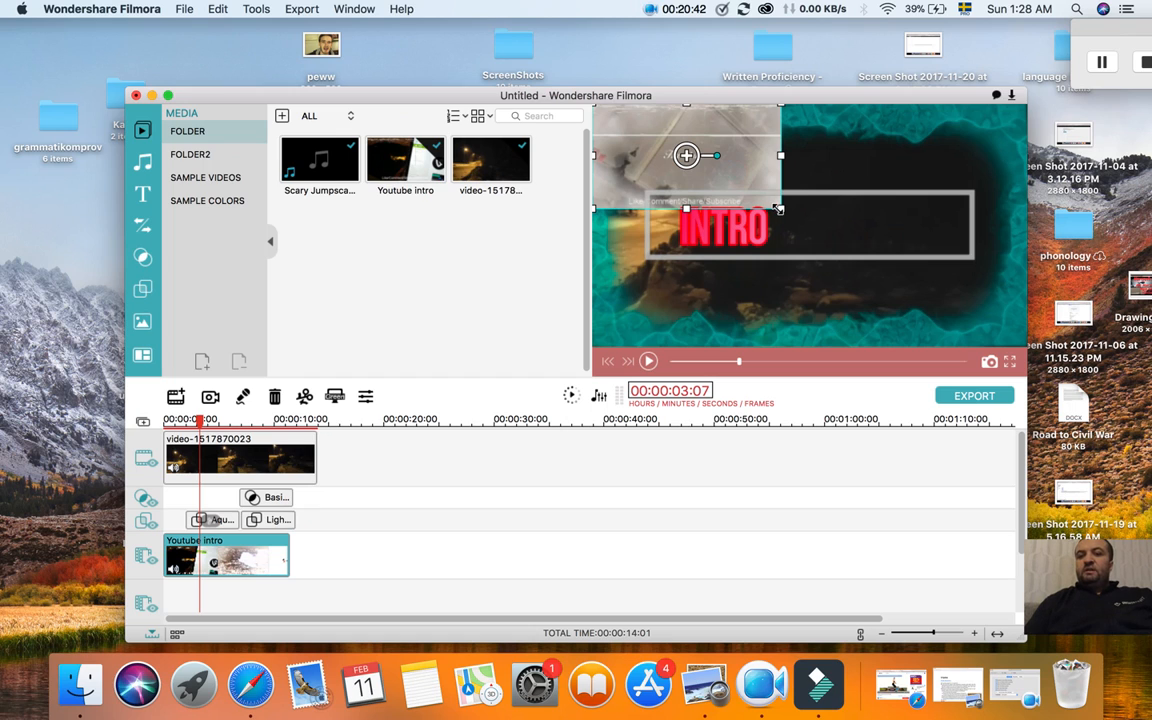
# Resize the Youtube intro overlay to about 40% of the frame width and place it in the frame's lower-left corner.
pyautogui.moveTo(778, 209); pyautogui.dragTo(843, 243)
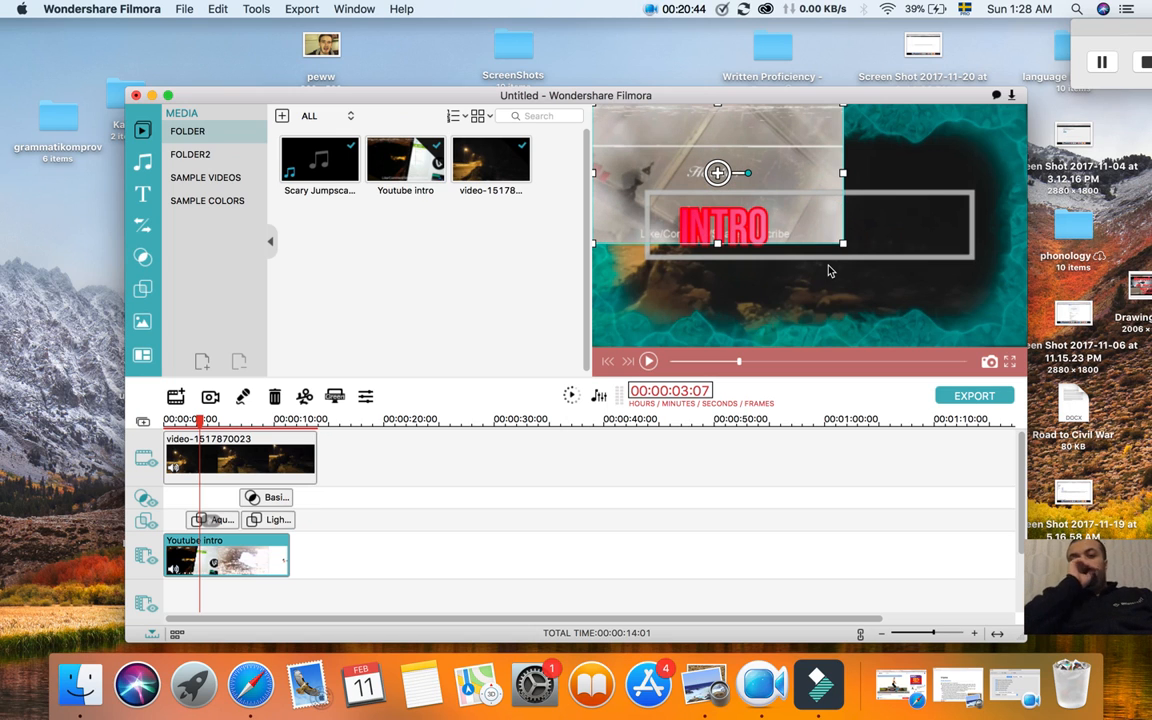
pyautogui.moveTo(792, 178); pyautogui.dragTo(804, 227)
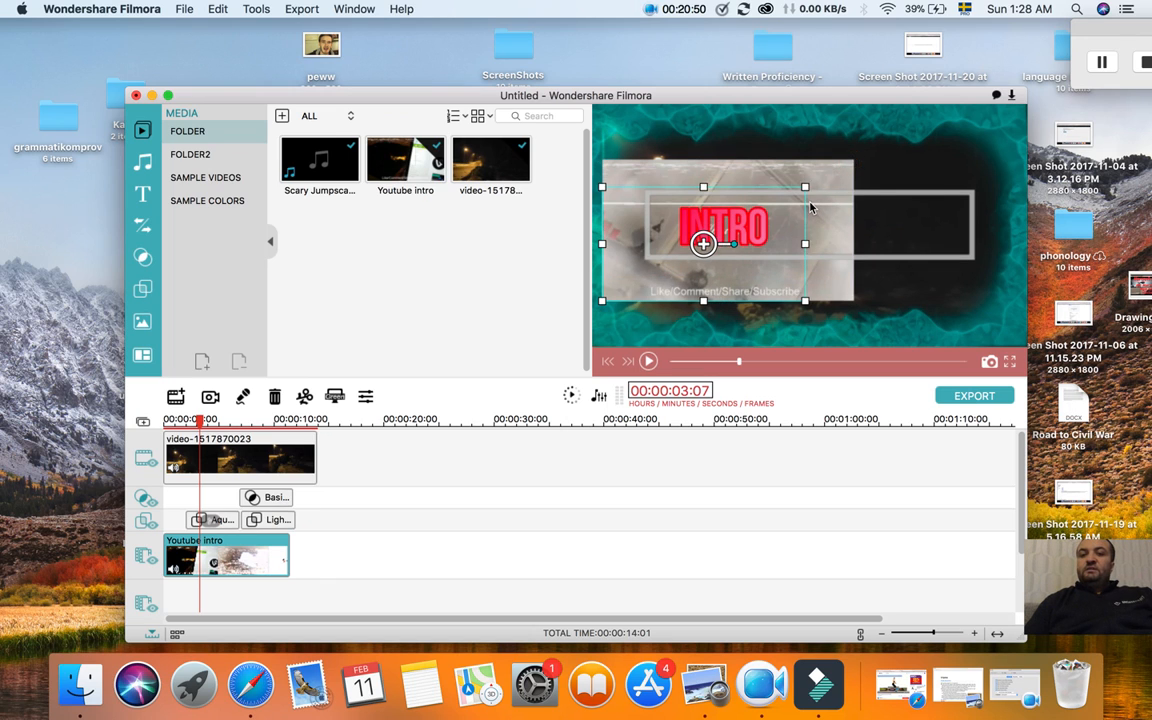
pyautogui.moveTo(849, 161); pyautogui.dragTo(804, 187)
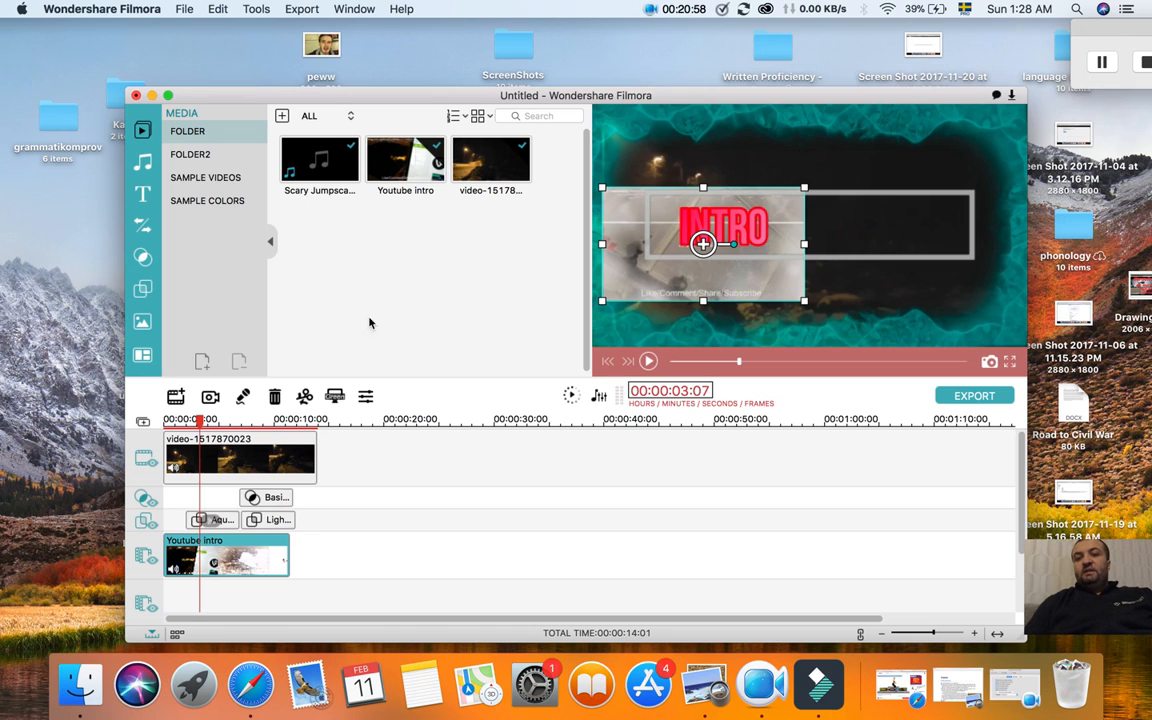
pyautogui.moveTo(776, 300); pyautogui.dragTo(798, 230)
pyautogui.moveTo(663, 195); pyautogui.dragTo(661, 287)
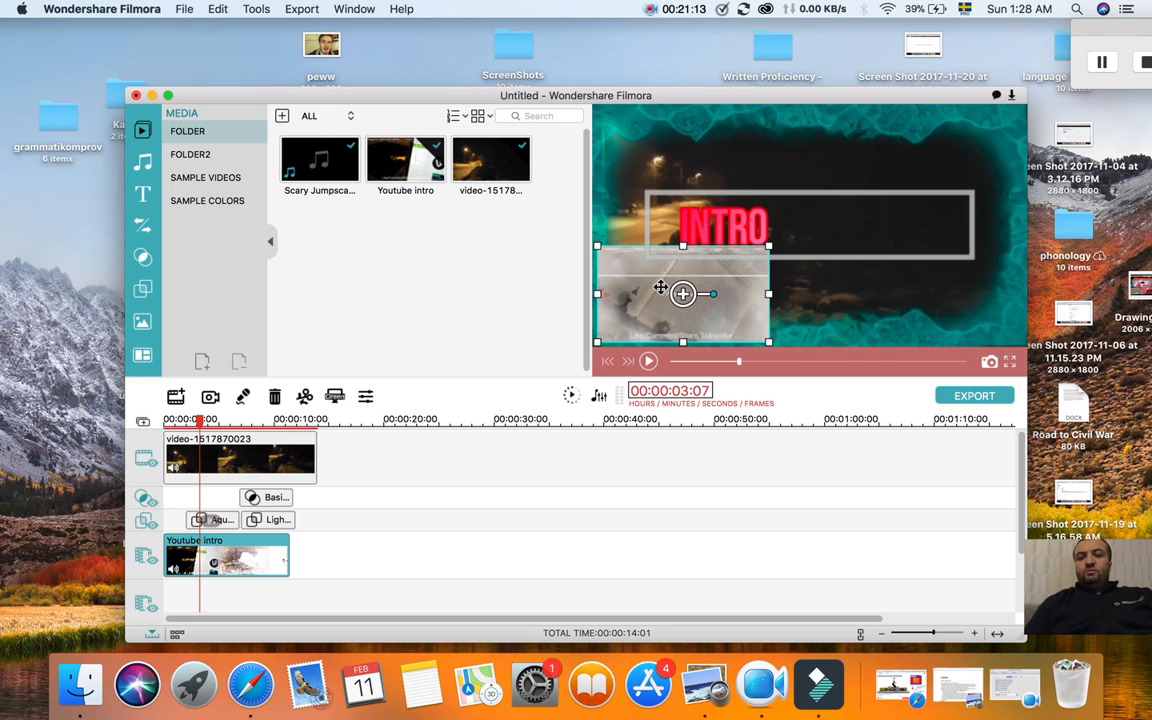
# Browse the motion effects available for the Youtube intro overlay, then close its inspector without choosing one.
pyautogui.doubleClick(230, 550)
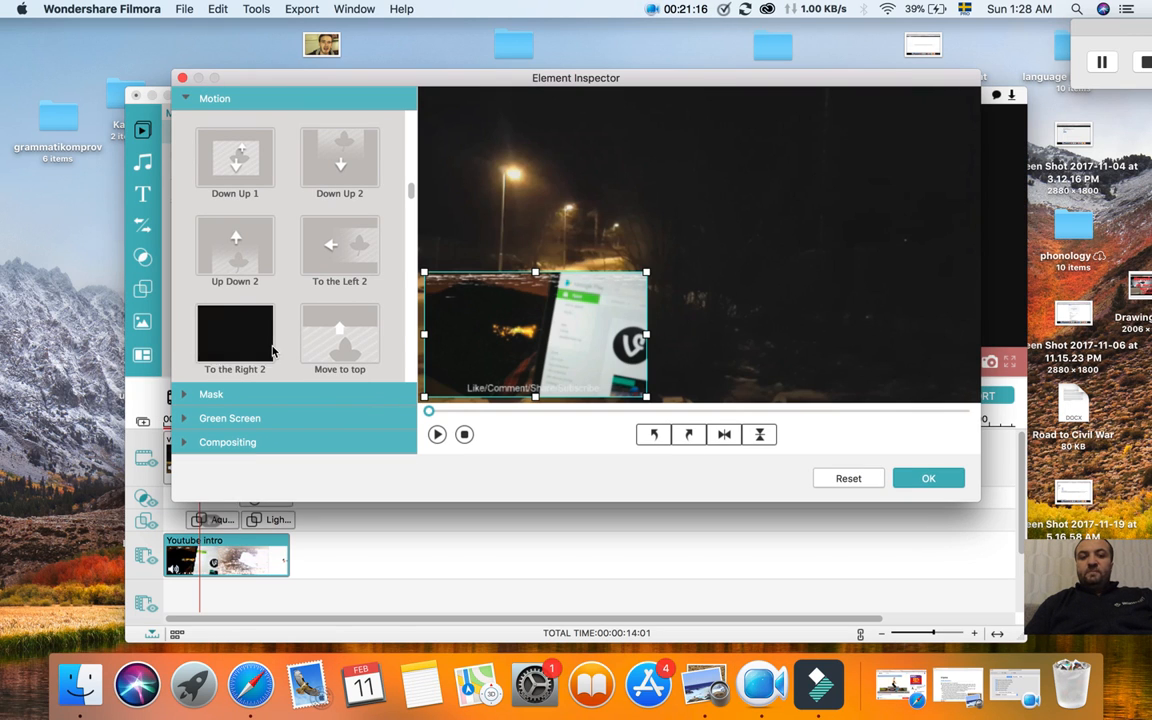
pyautogui.scroll(5, 272, 350)
pyautogui.scroll(8, 272, 350)
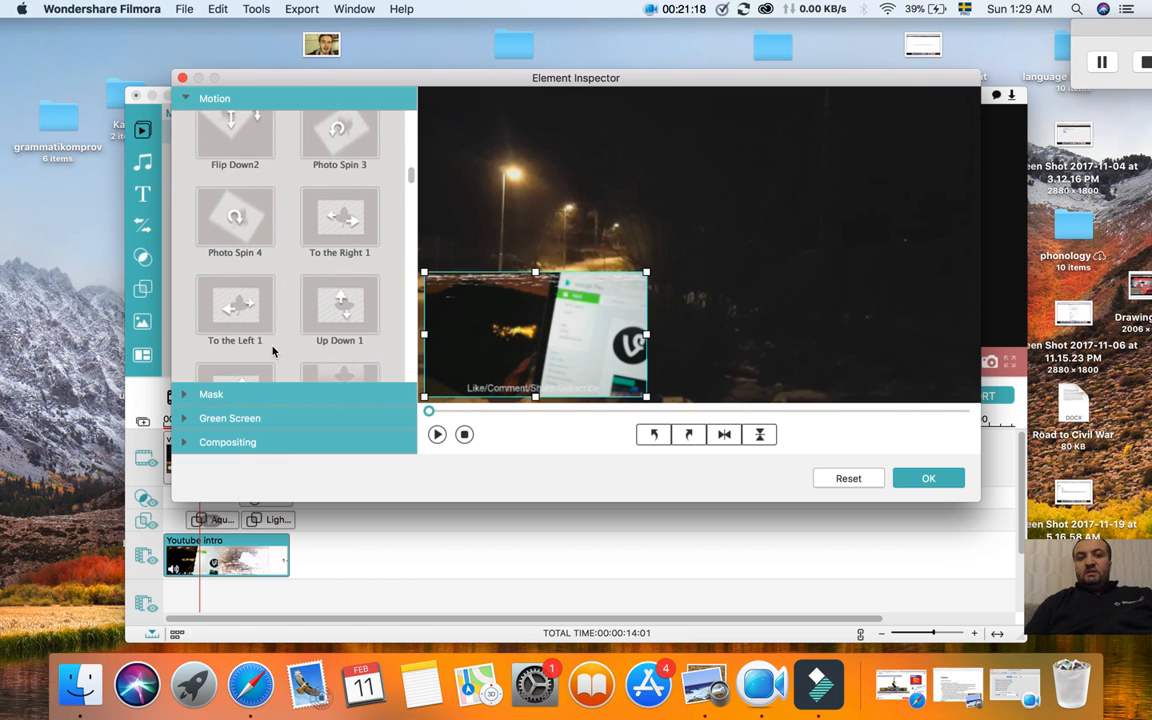
pyautogui.scroll(-15, 272, 350)
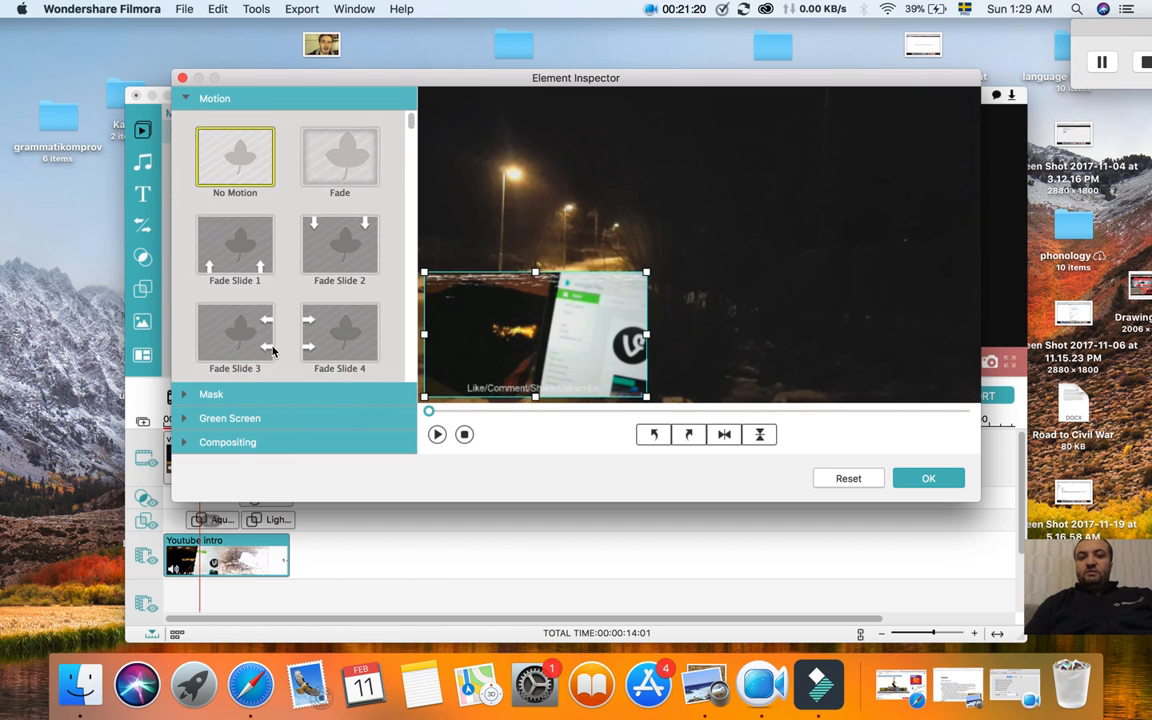
pyautogui.scroll(12, 272, 350)
pyautogui.scroll(-15, 272, 350)
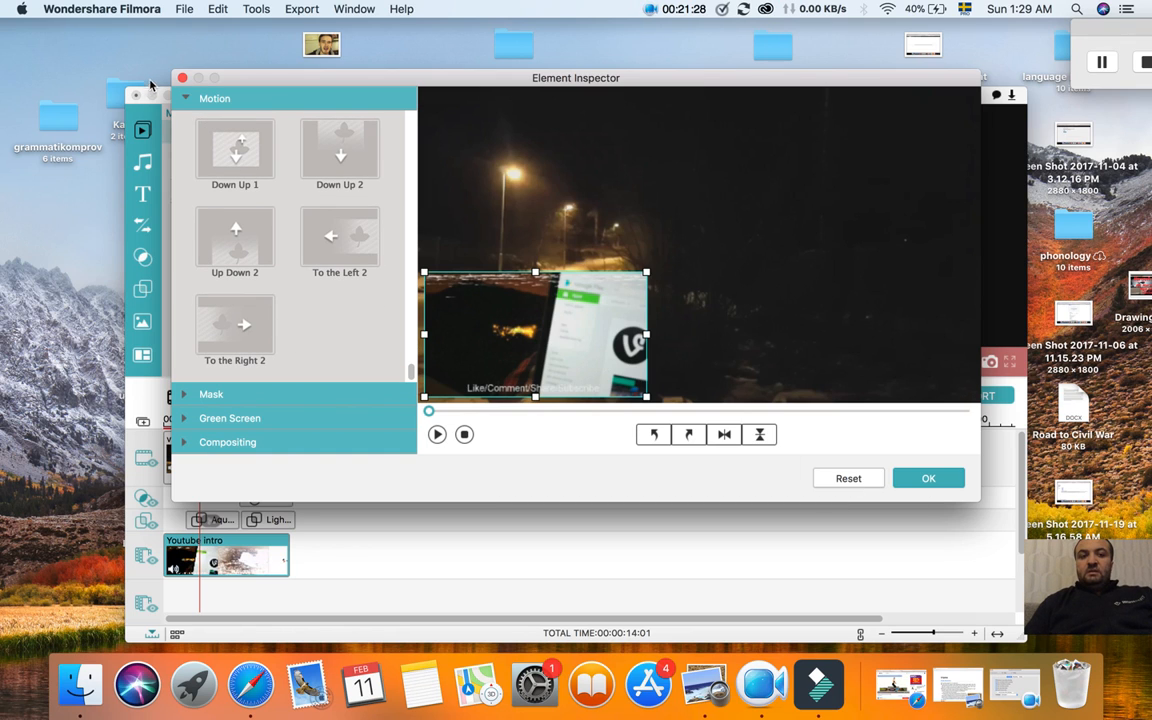
pyautogui.click(182, 78)
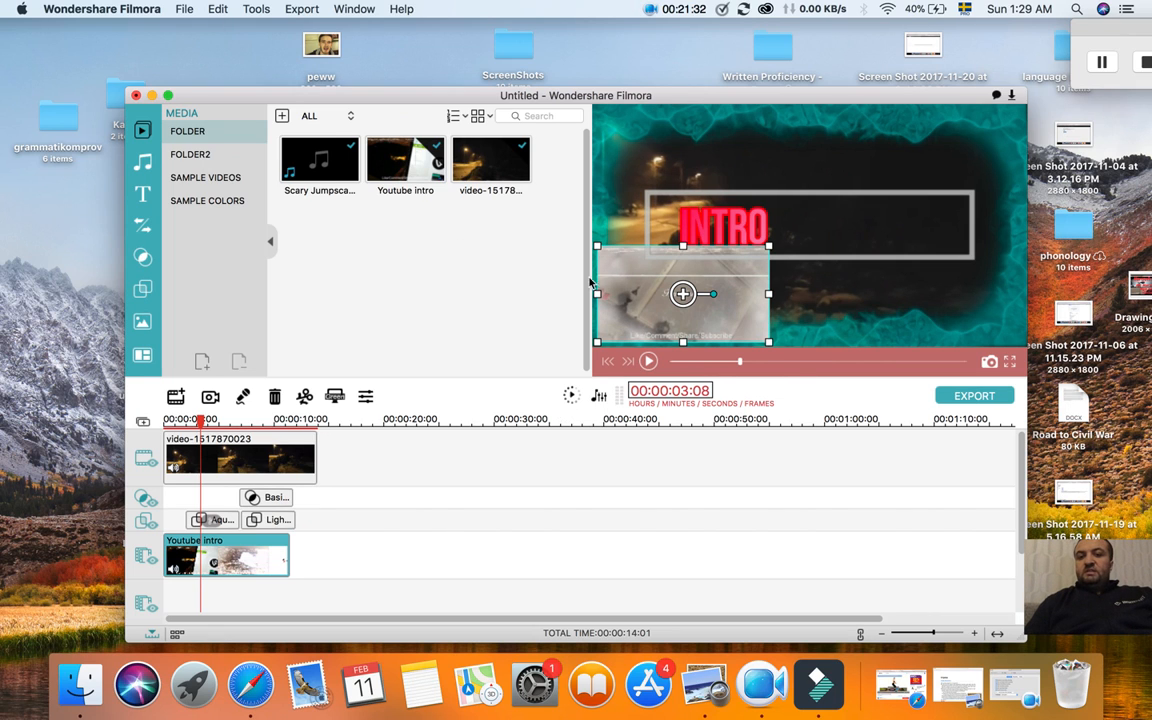
# Play the timeline from the start to review the Youtube intro overlay in the frame's lower-left corner.
pyautogui.moveTo(201, 422); pyautogui.dragTo(150, 422)
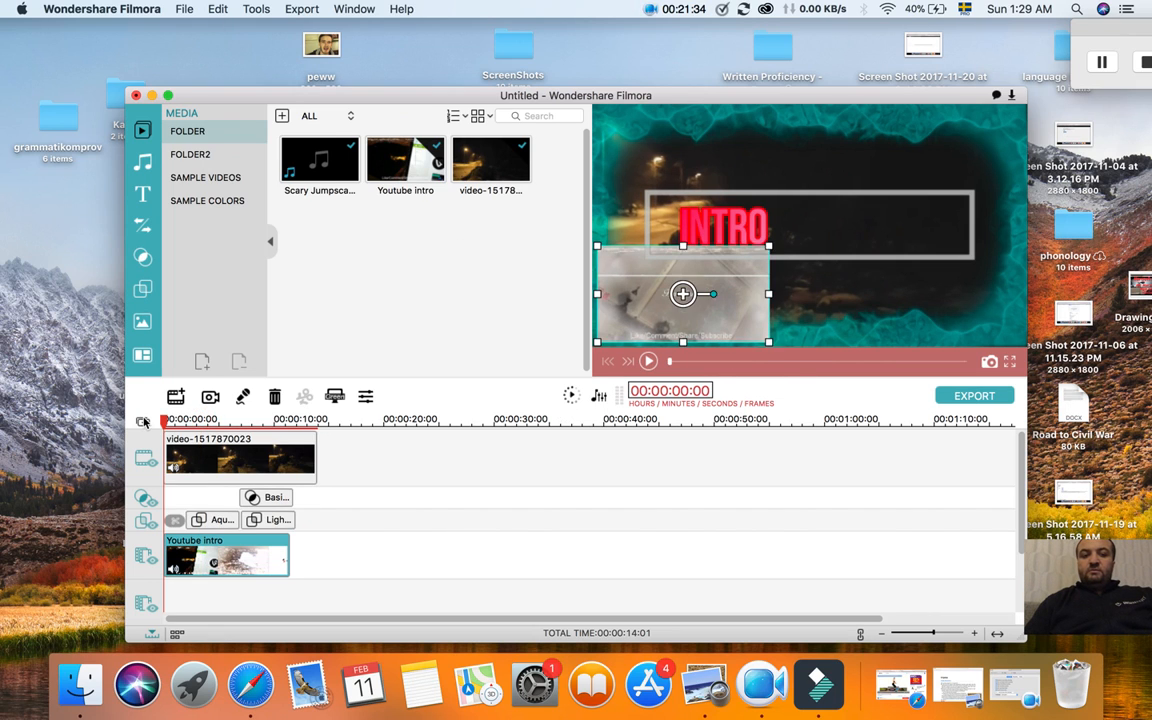
pyautogui.press('space')
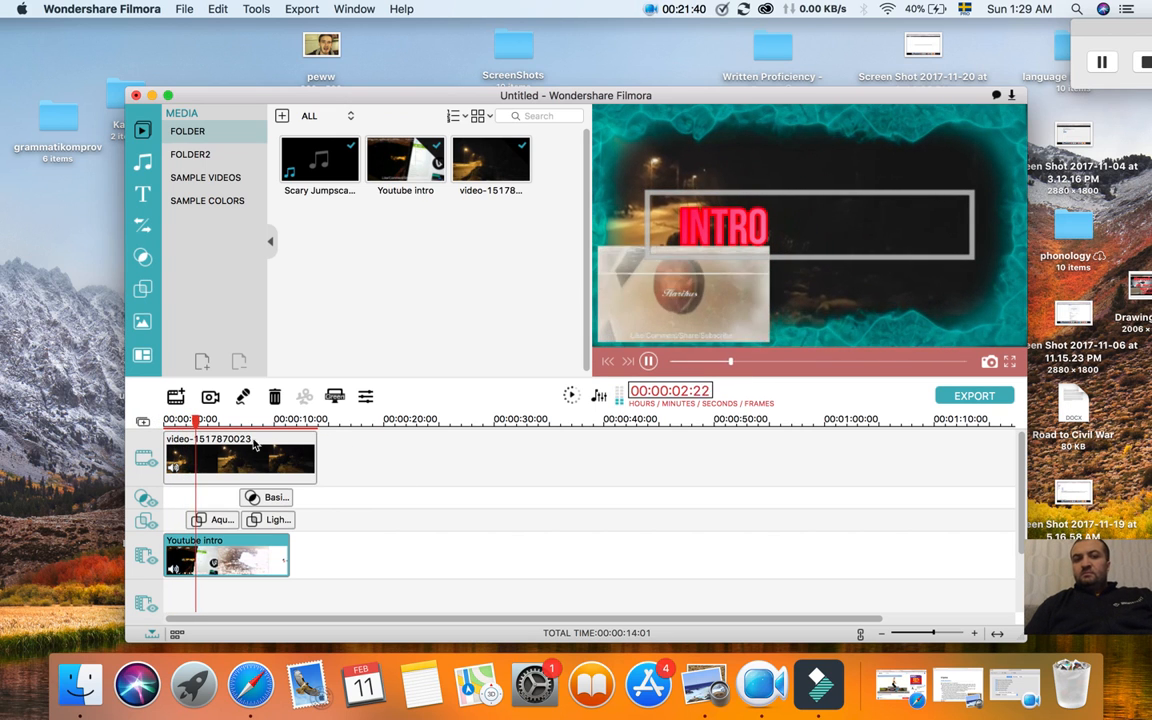
pyautogui.press('space')
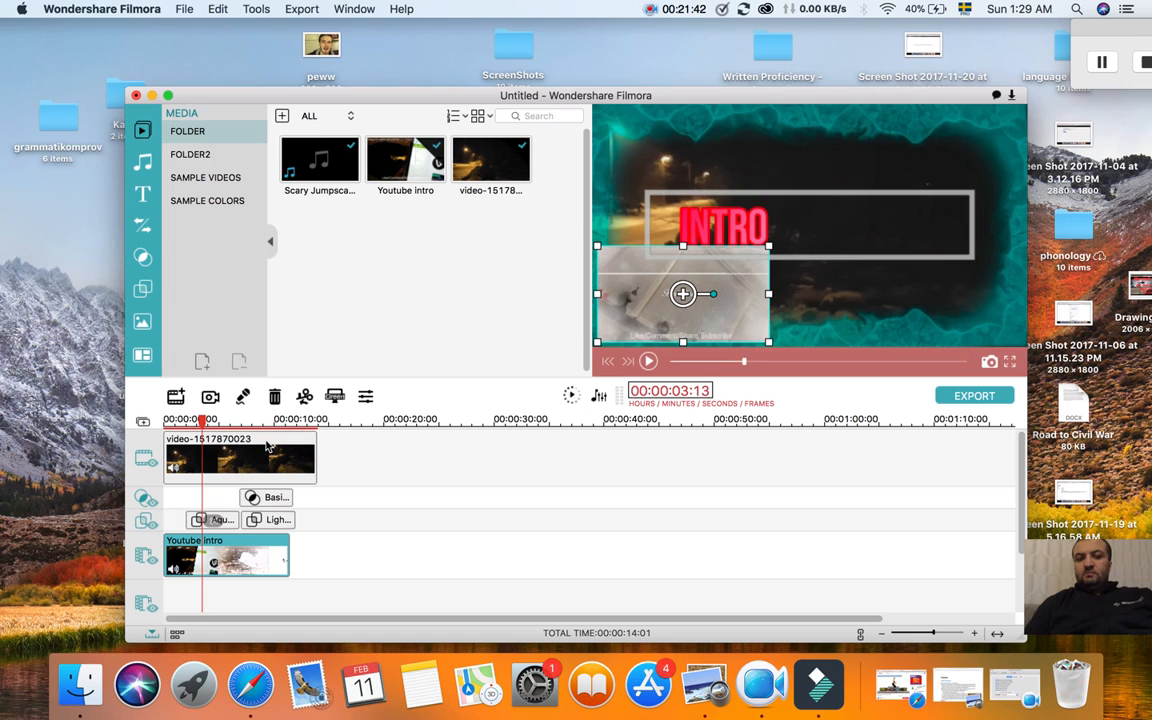
# Enable Green Screen on the Youtube intro overlay with a brown key colour sampled from the preview and intensity 0, and play the result.
pyautogui.rightClick(238, 558)
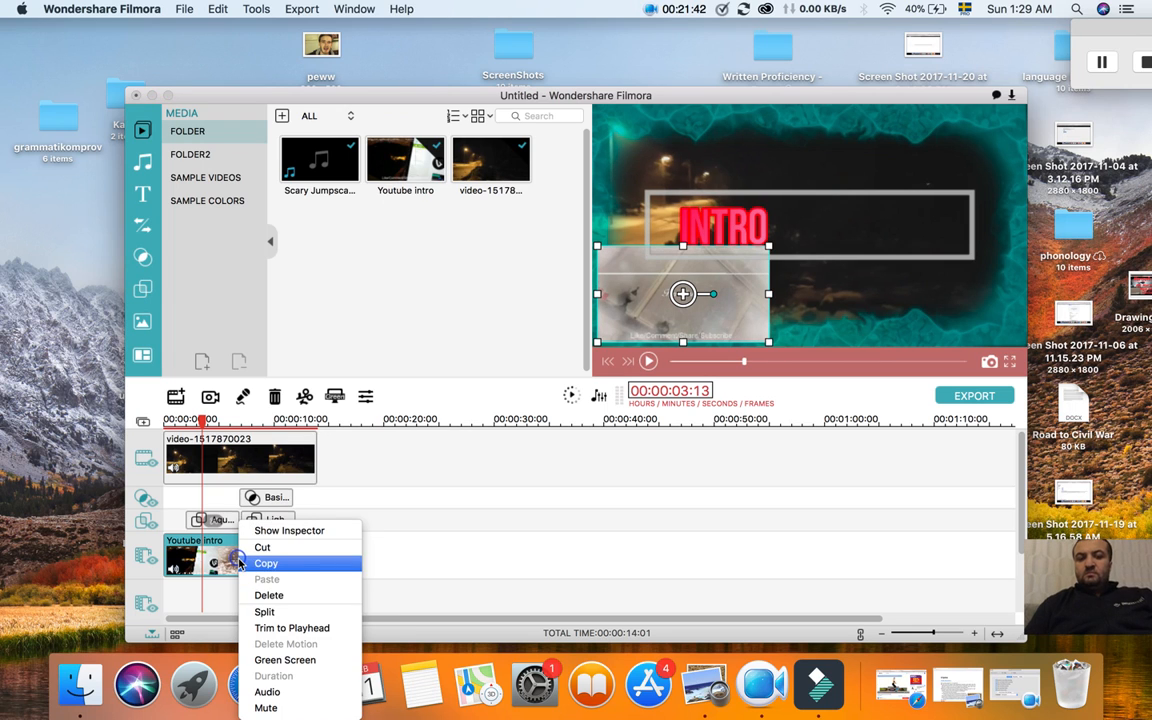
pyautogui.click(278, 660)
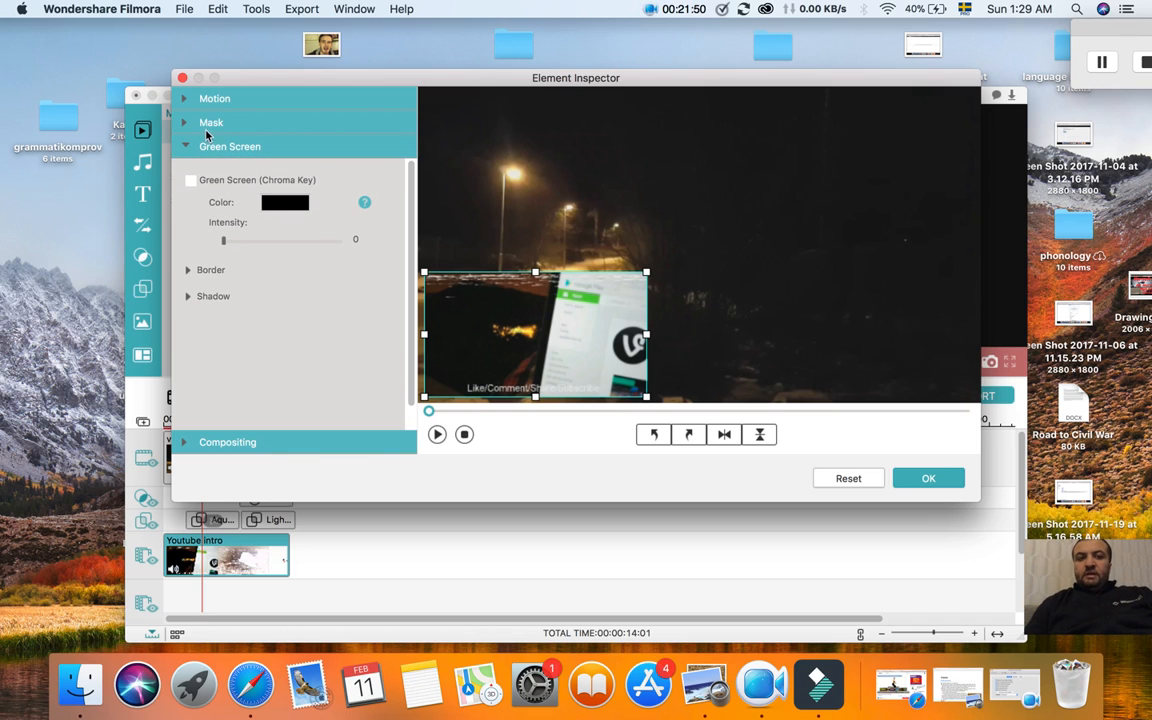
pyautogui.click(191, 181)
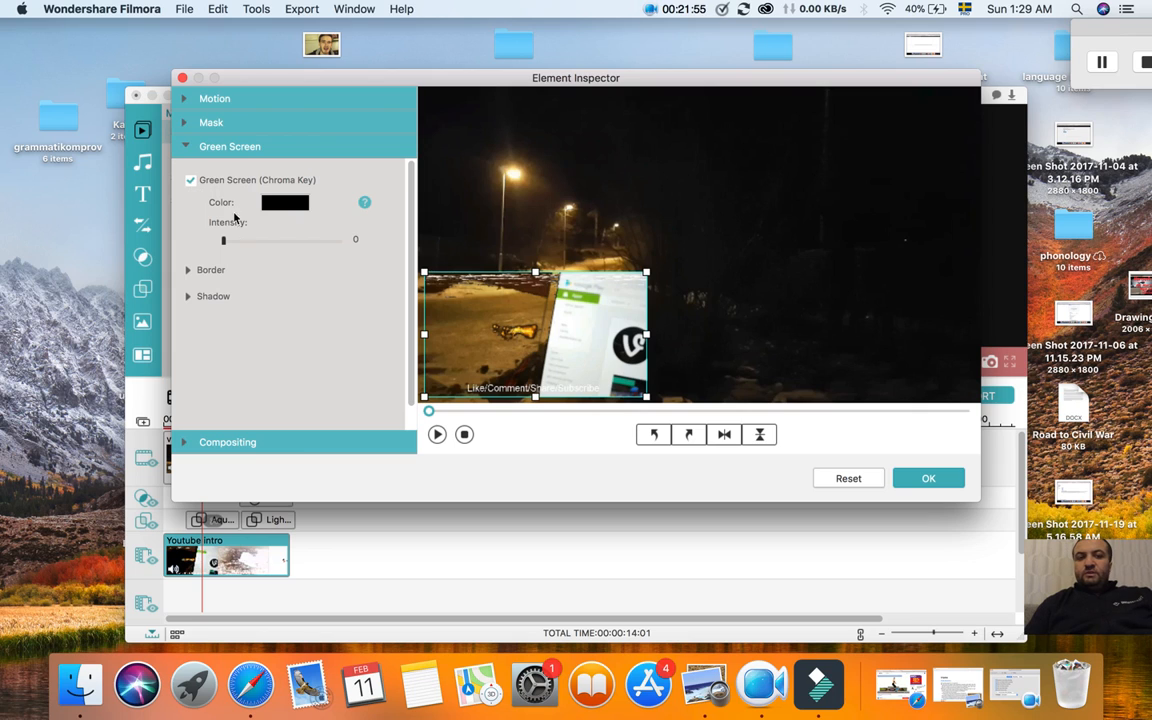
pyautogui.moveTo(223, 240)
pyautogui.mouseDown()
pyautogui.moveTo(303, 241)
pyautogui.moveTo(220, 241)
pyautogui.mouseUp()
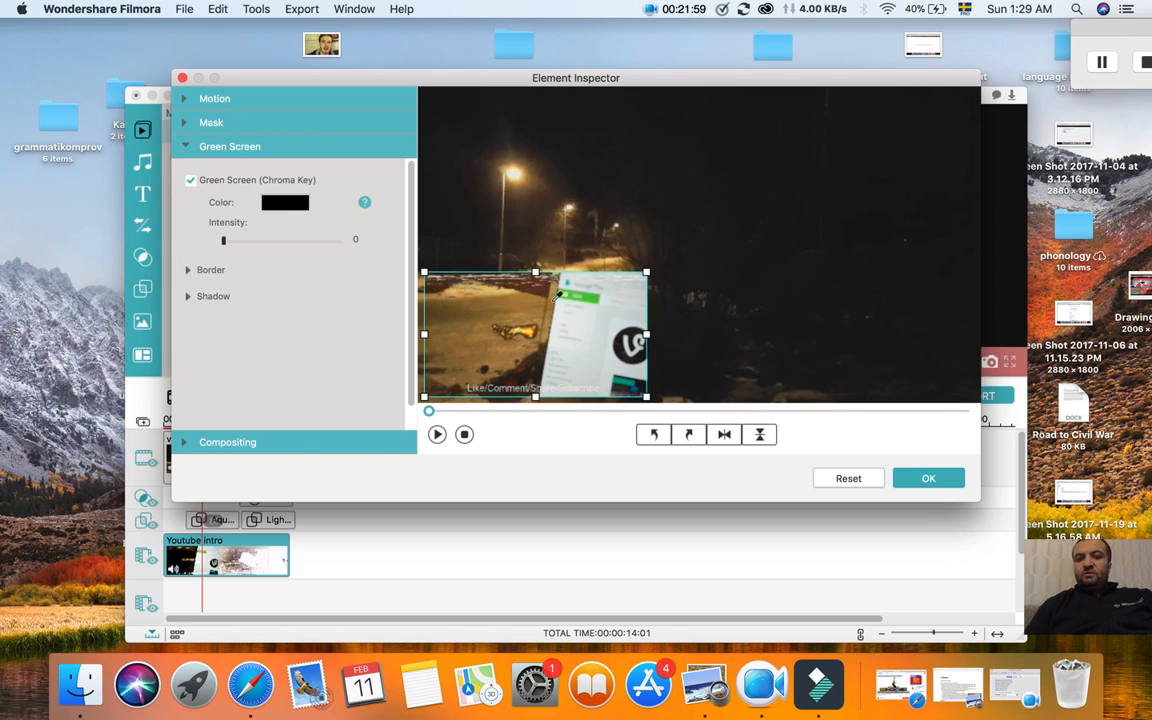
pyautogui.click(497, 274)
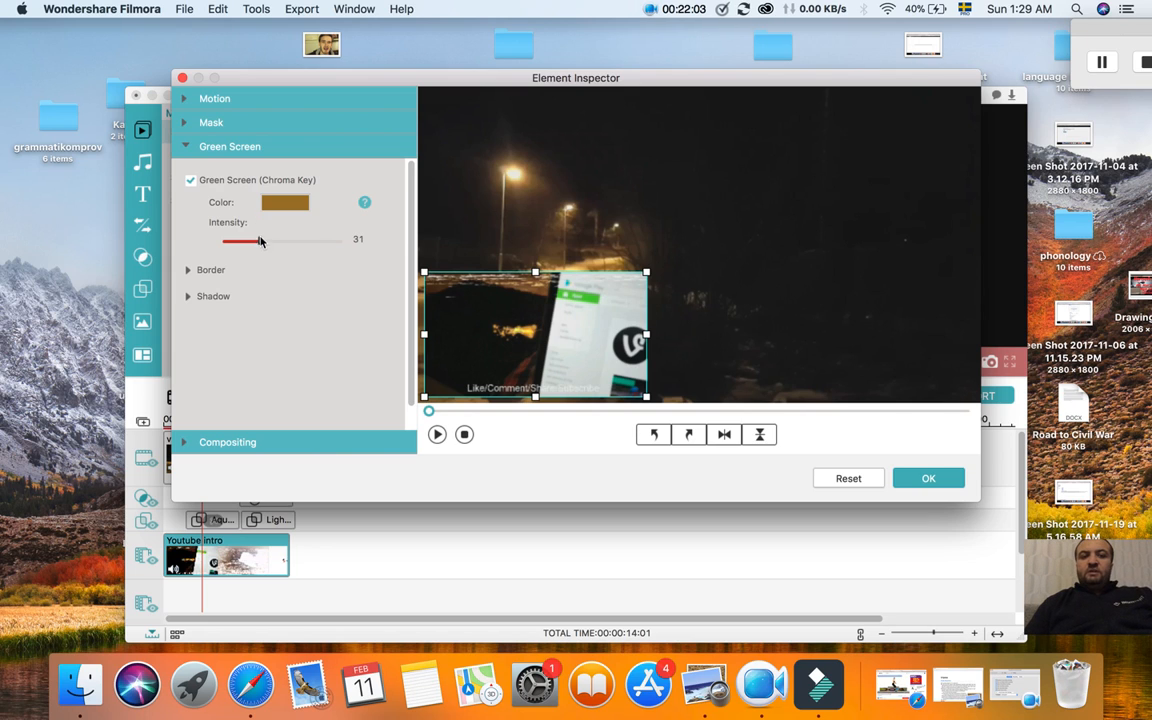
pyautogui.moveTo(259, 243); pyautogui.dragTo(212, 247)
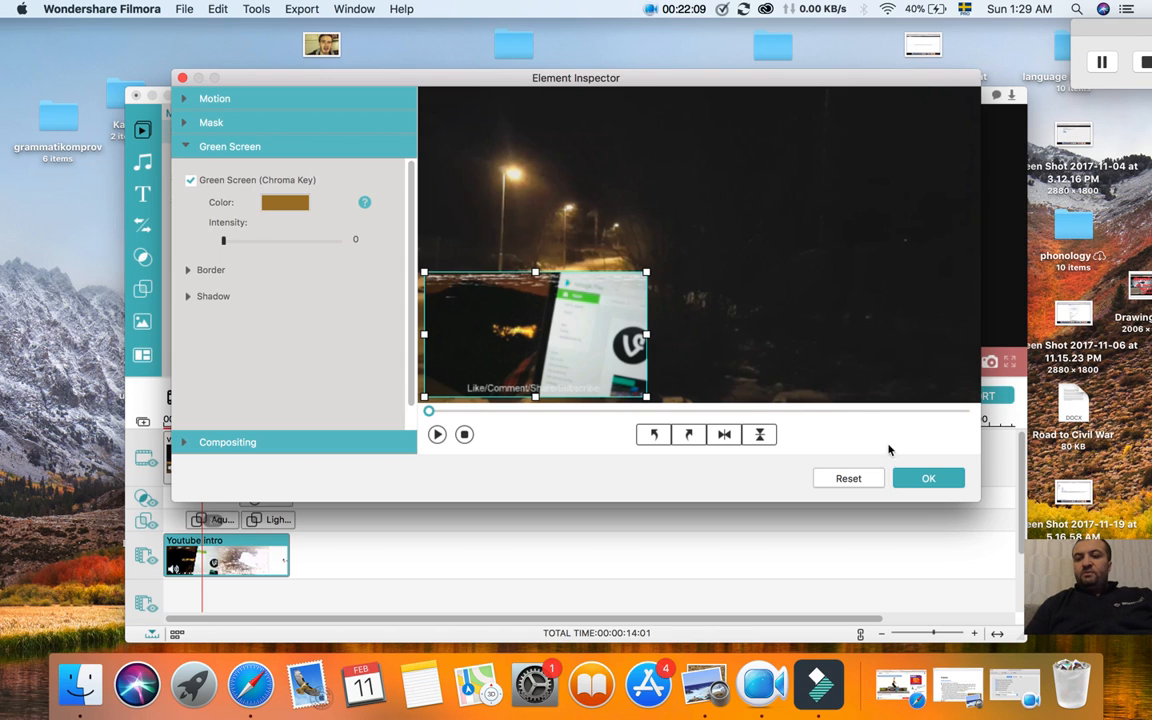
pyautogui.click(926, 479)
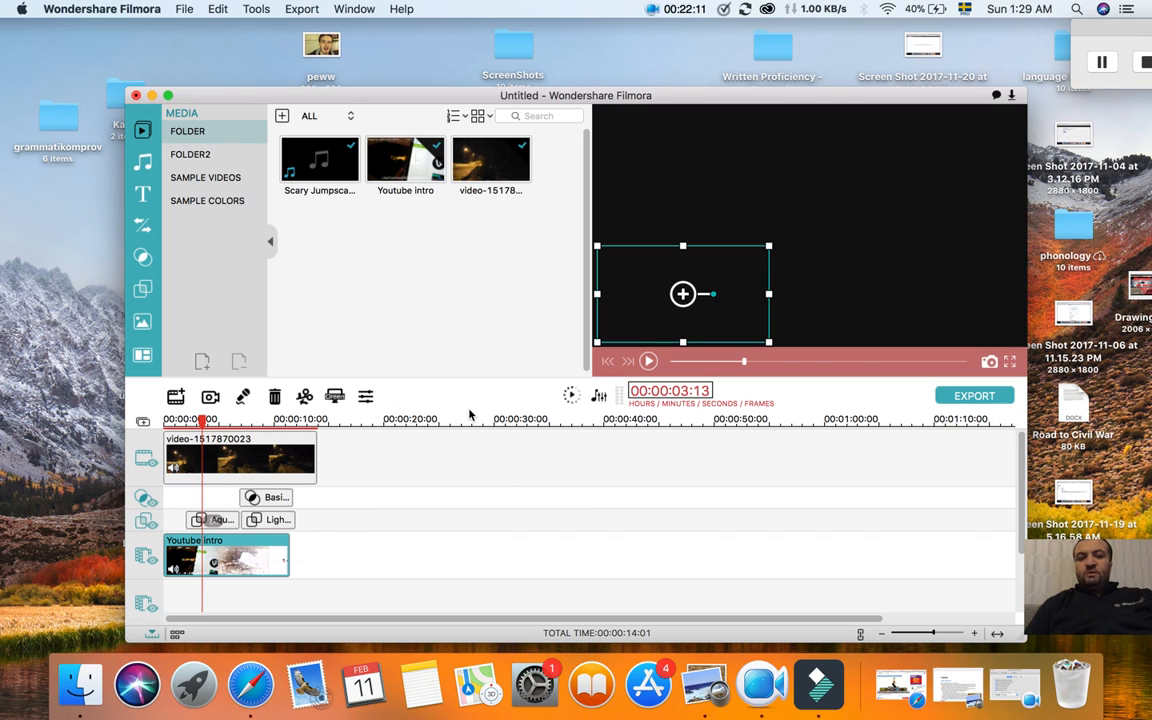
pyautogui.moveTo(203, 425); pyautogui.dragTo(165, 423)
pyautogui.press('space')
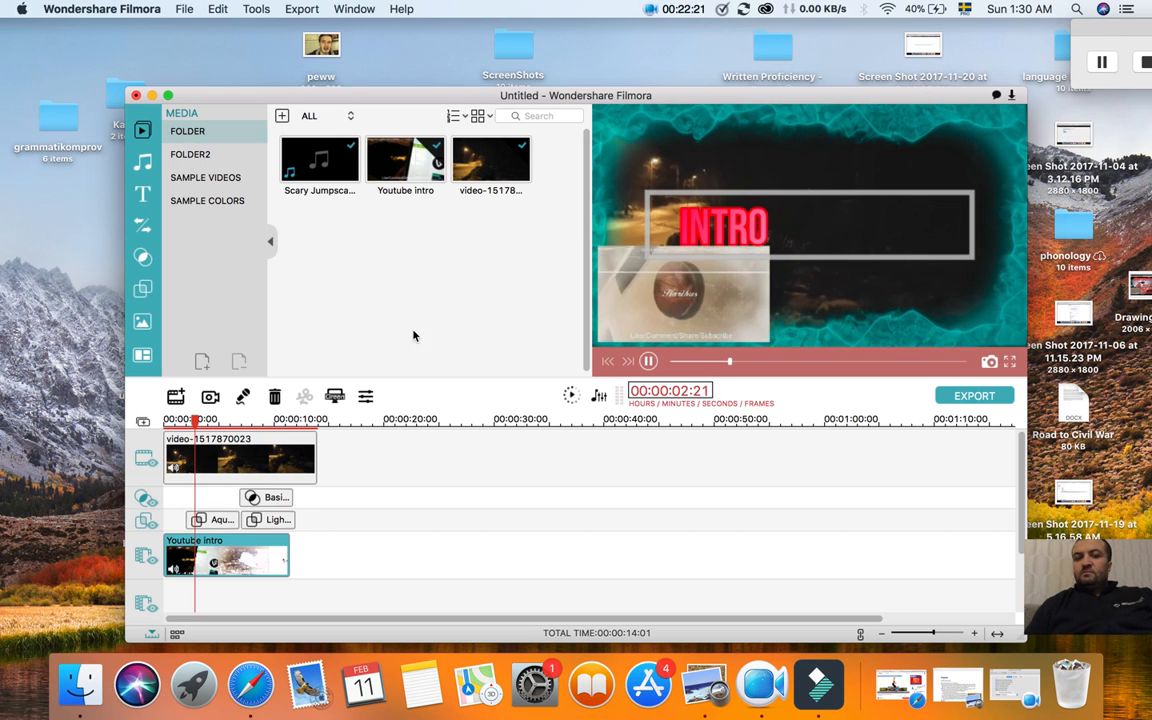
# Open the Youtube intro overlay's inspector from its green screen settings and browse the available mask shapes.
pyautogui.rightClick(230, 563)
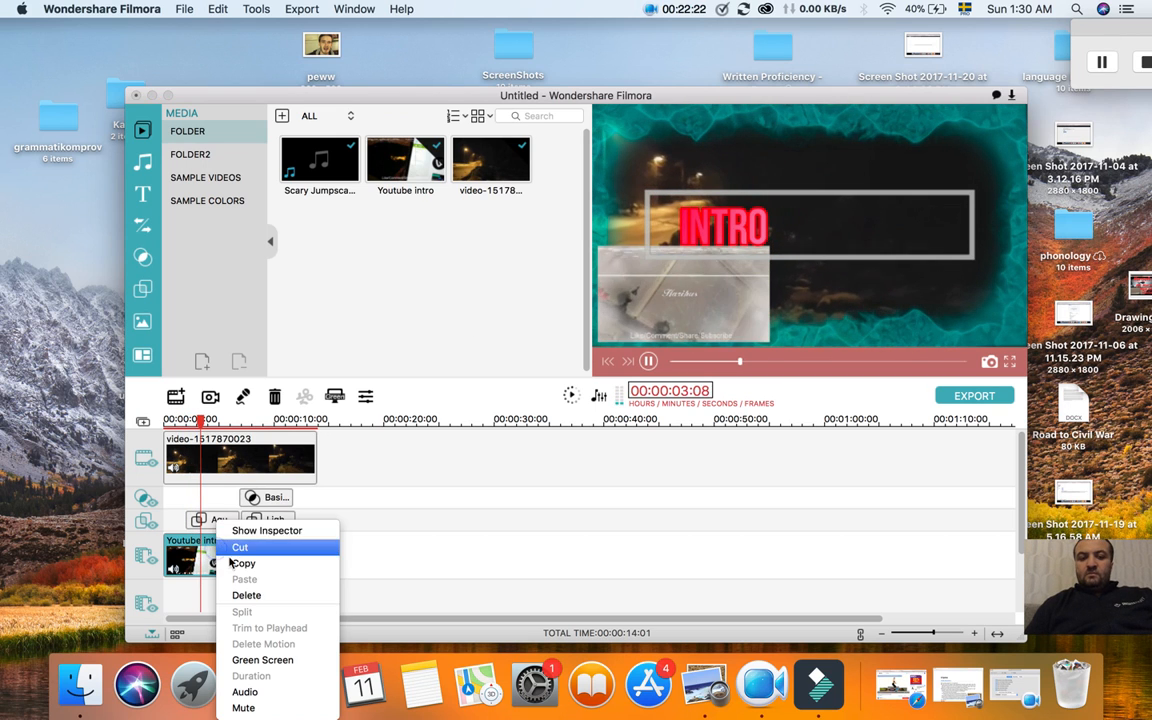
pyautogui.click(255, 661)
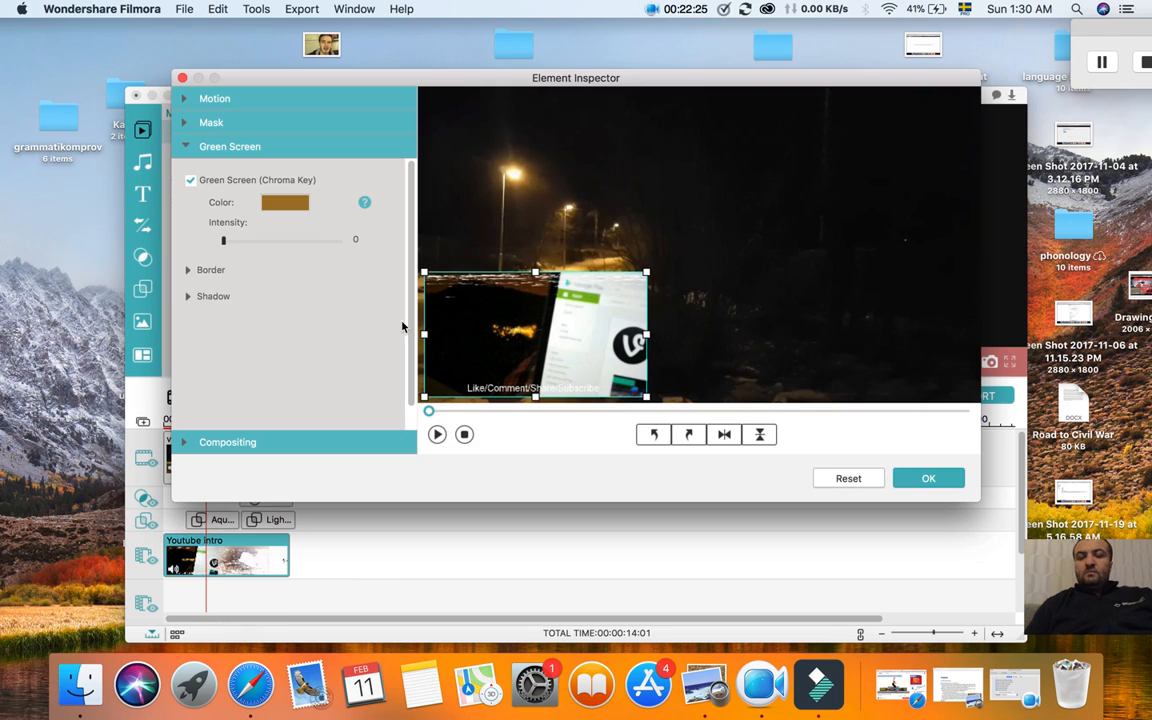
pyautogui.click(211, 122)
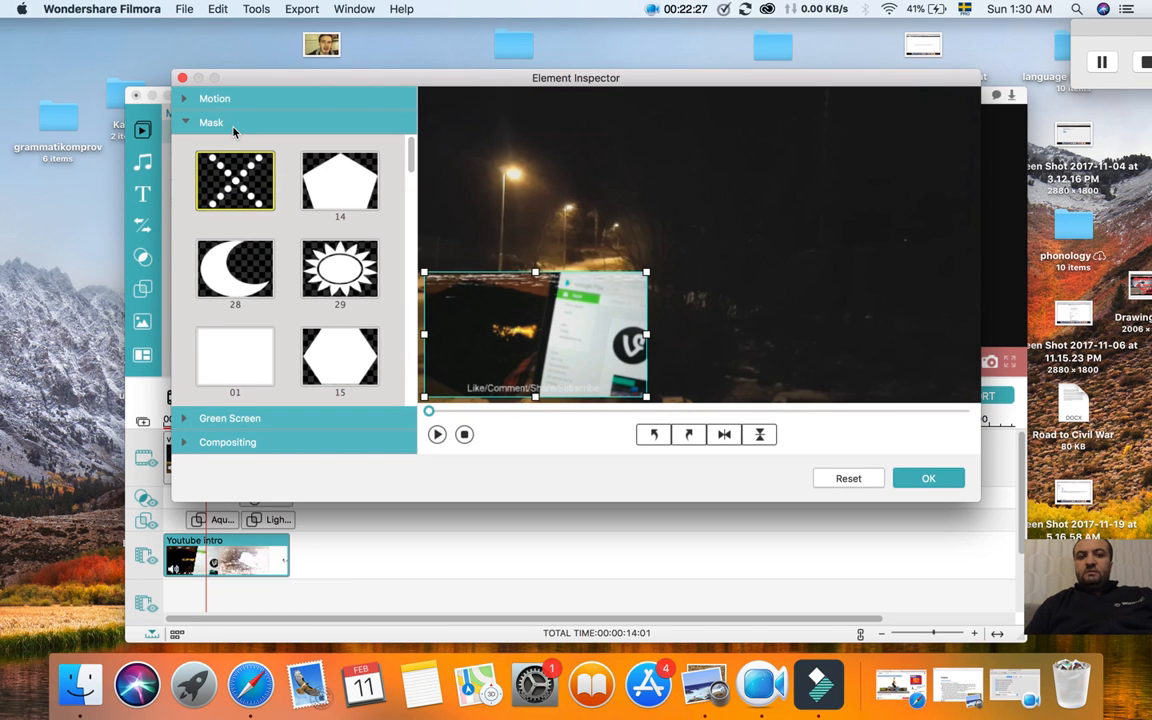
pyautogui.scroll(-5, 300, 225)
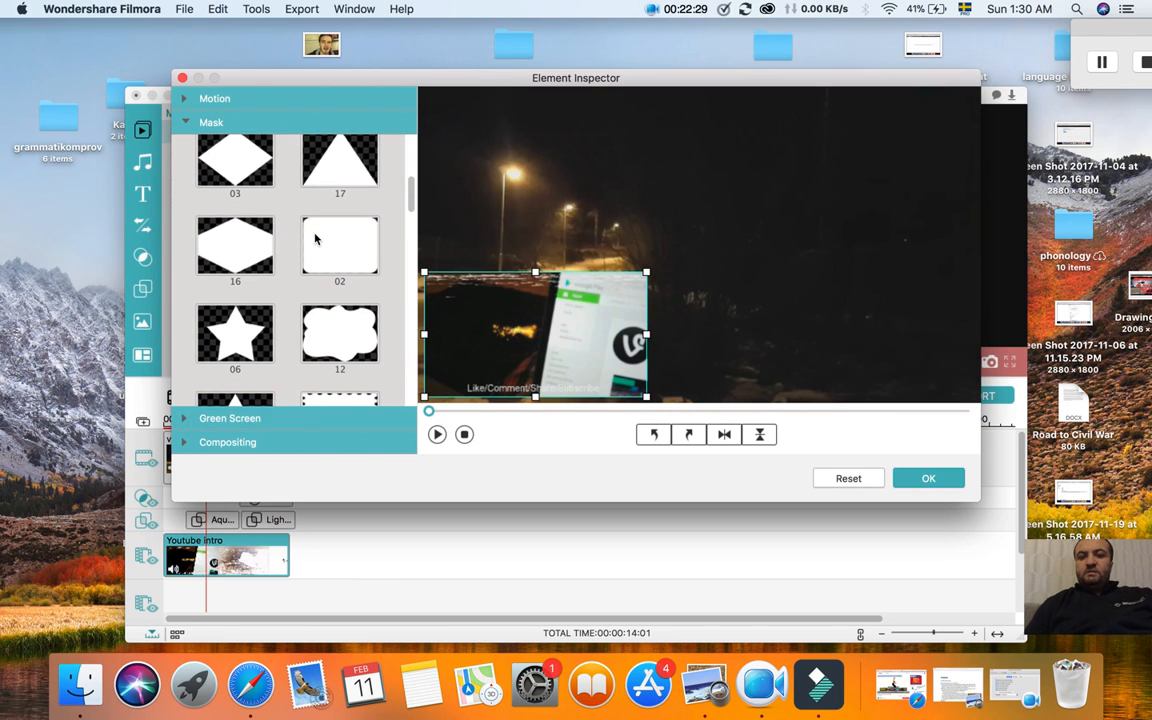
pyautogui.scroll(-3, 315, 238)
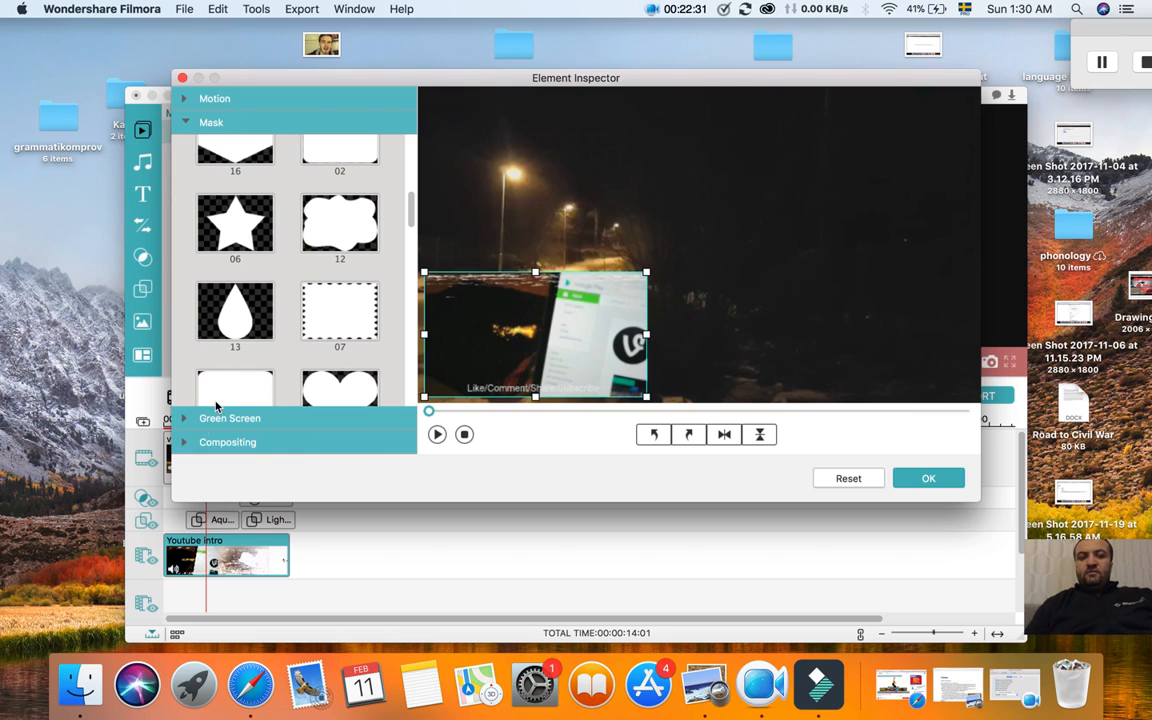
# Try the Darken, Multiply and Color Burn blending modes on the Youtube intro overlay, and apply the Overlay mode at 100 opacity.
pyautogui.click(211, 443)
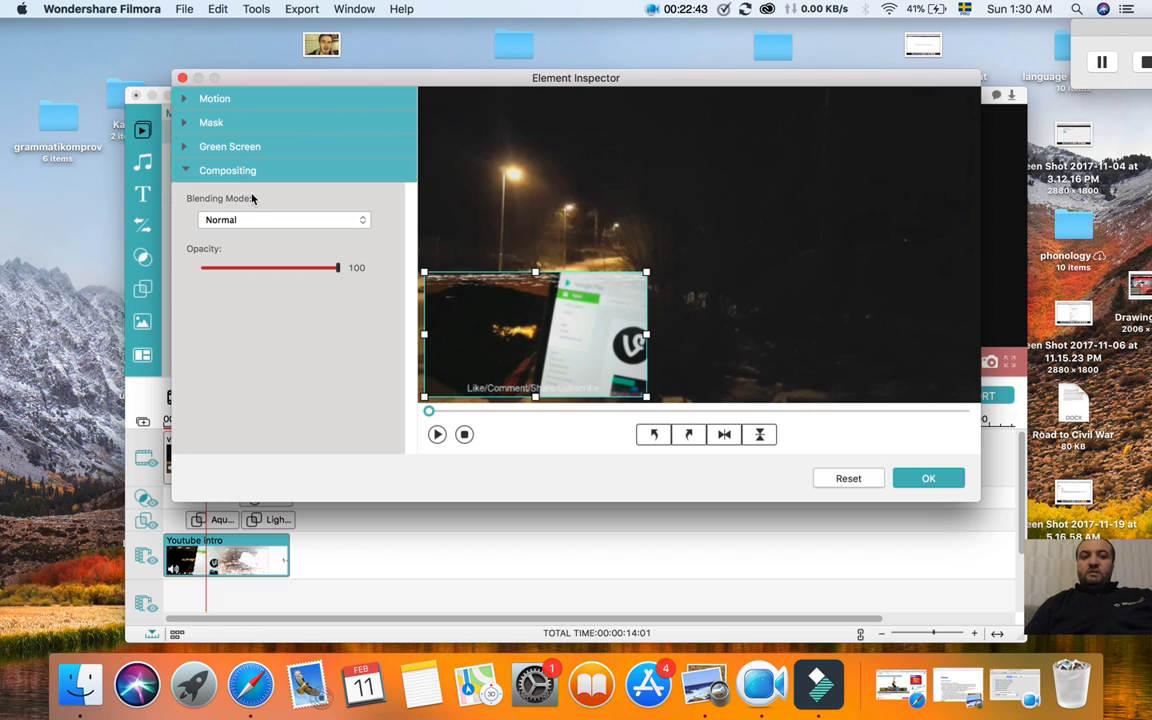
pyautogui.click(249, 218)
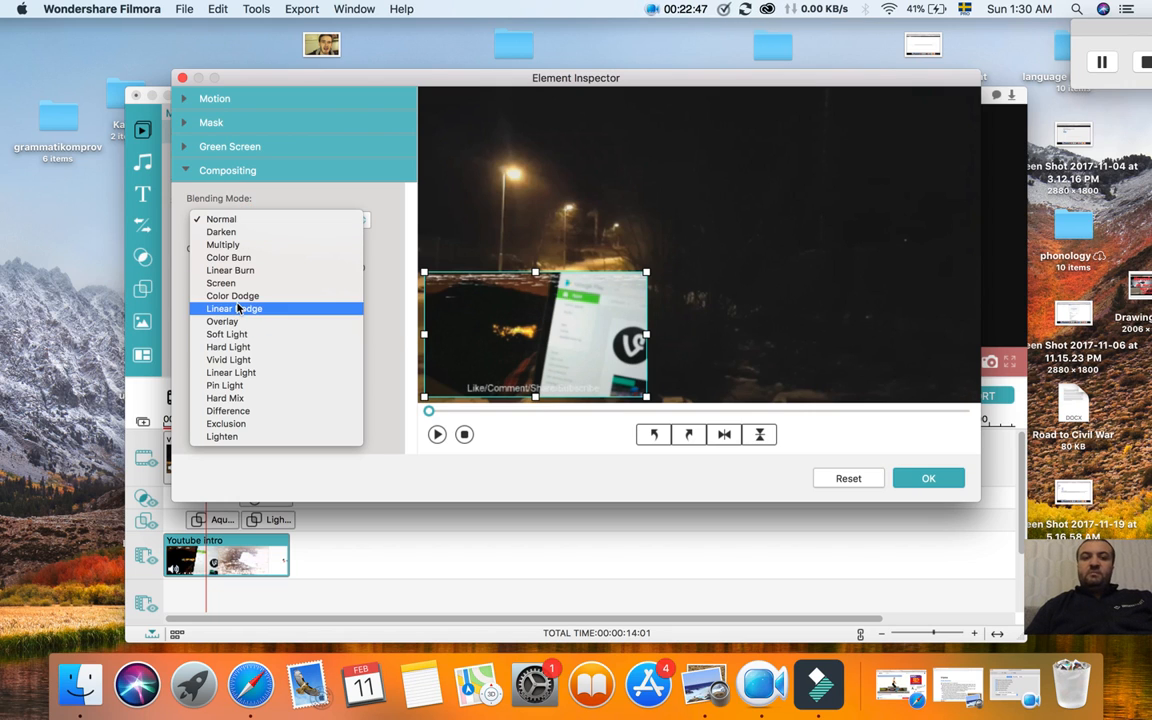
pyautogui.click(257, 238)
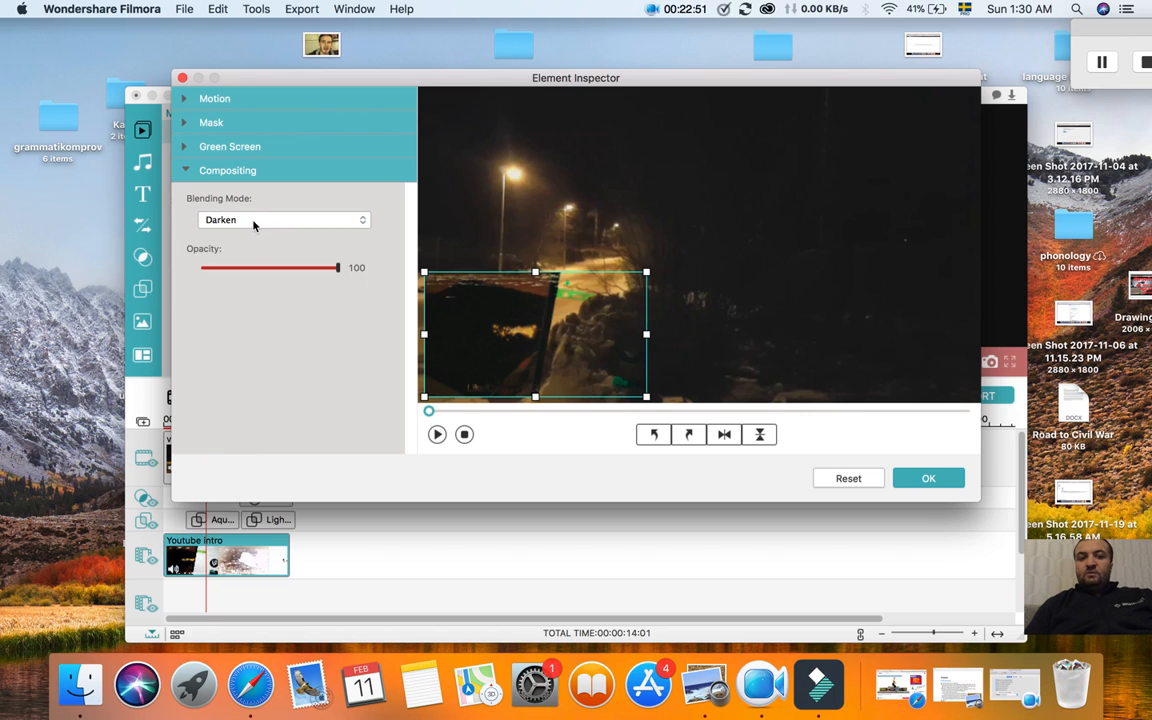
pyautogui.click(253, 222)
pyautogui.click(249, 232)
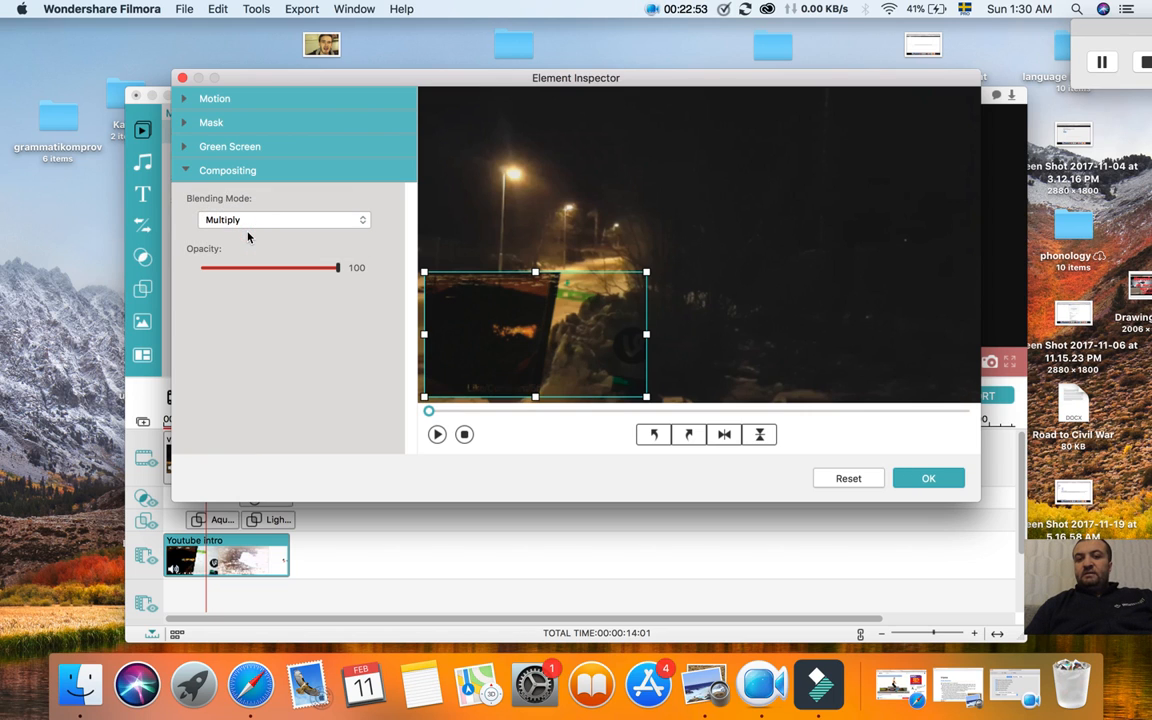
pyautogui.click(249, 221)
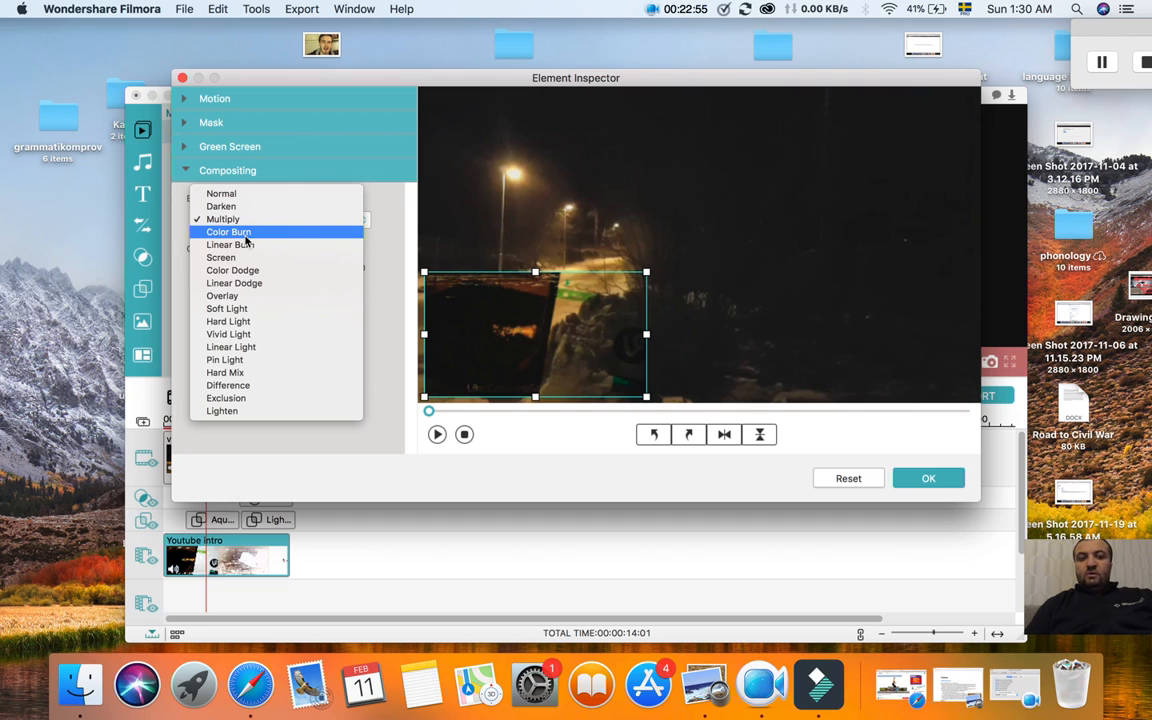
pyautogui.click(247, 233)
pyautogui.click(262, 221)
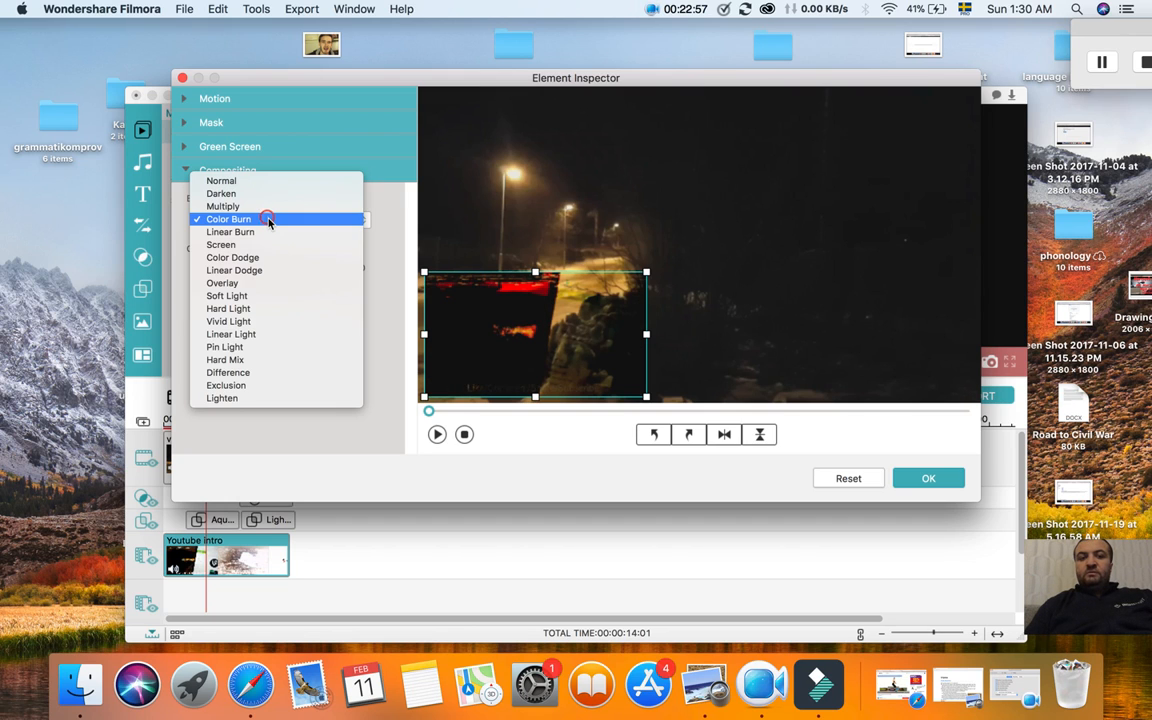
pyautogui.click(238, 285)
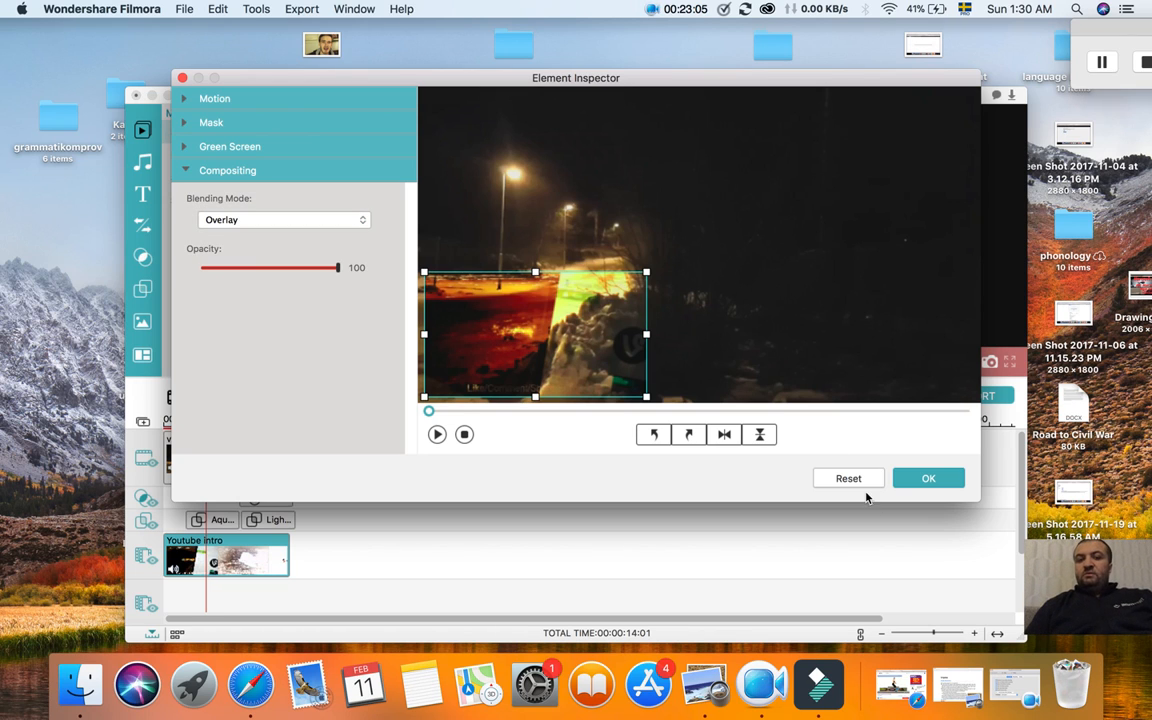
pyautogui.click(922, 477)
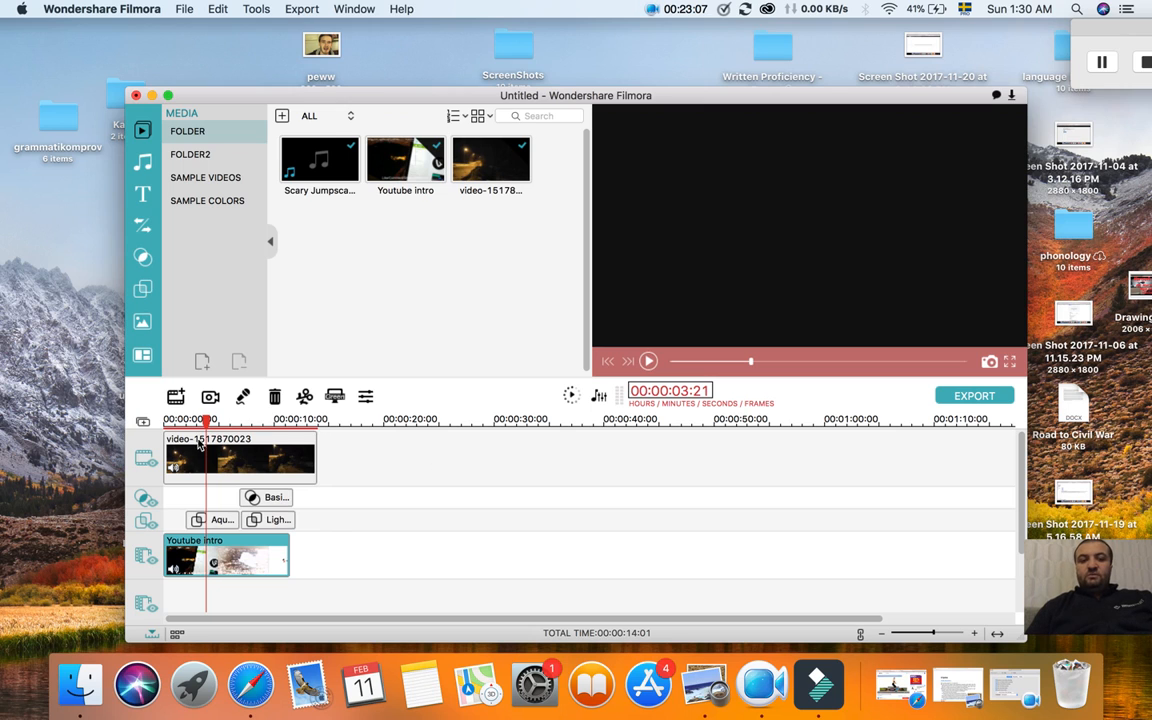
# Play the timeline from the start, in the preview and in full screen, to review the blended Youtube intro overlay.
pyautogui.moveTo(206, 421); pyautogui.dragTo(120, 414)
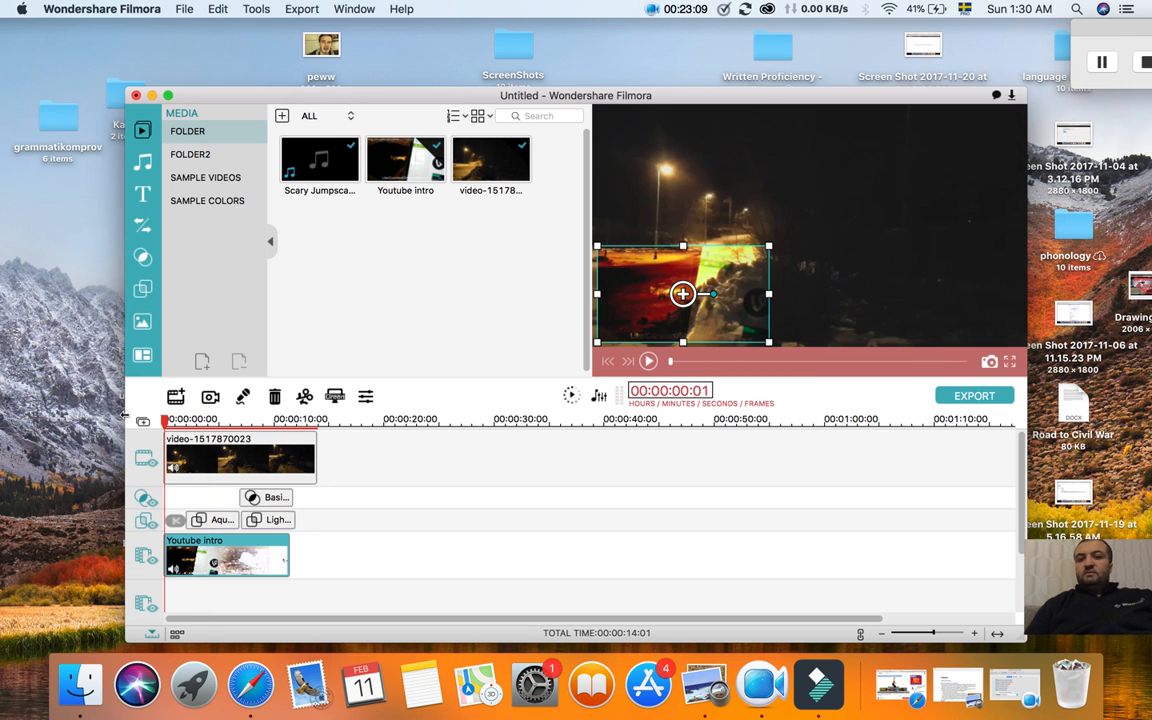
pyautogui.press('space')
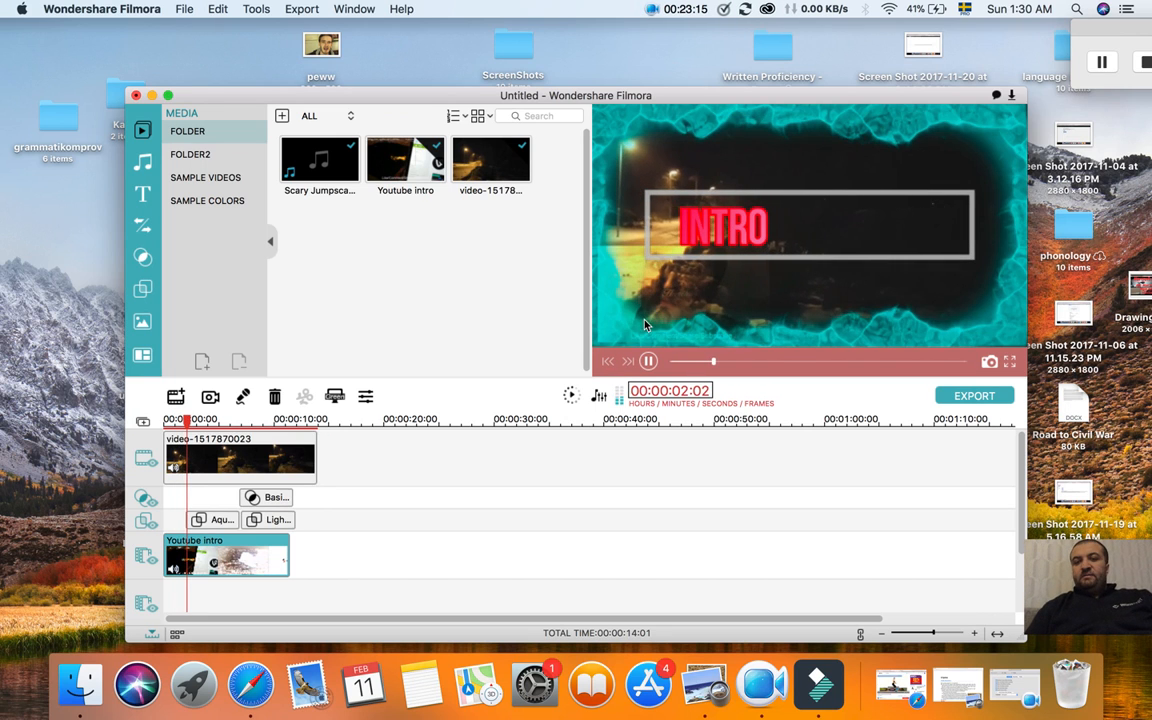
pyautogui.press('space')
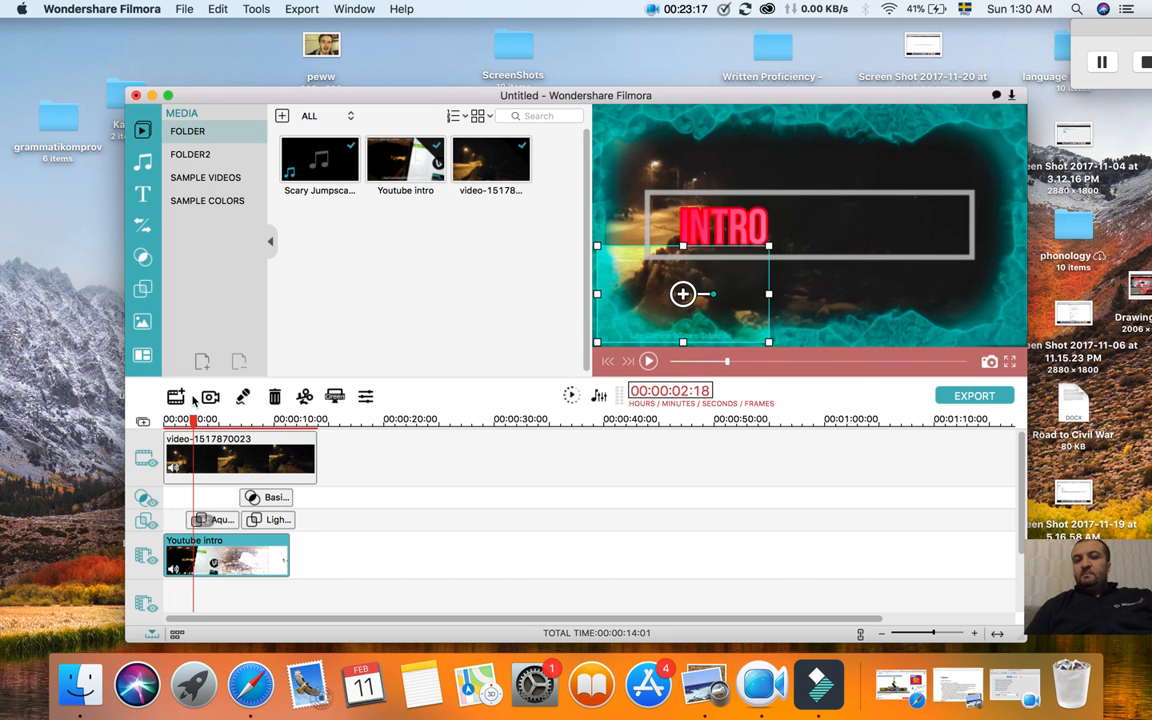
pyautogui.click(1009, 361)
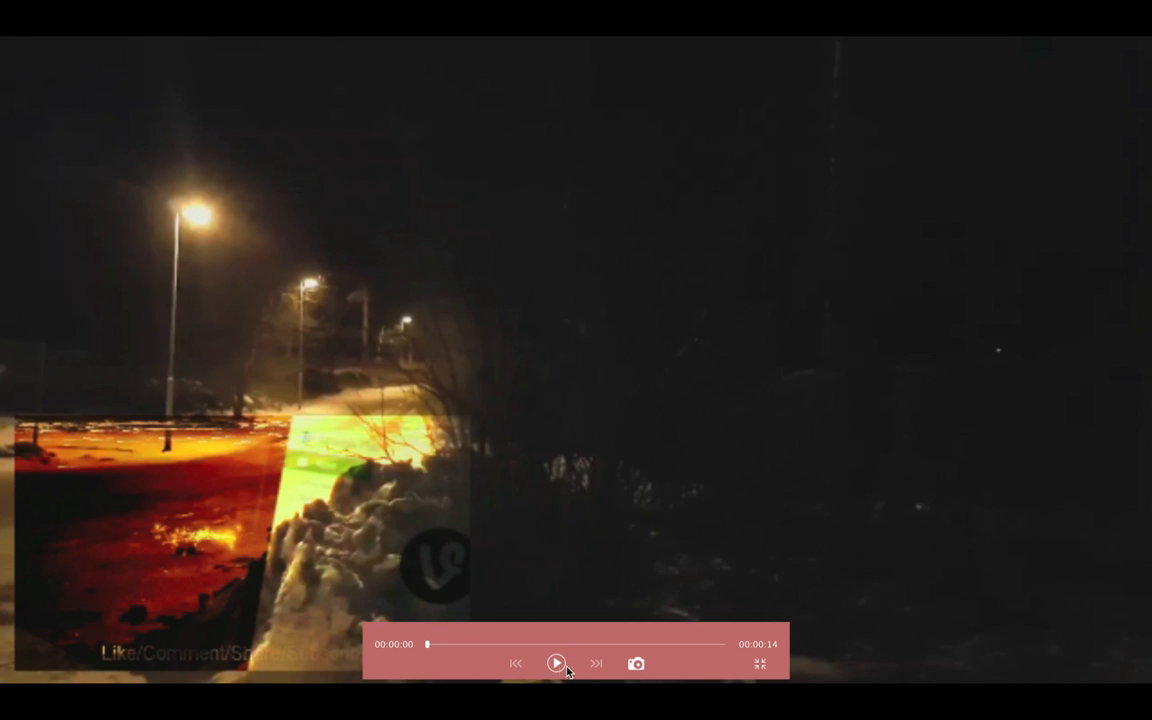
pyautogui.click(556, 663)
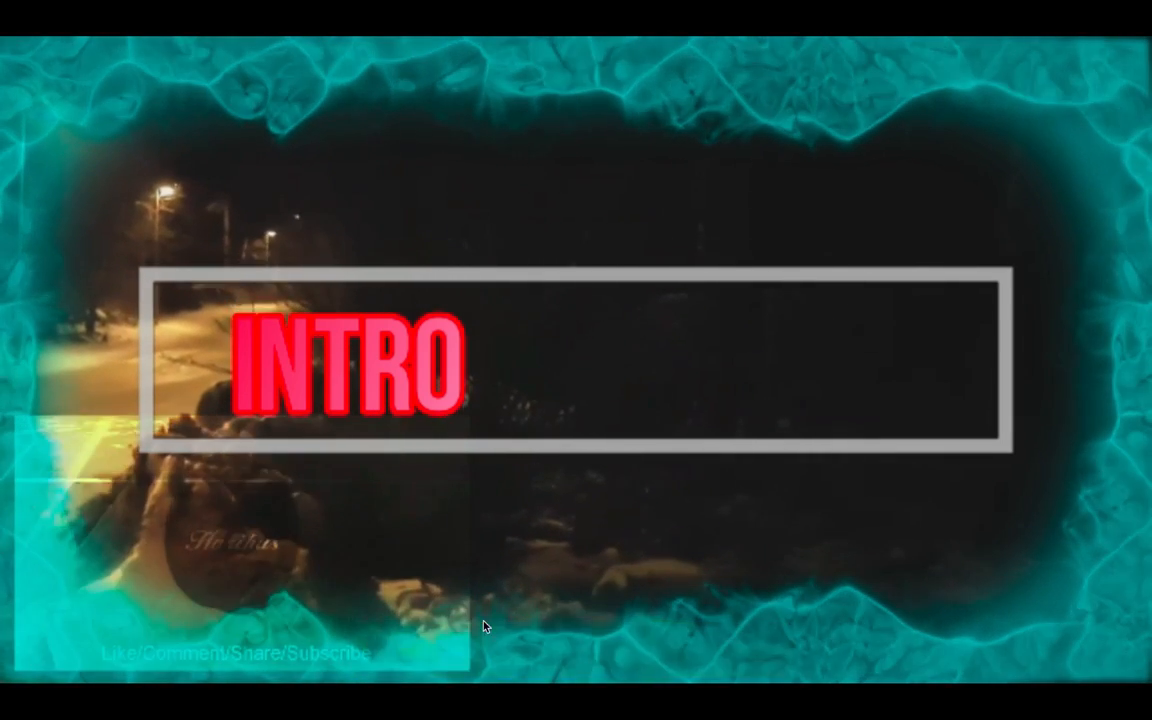
pyautogui.click(556, 663)
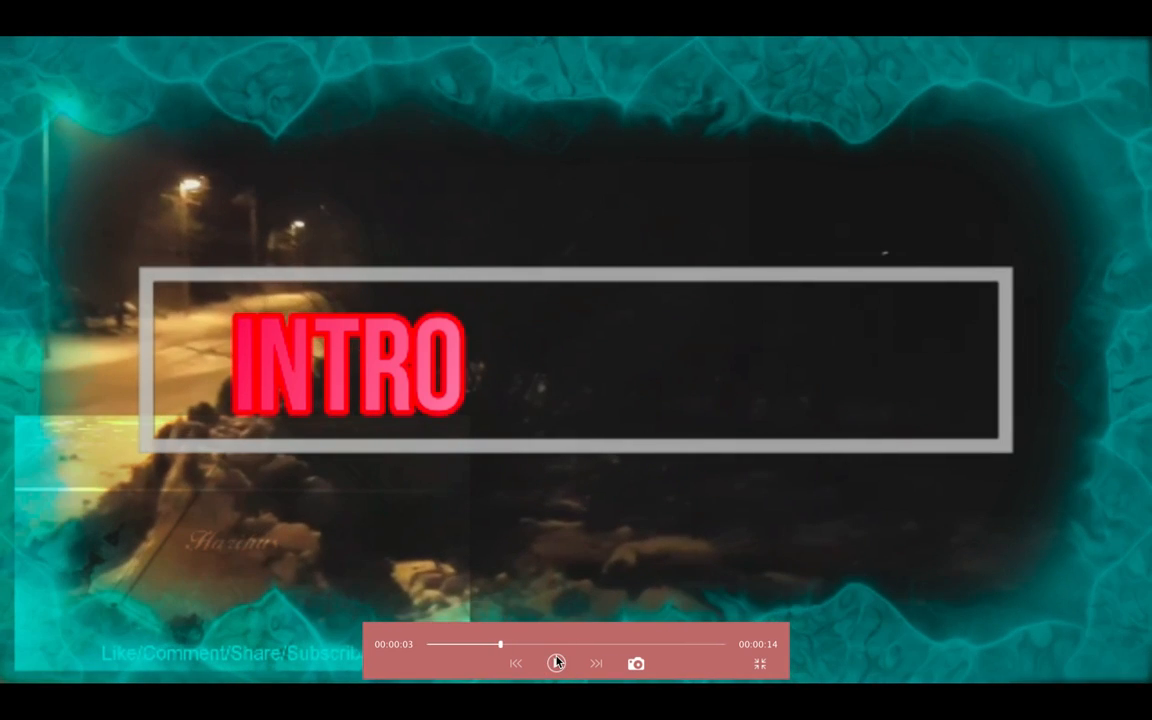
pyautogui.press('Escape')
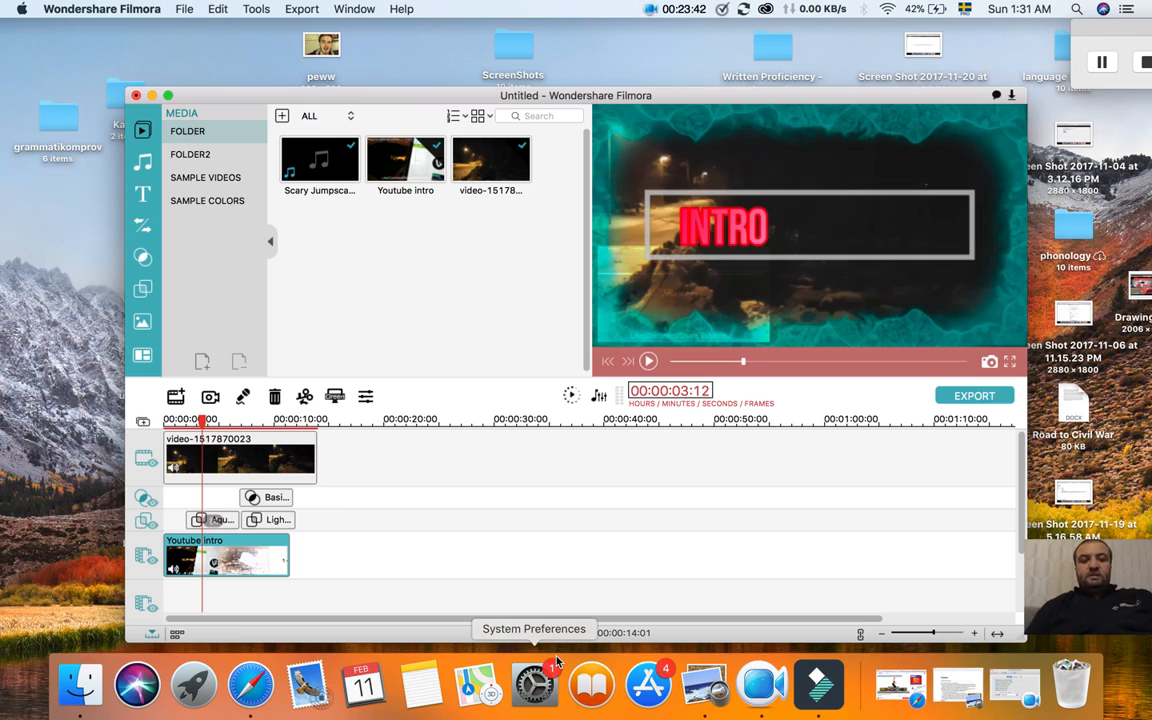
# Reopen the Youtube intro overlay's compositing settings and review the list of blending modes without changing the selection.
pyautogui.click(232, 549)
pyautogui.doubleClick(232, 549)
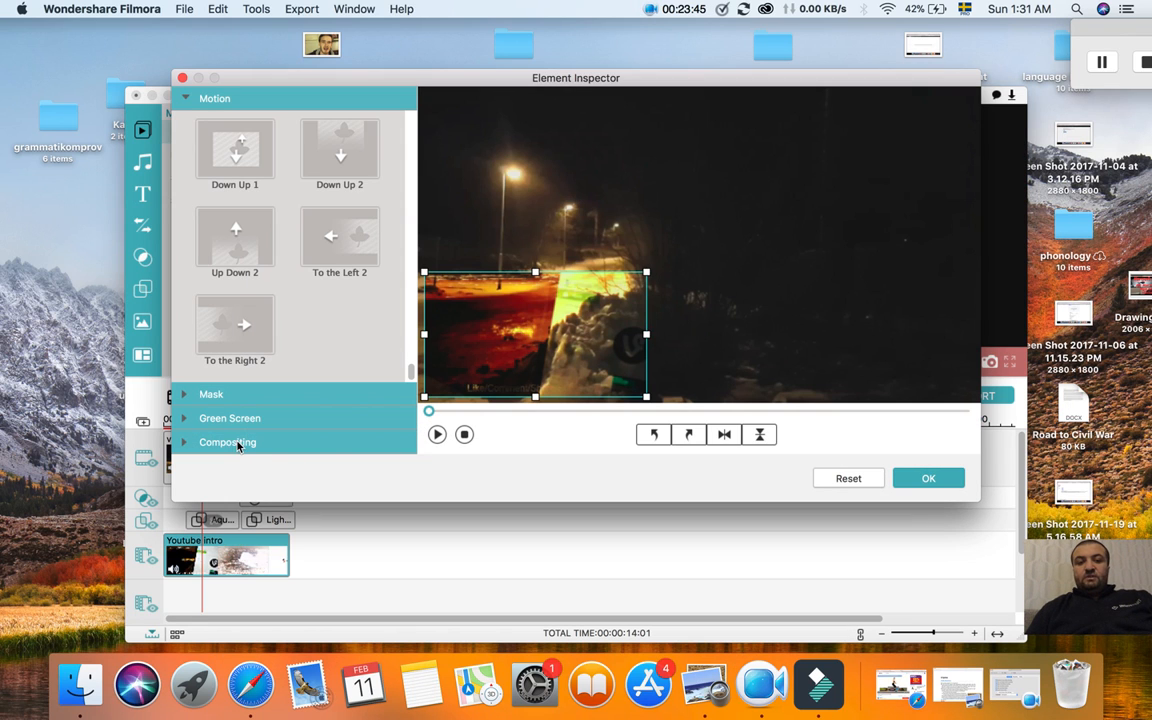
pyautogui.click(238, 443)
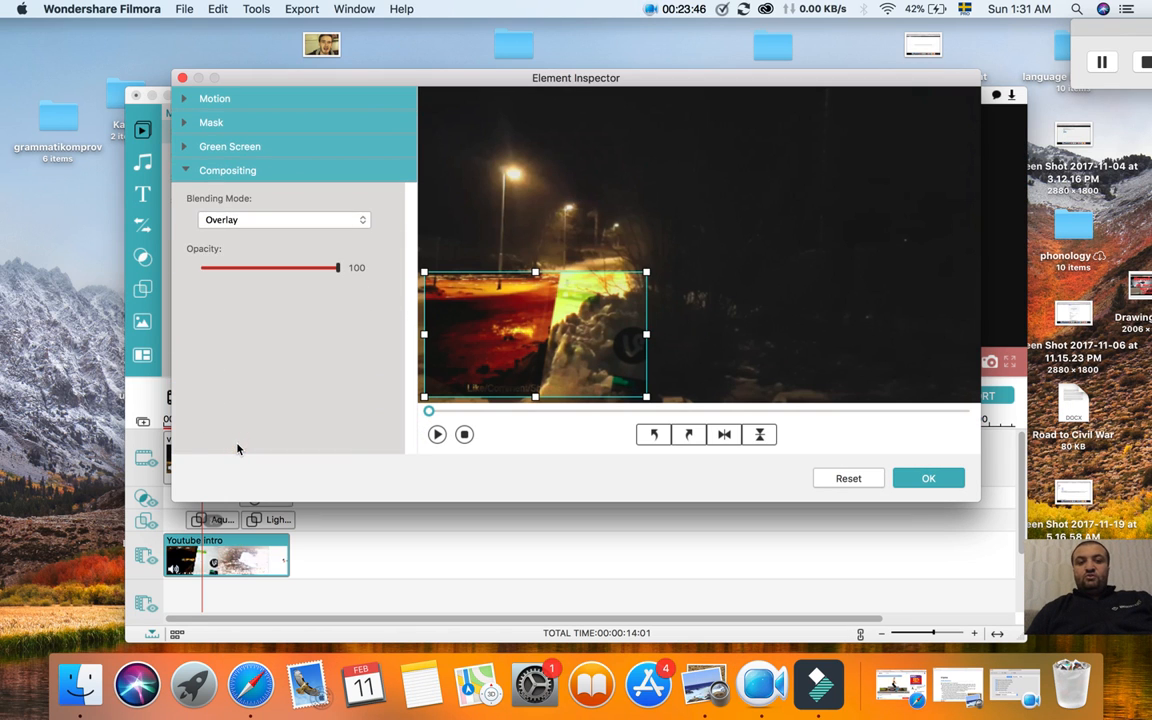
pyautogui.click(275, 222)
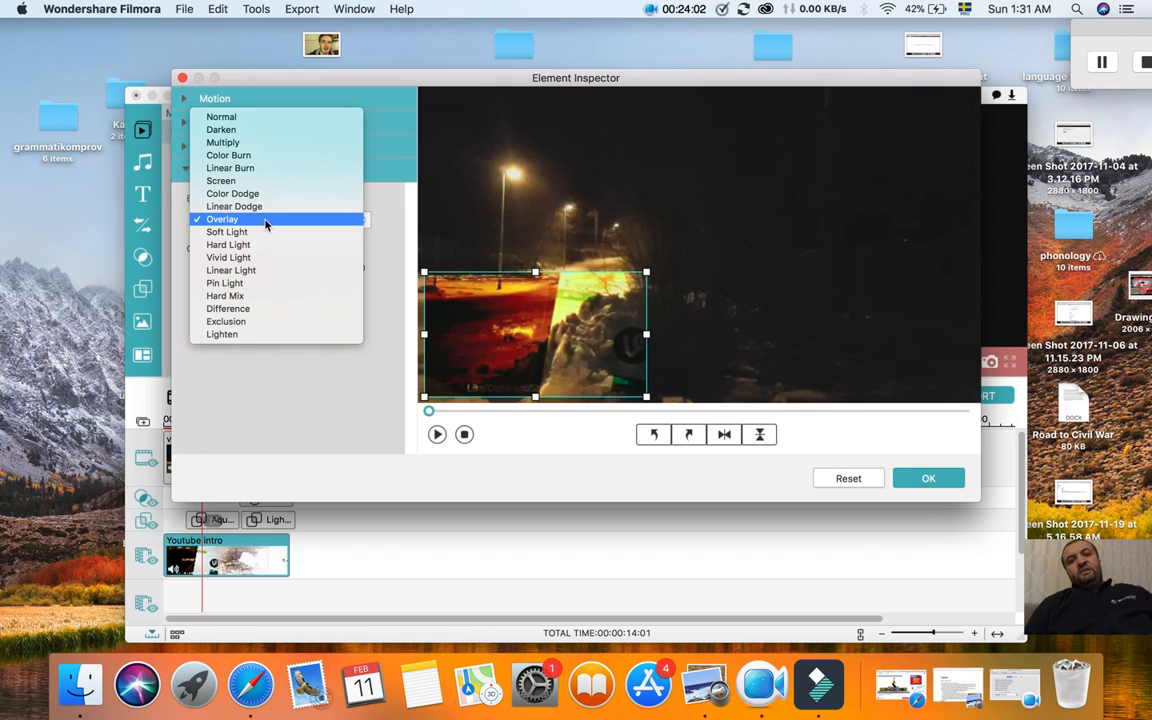
pyautogui.click(357, 383)
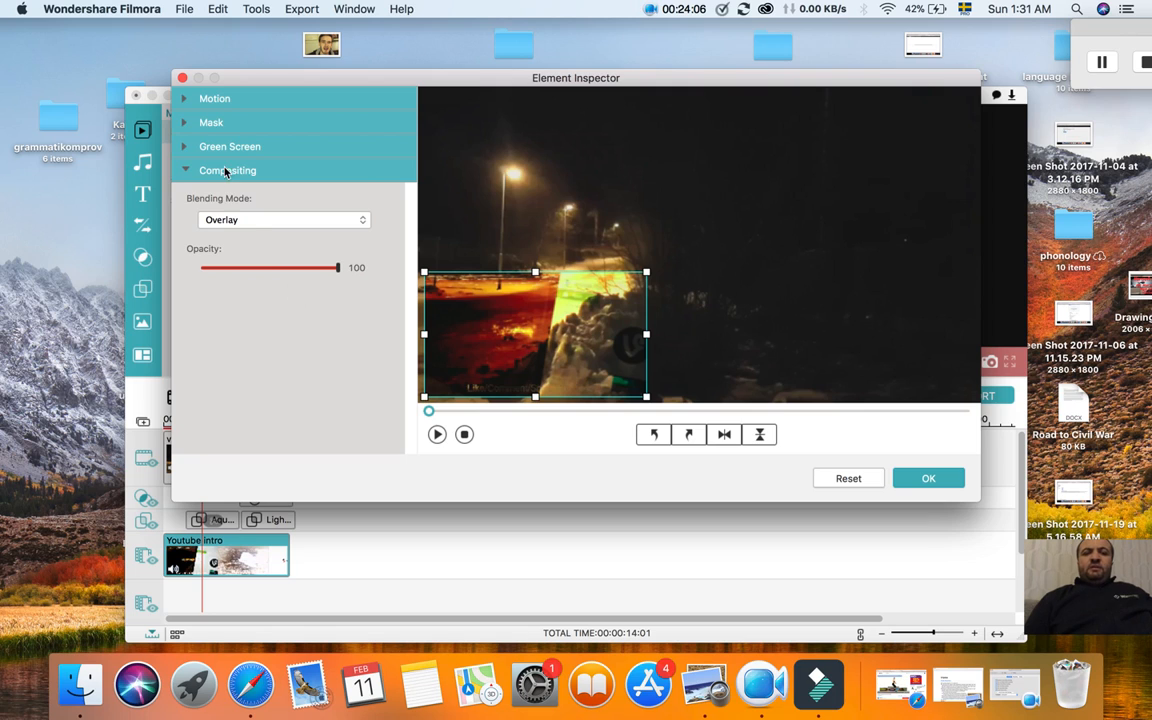
pyautogui.click(253, 226)
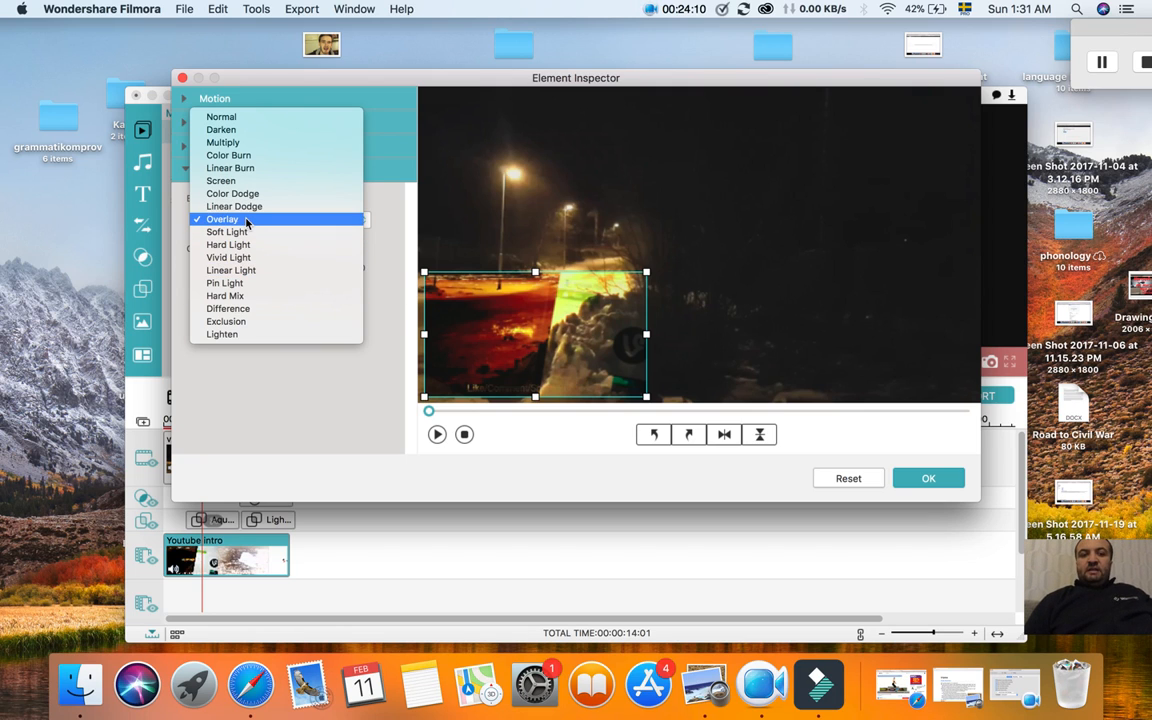
pyautogui.click(303, 405)
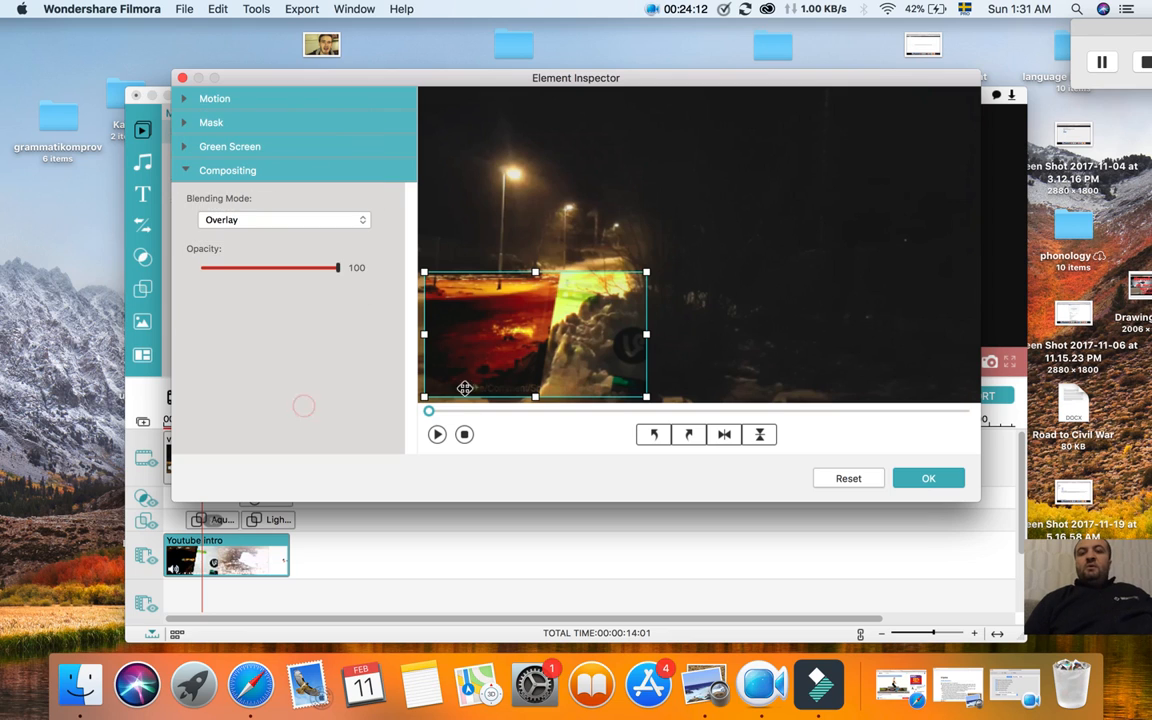
# Move the Youtube intro overlay to the frame's upper-left corner and compare Normal blending with Overlay, keeping Overlay.
pyautogui.moveTo(522, 366); pyautogui.dragTo(516, 323)
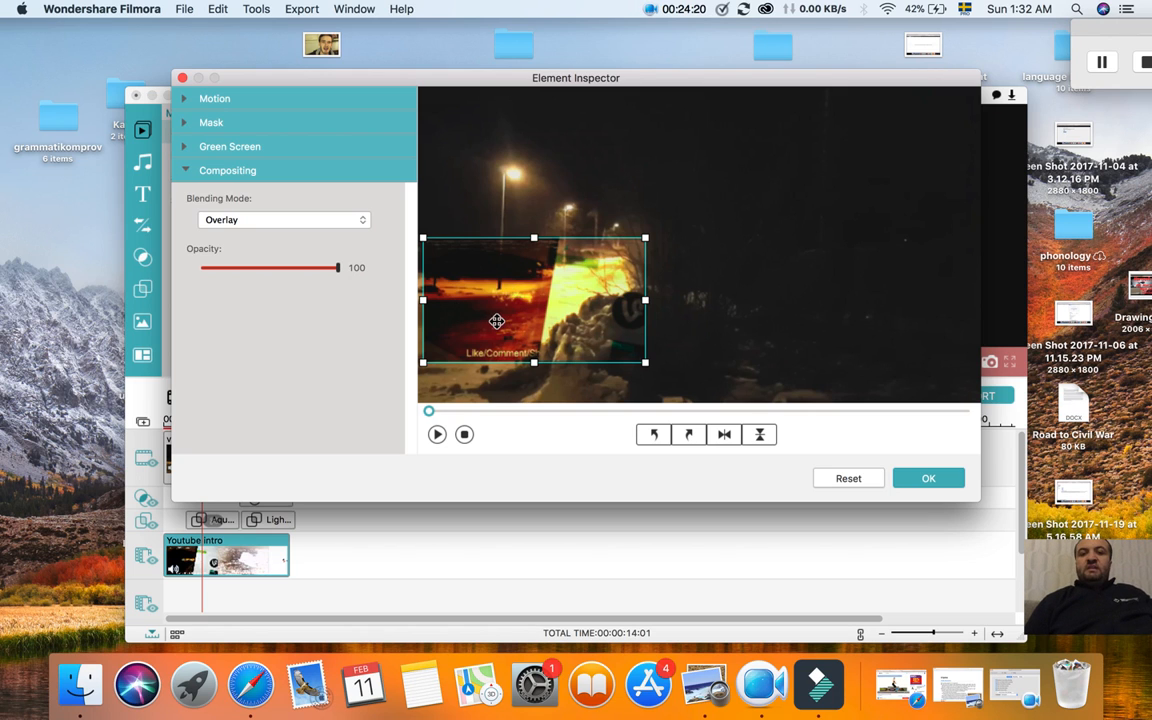
pyautogui.moveTo(475, 289); pyautogui.dragTo(476, 148)
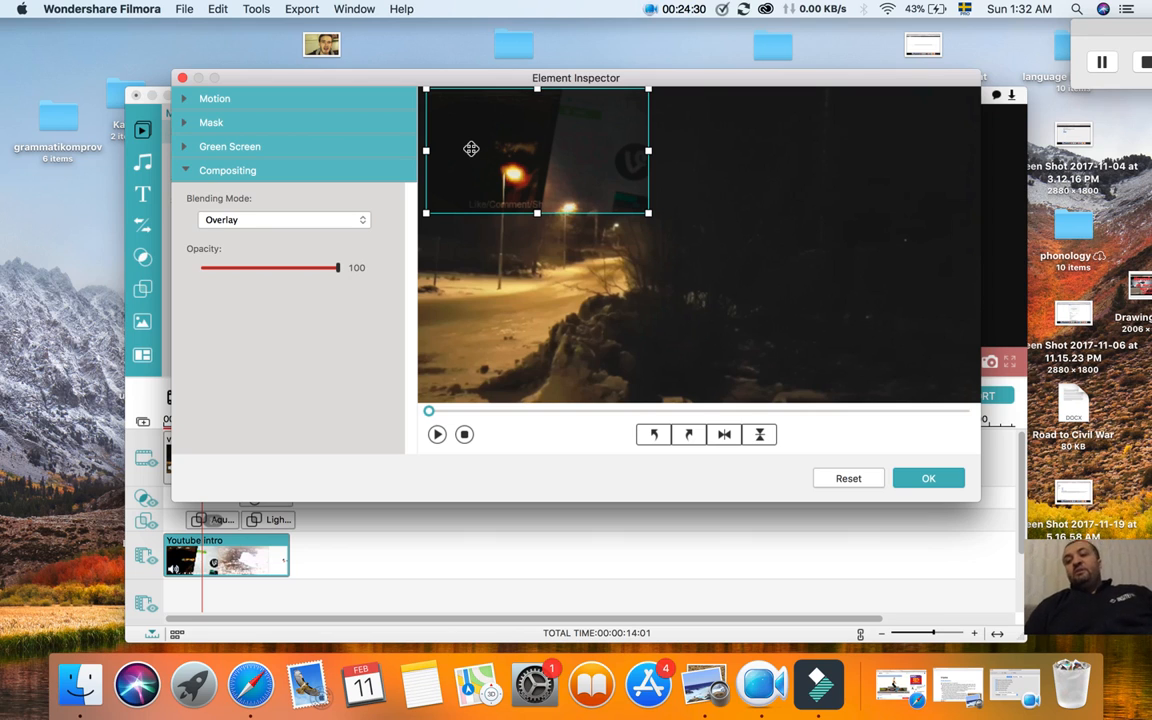
pyautogui.click(320, 216)
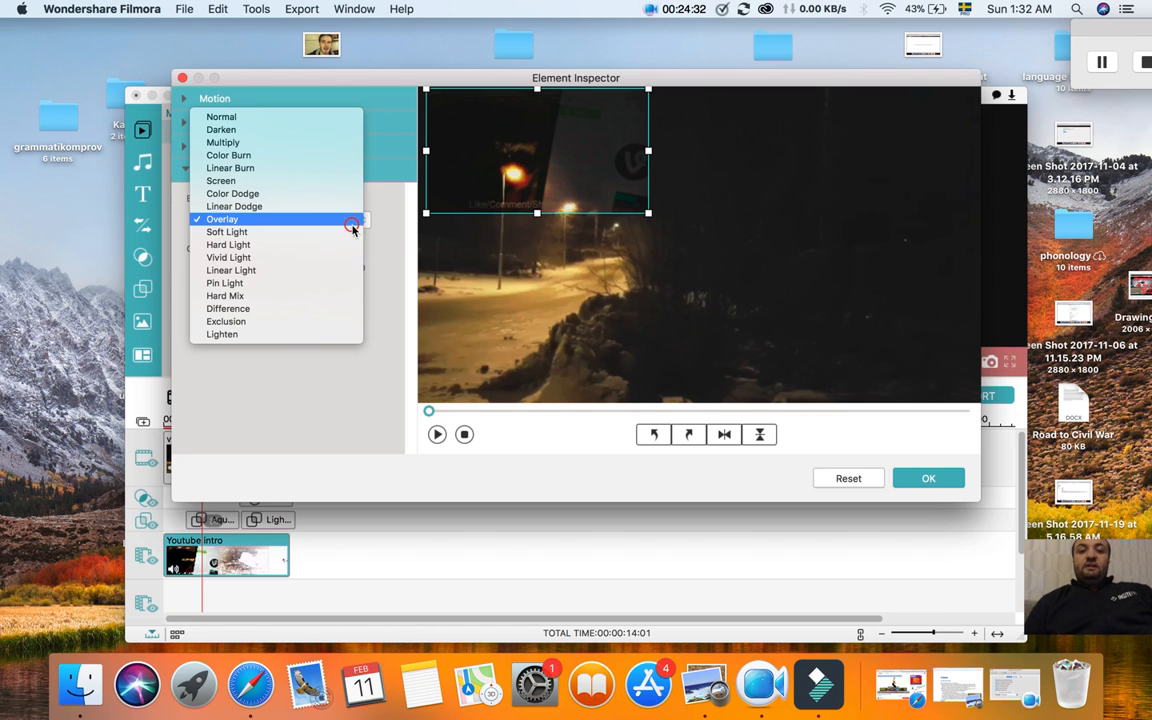
pyautogui.click(304, 117)
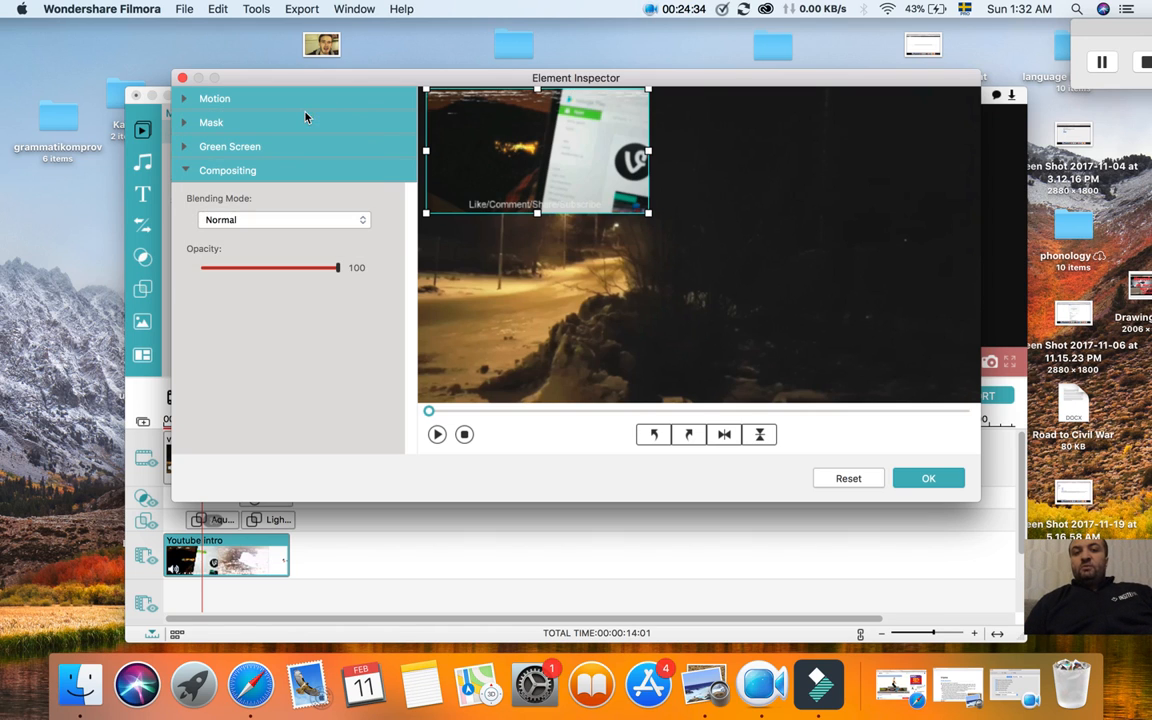
pyautogui.click(295, 224)
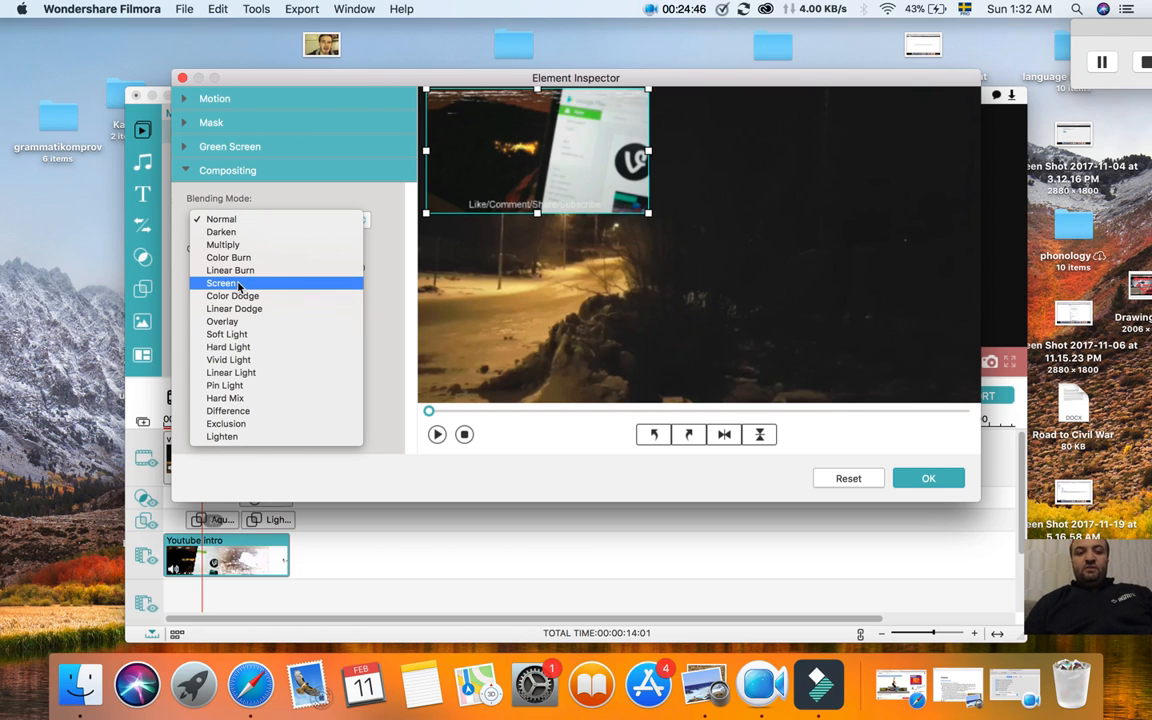
pyautogui.click(242, 323)
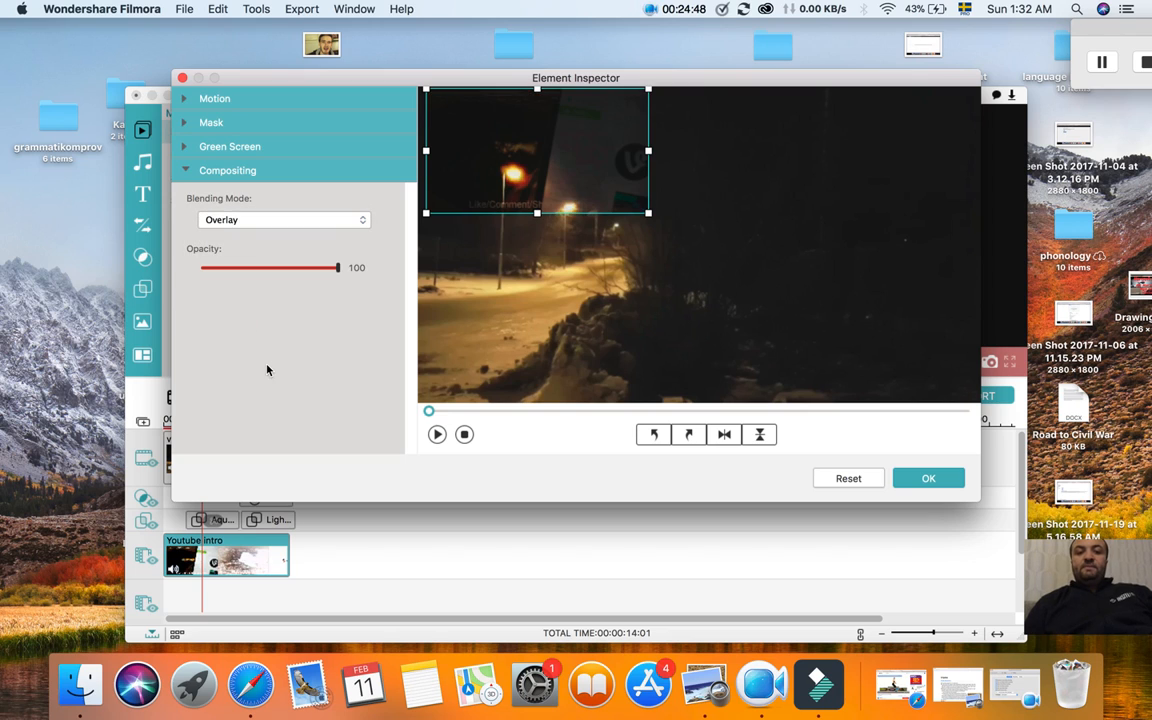
# Set the Youtube intro overlay's green screen intensity to 0, give it a Gradient Border, and close its settings.
pyautogui.click(230, 147)
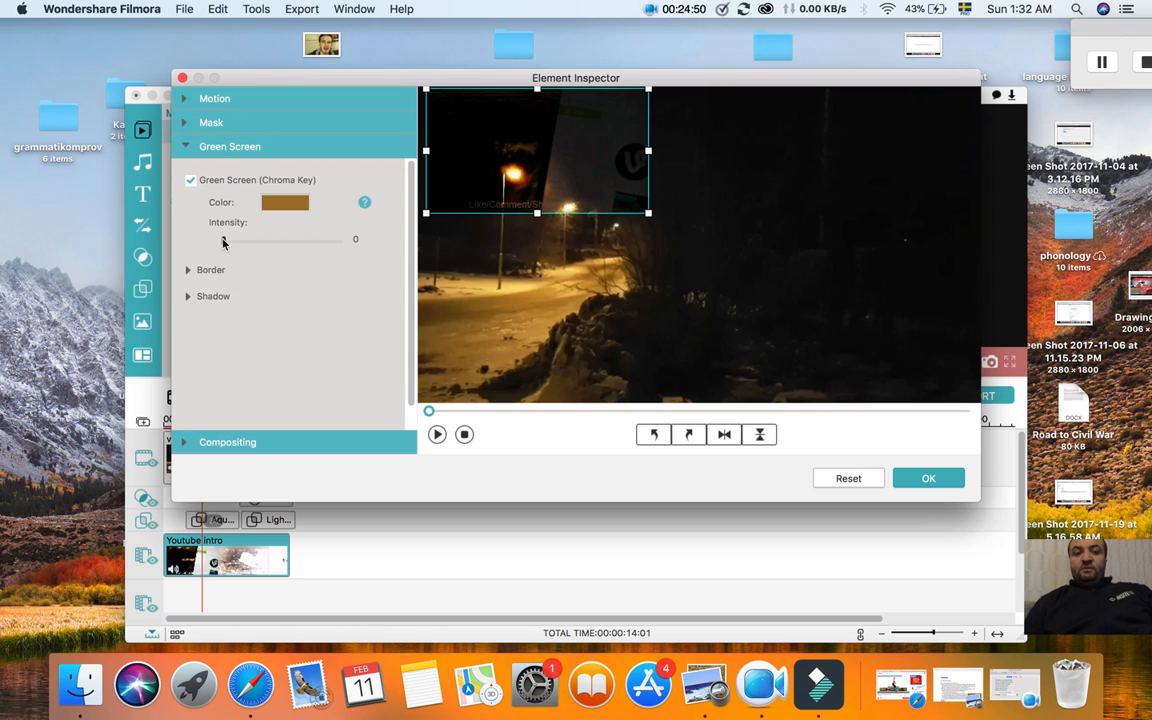
pyautogui.moveTo(255, 241); pyautogui.dragTo(217, 246)
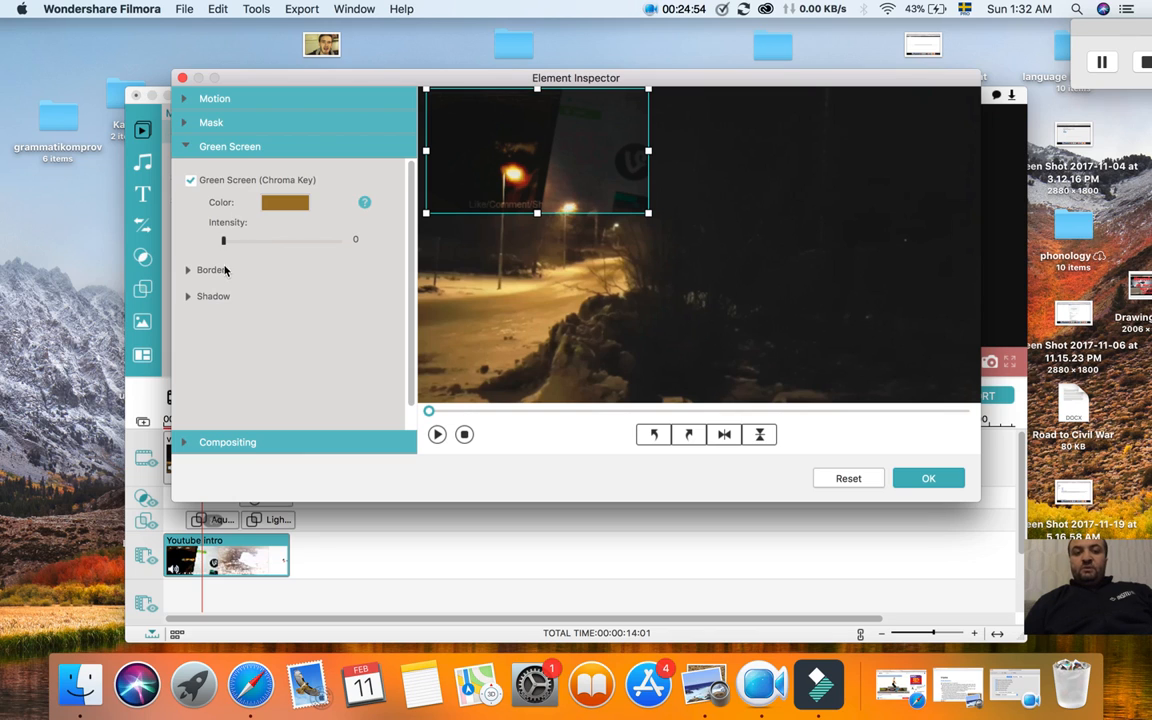
pyautogui.click(212, 270)
pyautogui.click(242, 268)
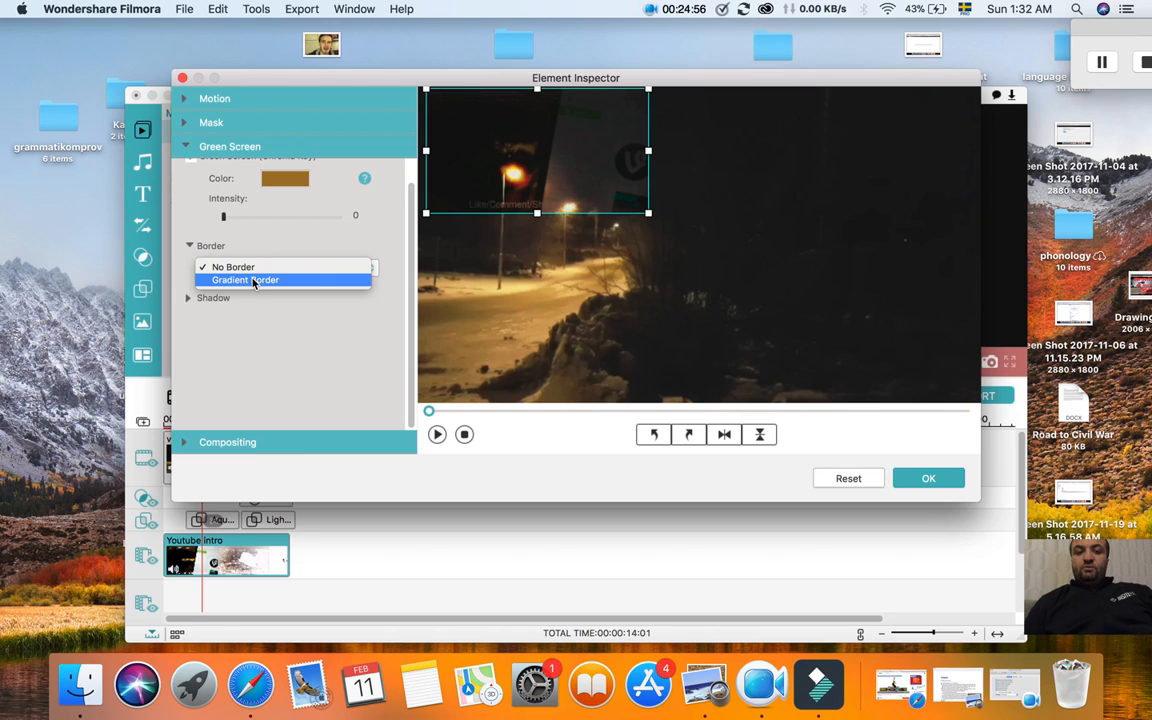
pyautogui.click(255, 278)
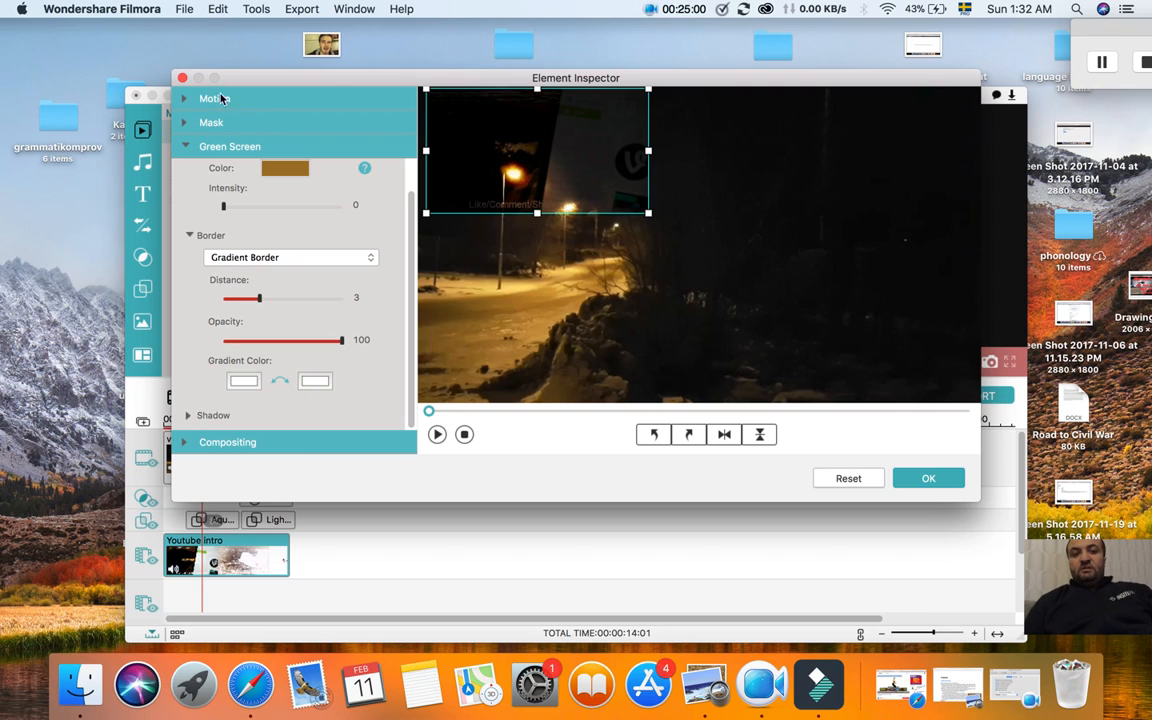
pyautogui.click(182, 79)
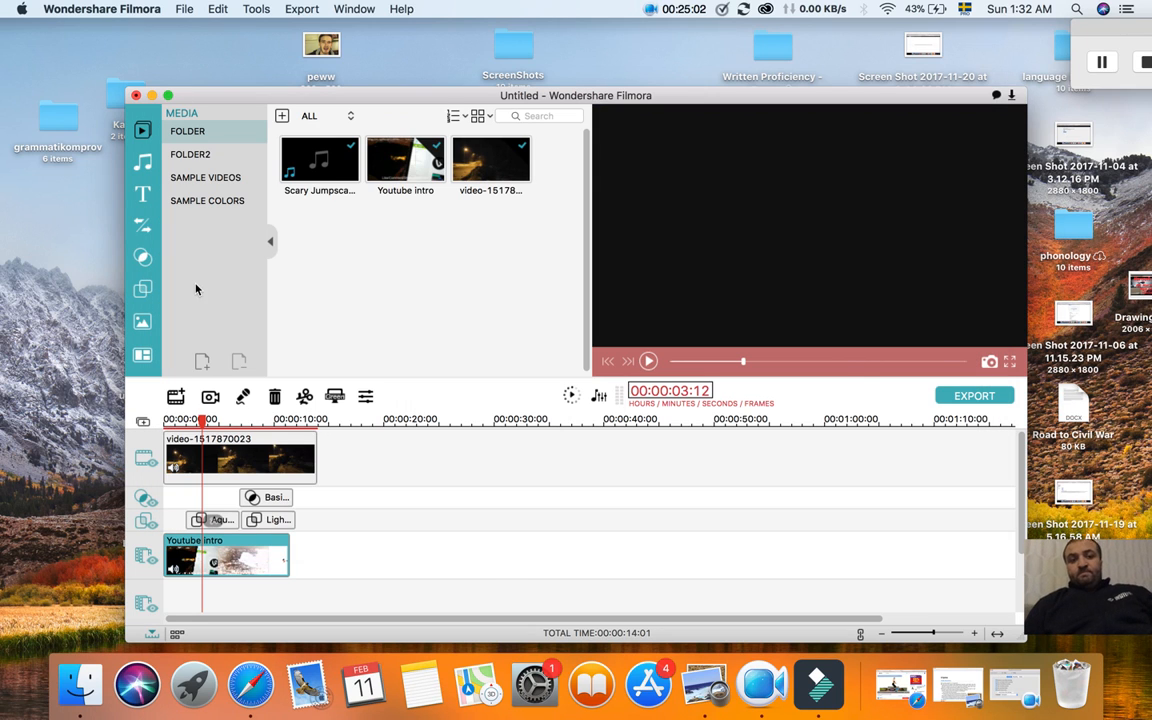
# Open the split screen library and preview the layout with two horizontally divided halves.
pyautogui.click(143, 356)
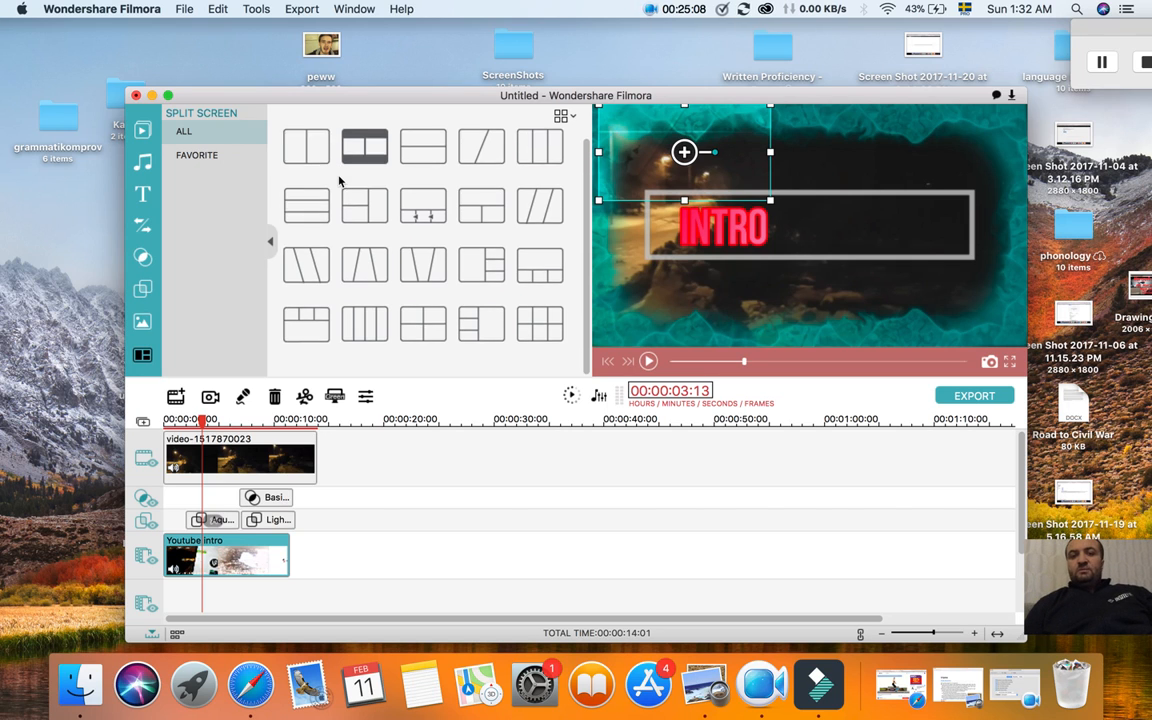
pyautogui.click(426, 158)
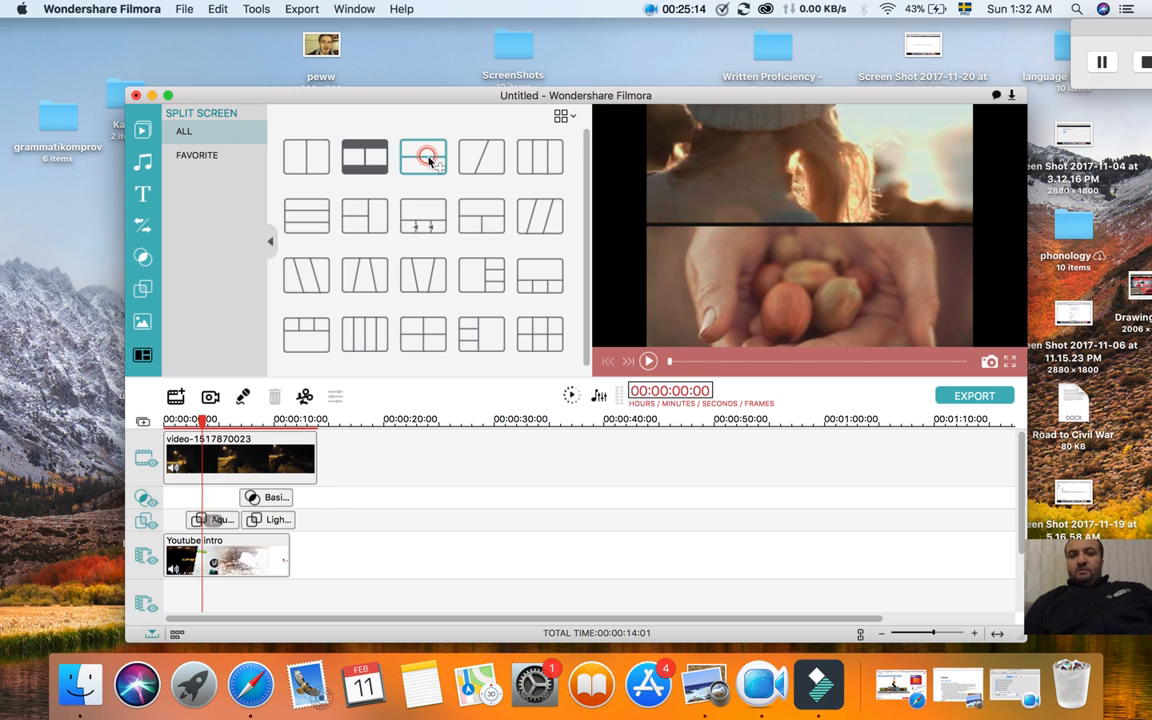
pyautogui.click(426, 158)
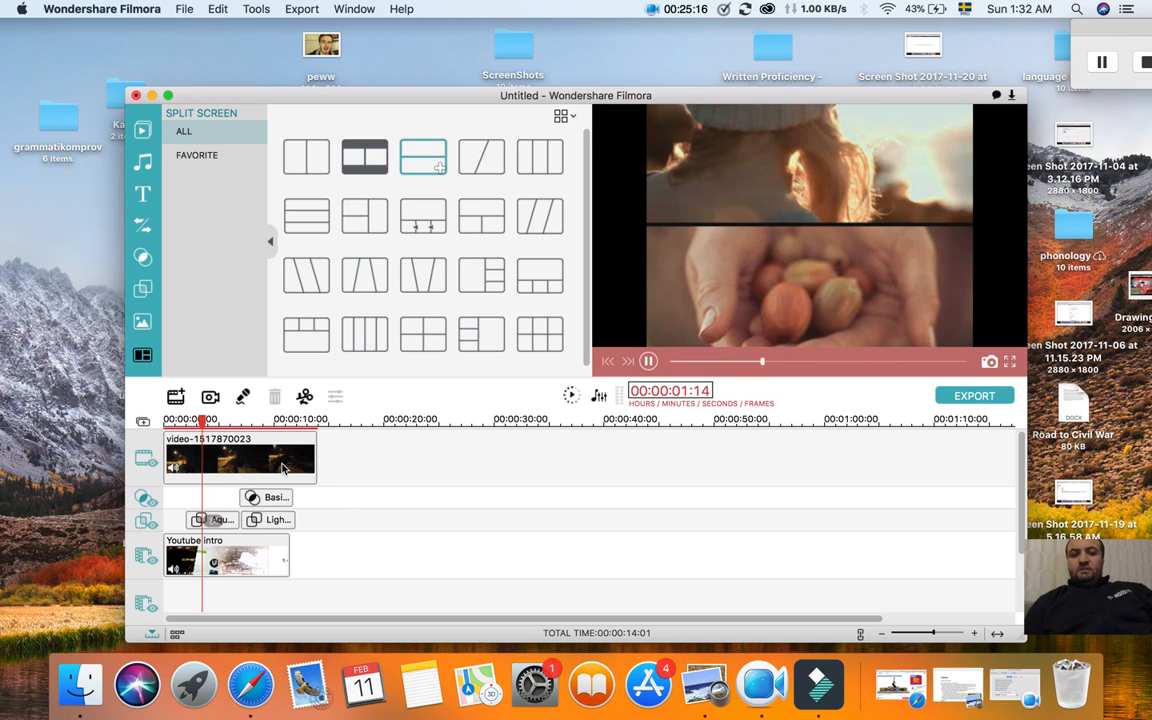
# Examine the alpha setting of the Aqua overlay on the timeline and close its effect properties.
pyautogui.click(226, 520)
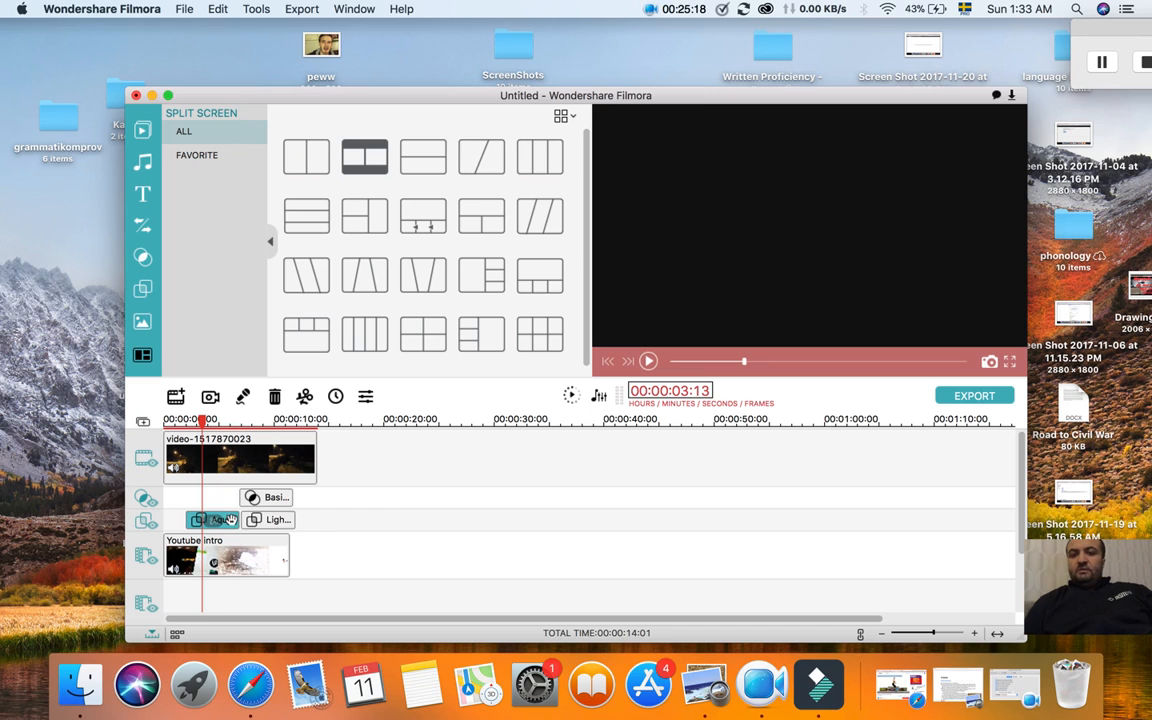
pyautogui.doubleClick(229, 520)
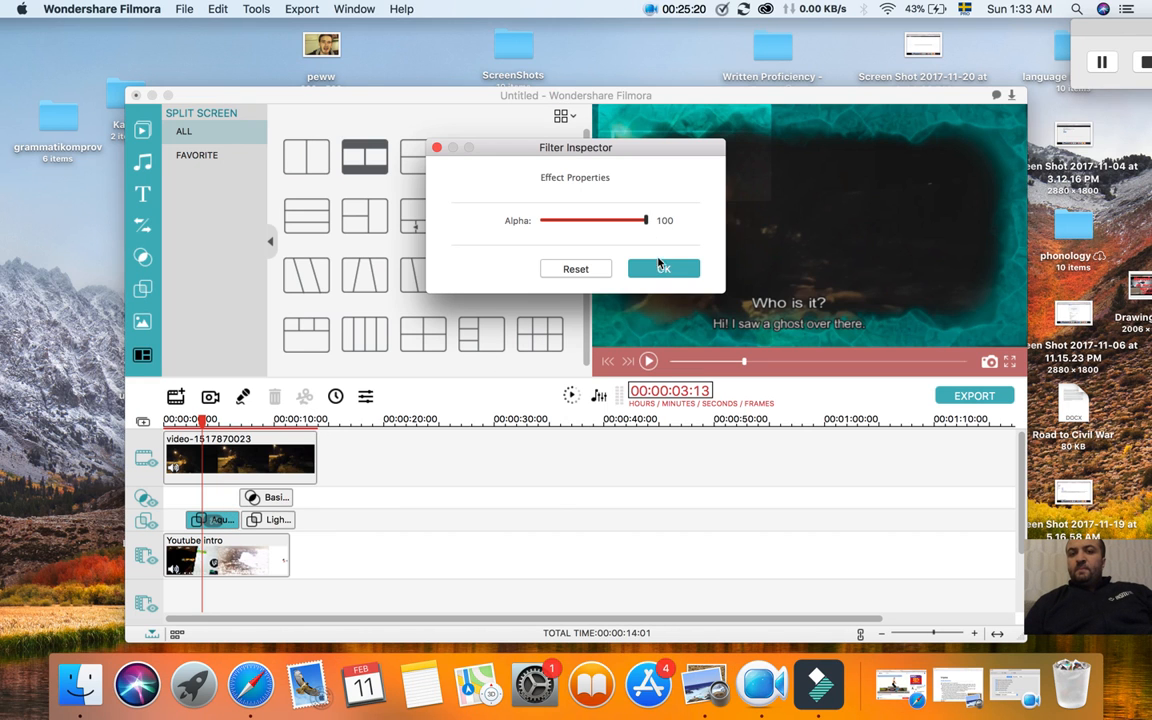
pyautogui.click(660, 266)
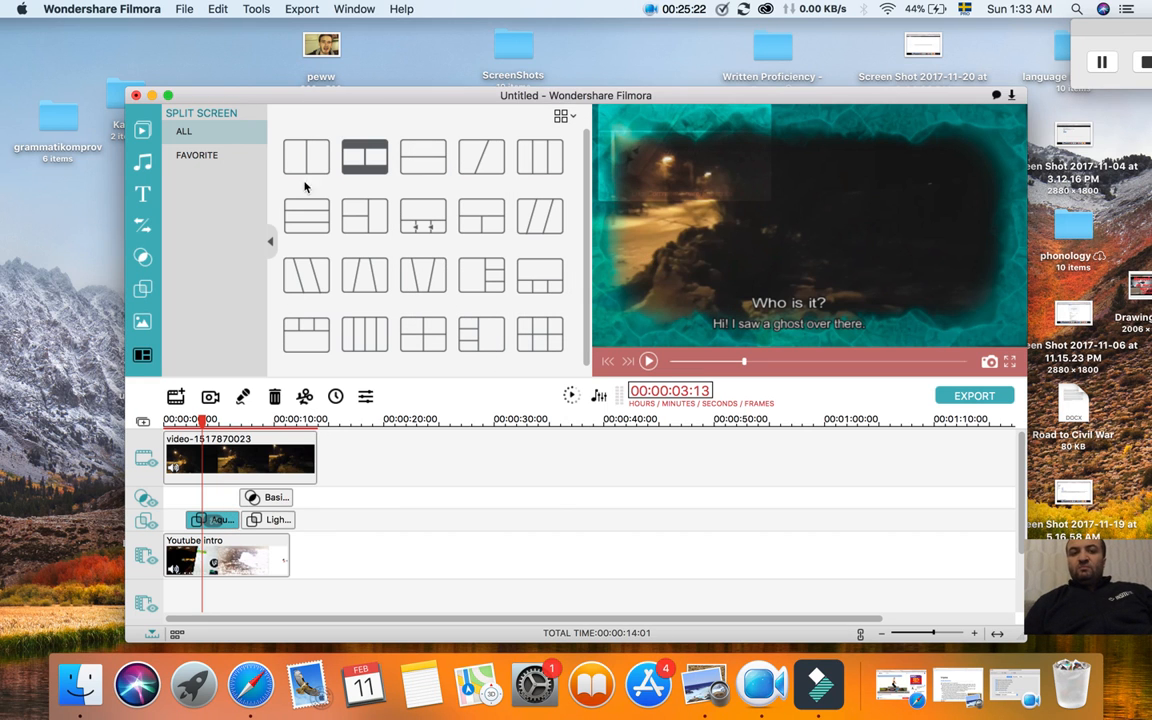
# Add the two-screen layout with black bars at the timeline's start, with the night video in zone 1 and Youtube intro in zone 2.
pyautogui.click(365, 156)
pyautogui.doubleClick(381, 170)
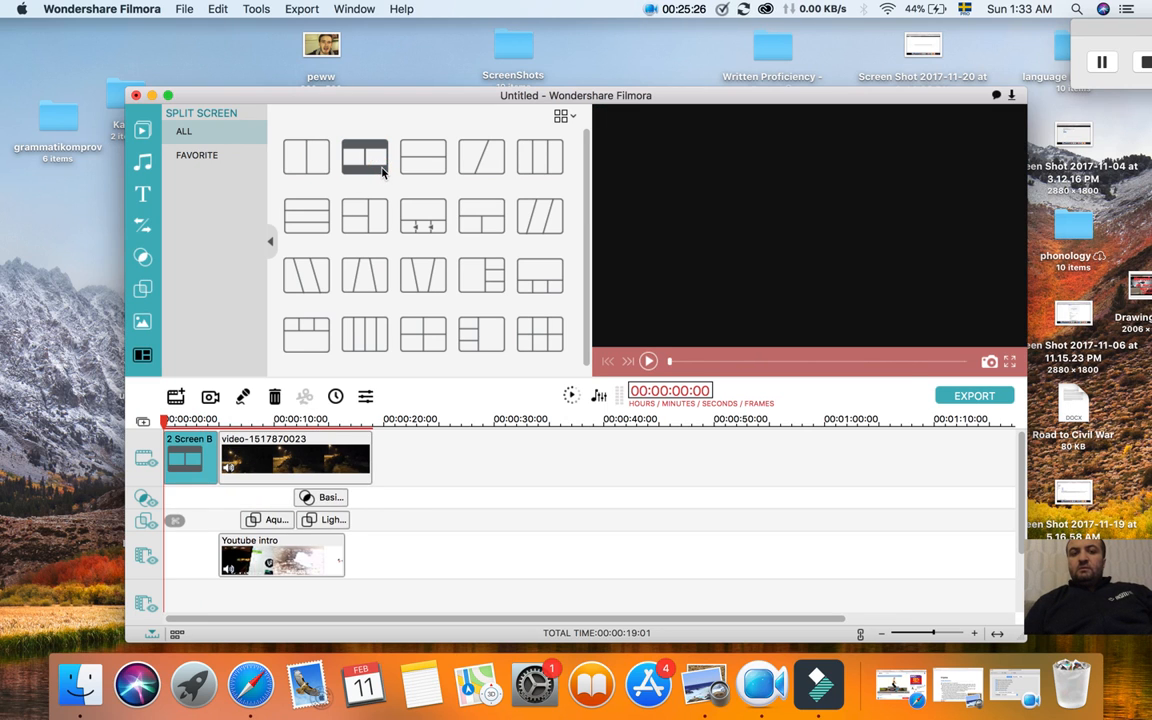
pyautogui.doubleClick(200, 470)
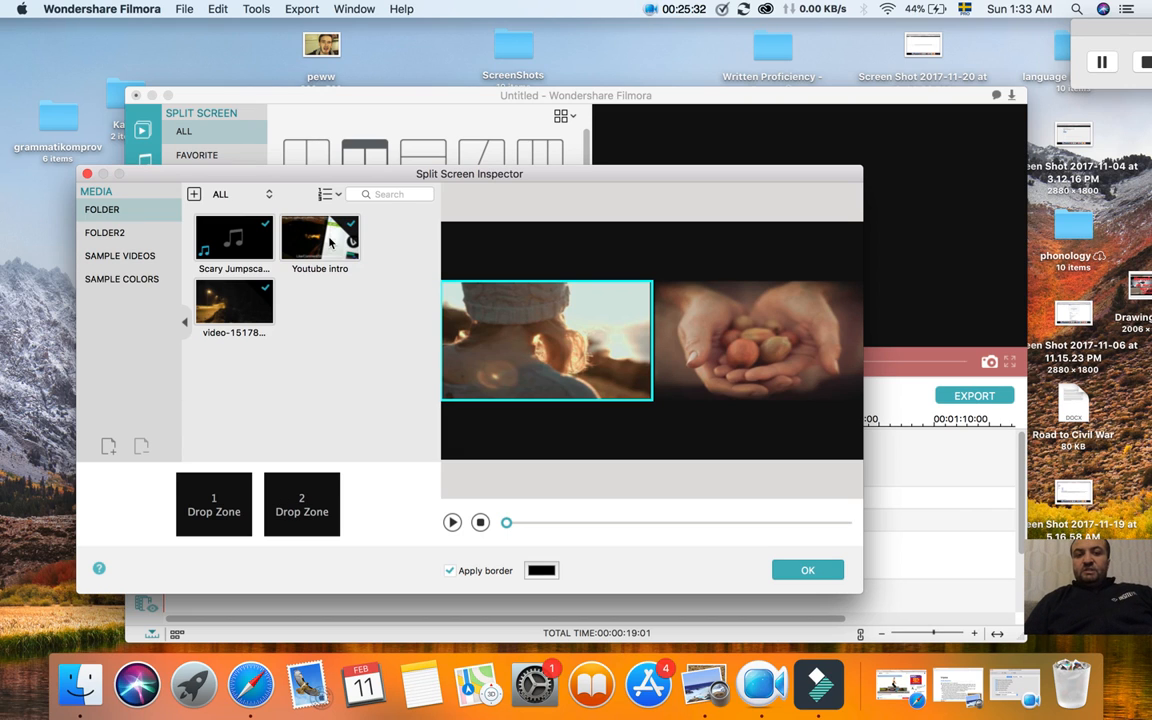
pyautogui.moveTo(333, 234); pyautogui.dragTo(295, 485)
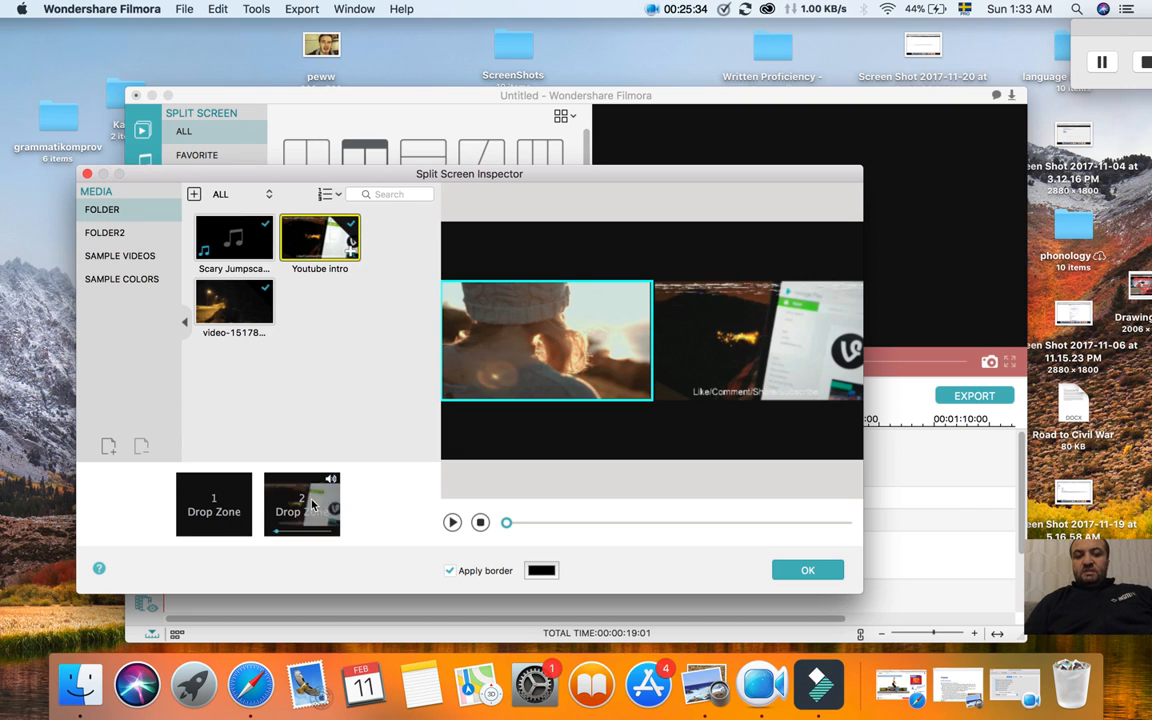
pyautogui.moveTo(215, 300); pyautogui.dragTo(217, 521)
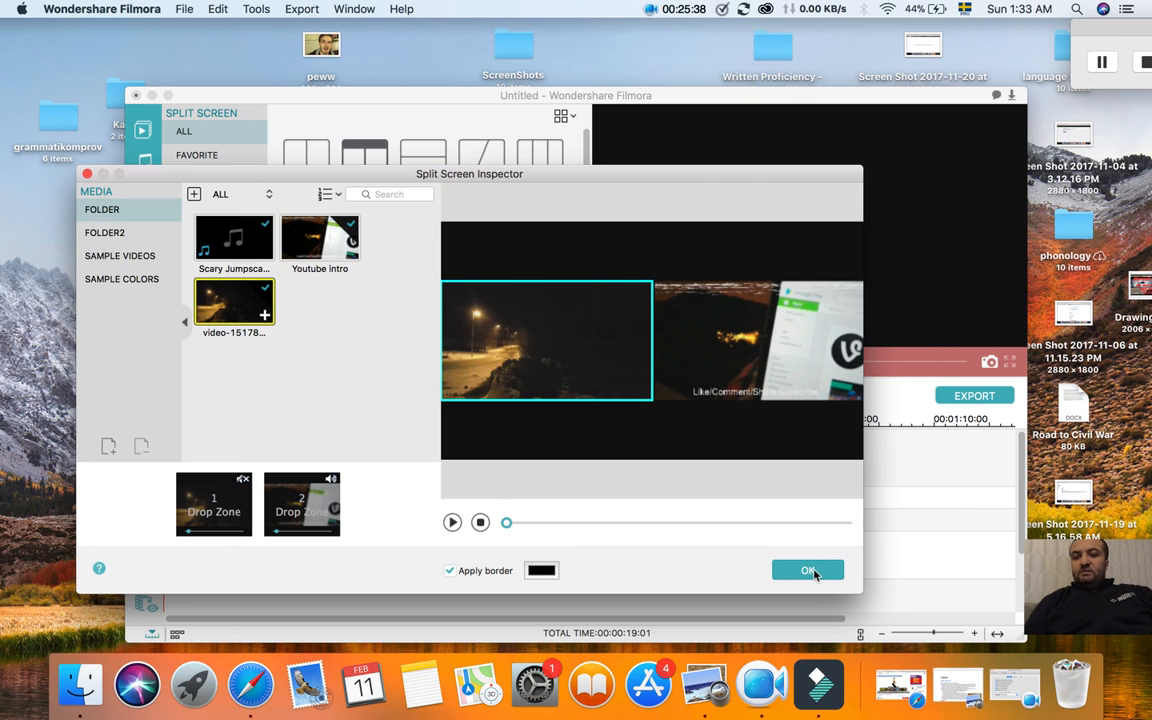
pyautogui.click(810, 571)
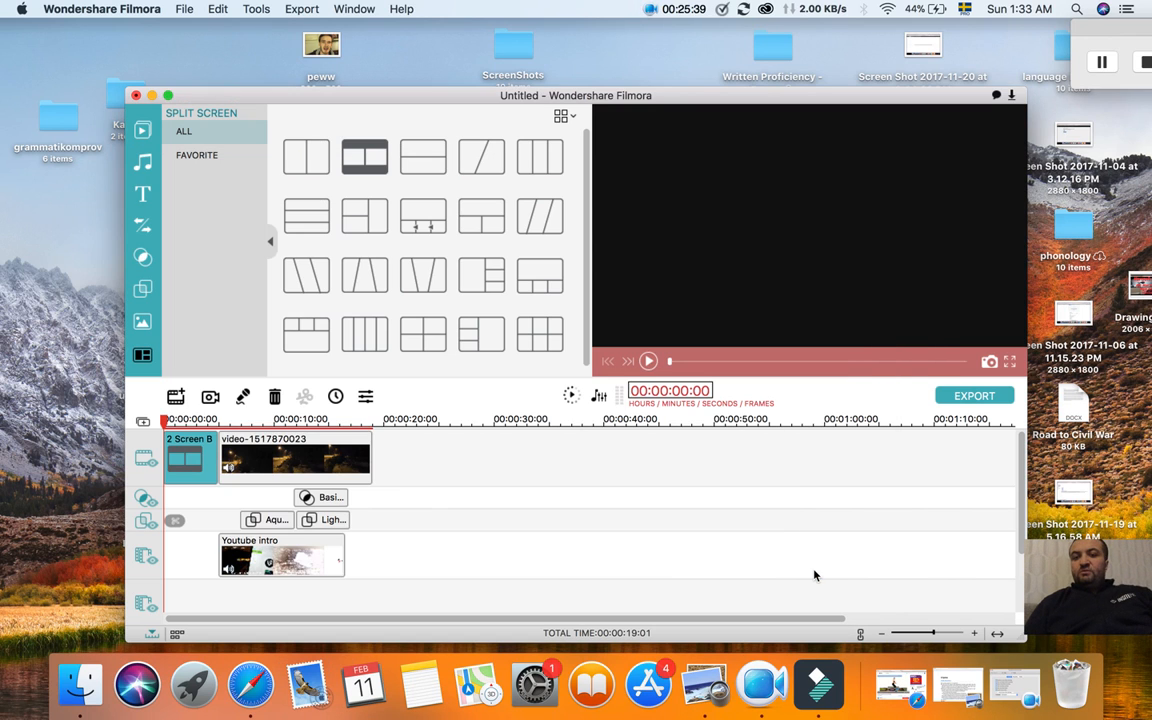
# Play the two-screen clip in the preview to review it, and return the playhead to the start.
pyautogui.click(648, 362)
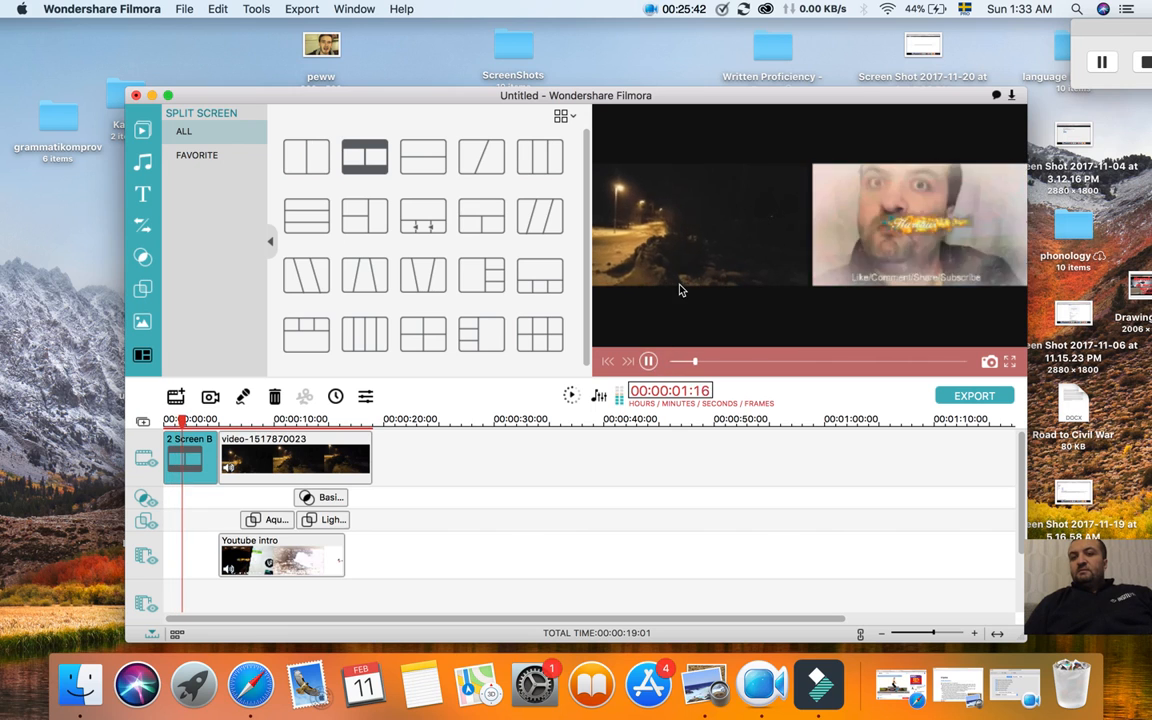
pyautogui.click(648, 362)
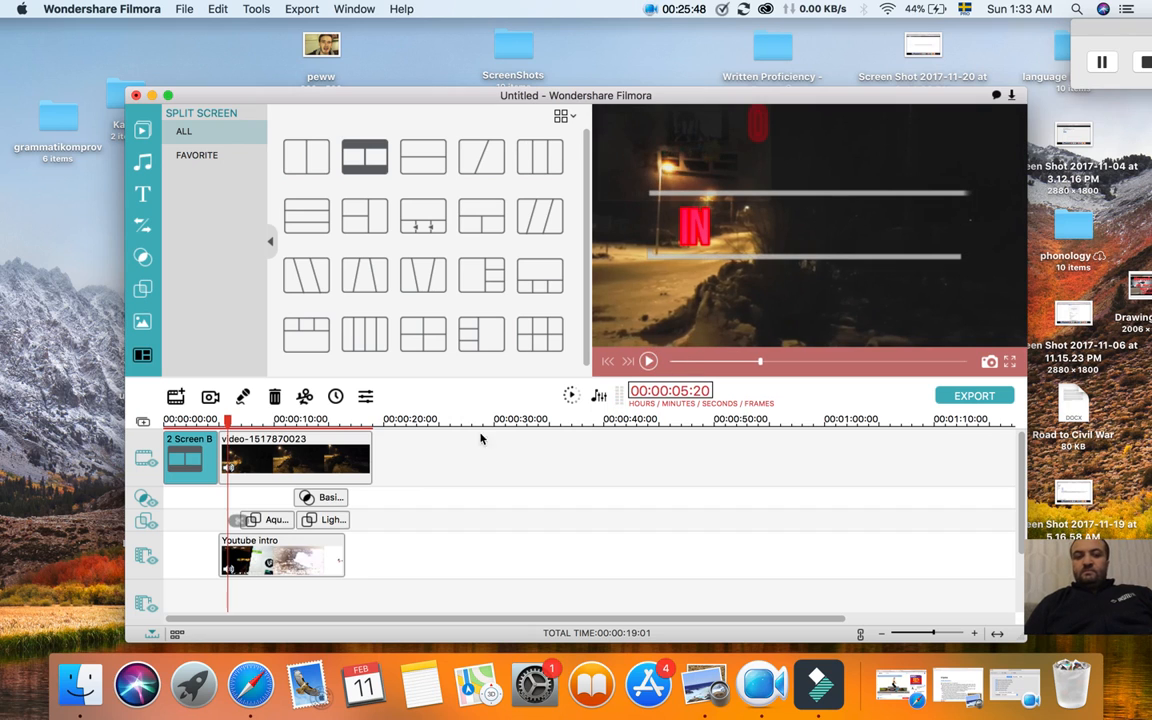
pyautogui.click(166, 417)
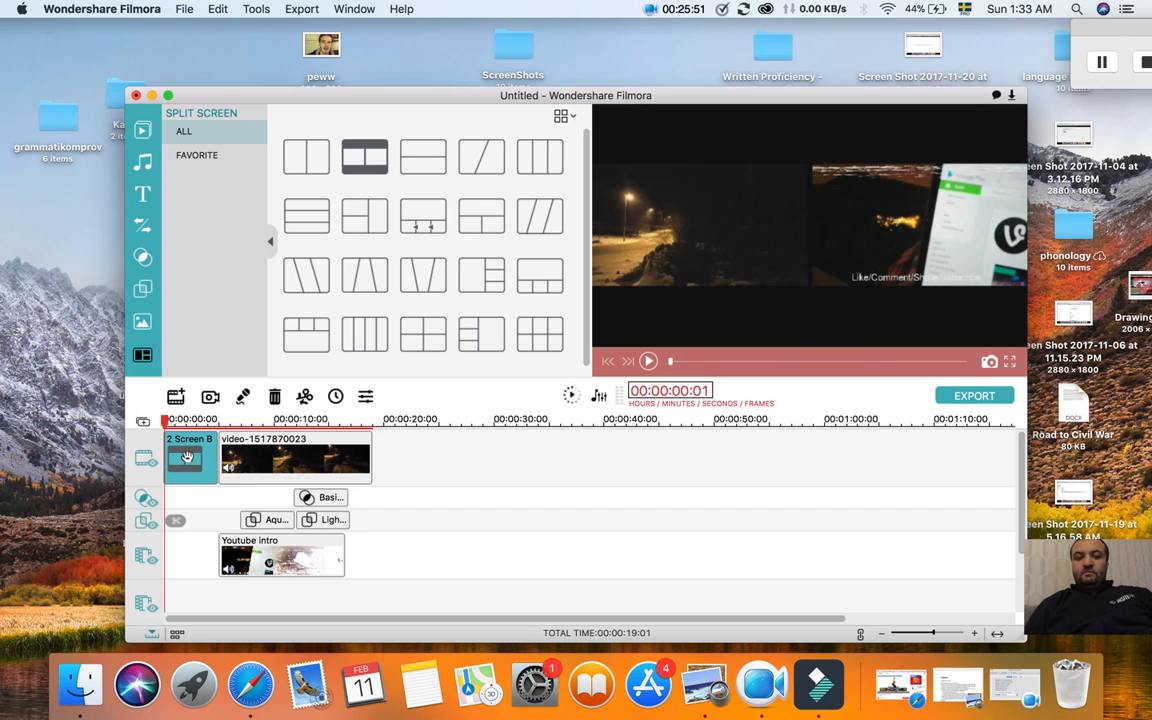
# Reopen the two-screen clip's settings to review its drop zones, and delete the clip from the timeline.
pyautogui.rightClick(188, 459)
pyautogui.click(180, 459)
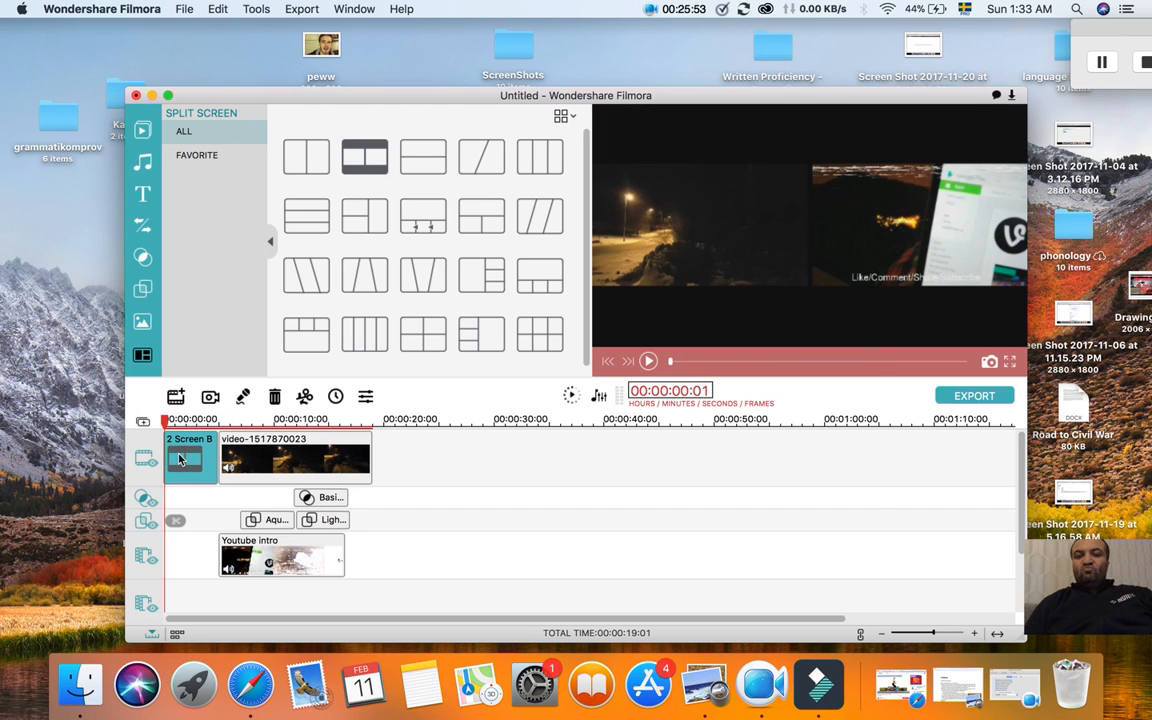
pyautogui.doubleClick(180, 459)
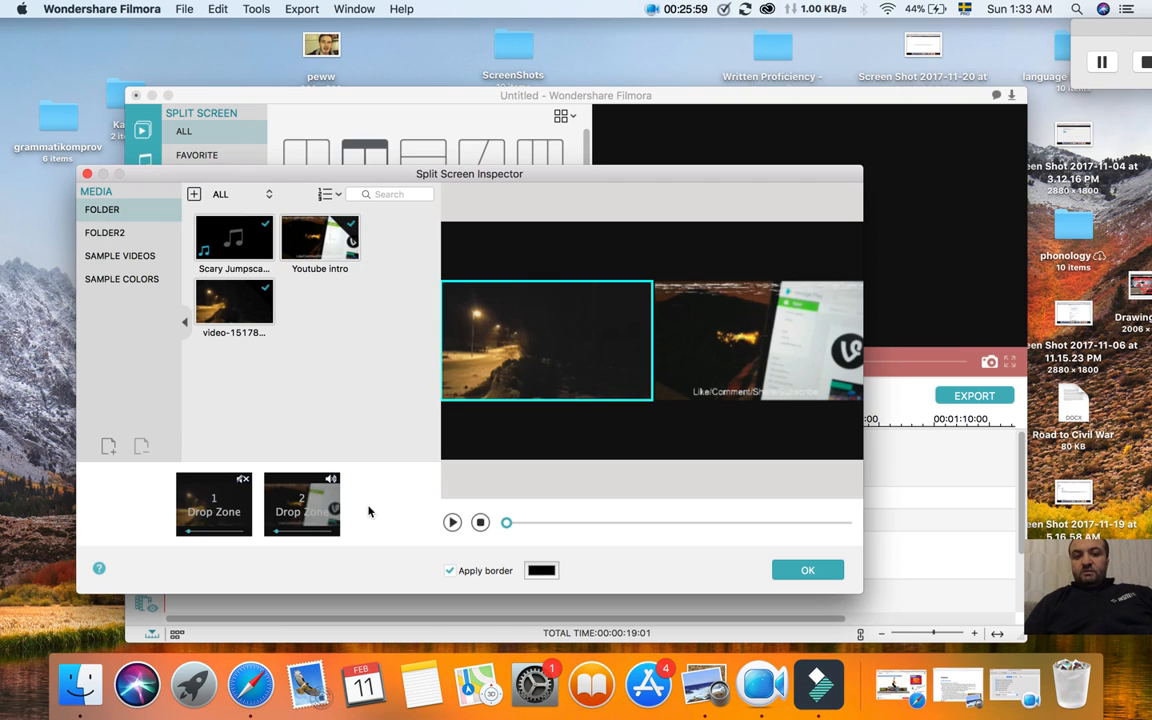
pyautogui.click(84, 173)
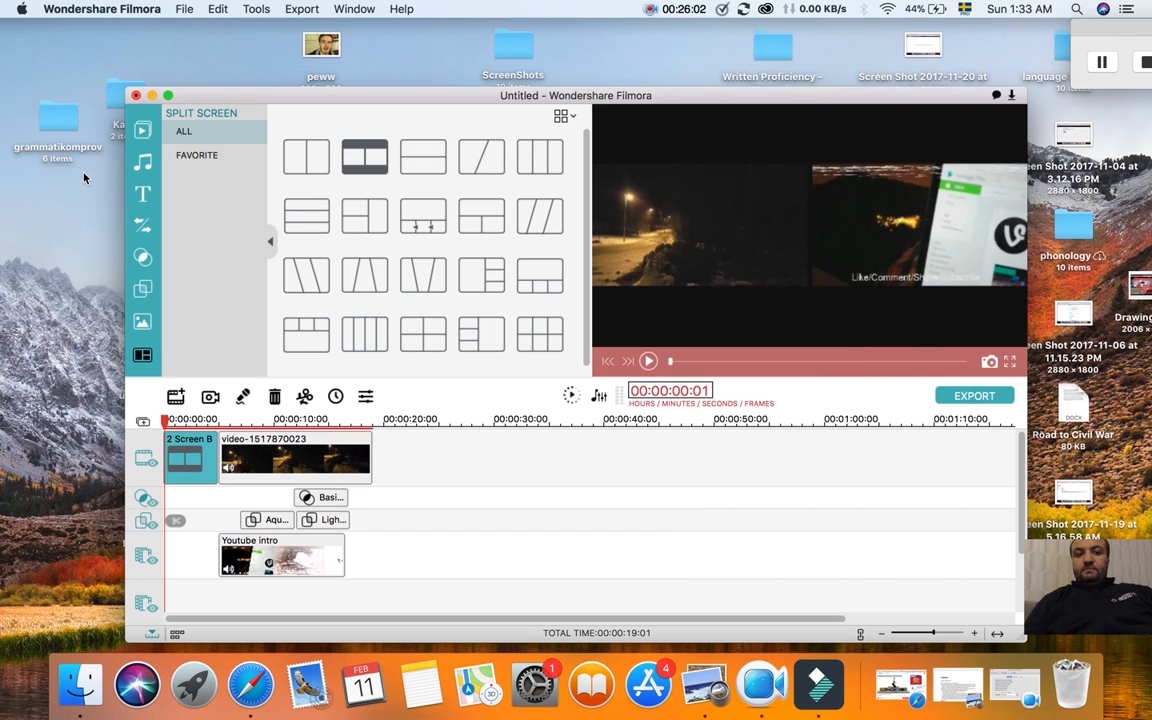
pyautogui.rightClick(179, 452)
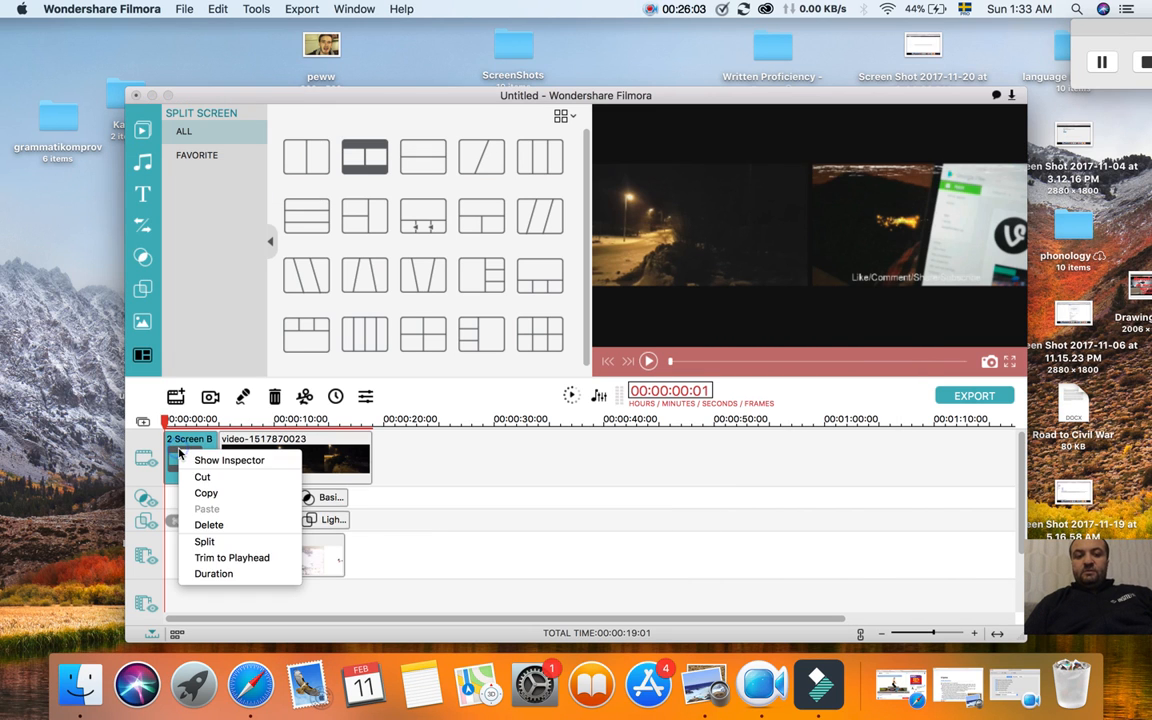
pyautogui.click(210, 525)
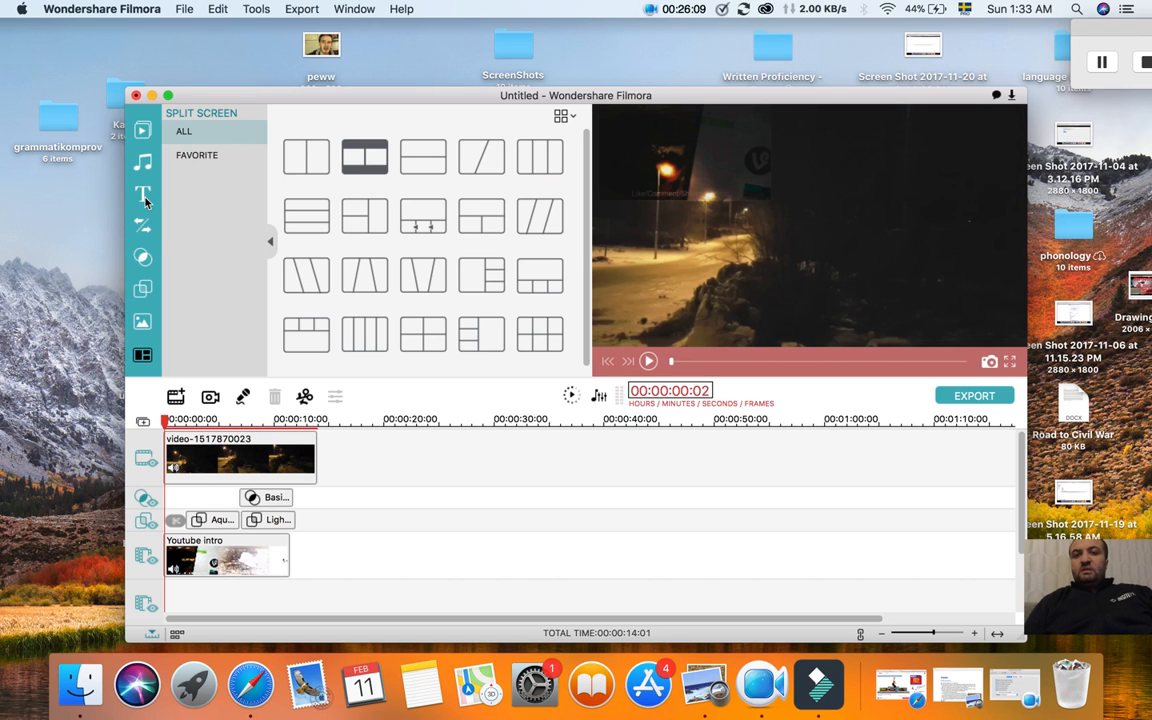
pyautogui.click(256, 8)
pyautogui.moveTo(184, 8)
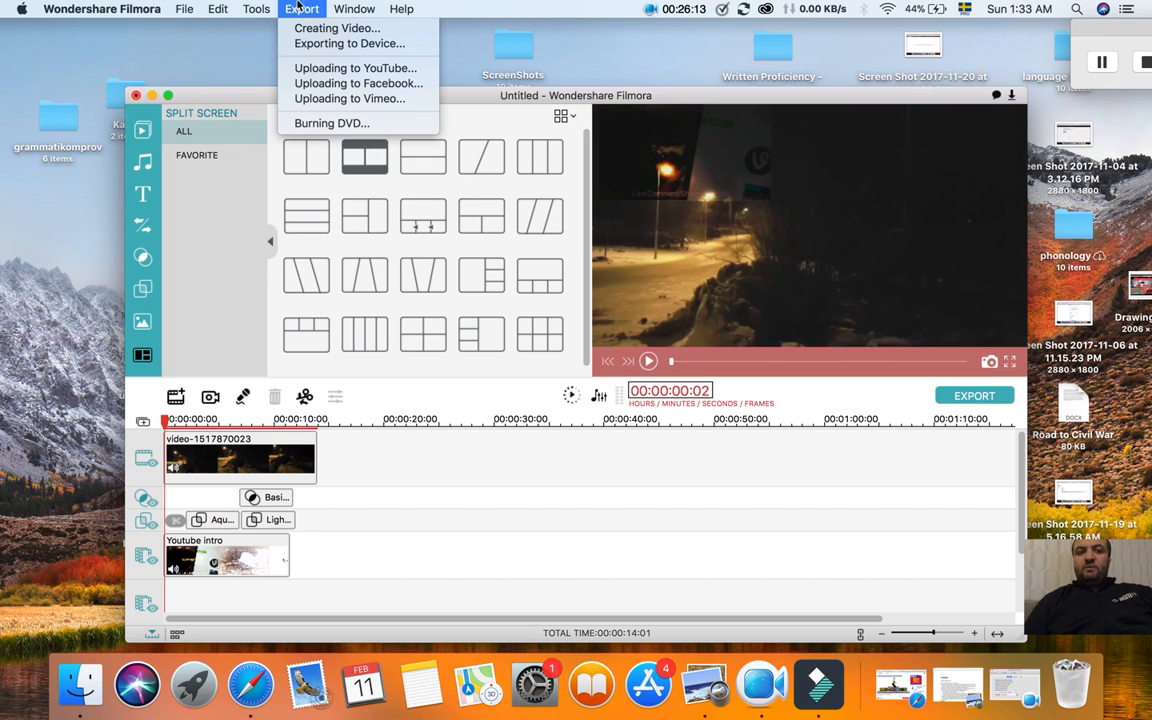
pyautogui.click(186, 344)
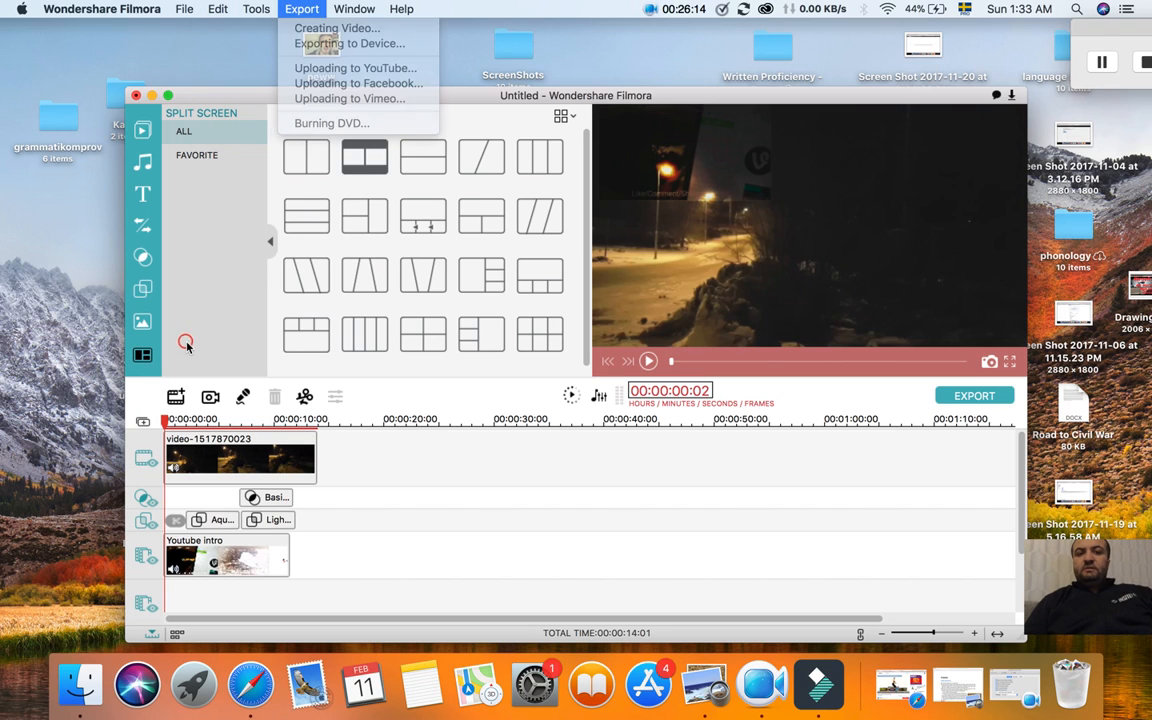
# Browse the filter and title libraries, open the Filmora Effects Store through More Effects, and close it.
pyautogui.click(143, 258)
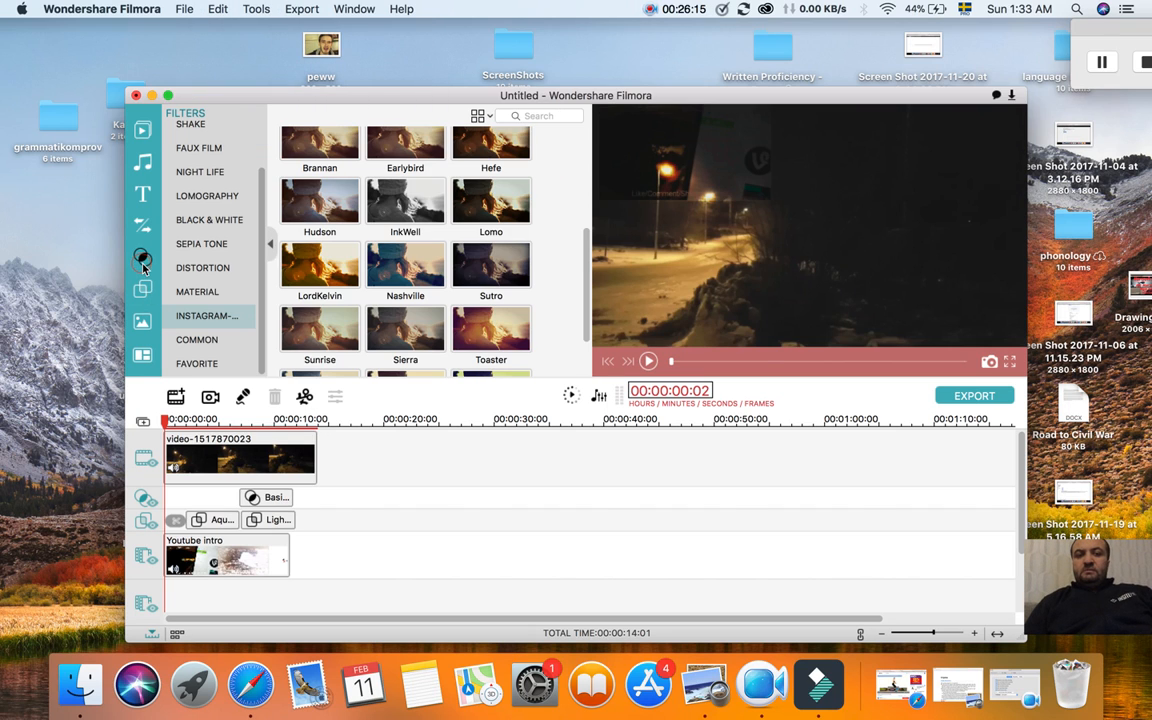
pyautogui.click(143, 195)
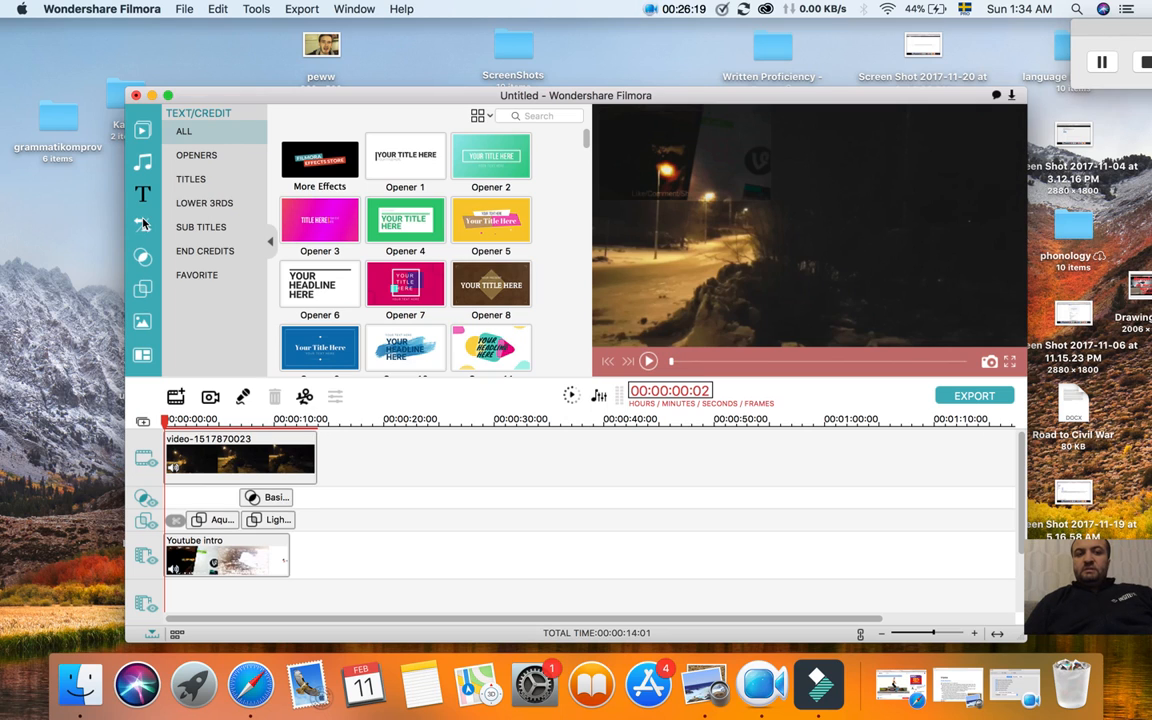
pyautogui.click(318, 158)
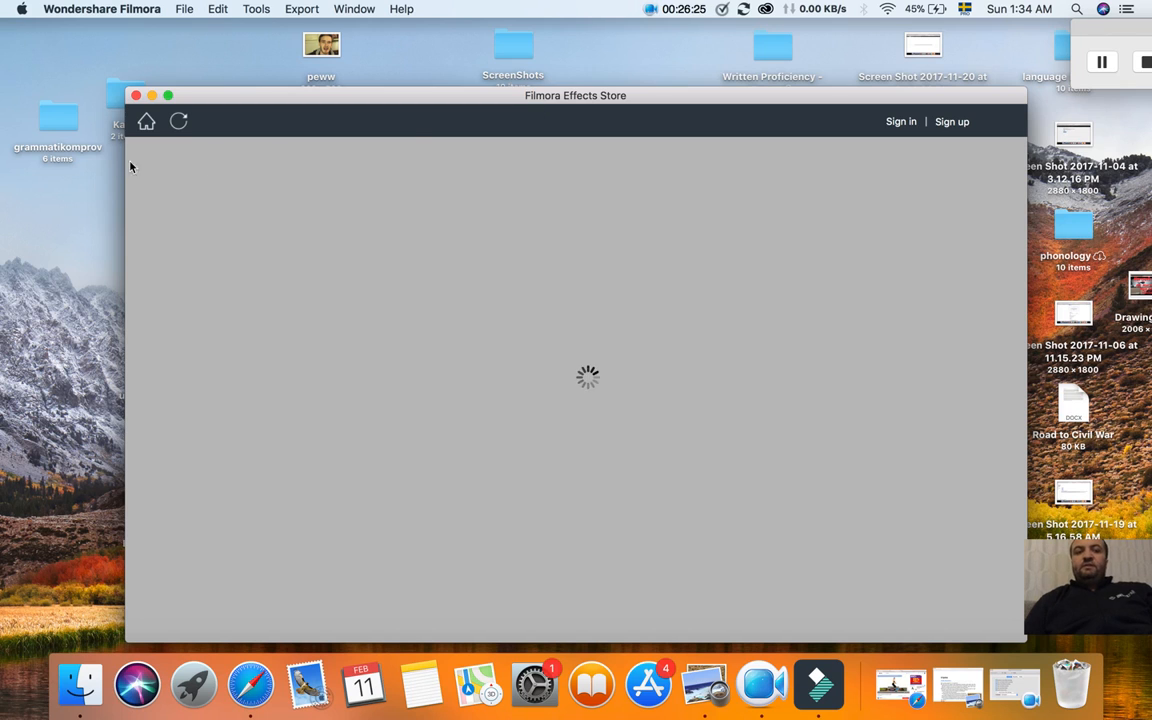
pyautogui.click(136, 95)
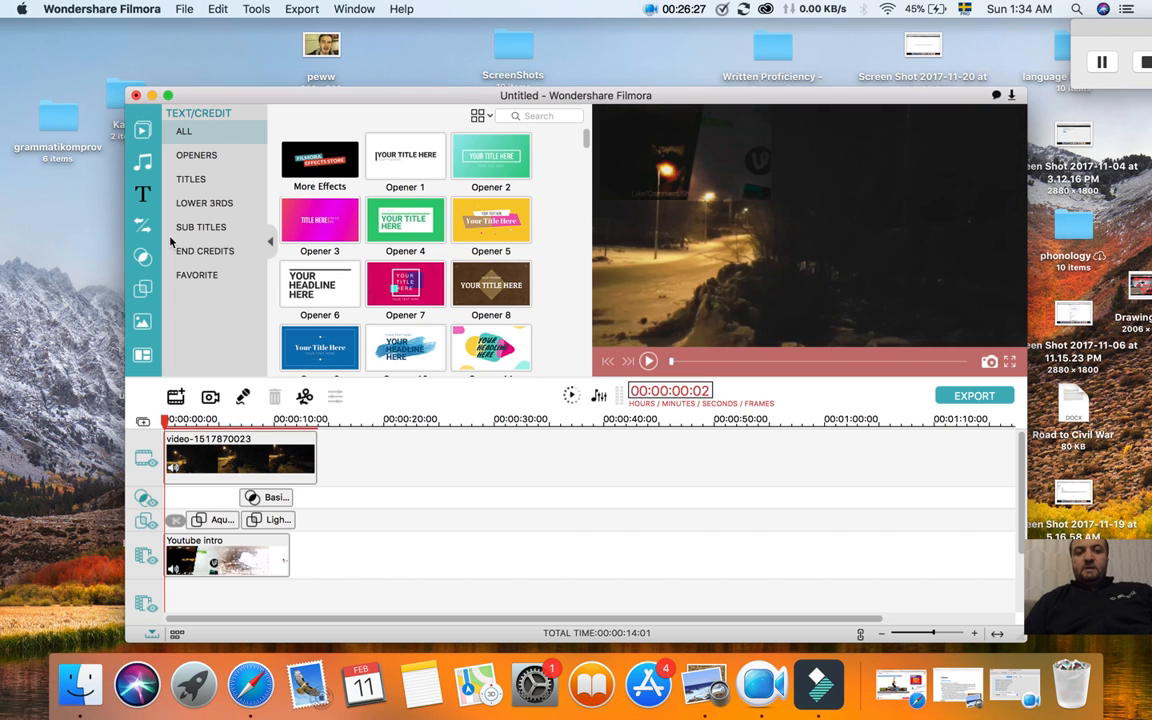
# Return to the media library and play the timeline to review the finished night video, pausing at 00:00:04:21.
pyautogui.click(141, 134)
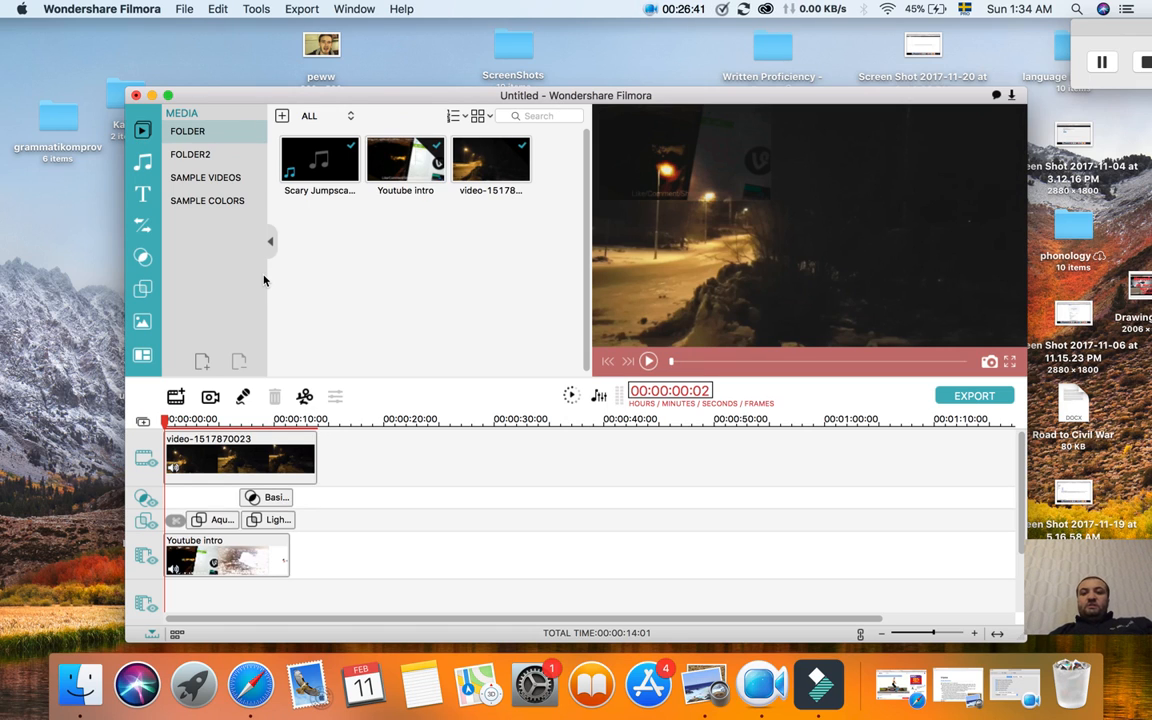
pyautogui.press('space')
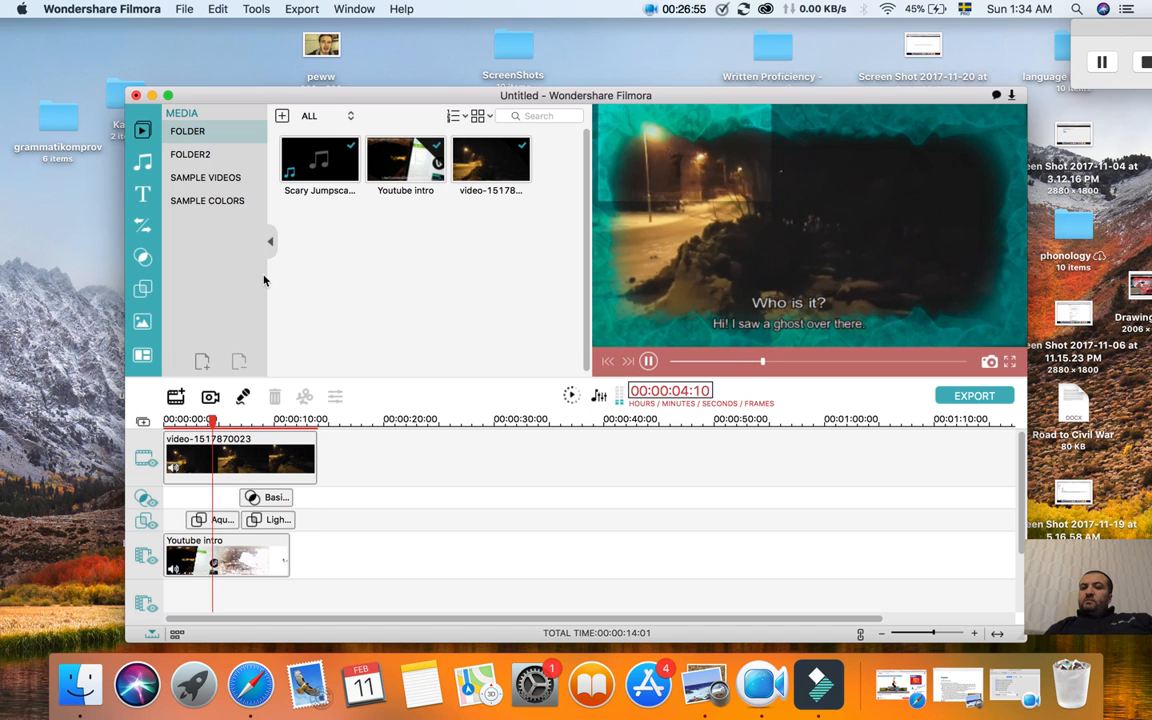
pyautogui.press('space')
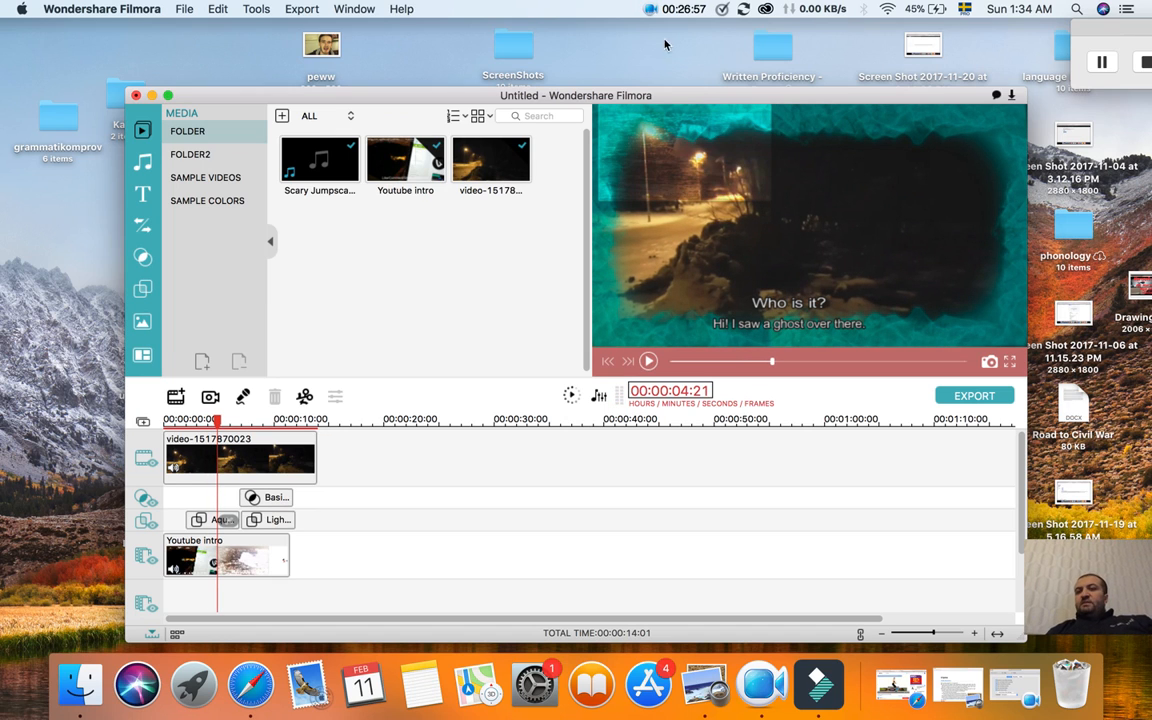
# Start closing the untitled project to show the save prompt, and cancel the closing.
pyautogui.click(1014, 32)
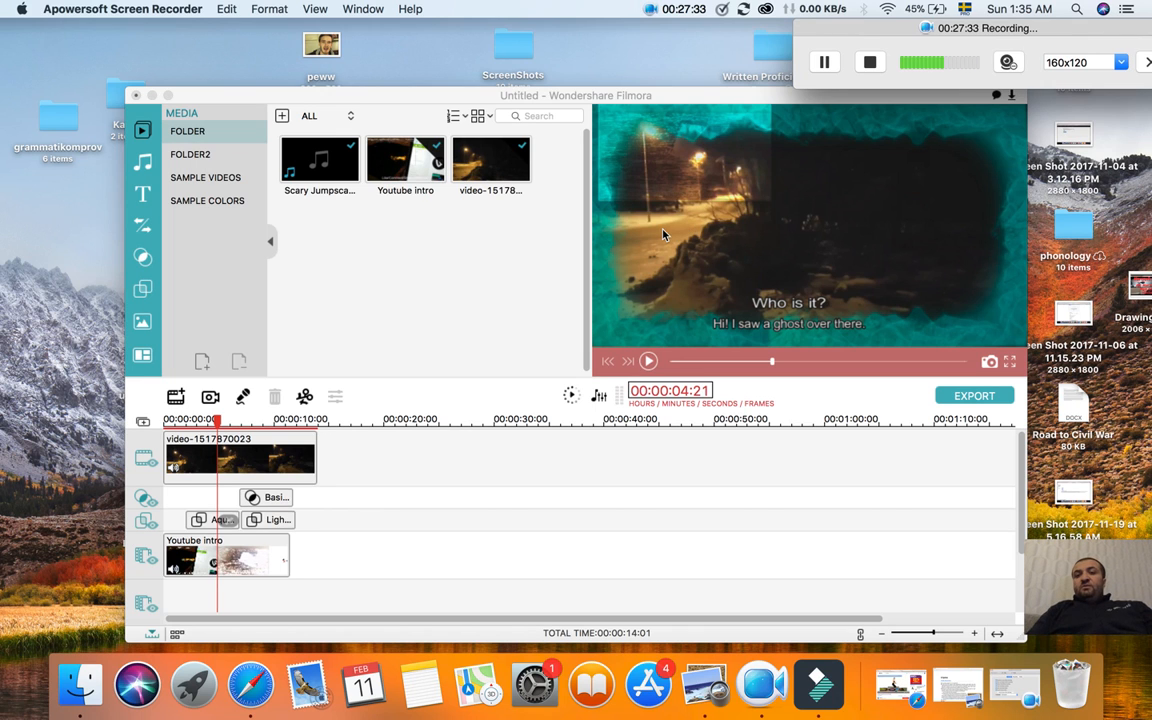
pyautogui.moveTo(539, 96); pyautogui.dragTo(513, 108)
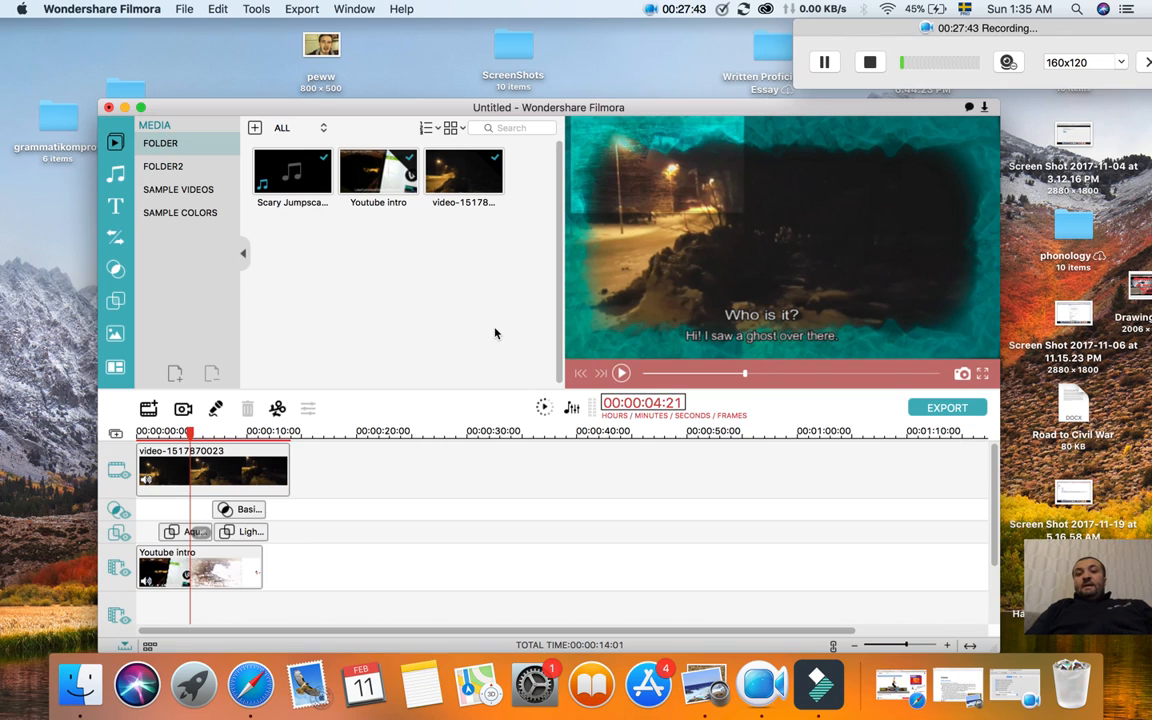
pyautogui.click(109, 108)
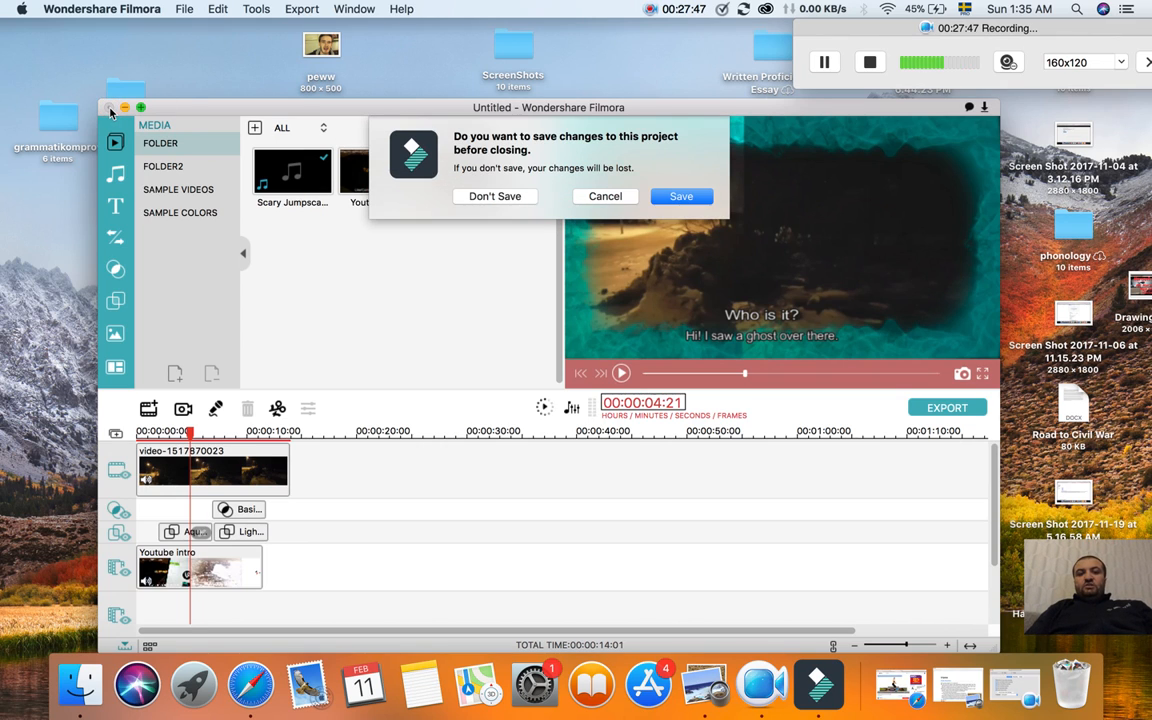
pyautogui.click(613, 198)
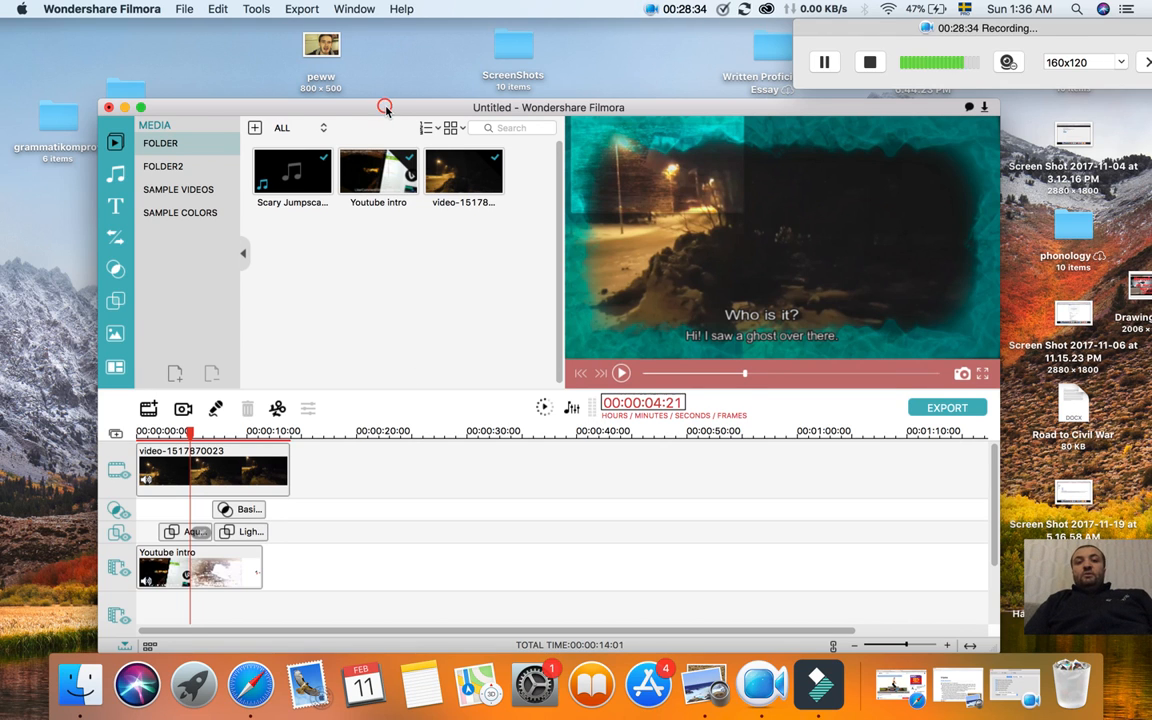
pyautogui.moveTo(386, 111); pyautogui.dragTo(259, 72)
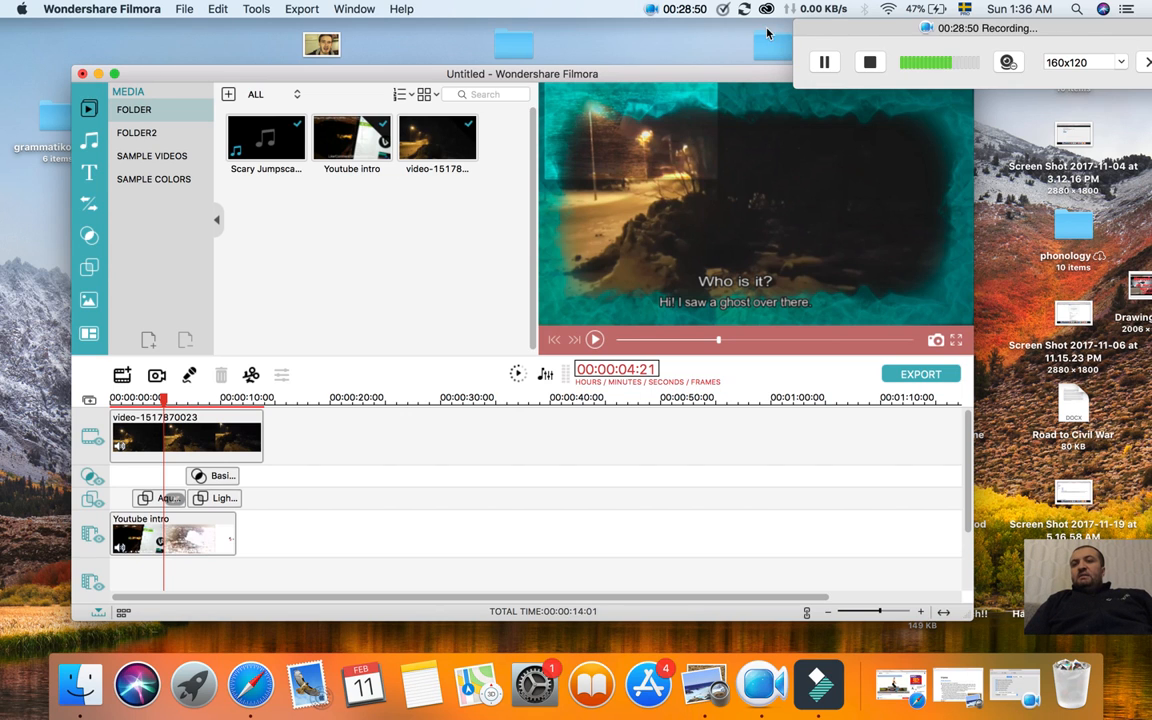
pyautogui.moveTo(828, 28); pyautogui.dragTo(748, 23)
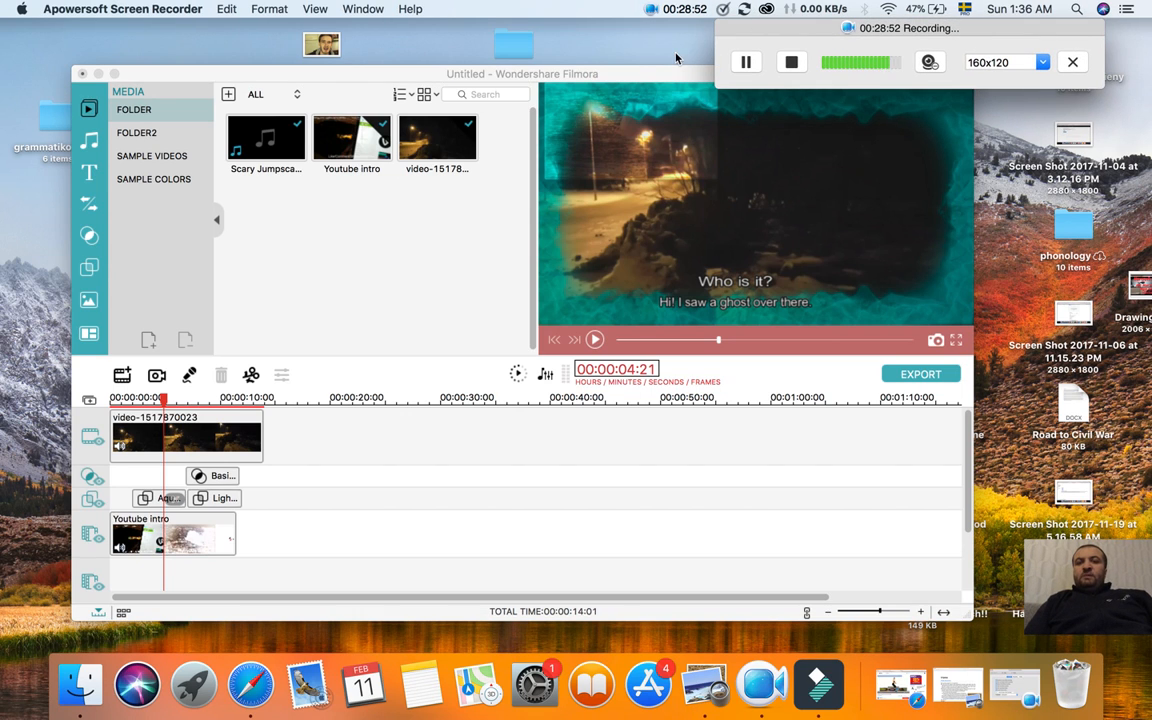